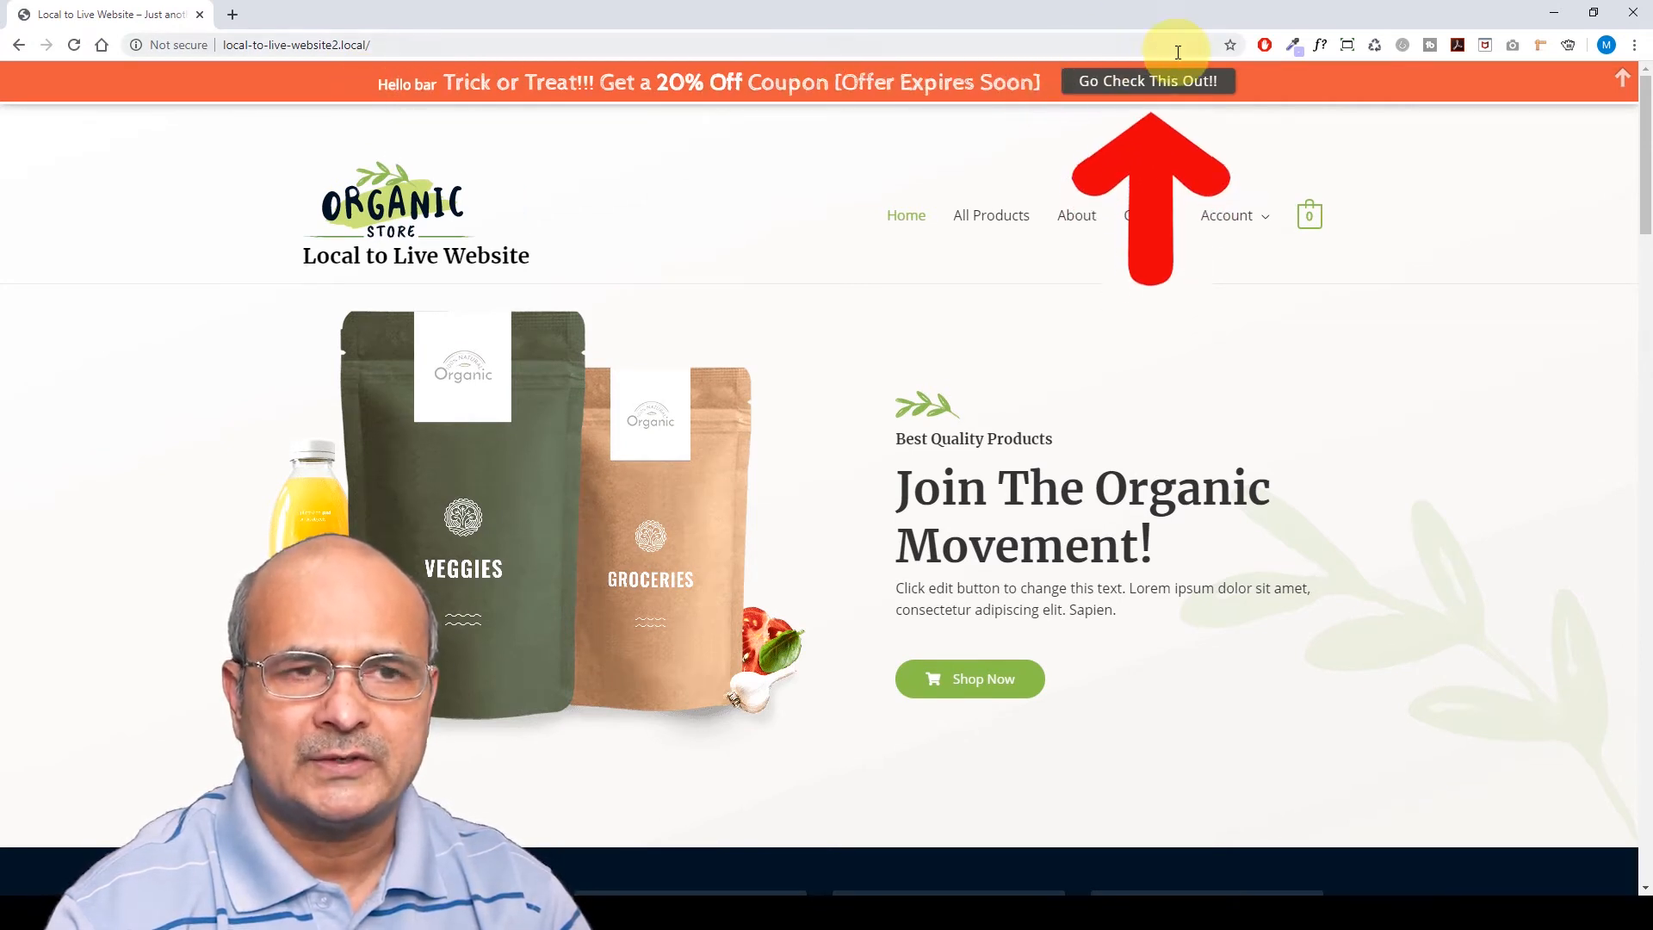
Open the hello bar's coupon offer, then follow the event toast to the shop page
{"action": "left_click", "coordinate": [1145, 86]}
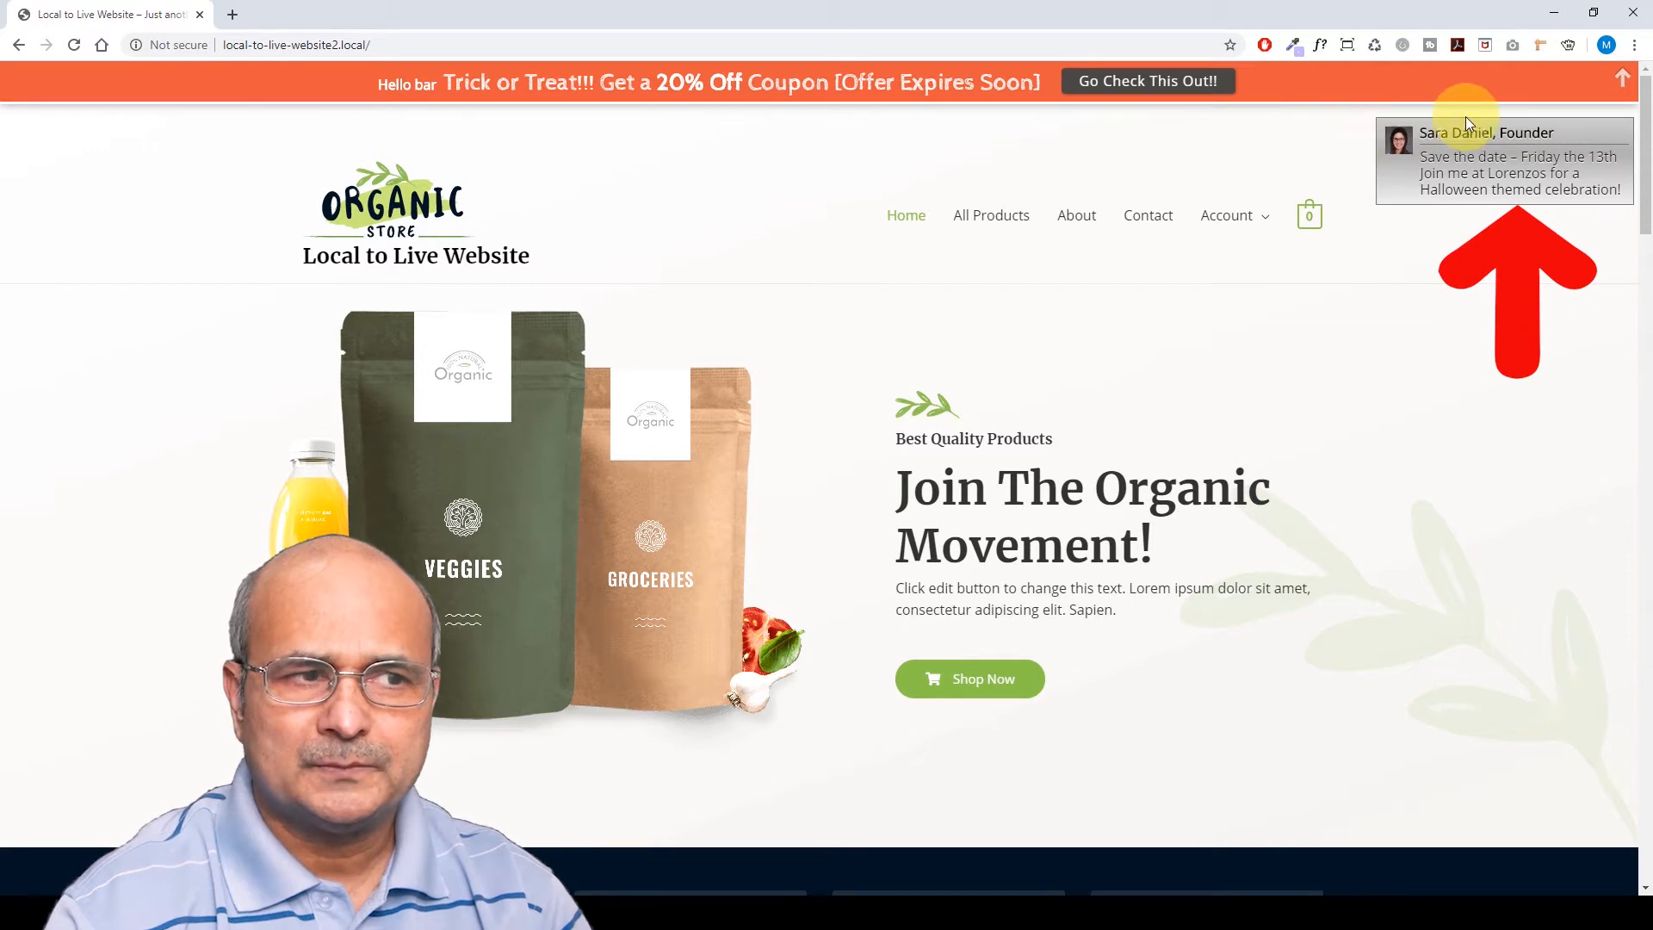
{"action": "left_click", "coordinate": [1412, 178]}
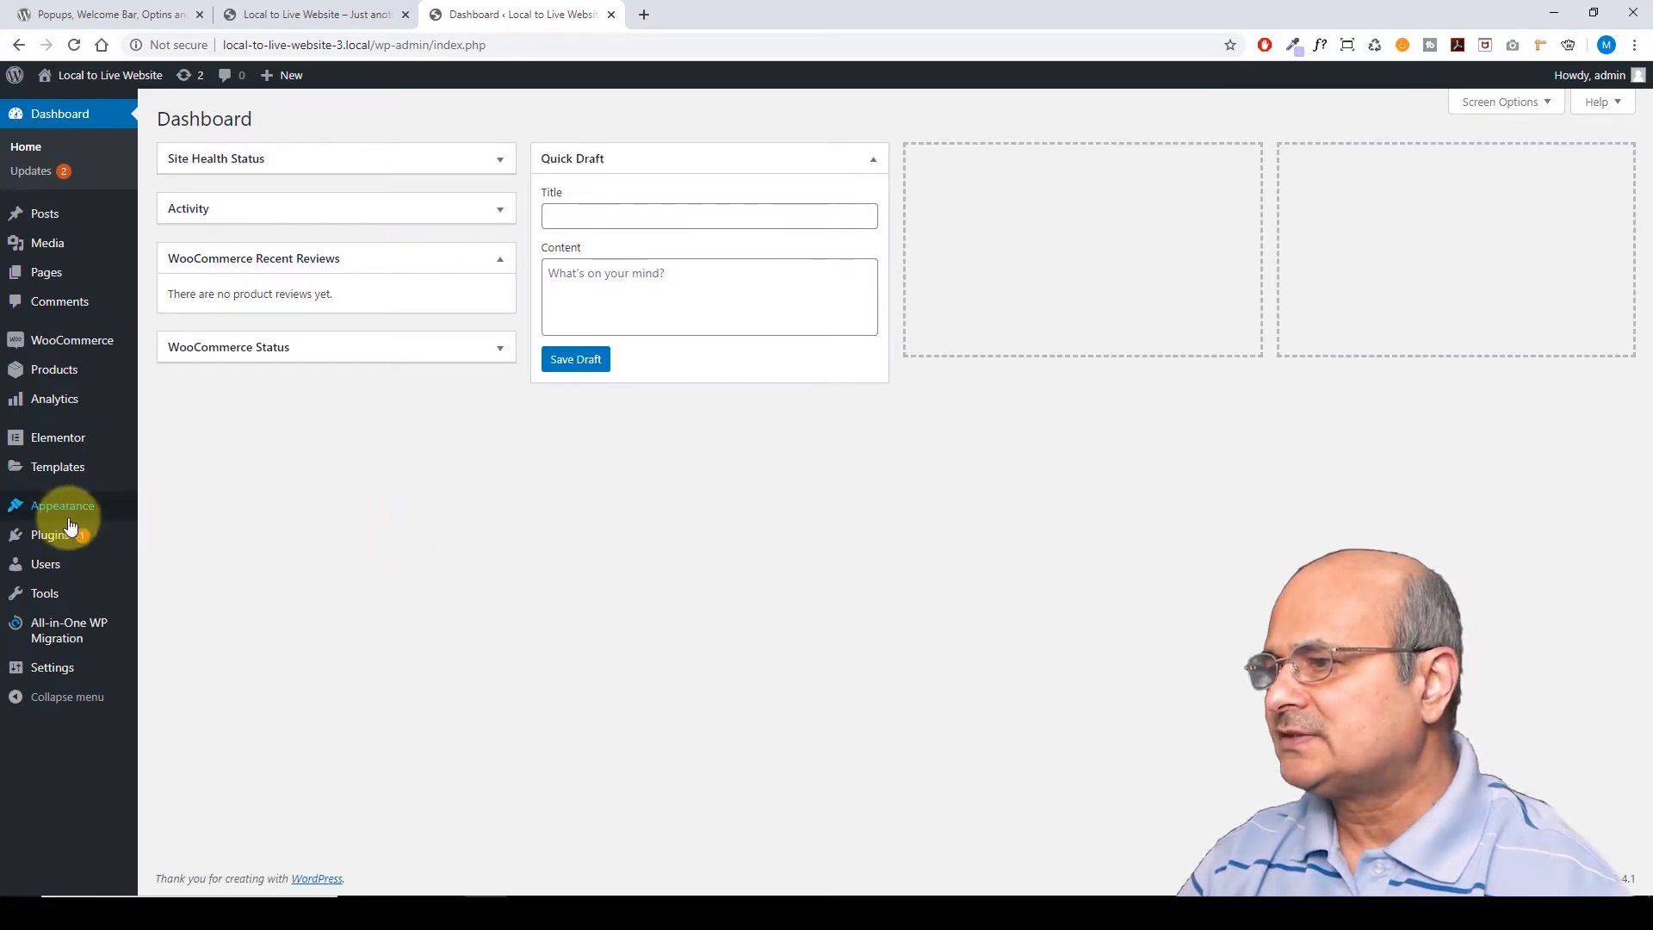
Under Plugins > Add New, search the plugin directory for 'Icegram'
{"action": "mouse_move", "coordinate": [45, 532]}
{"action": "left_click", "coordinate": [170, 563]}
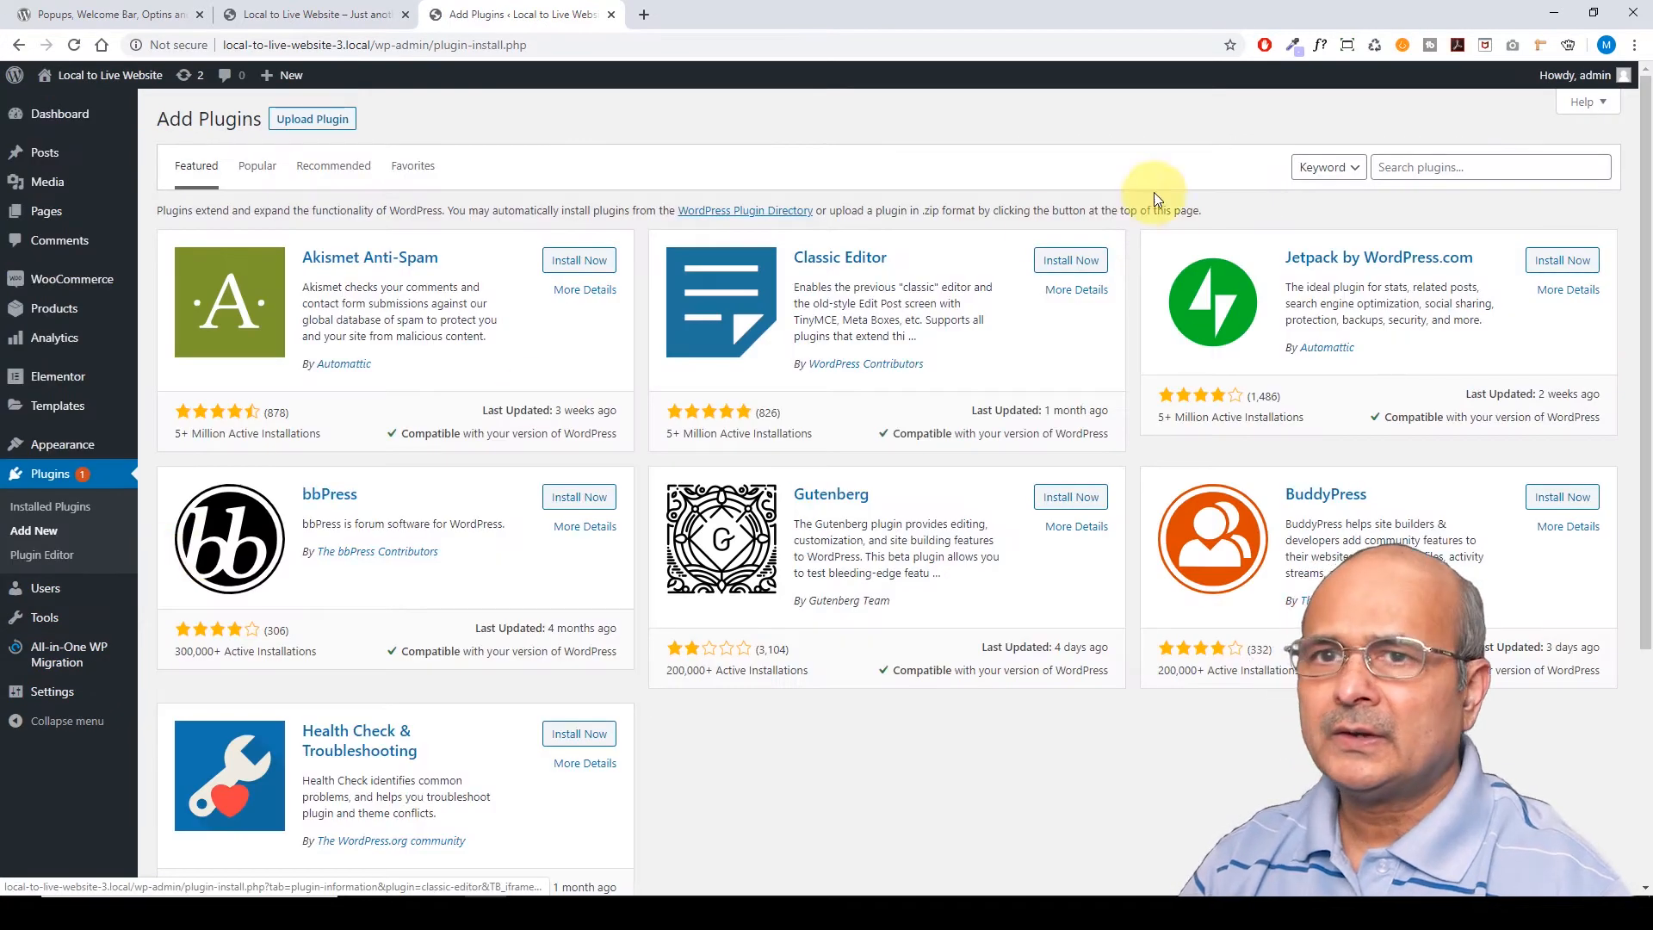
{"action": "left_click", "coordinate": [1397, 167]}
{"action": "type", "text": "Icegram"}
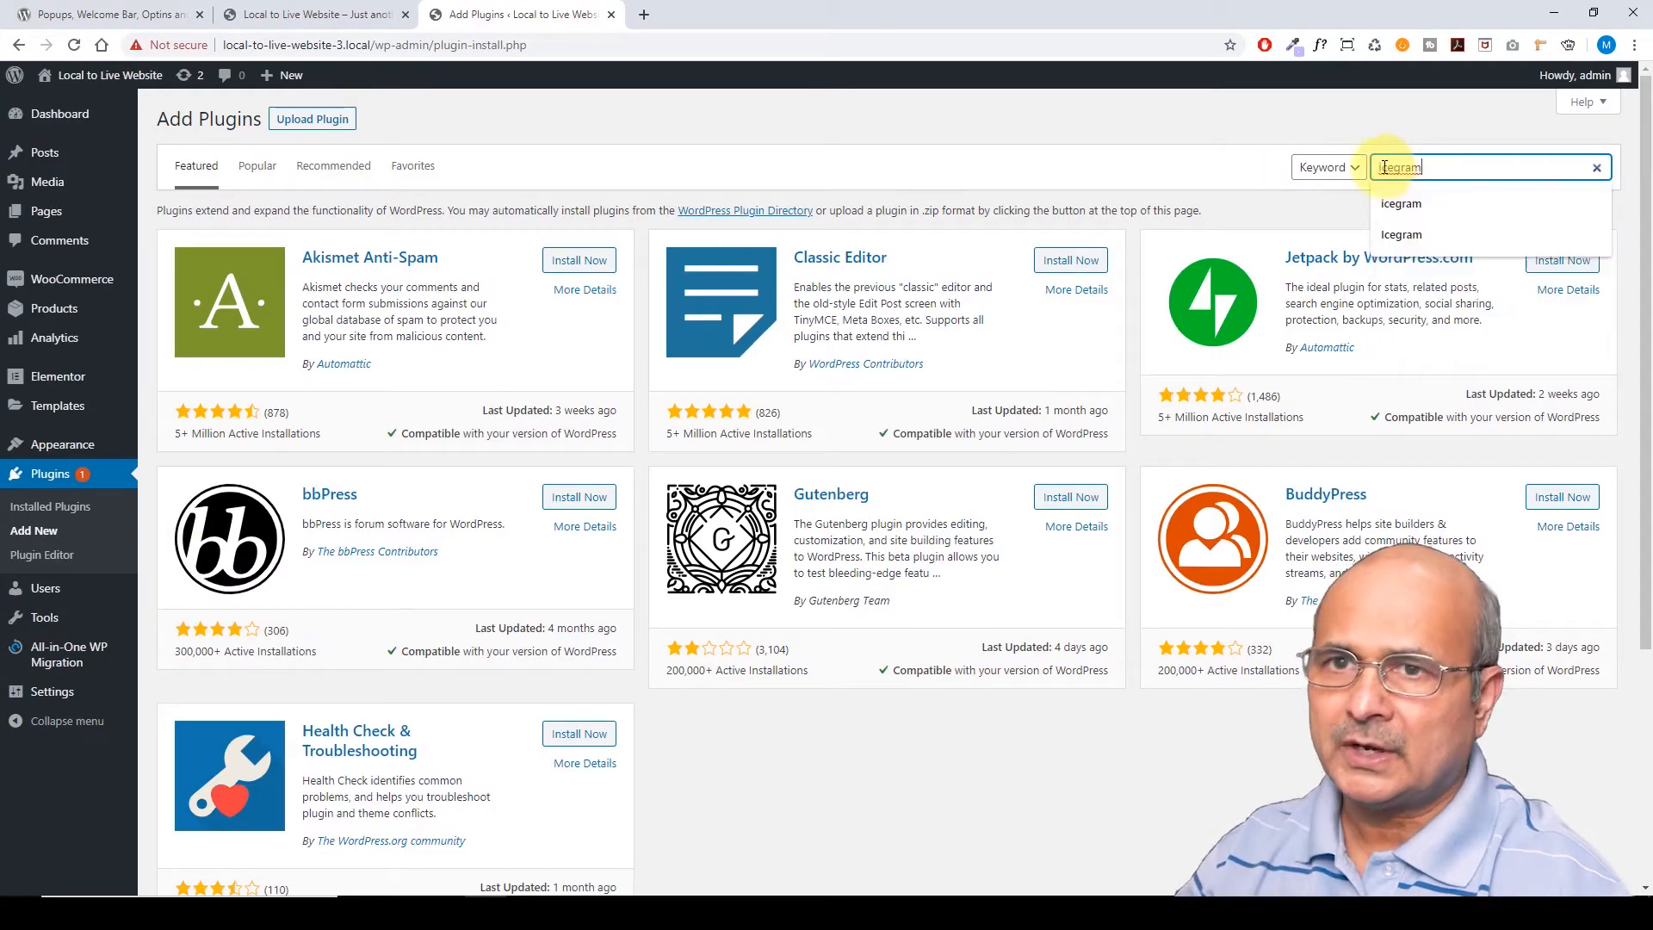
{"action": "key", "text": "Return"}
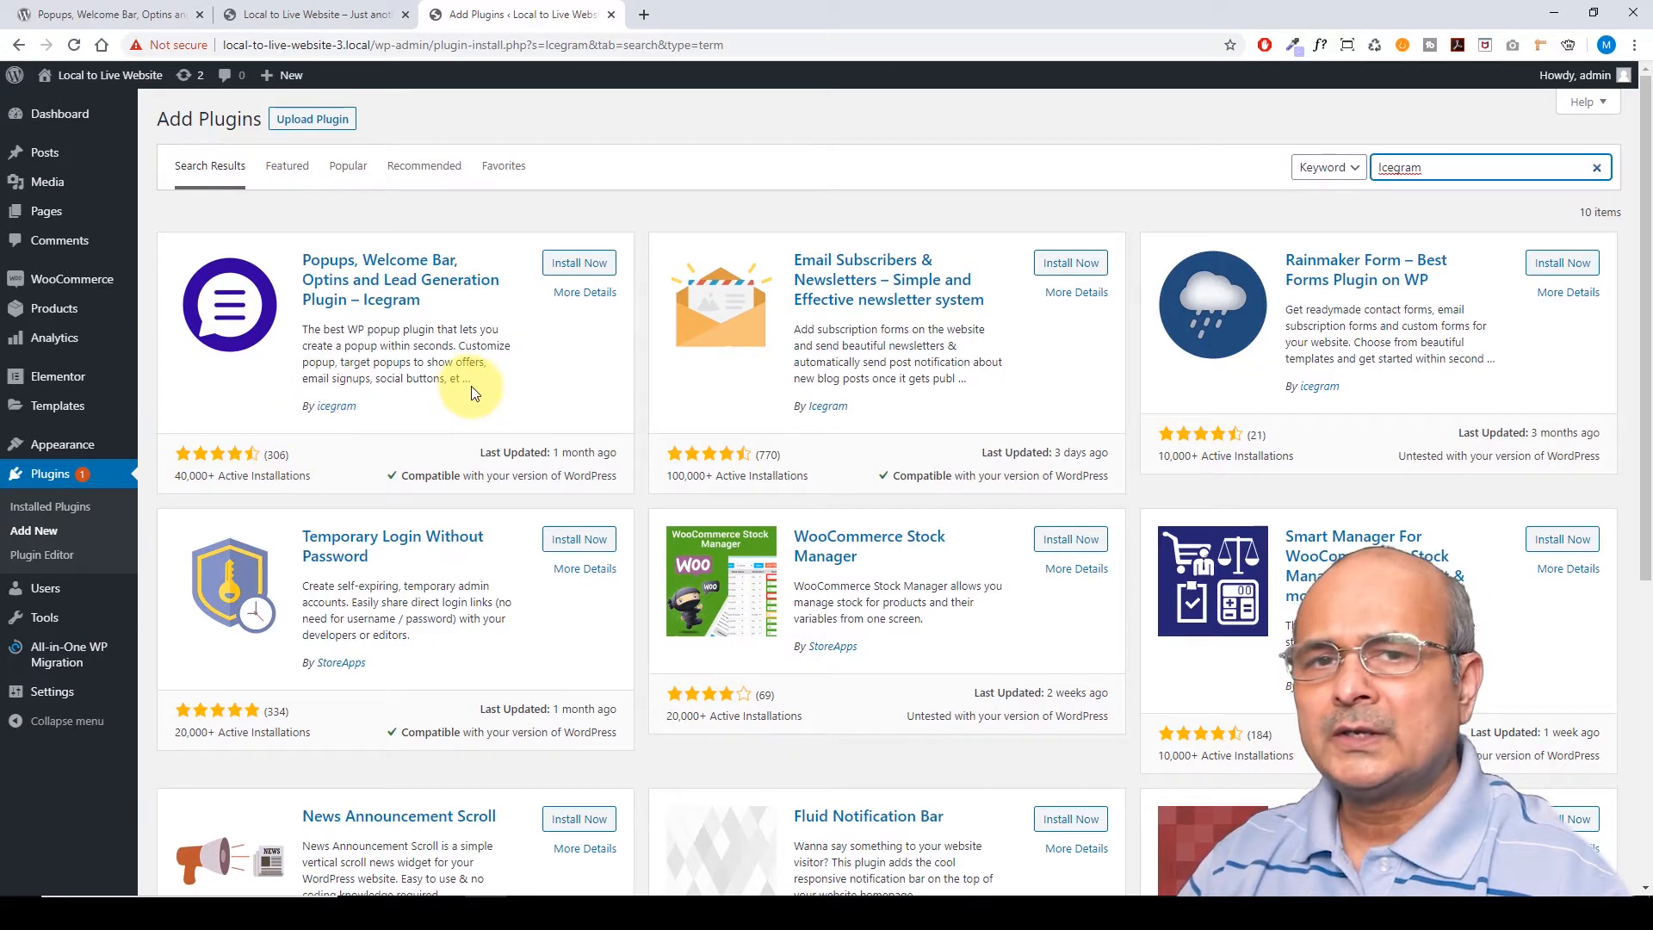
Check the Icegram plugin's details, then install and activate it
{"action": "left_click", "coordinate": [585, 294]}
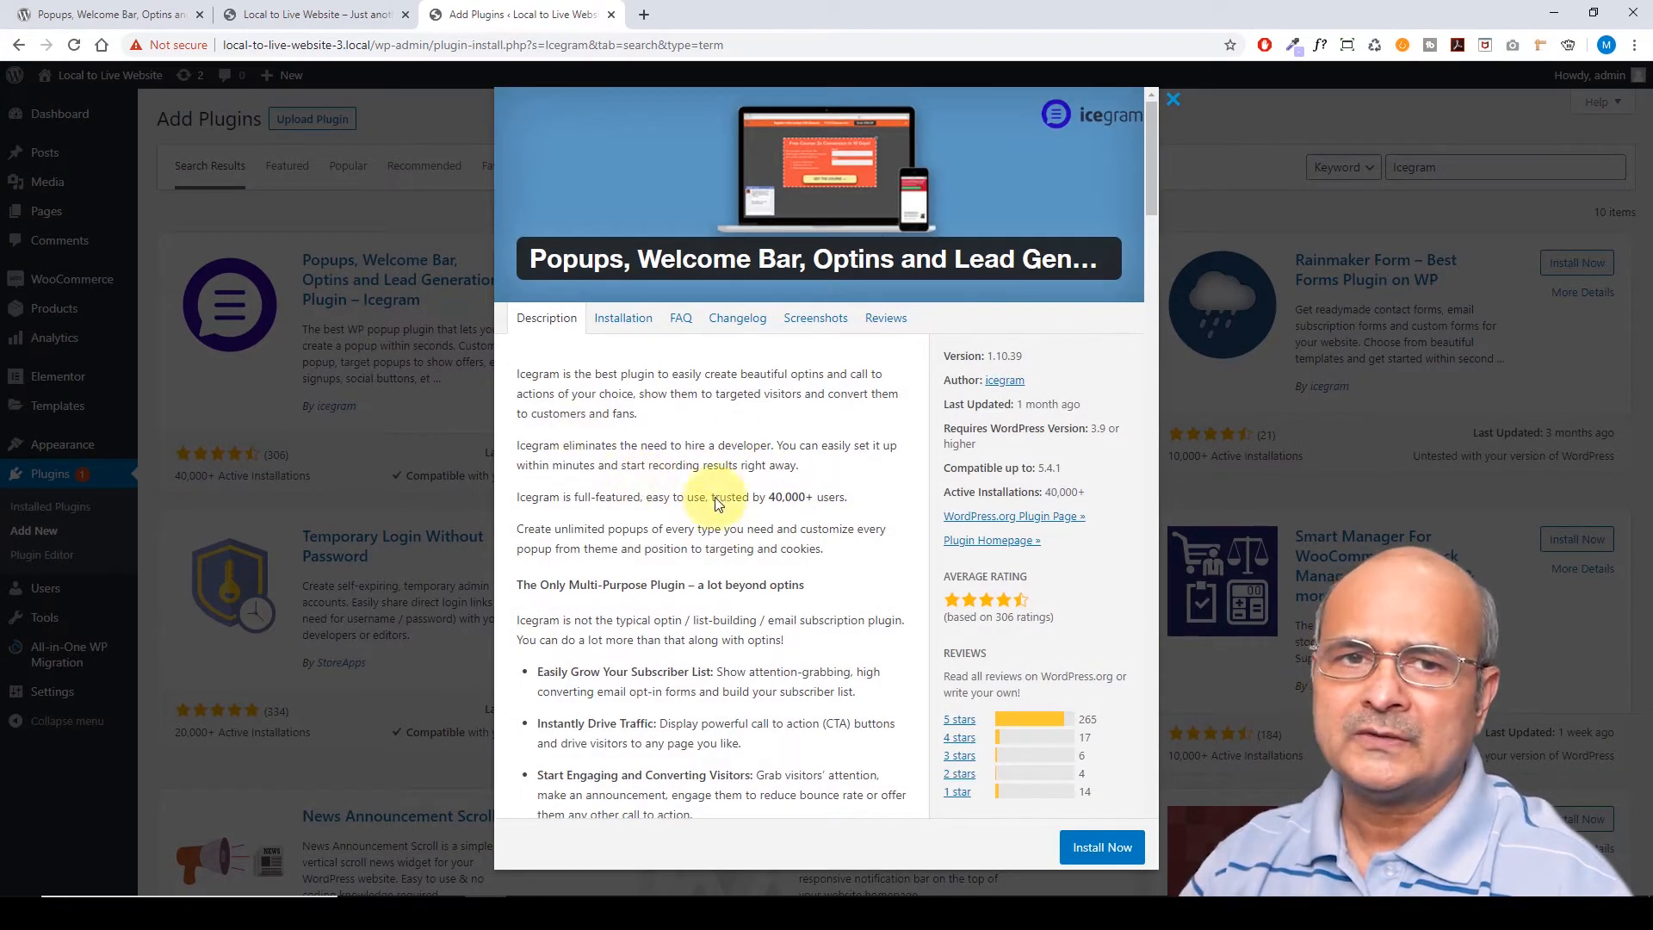
{"action": "left_click", "coordinate": [1168, 104]}
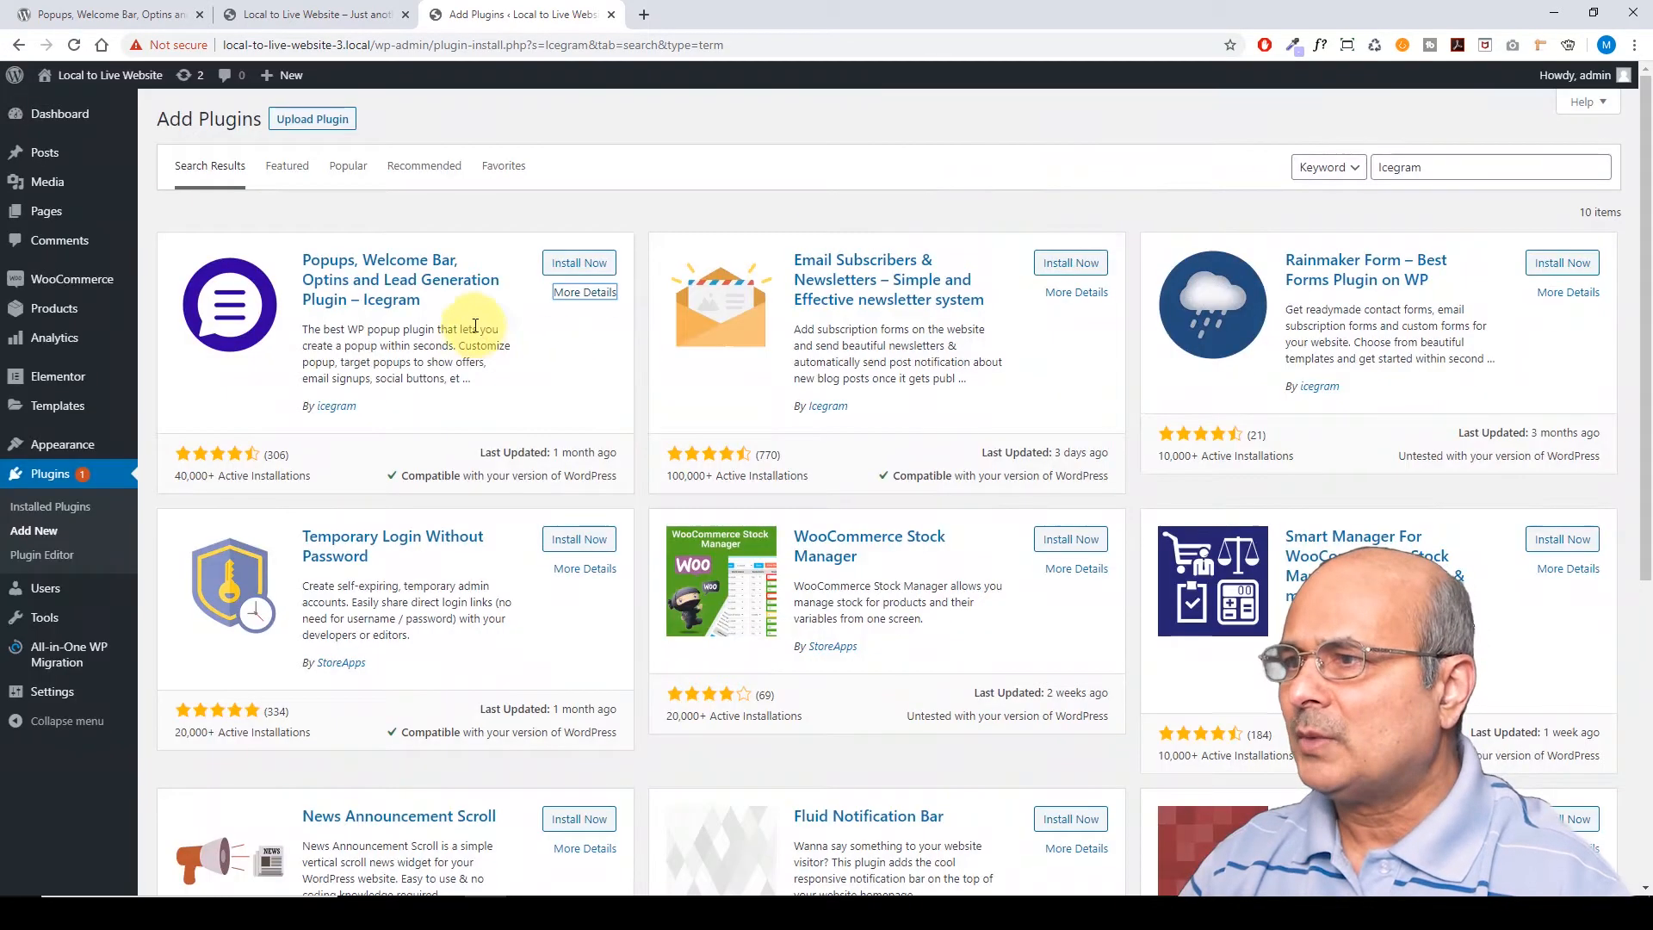
{"action": "left_click", "coordinate": [581, 265]}
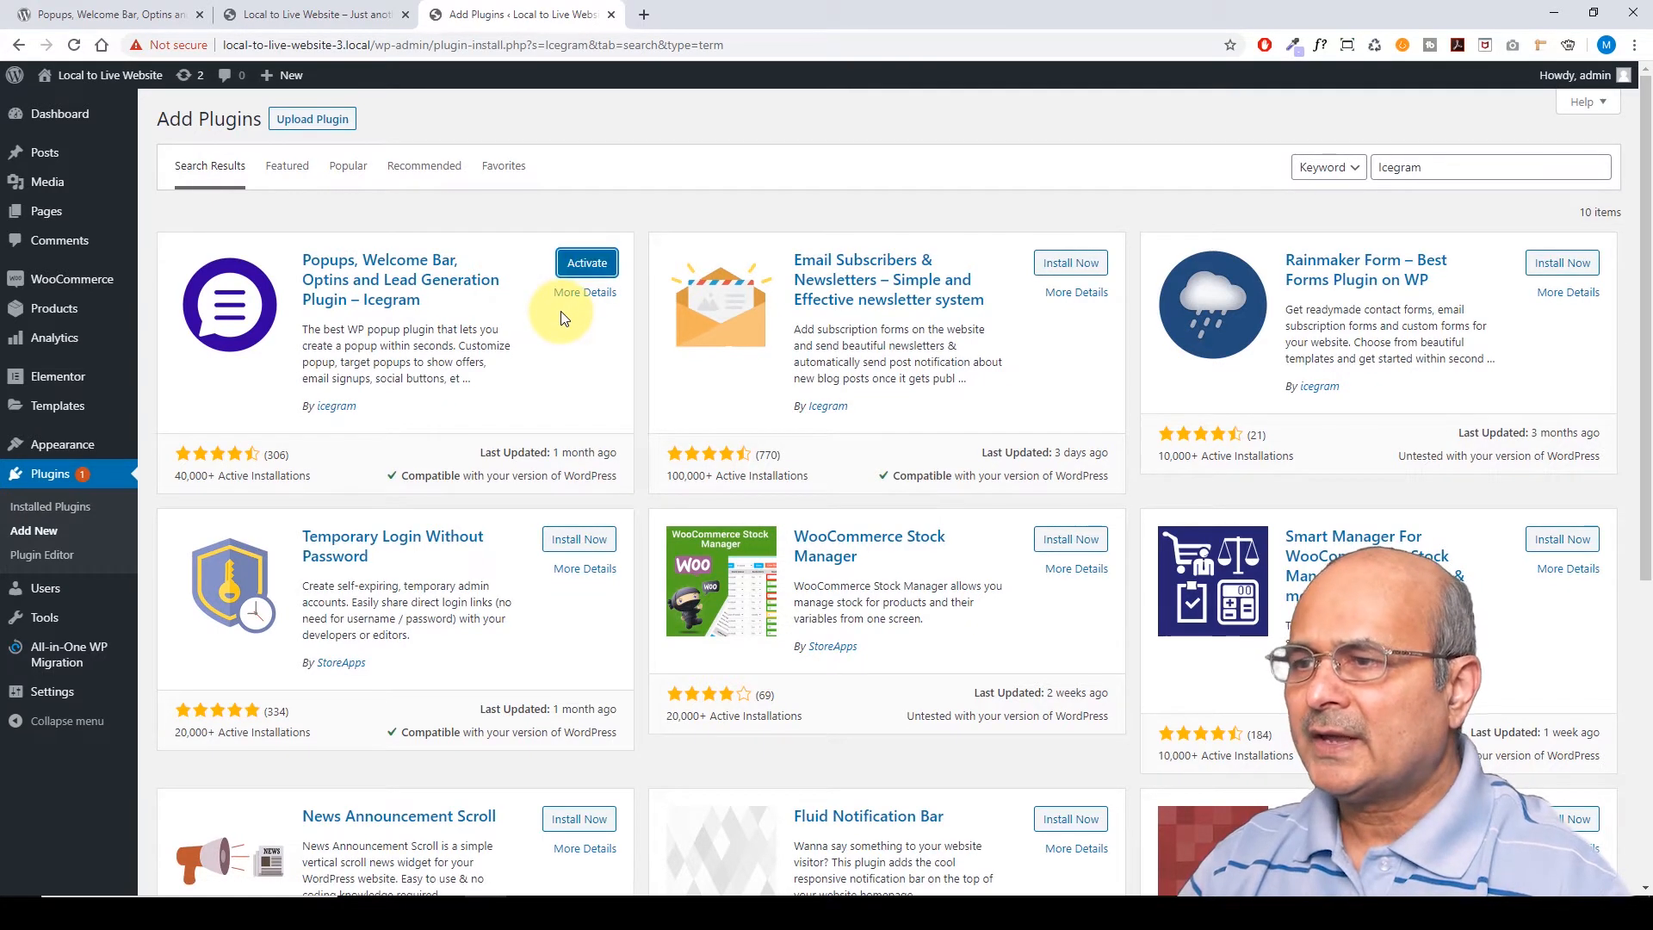
{"action": "left_click", "coordinate": [584, 263]}
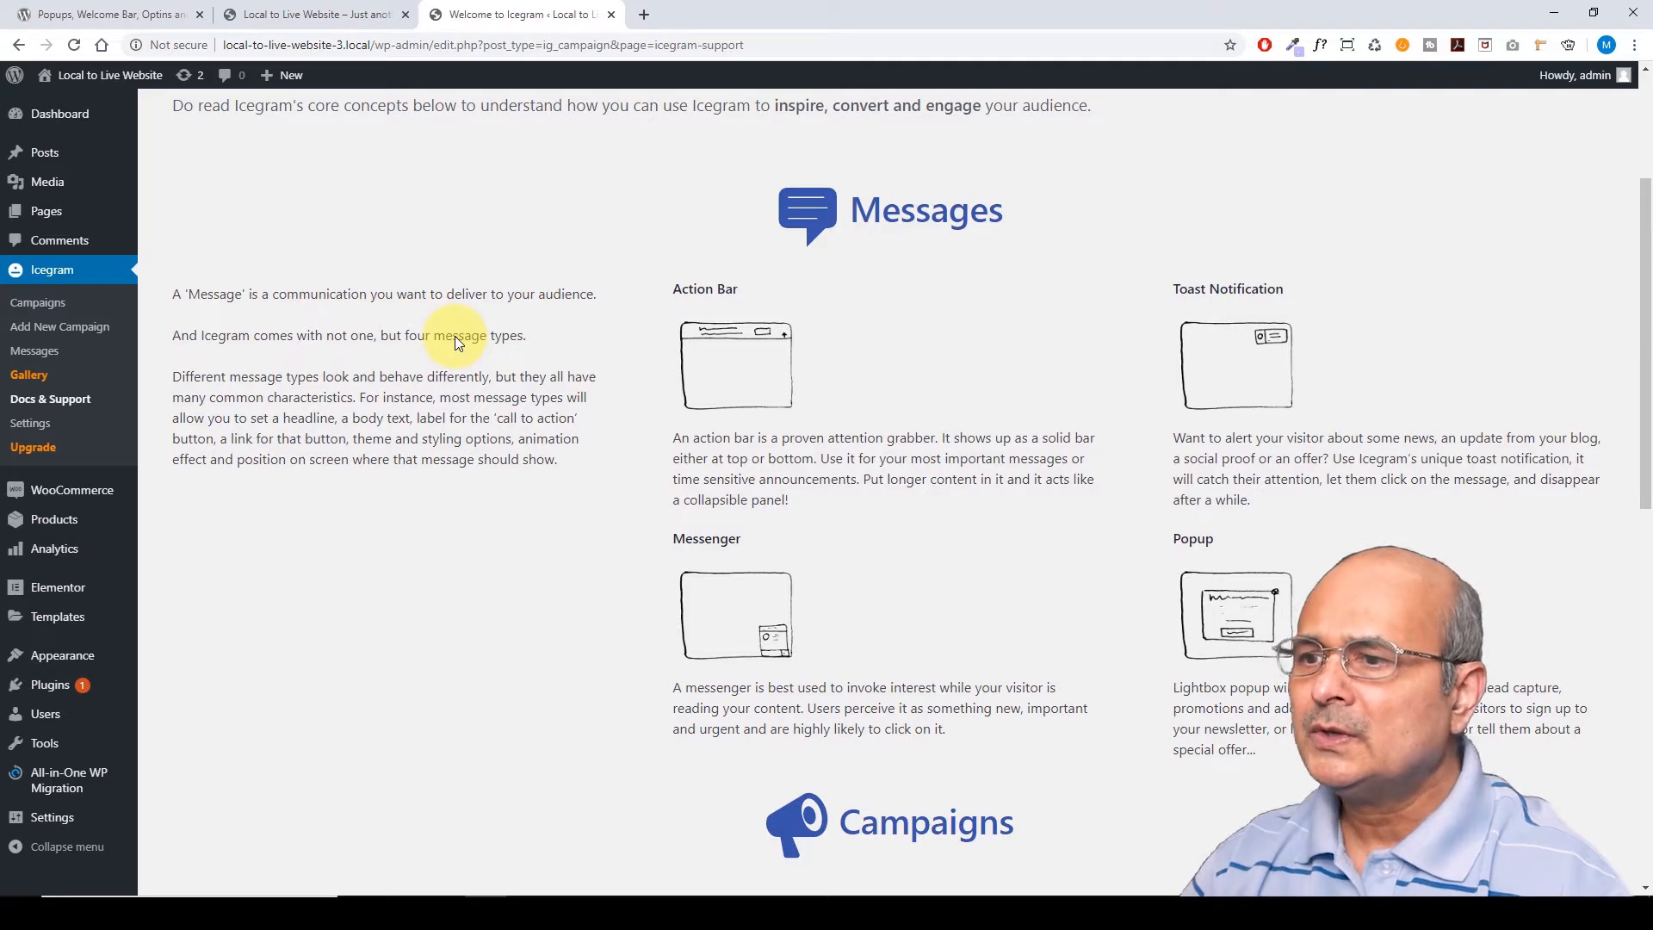
Skim the Icegram welcome page, then go to Icegram's Settings page
{"action": "scroll", "coordinate": [456, 336], "scroll_direction": "down", "scroll_amount": 3}
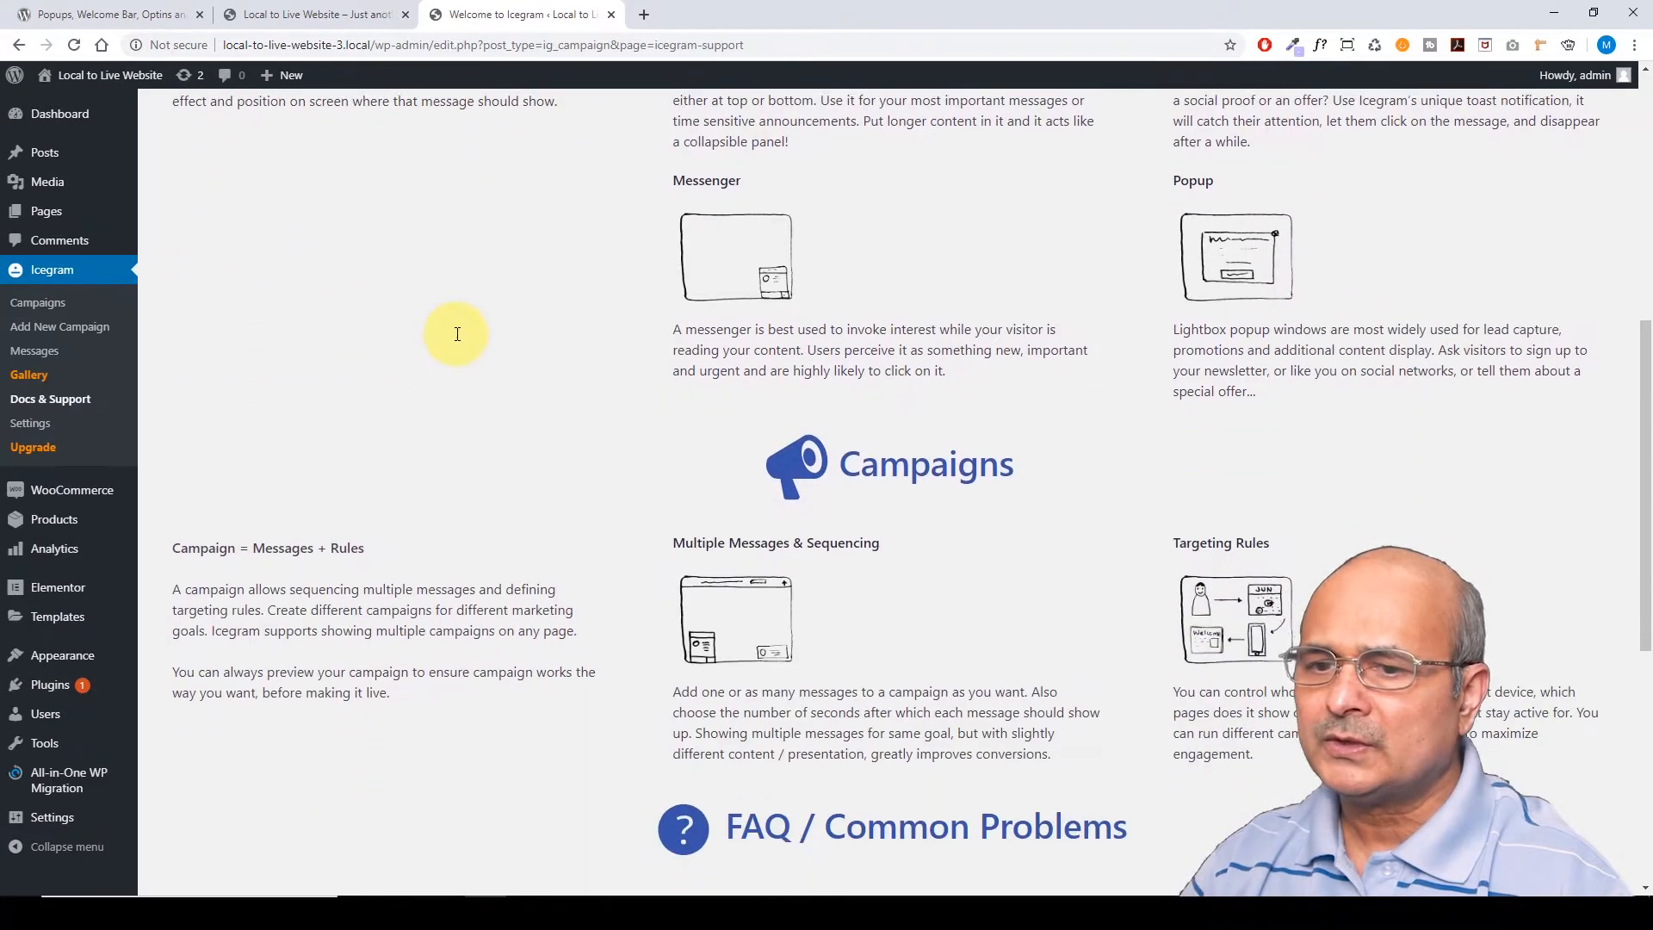
{"action": "scroll", "coordinate": [457, 336], "scroll_direction": "up", "scroll_amount": 6}
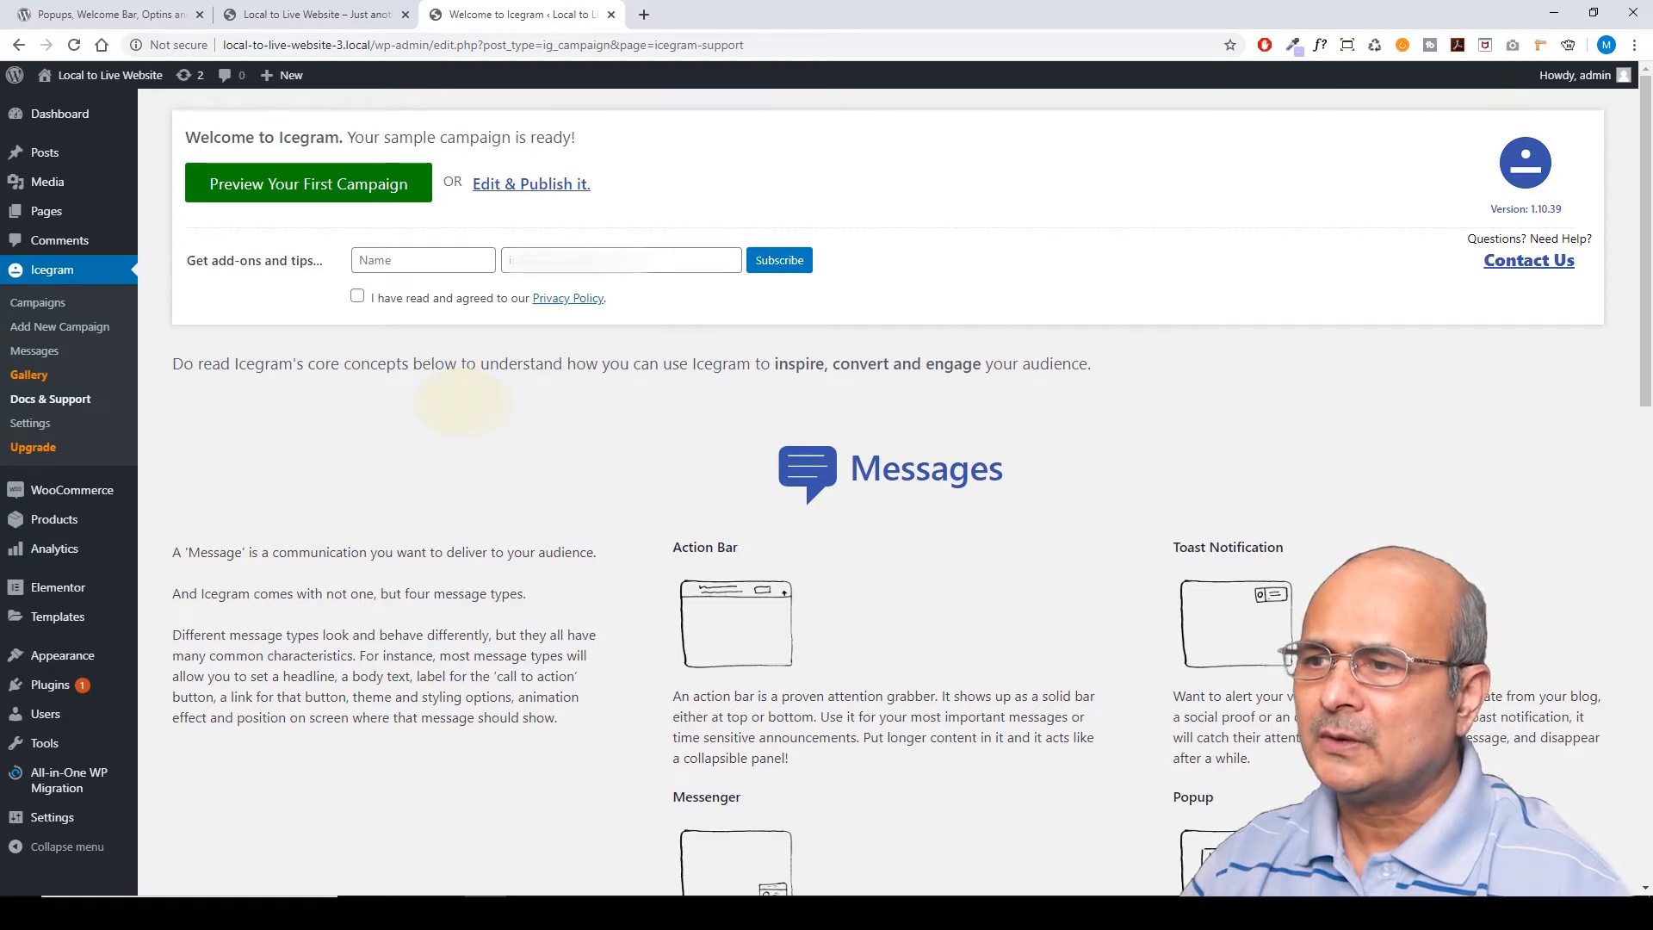
{"action": "left_click", "coordinate": [41, 425]}
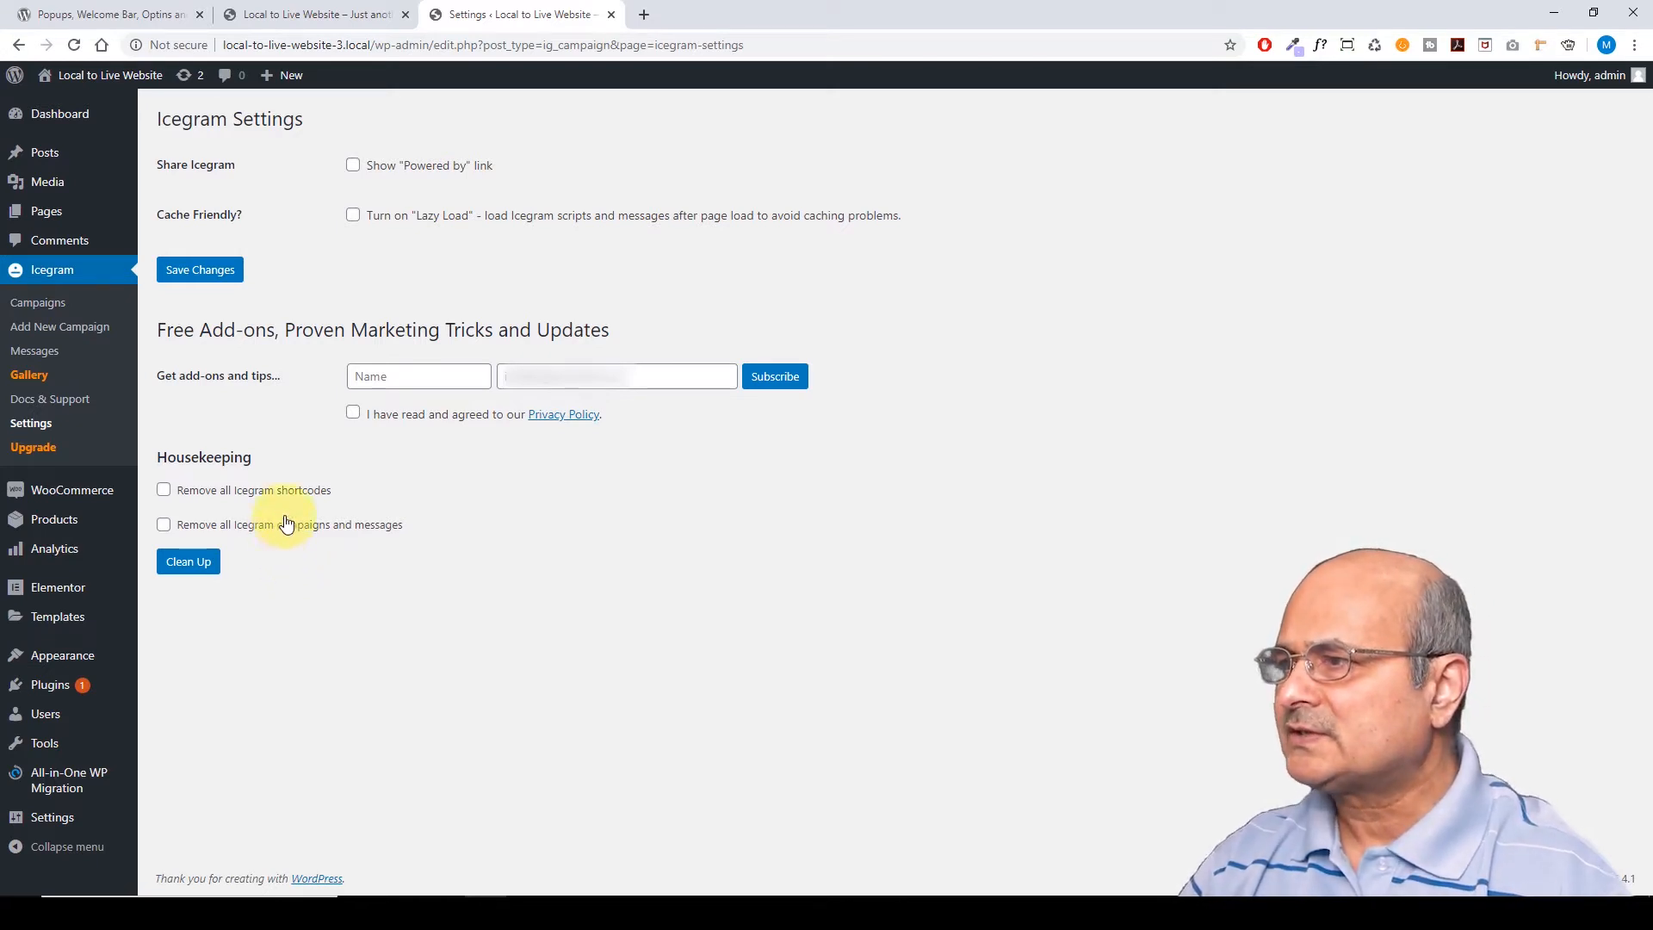
Go to Icegram > Campaigns to see the draft 'My First Icegram Campaign'
{"action": "left_click", "coordinate": [35, 307]}
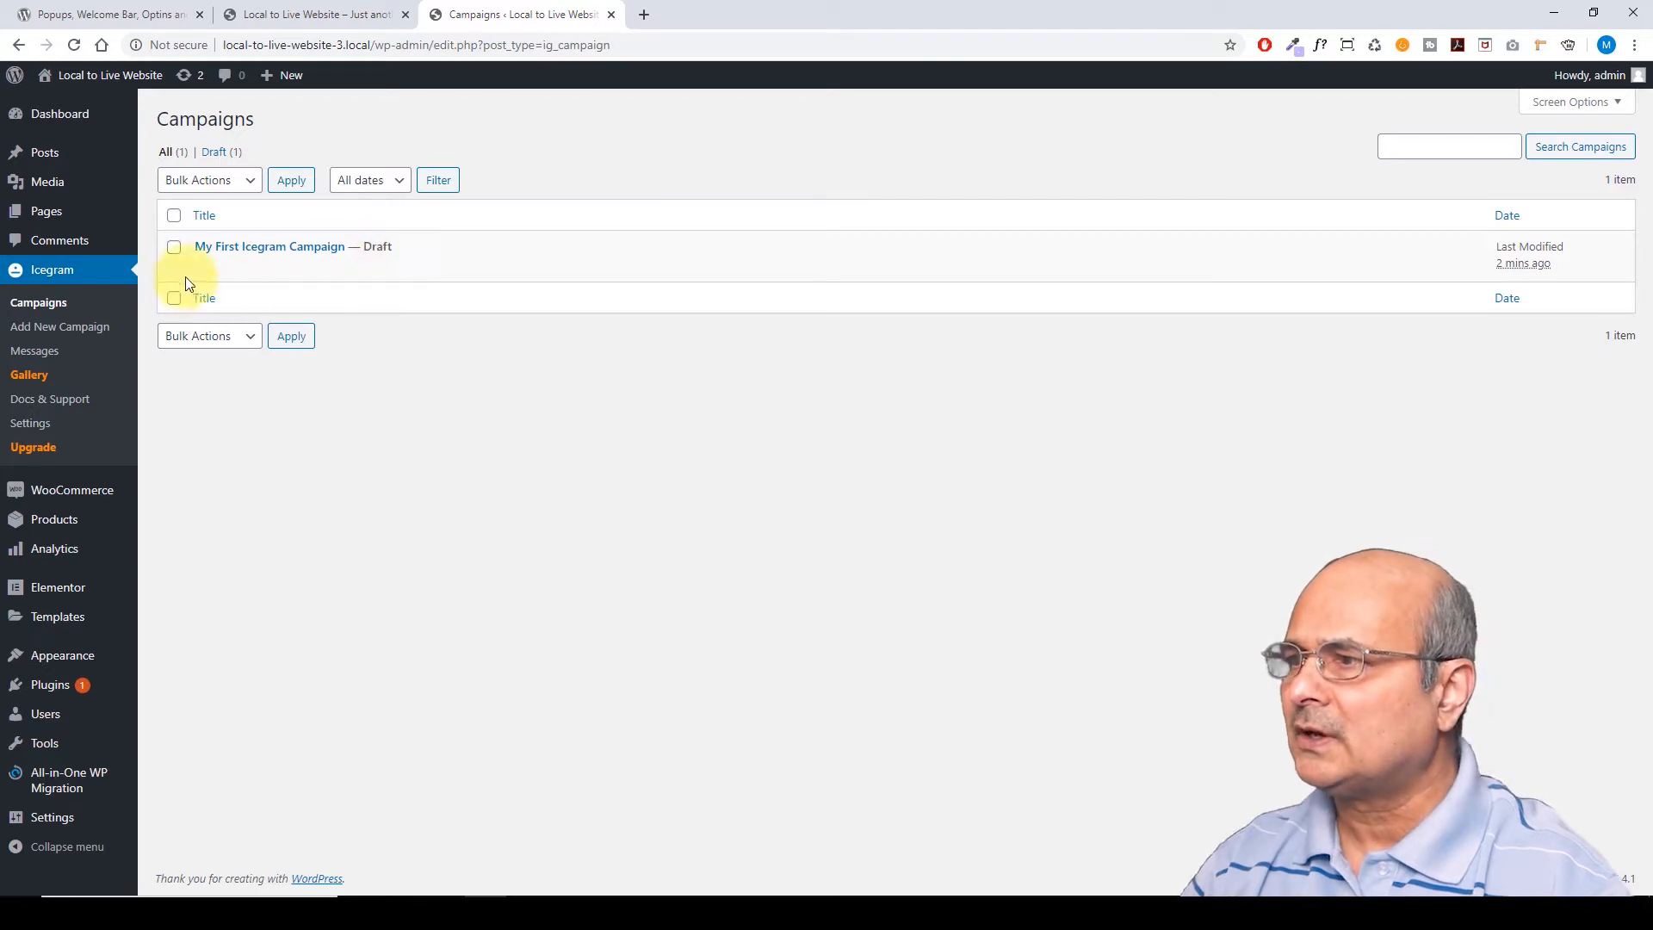
Open 'My First Icegram Campaign' and collapse the expanded message to list all four messages
{"action": "left_click", "coordinate": [250, 248]}
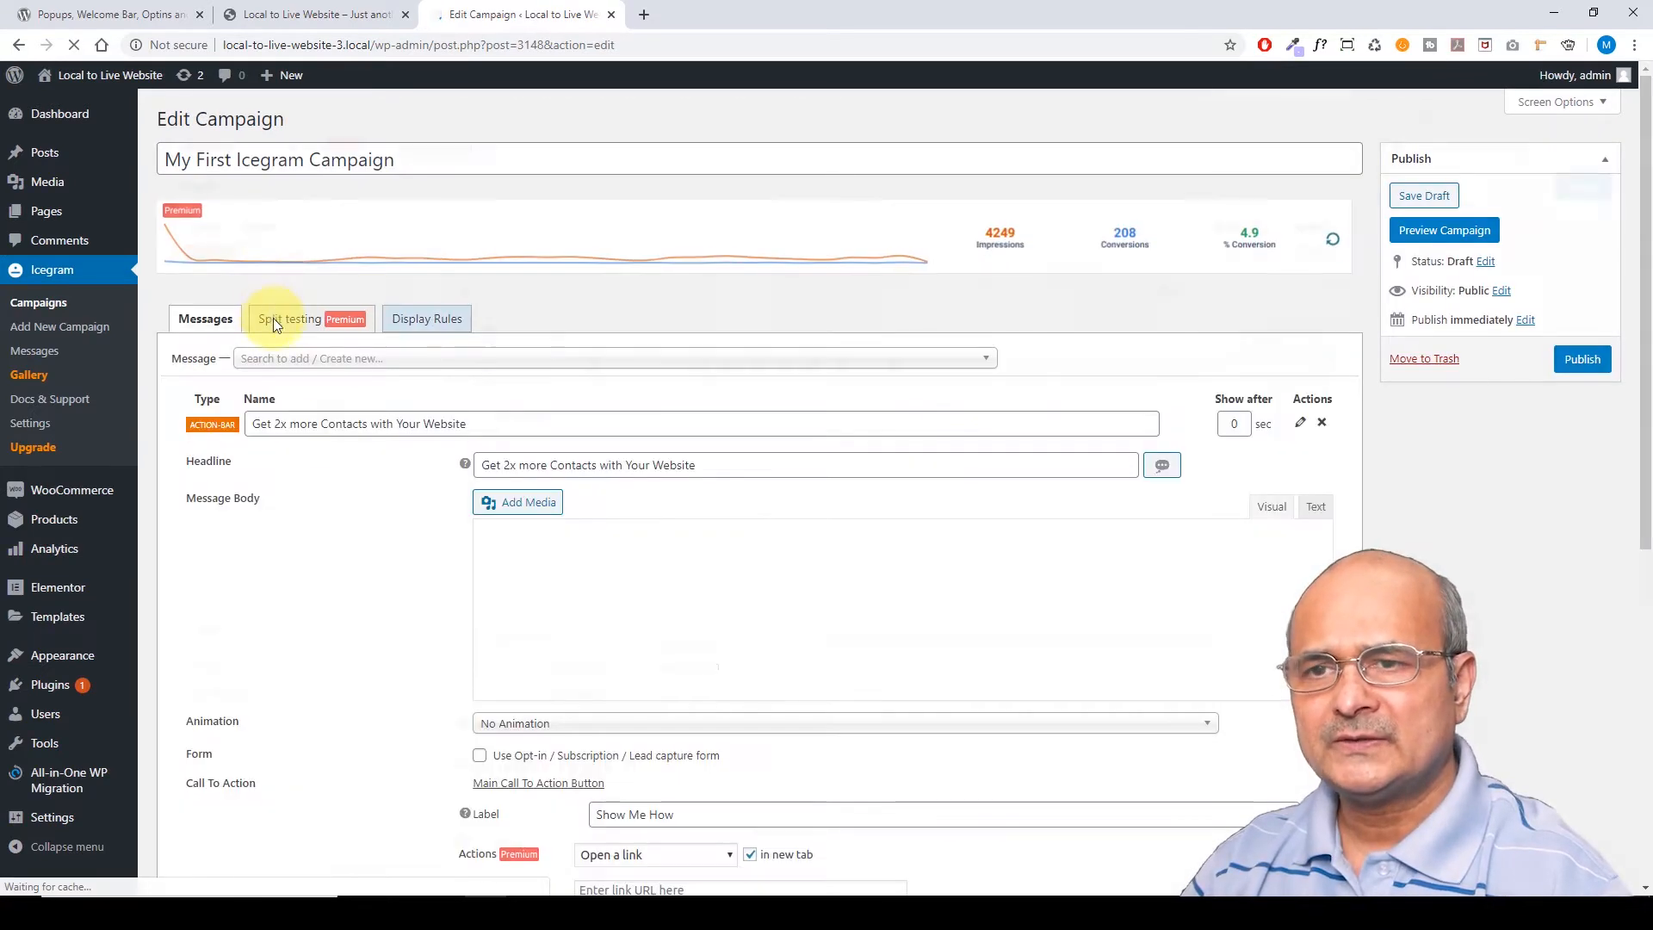
{"action": "scroll", "coordinate": [328, 433], "scroll_direction": "down", "scroll_amount": 2}
{"action": "scroll", "coordinate": [328, 433], "scroll_direction": "up", "scroll_amount": 1}
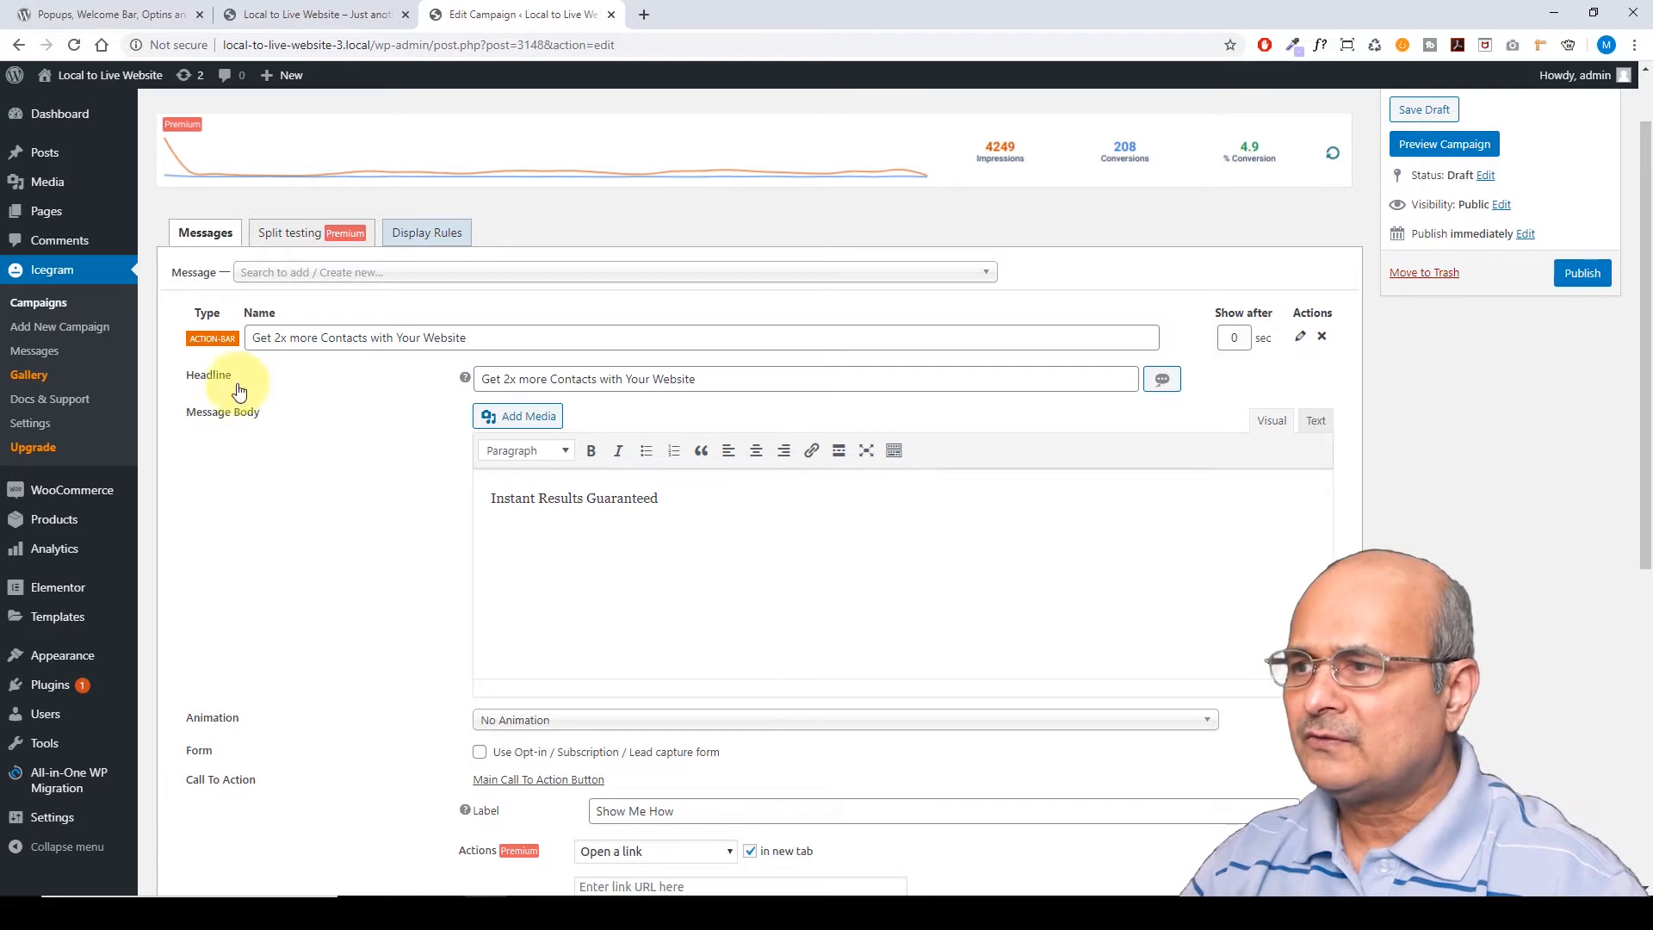
{"action": "left_click", "coordinate": [1300, 336]}
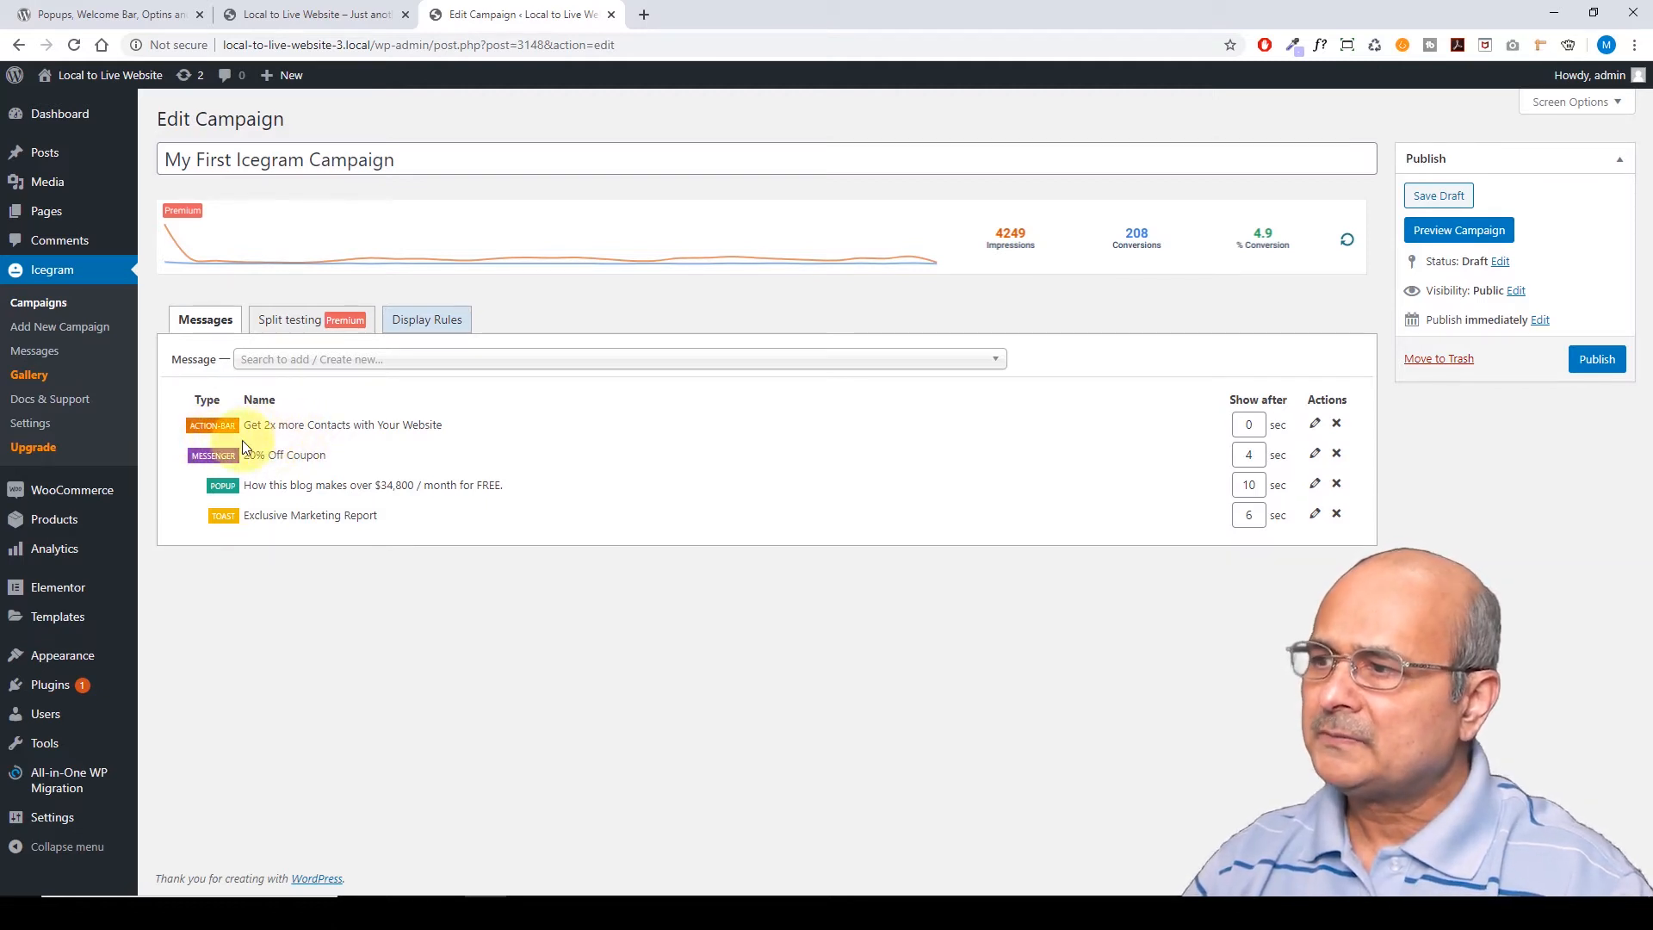
Set the Show after delays: action bar 2, popup 20 and toast 8 seconds
{"action": "left_click", "coordinate": [1249, 425]}
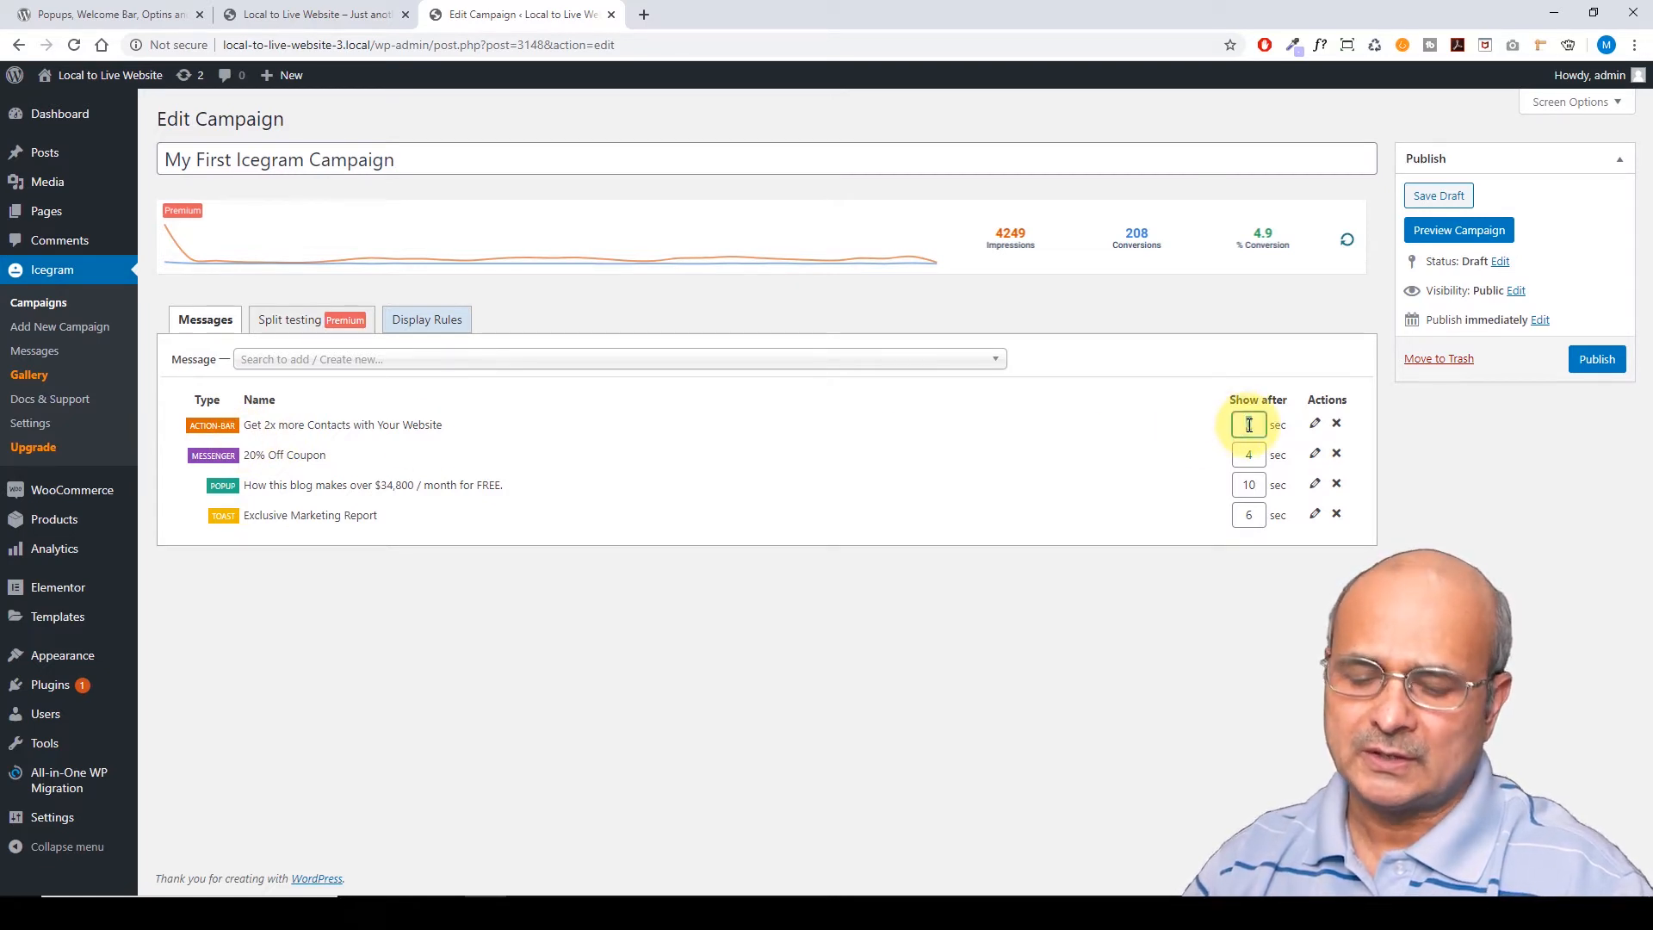
{"action": "type", "text": "2"}
{"action": "left_click", "coordinate": [1130, 446]}
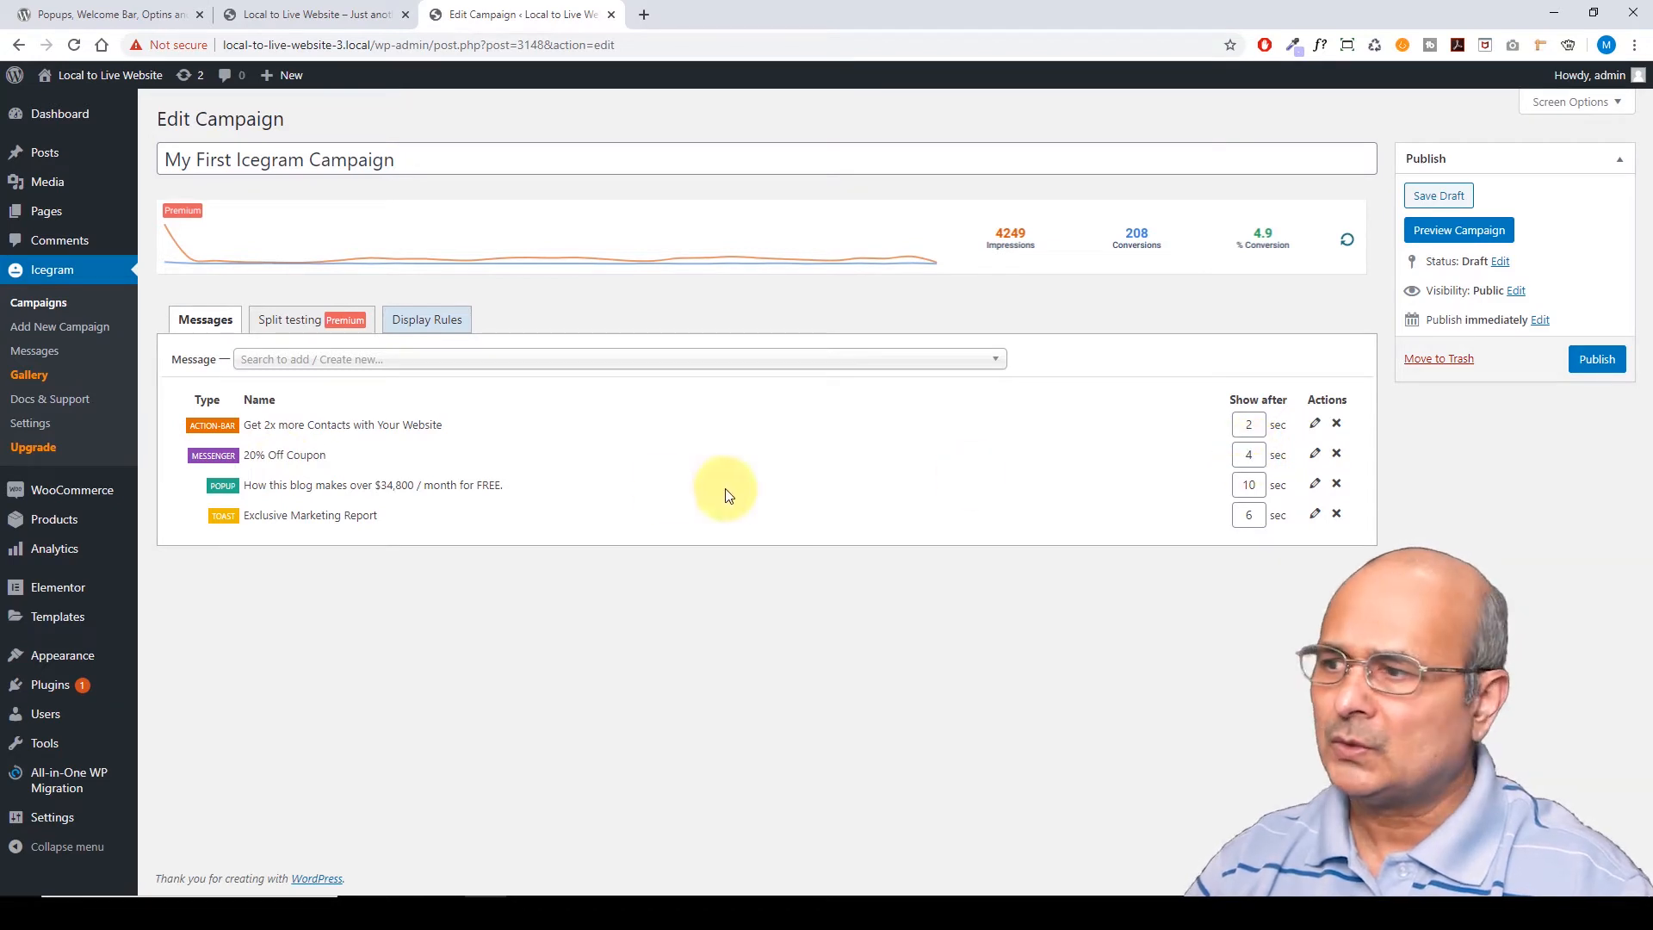
{"action": "double_click", "coordinate": [1260, 487]}
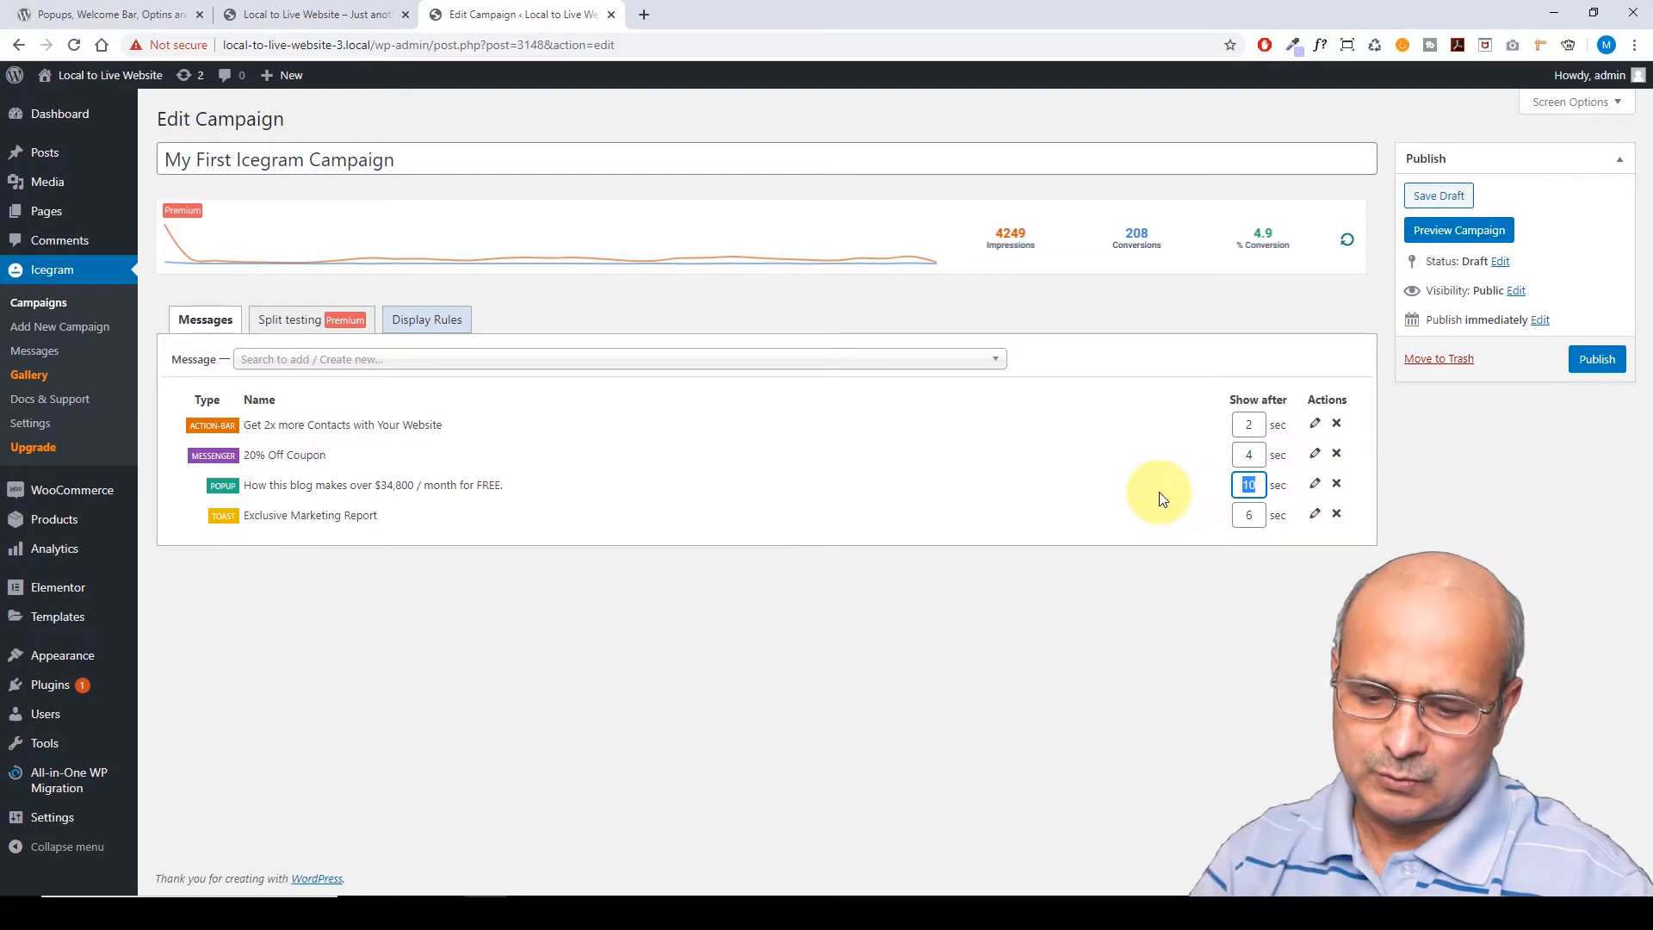
{"action": "type", "text": "20"}
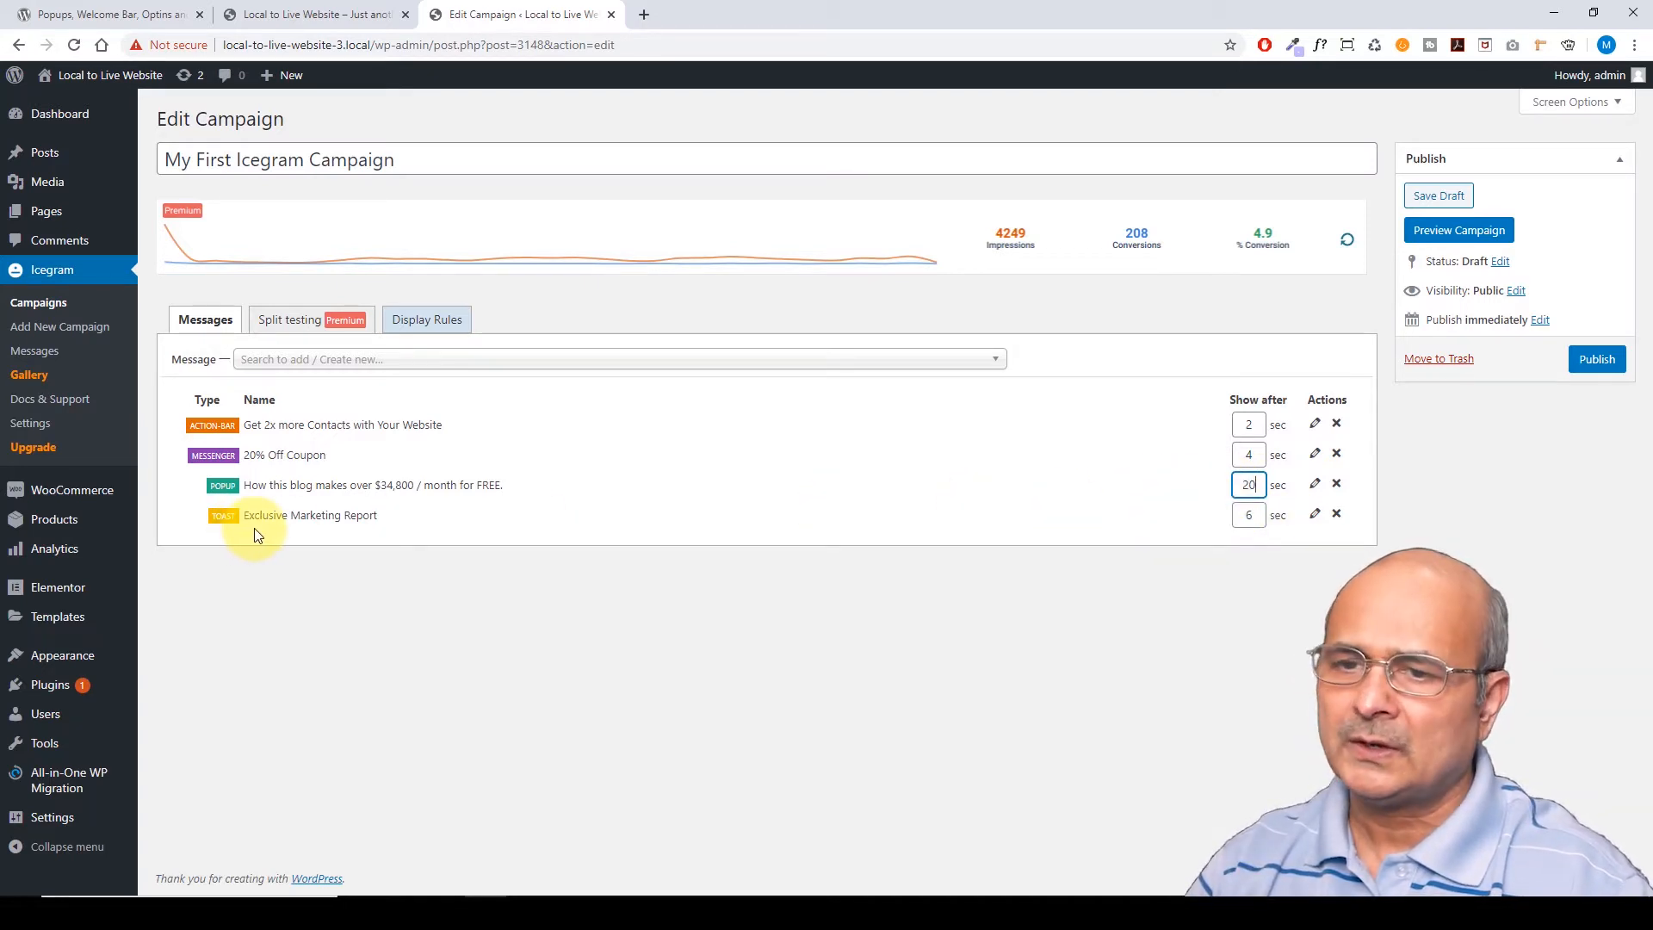
{"action": "double_click", "coordinate": [1248, 515]}
{"action": "type", "text": "8"}
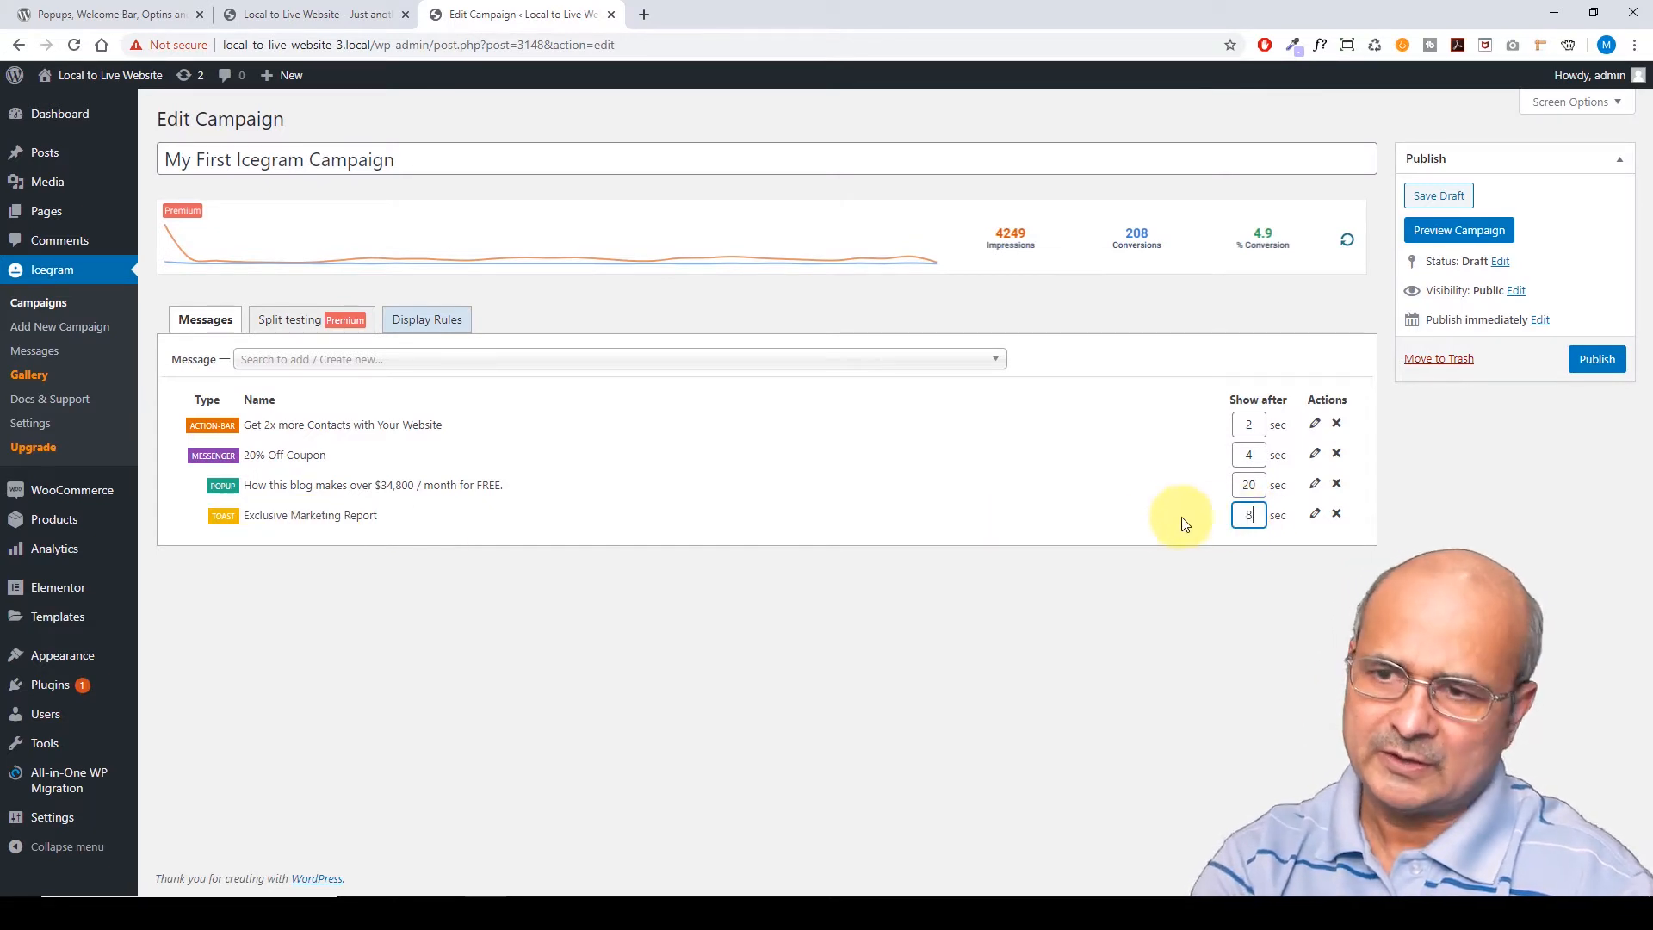
{"action": "left_click", "coordinate": [1036, 490]}
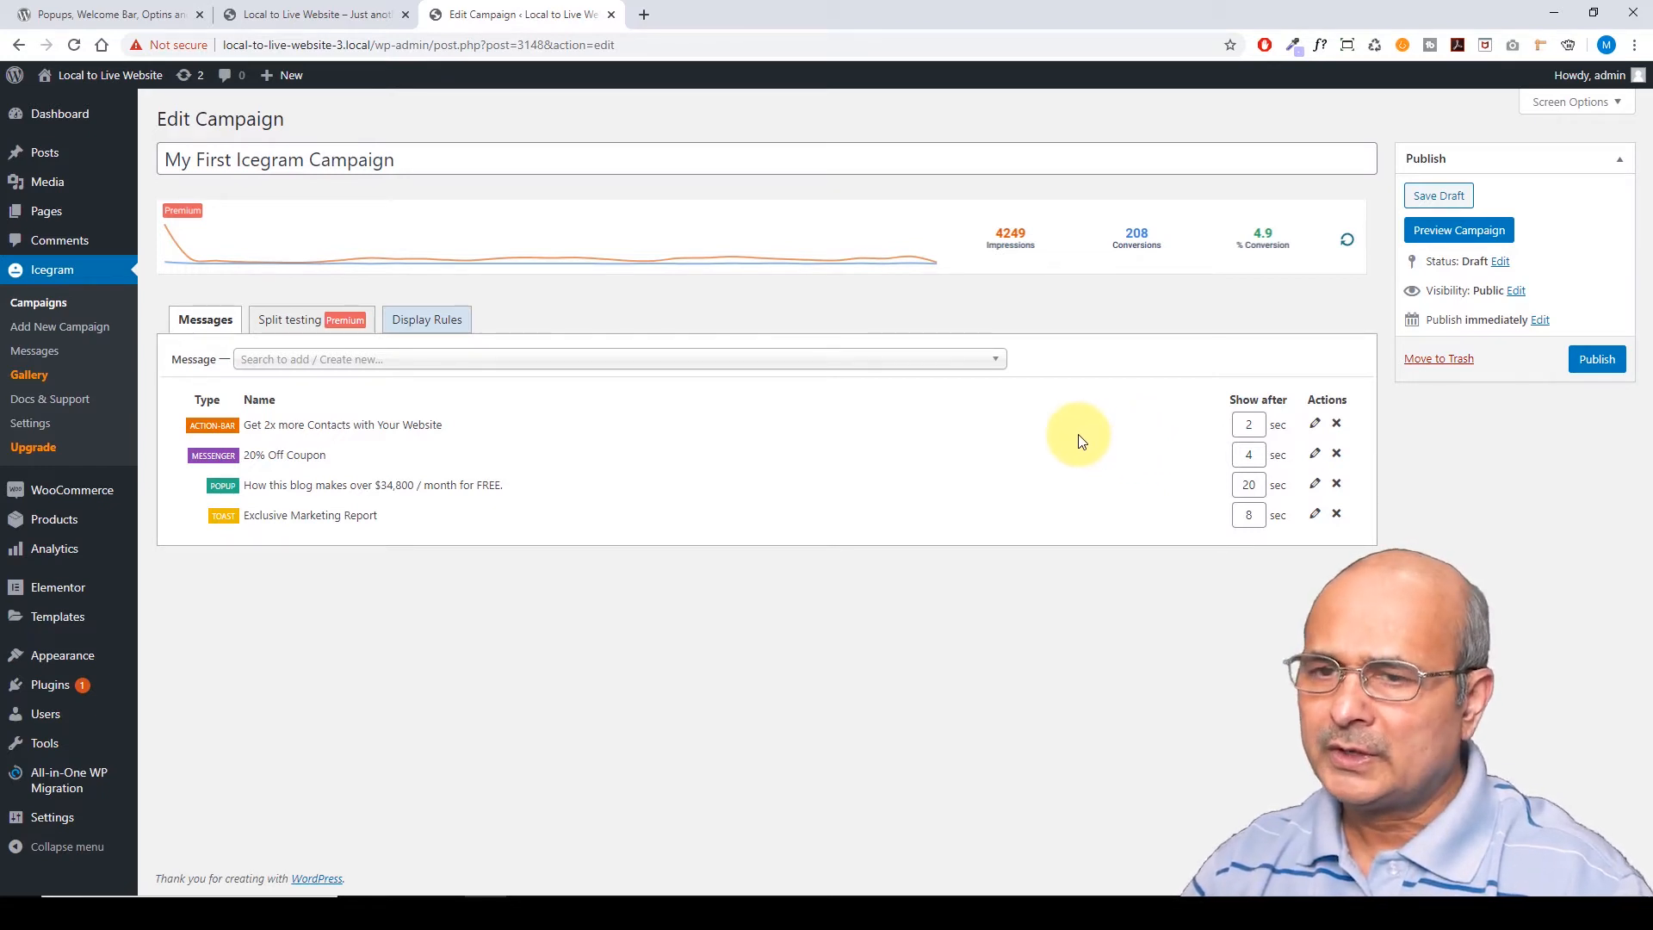
Expand the Action Bar message's settings and select all text in its Name field
{"action": "left_click", "coordinate": [1314, 426]}
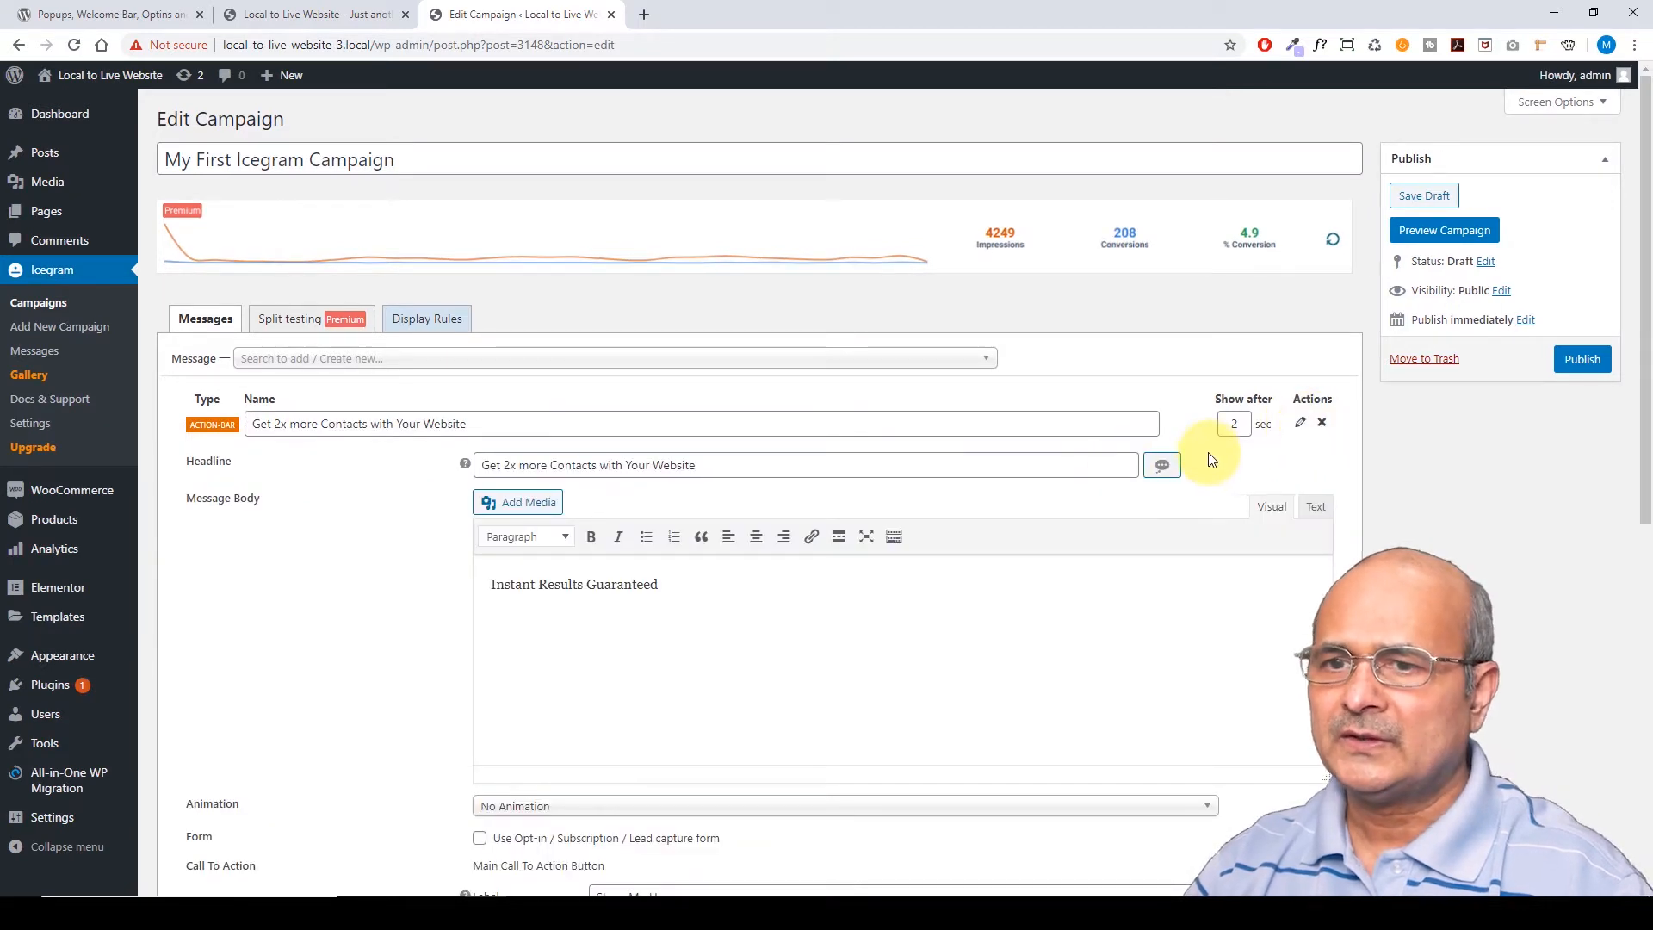
{"action": "scroll", "coordinate": [1180, 396], "scroll_direction": "down", "scroll_amount": 2}
{"action": "scroll", "coordinate": [1154, 405], "scroll_direction": "up", "scroll_amount": 1}
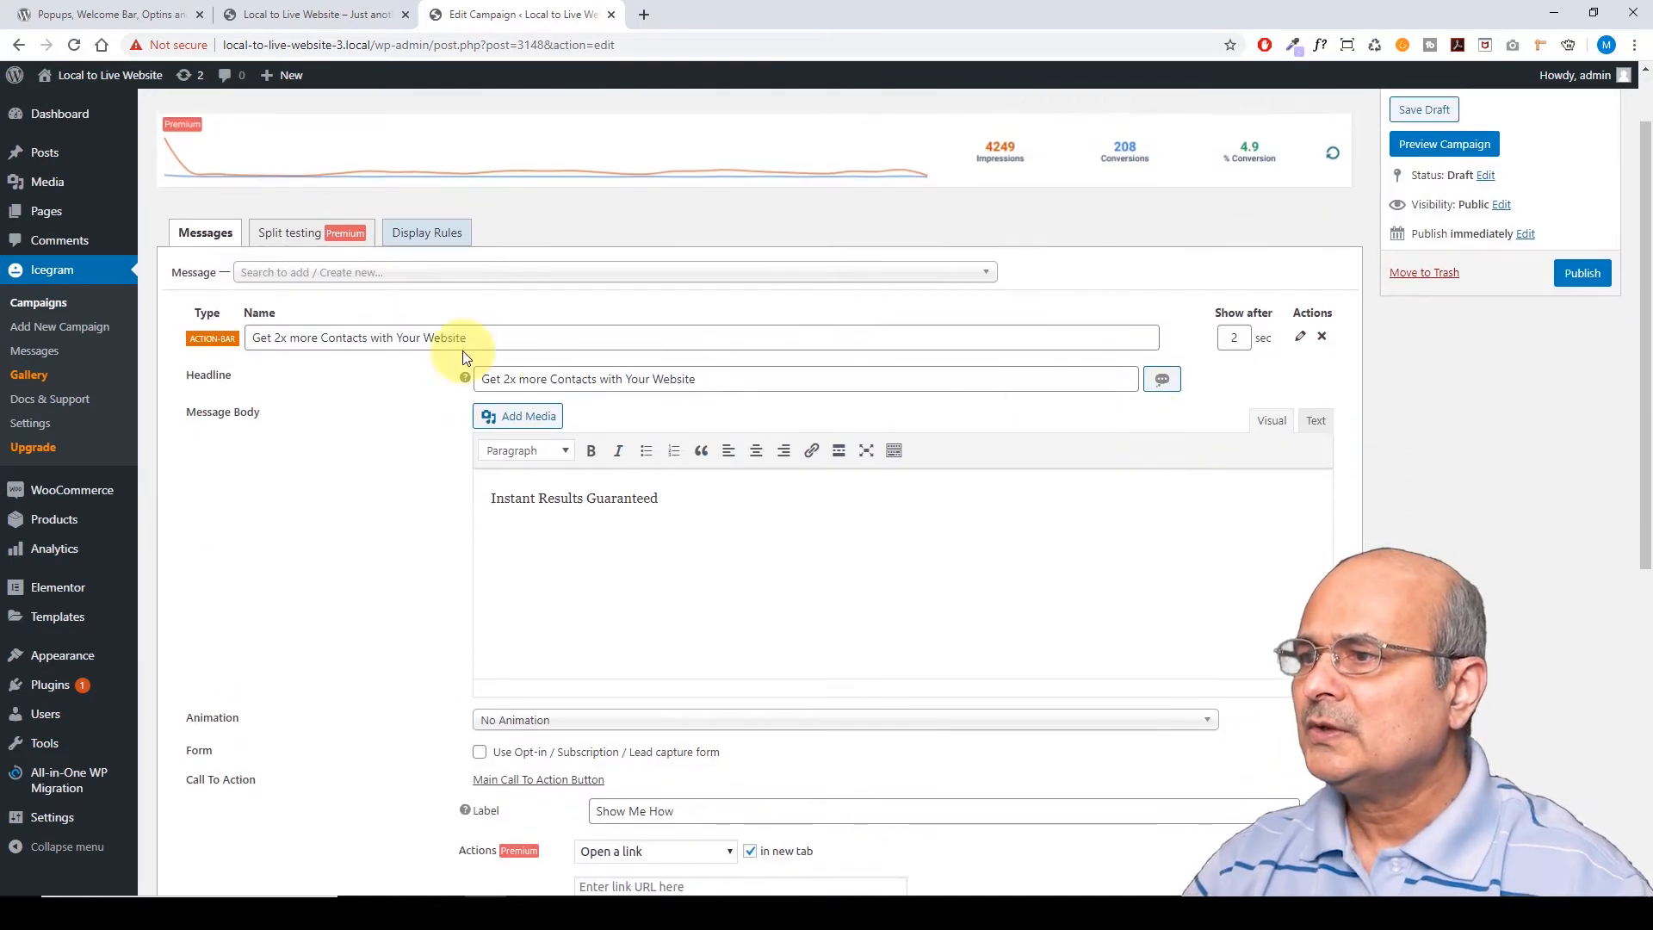
{"action": "left_click", "coordinate": [252, 338]}
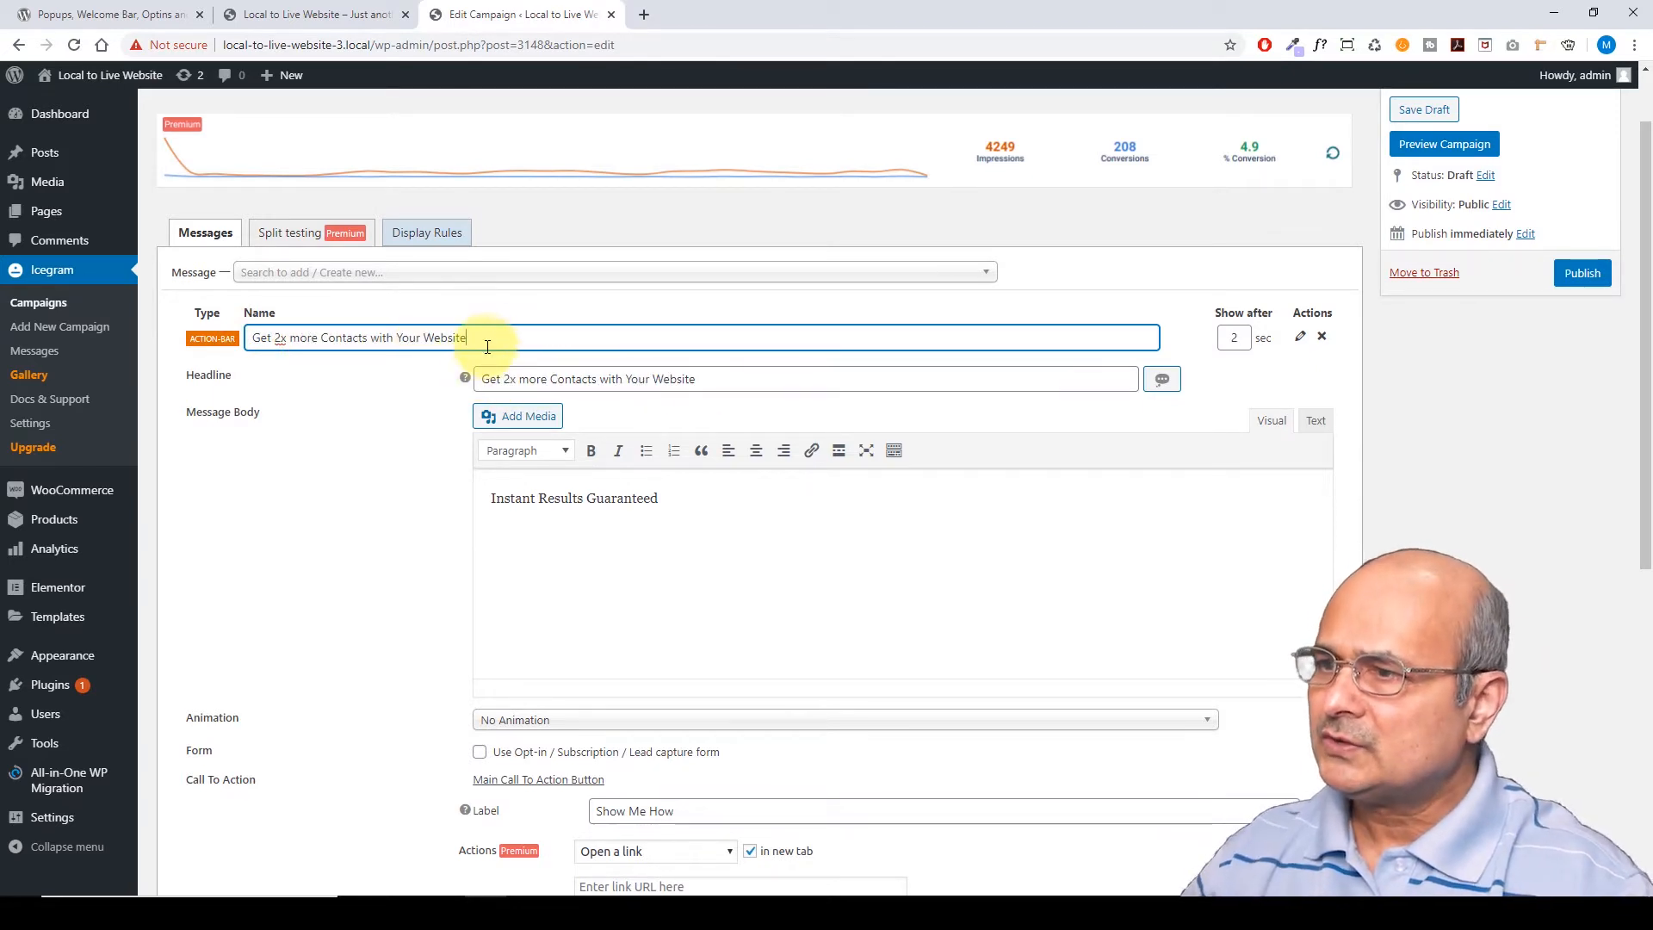
{"action": "left_click_drag", "start_coordinate": [486, 338], "coordinate": [232, 338]}
{"action": "key", "text": "ctrl+c"}
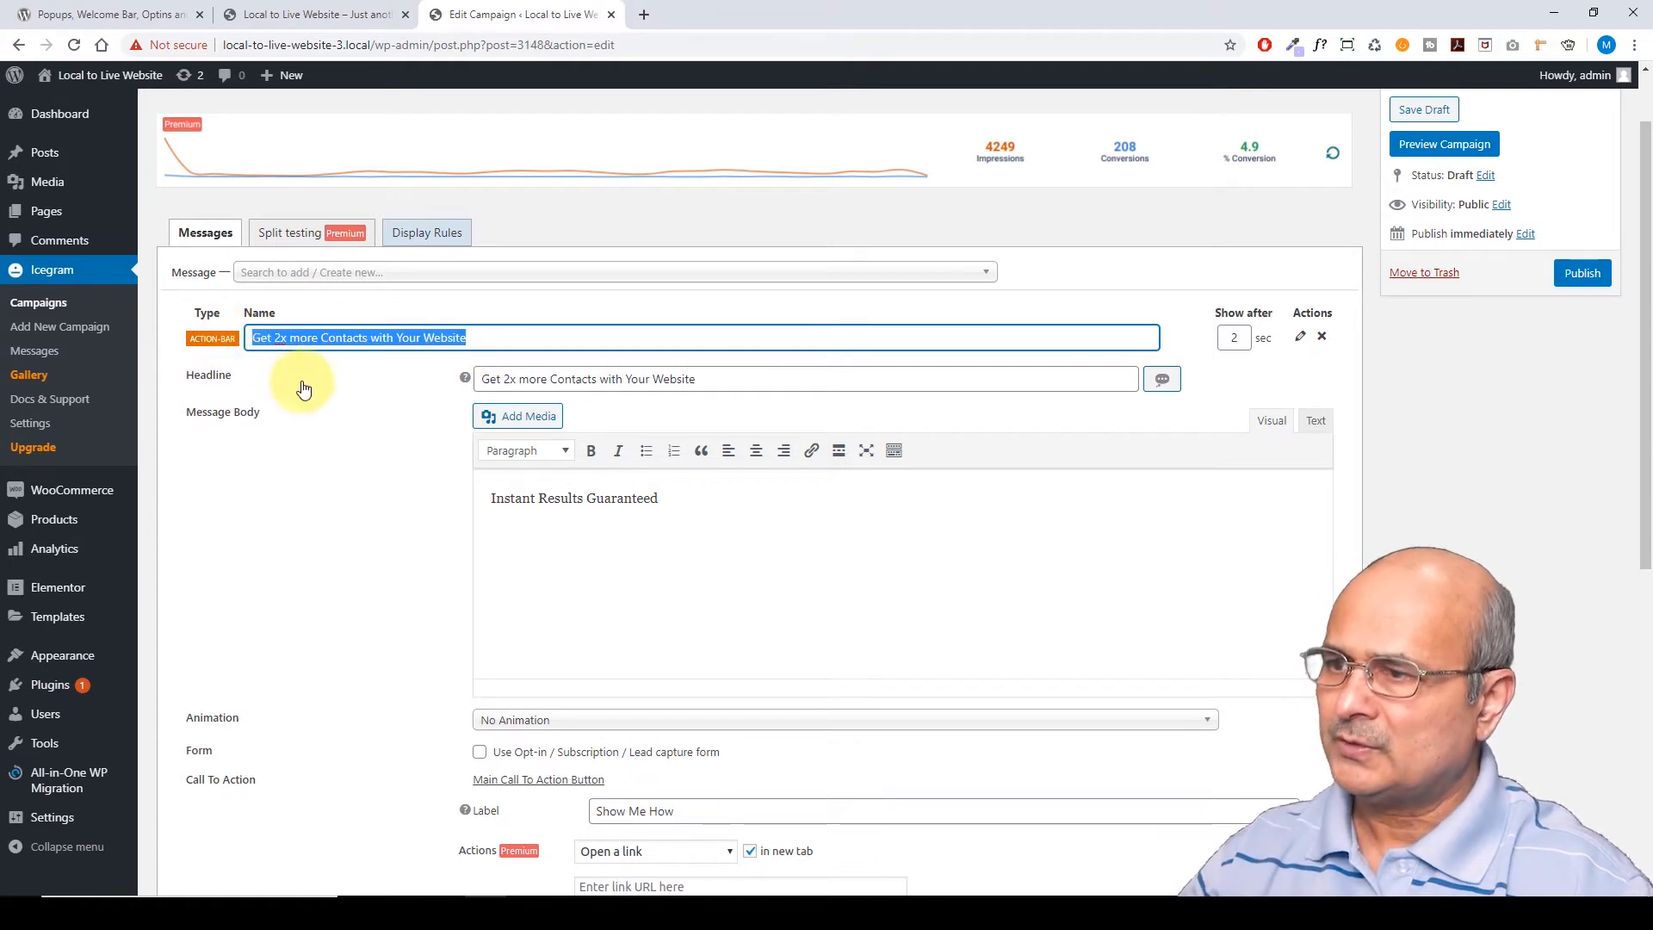
Cycle through five suggested headlines with 'Give Me Another Headline'
{"action": "left_click", "coordinate": [1163, 382]}
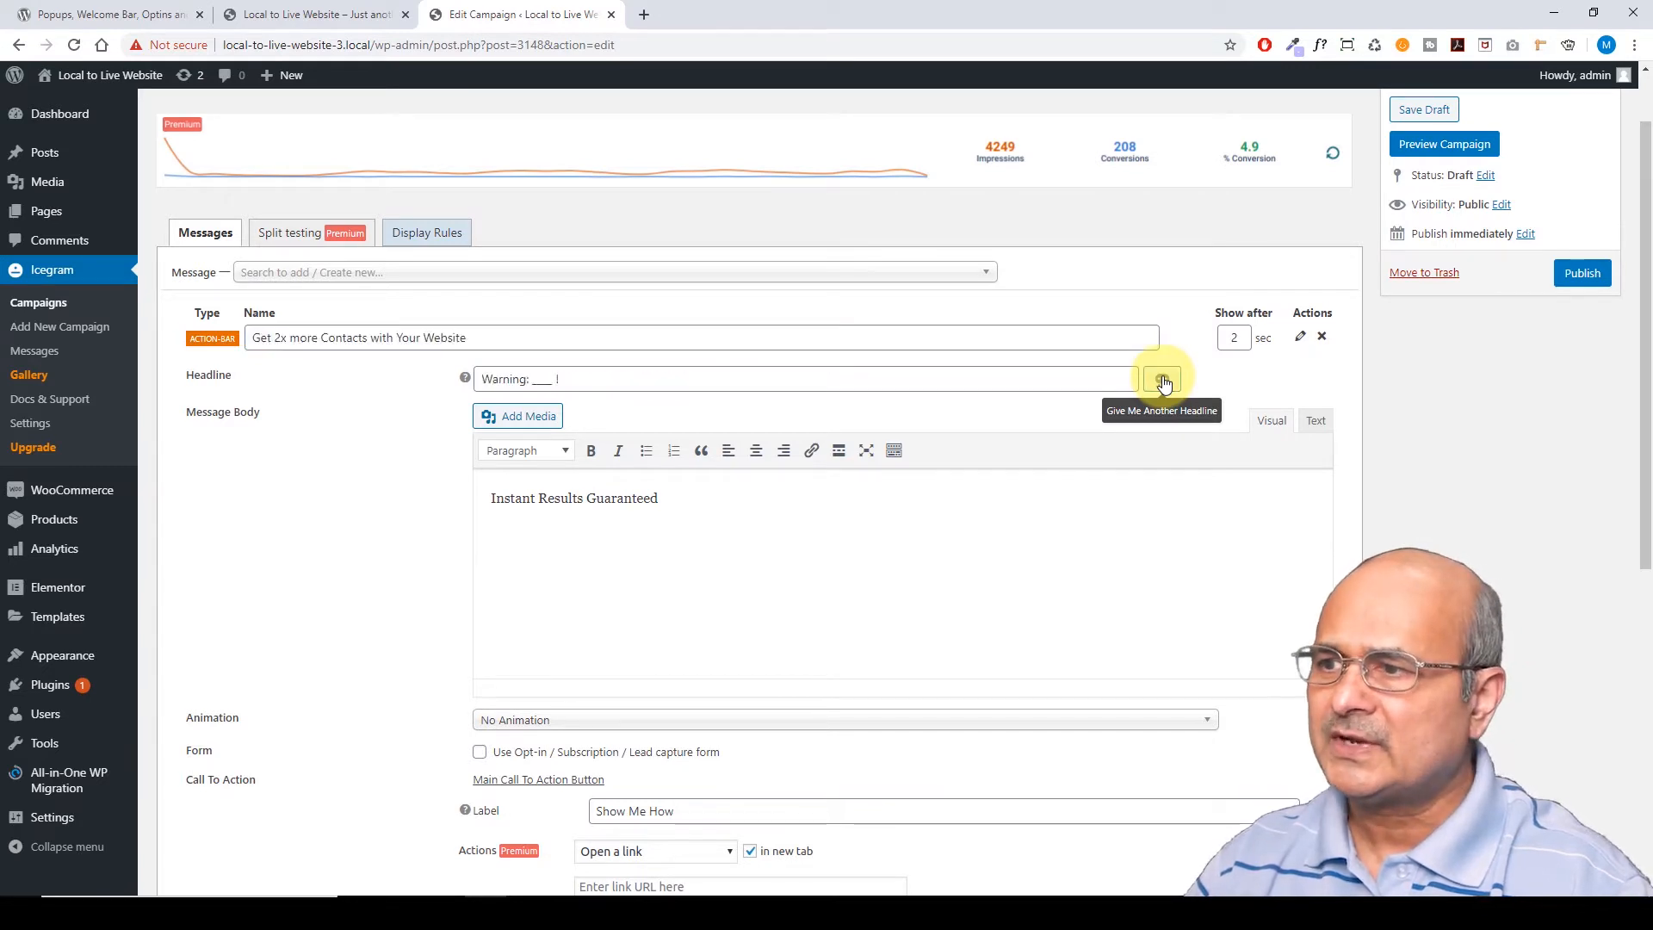
{"action": "left_click", "coordinate": [1163, 382]}
{"action": "left_click", "coordinate": [1163, 382]}
{"action": "left_click", "coordinate": [1164, 382]}
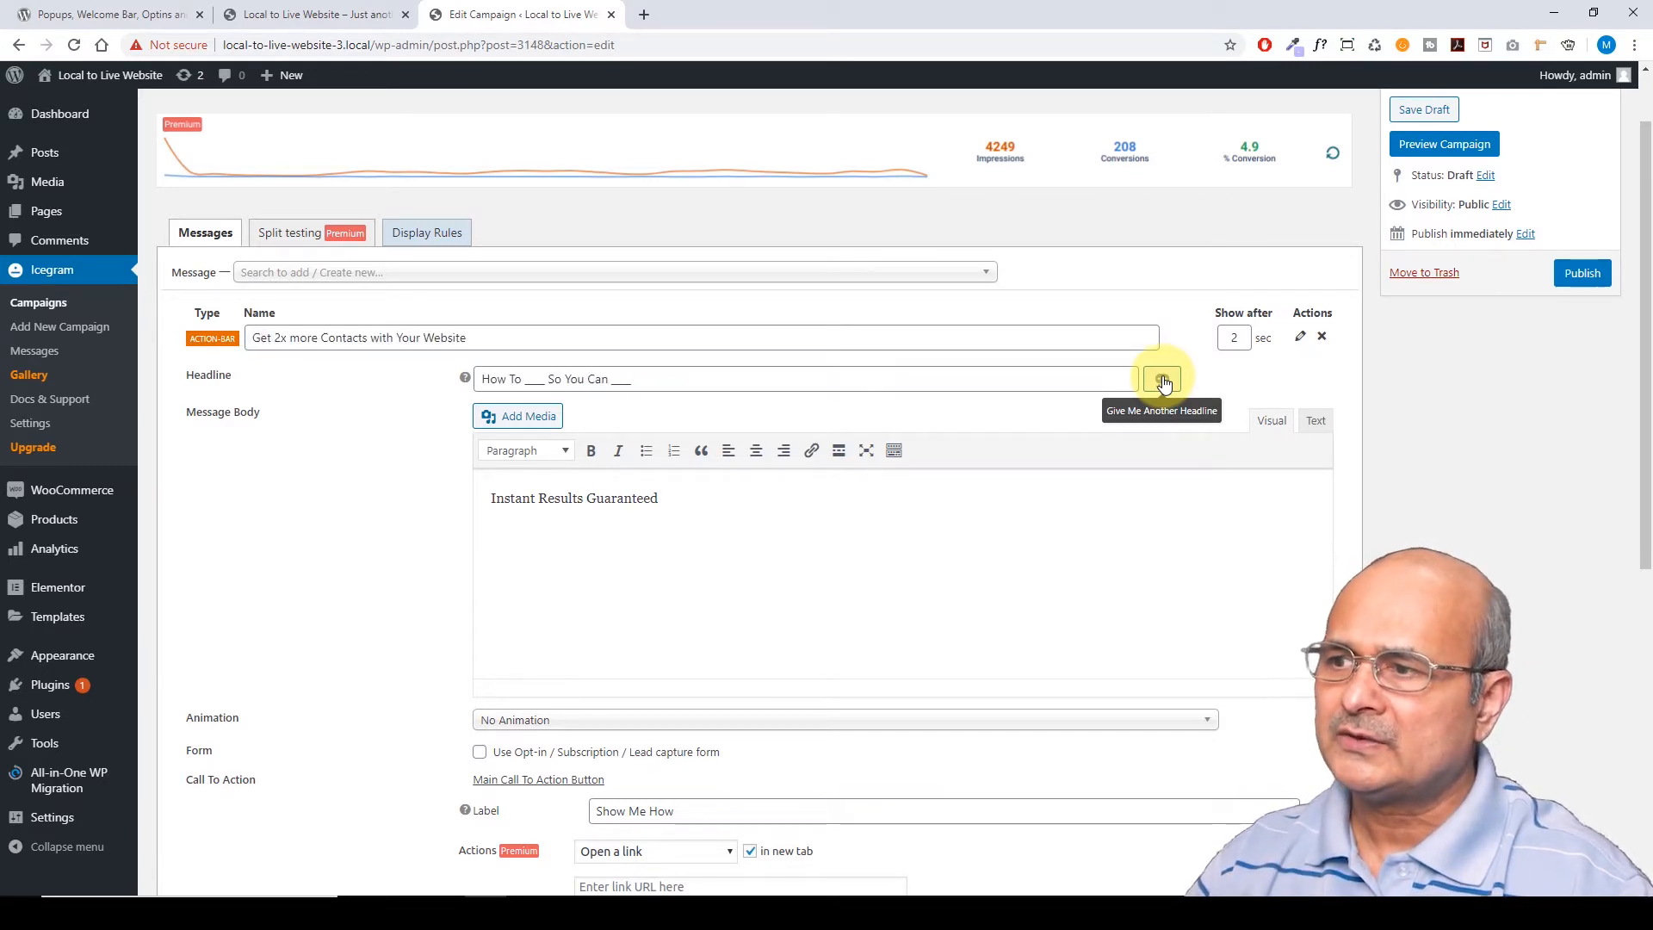
{"action": "left_click", "coordinate": [1163, 382]}
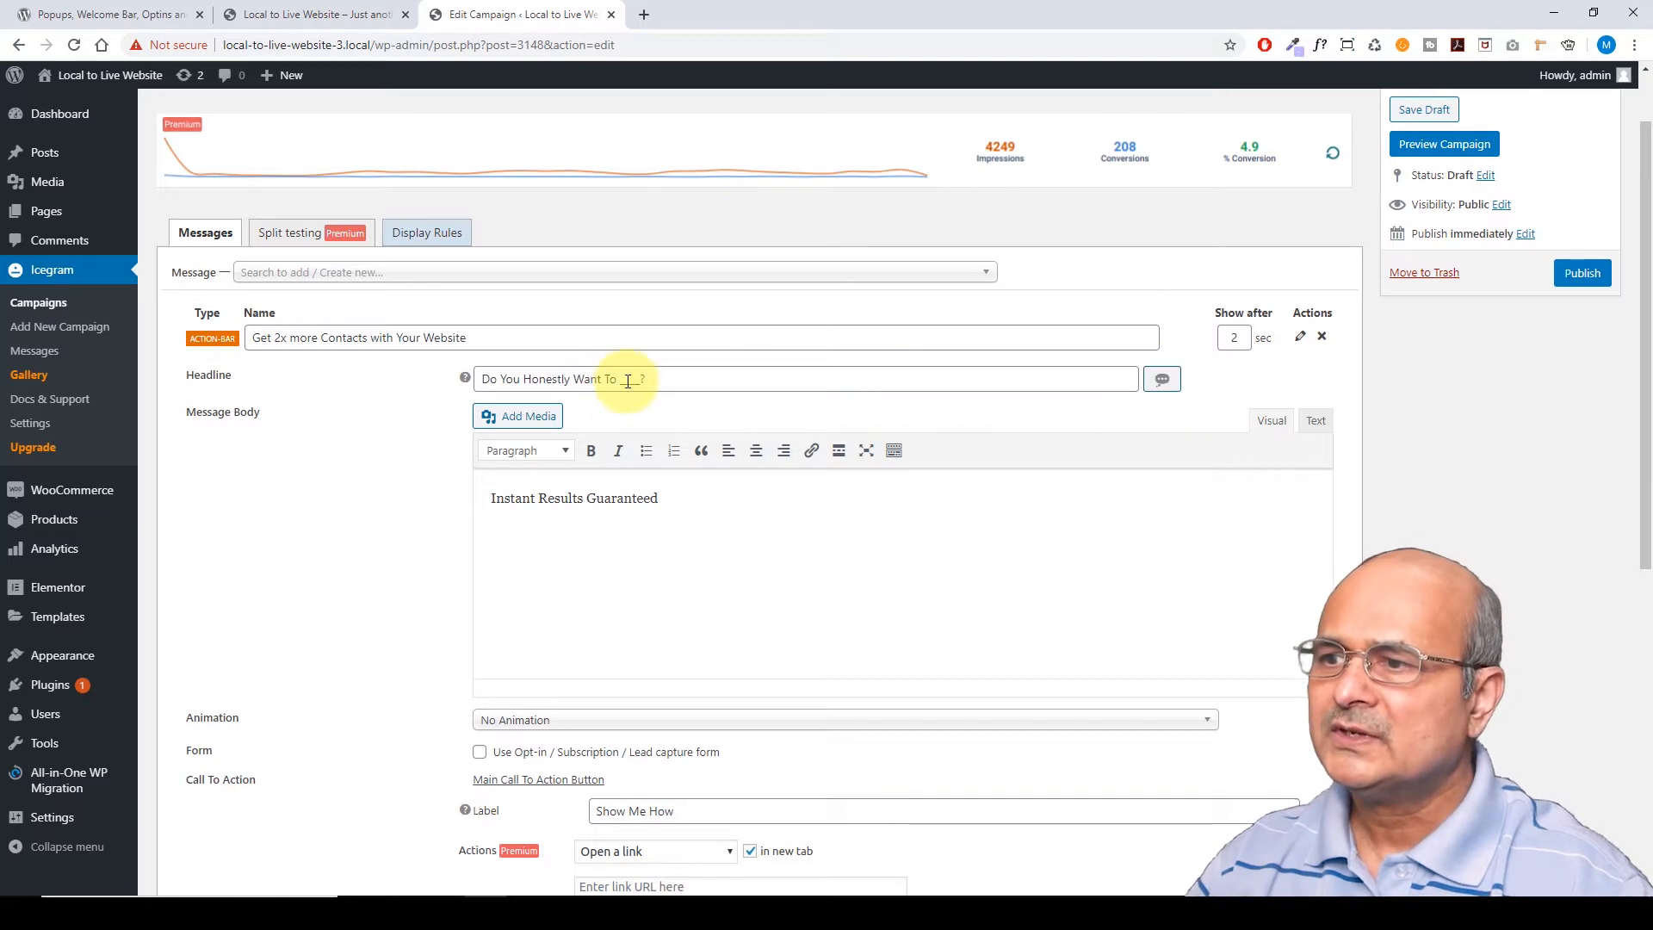
Paste 'Get 2x more Contacts with Your Website' over the suggested headline
{"action": "triple_click", "coordinate": [1165, 385]}
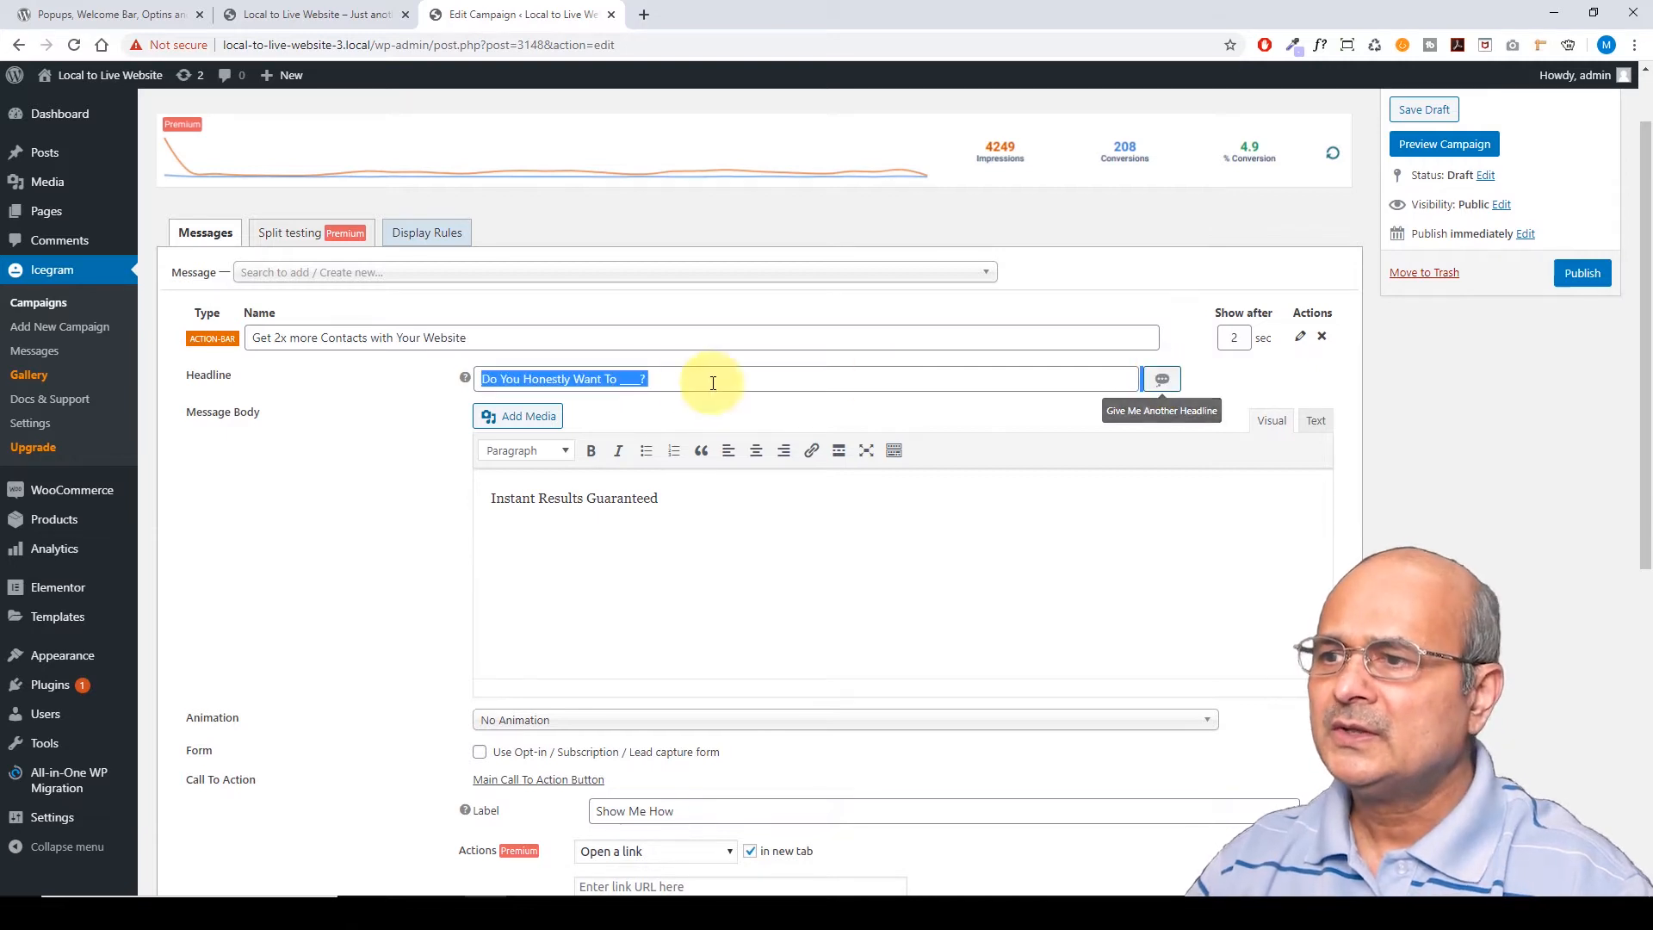
{"action": "left_click", "coordinate": [664, 377]}
{"action": "left_click_drag", "start_coordinate": [657, 375], "coordinate": [473, 370]}
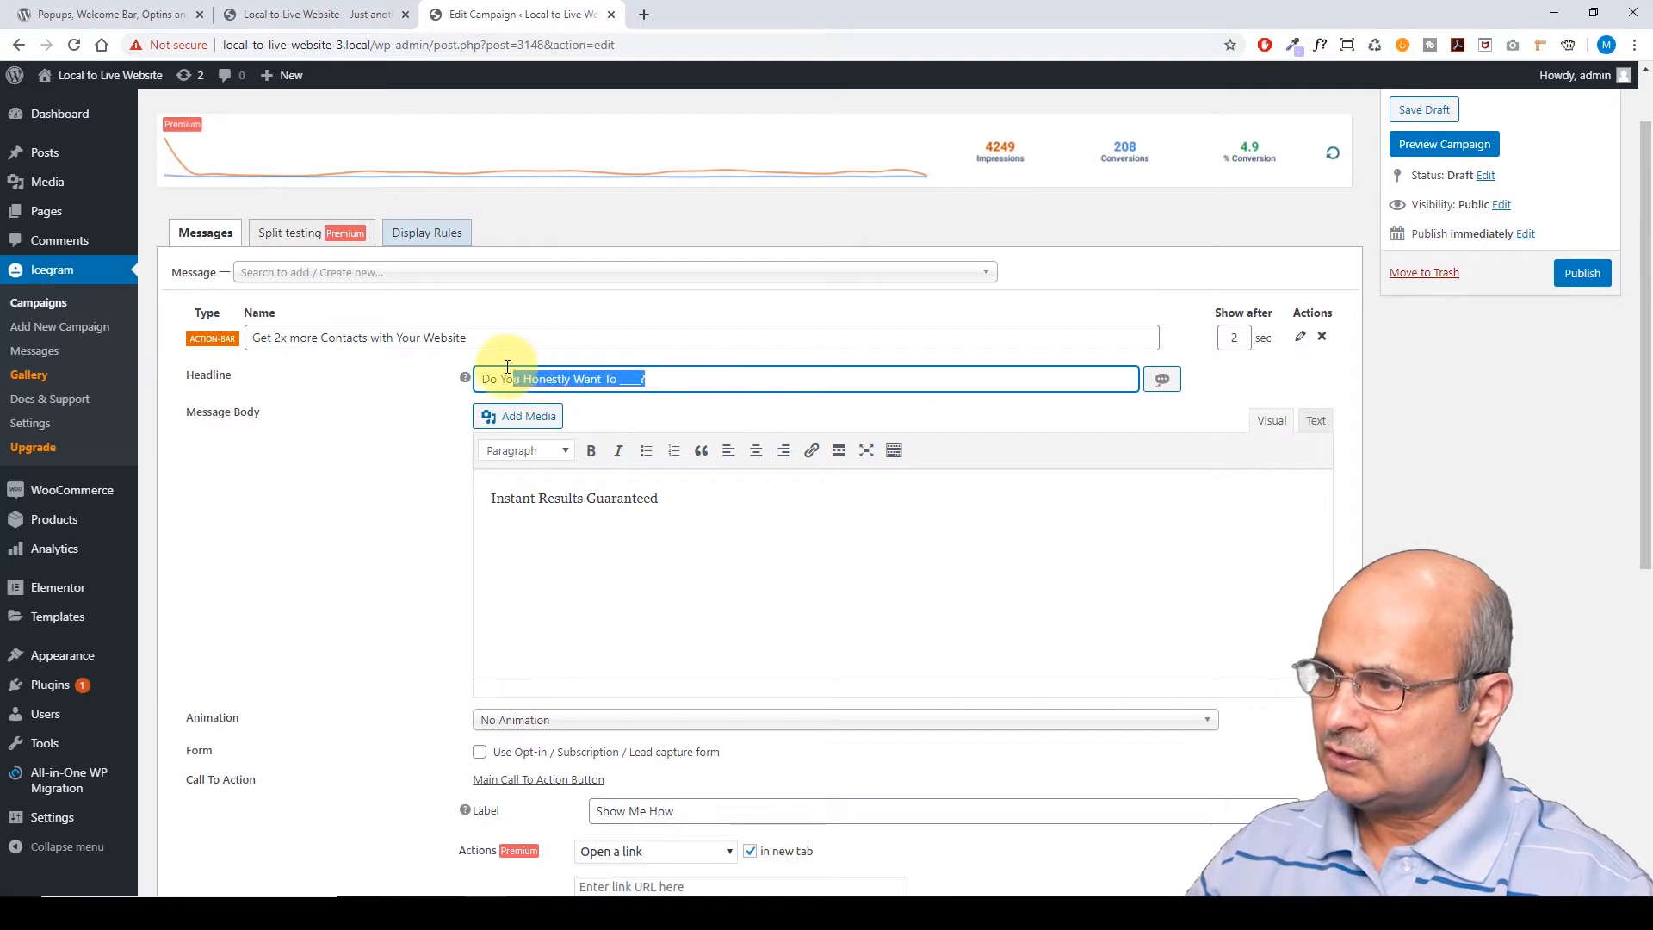
{"action": "key", "text": "ctrl+v"}
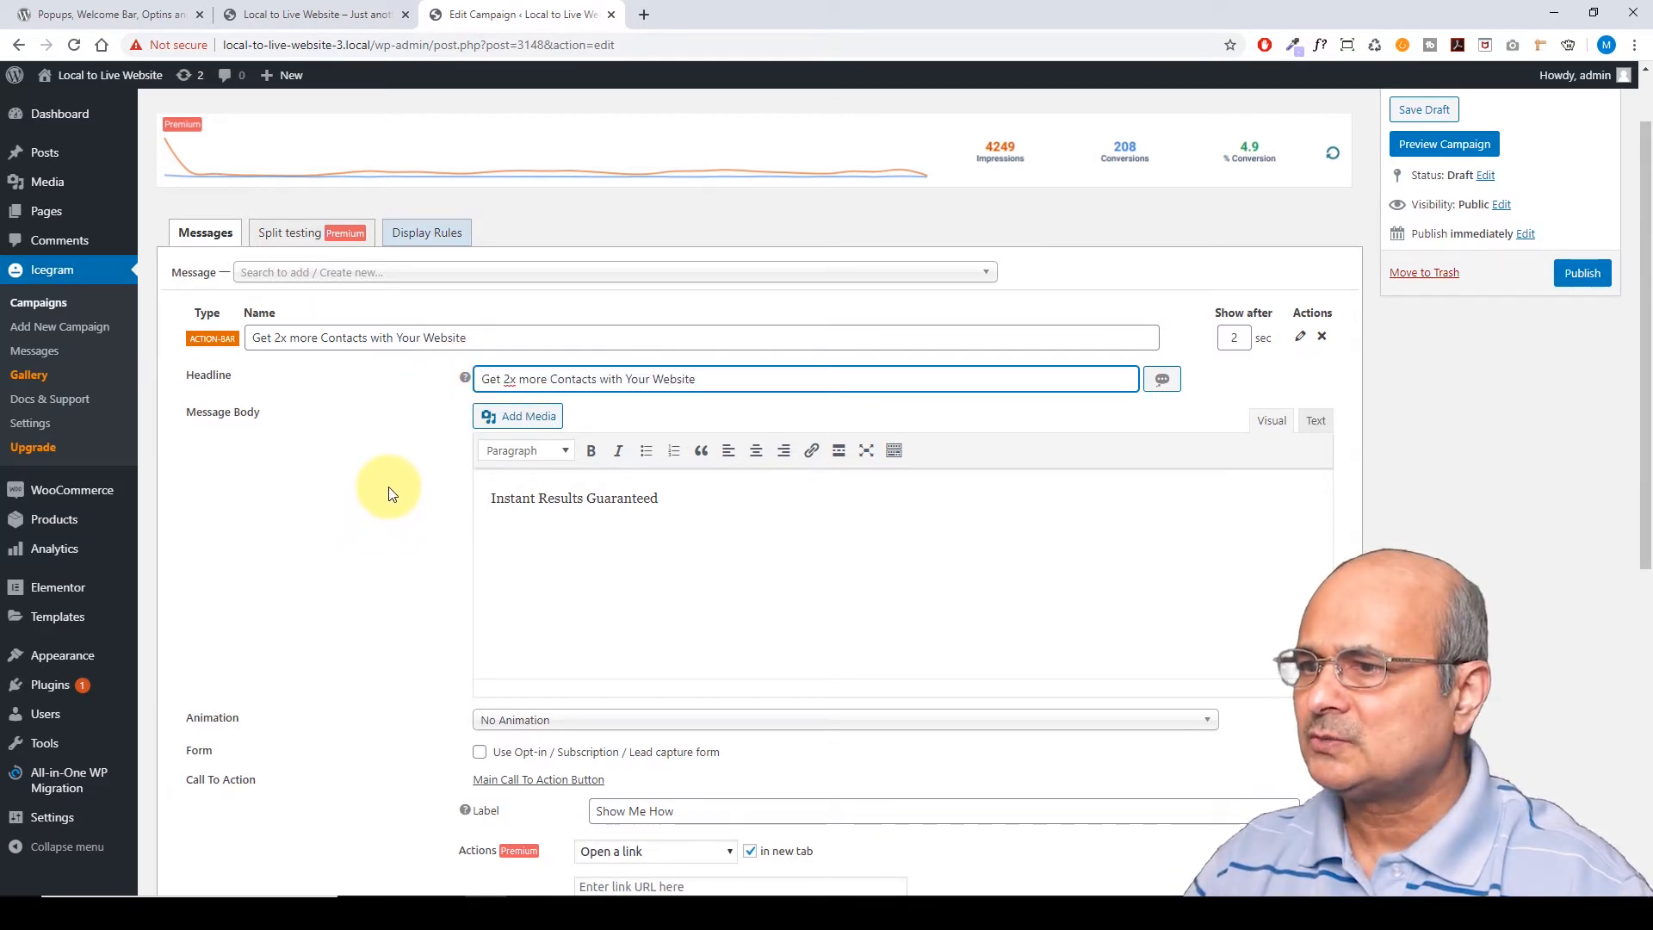
Preview the campaign on the Organic Store homepage from the Publish box
{"action": "scroll", "coordinate": [387, 483], "scroll_direction": "down", "scroll_amount": 1}
{"action": "scroll", "coordinate": [457, 438], "scroll_direction": "down", "scroll_amount": 2}
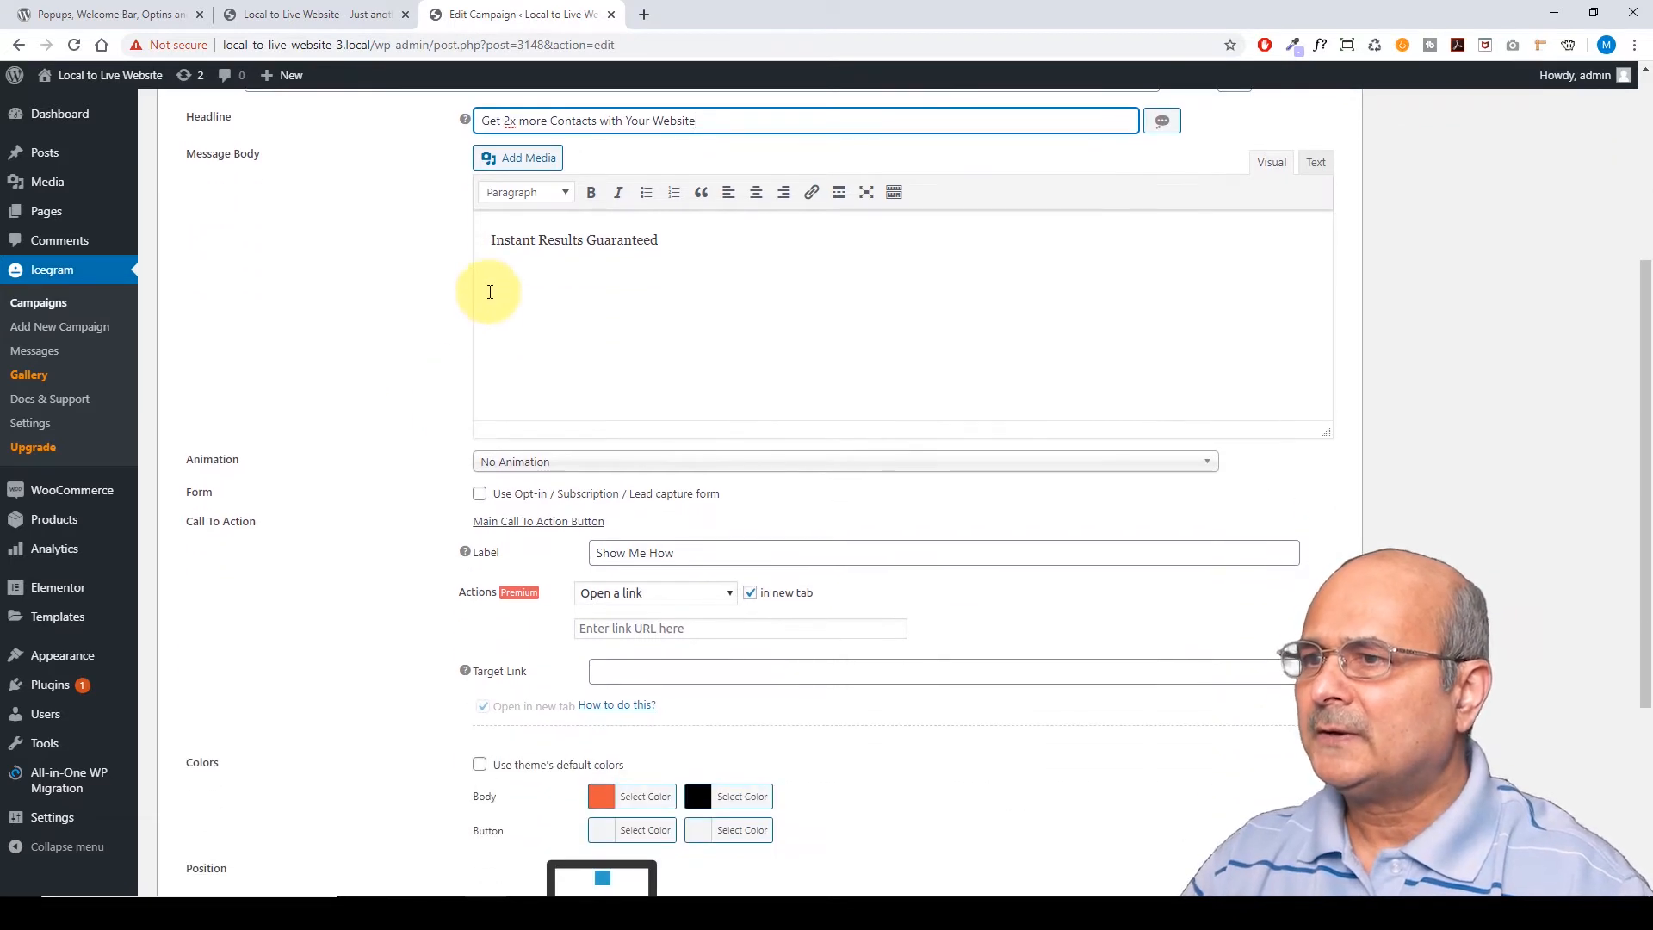
{"action": "scroll", "coordinate": [485, 295], "scroll_direction": "up", "scroll_amount": 1}
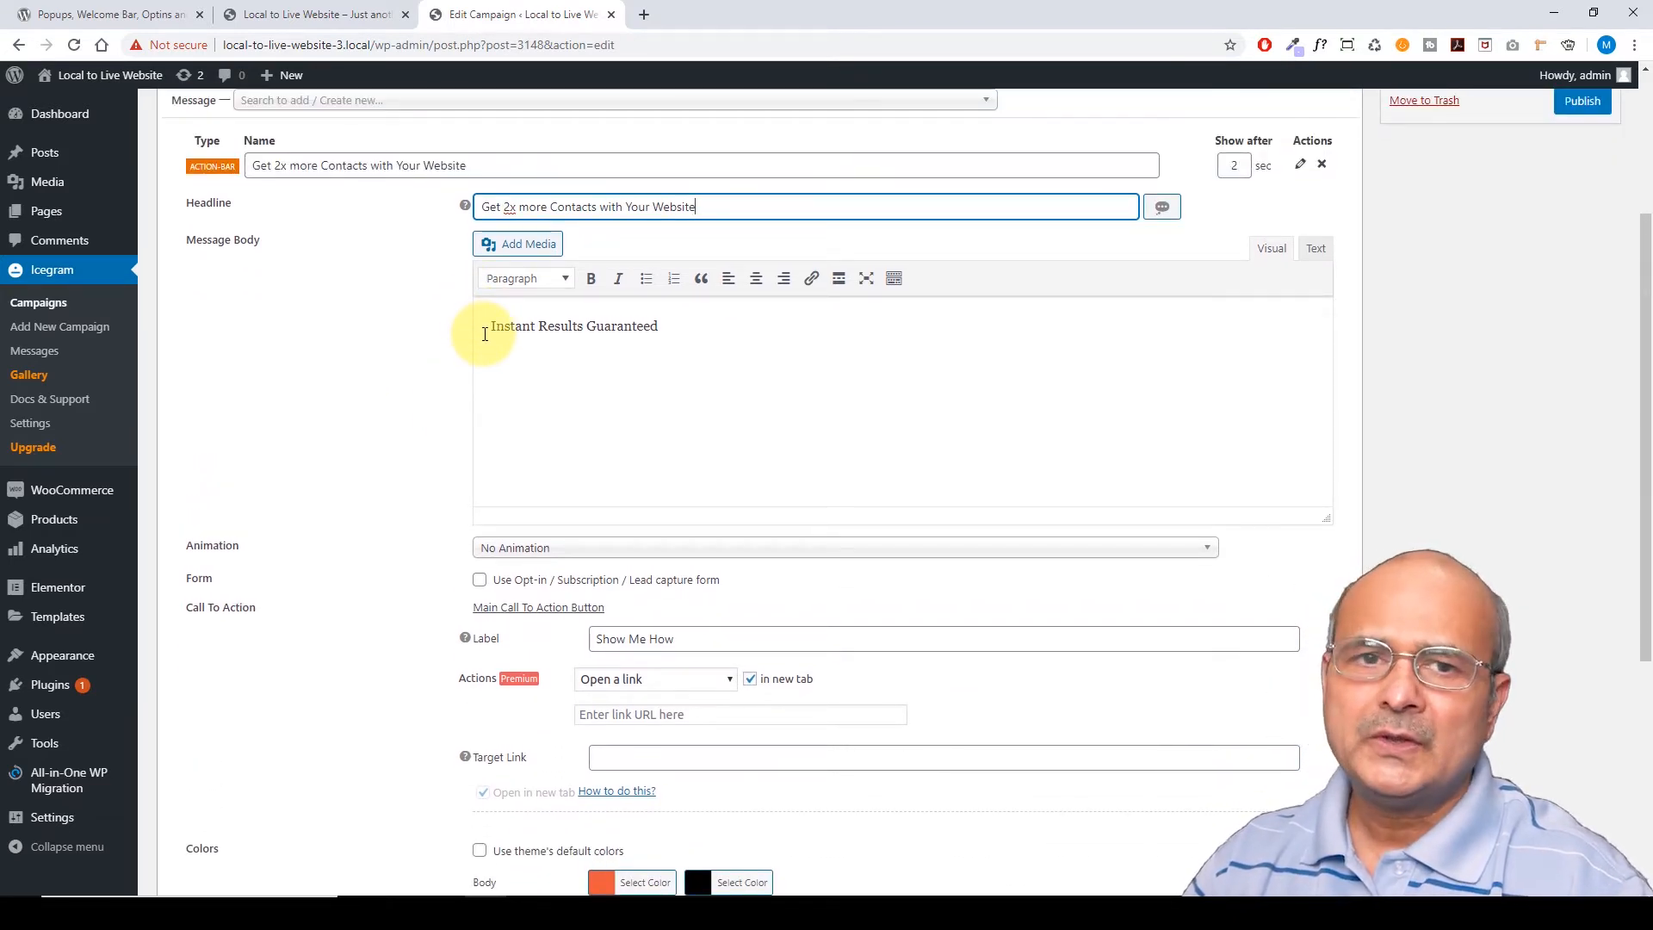
{"action": "scroll", "coordinate": [1321, 365], "scroll_direction": "up", "scroll_amount": 3}
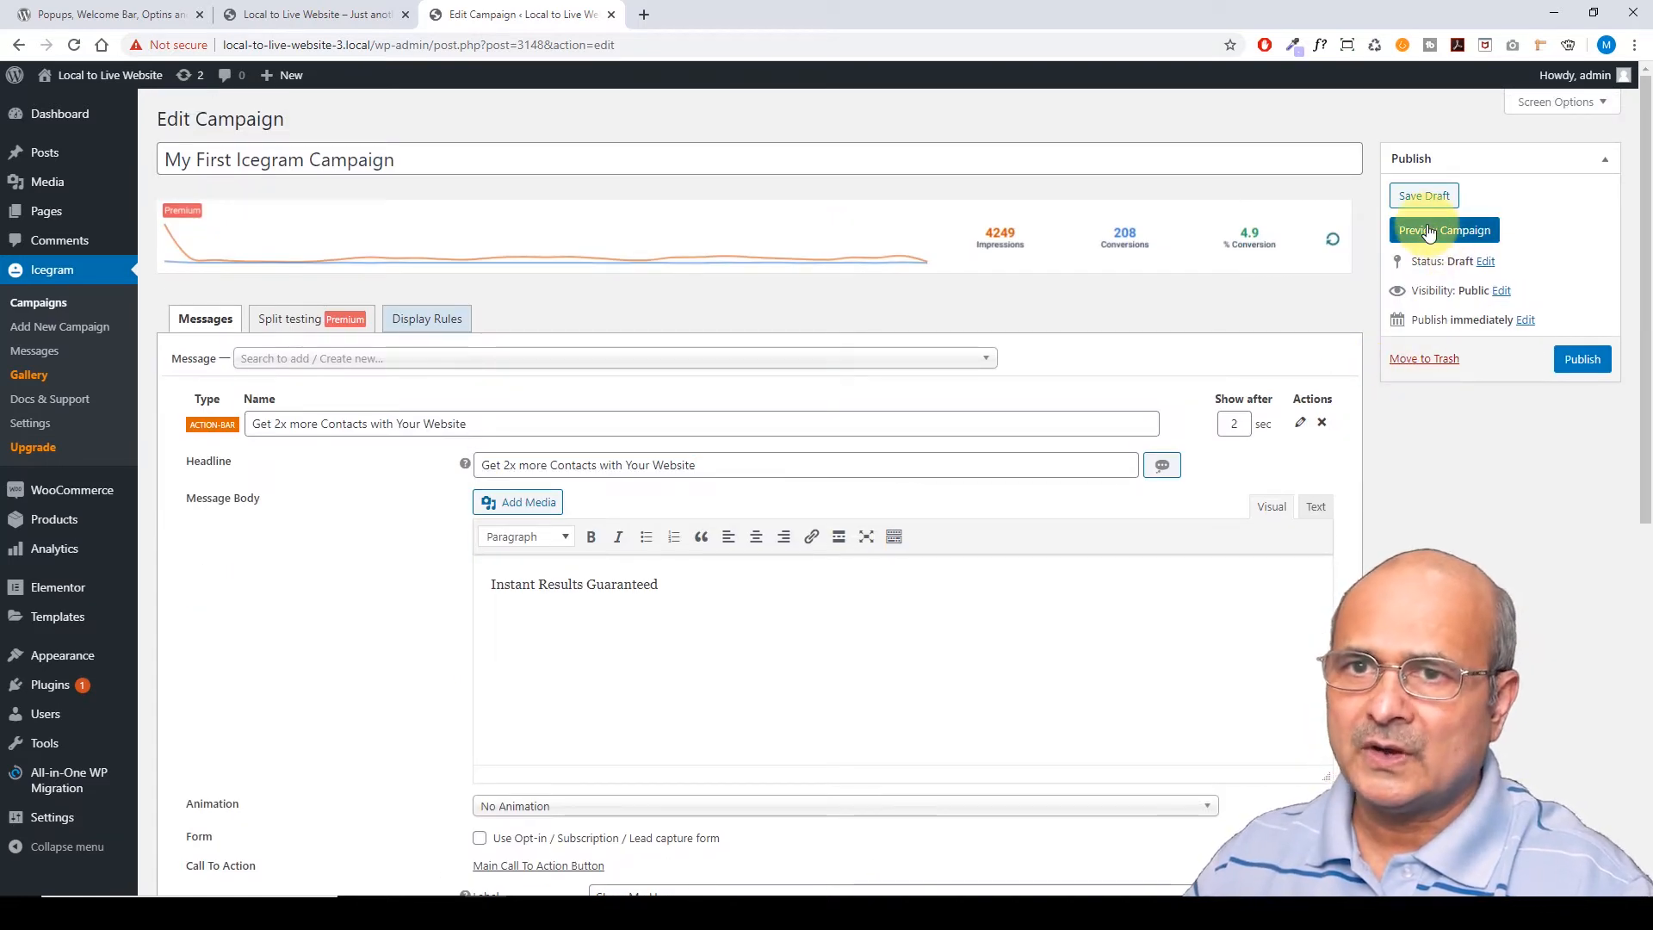
{"action": "left_click", "coordinate": [1428, 230]}
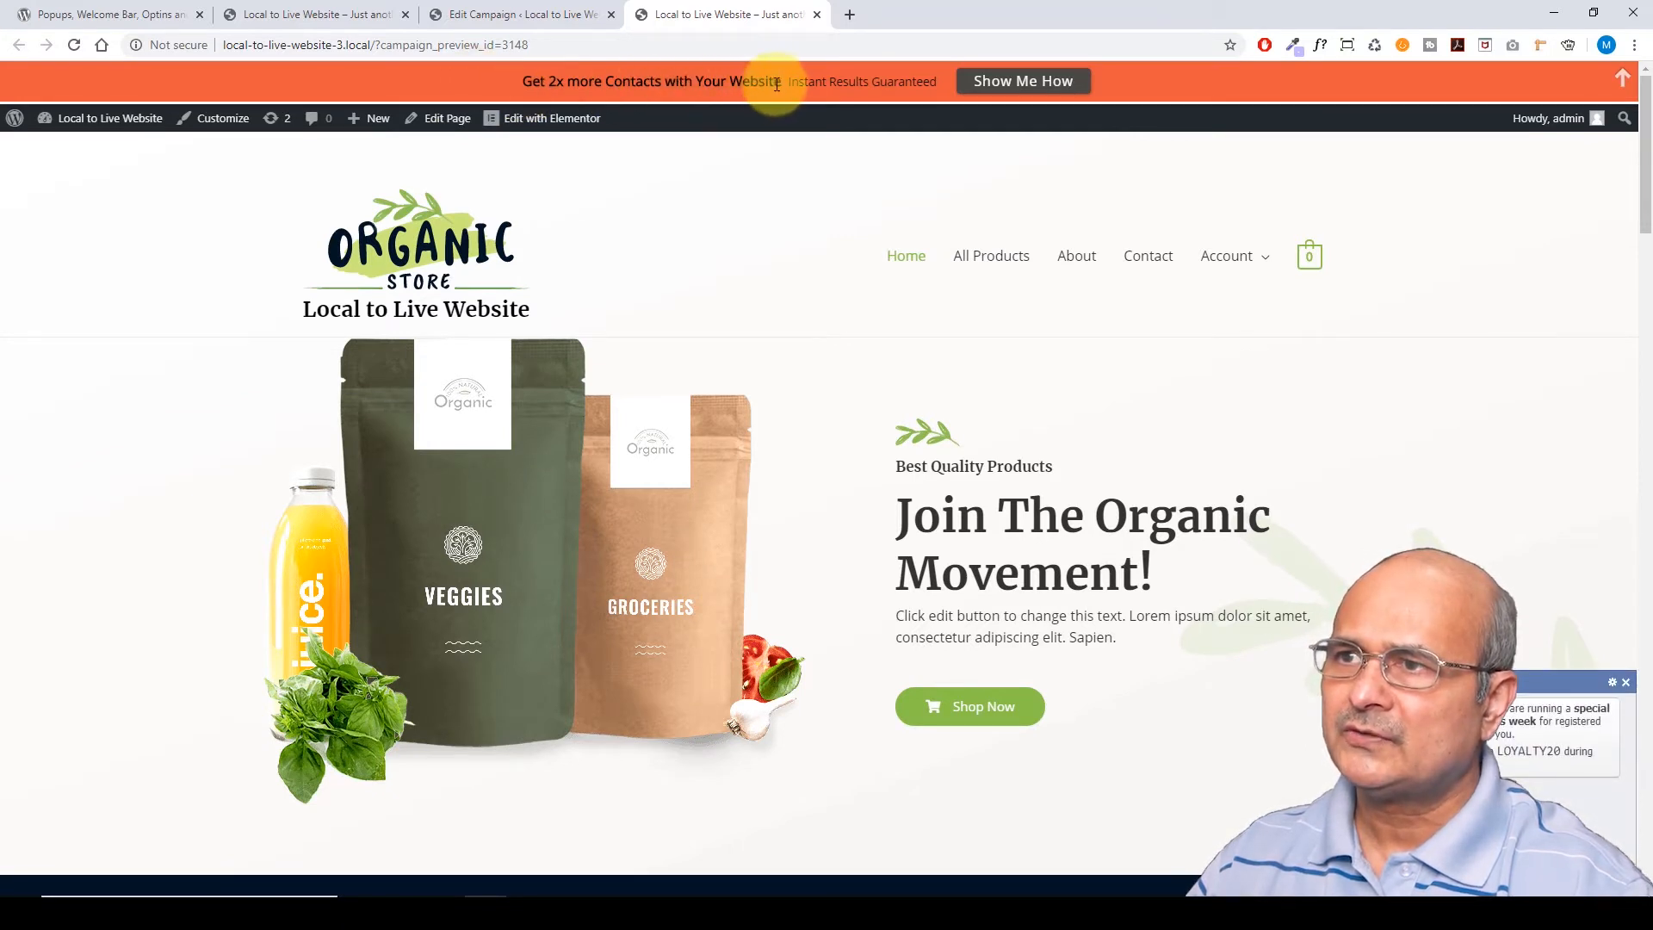
Highlight 'Instant Results Guaranteed' on the orange bar, then go back to the Edit Campaign tab
{"action": "left_click_drag", "start_coordinate": [790, 81], "coordinate": [1006, 89]}
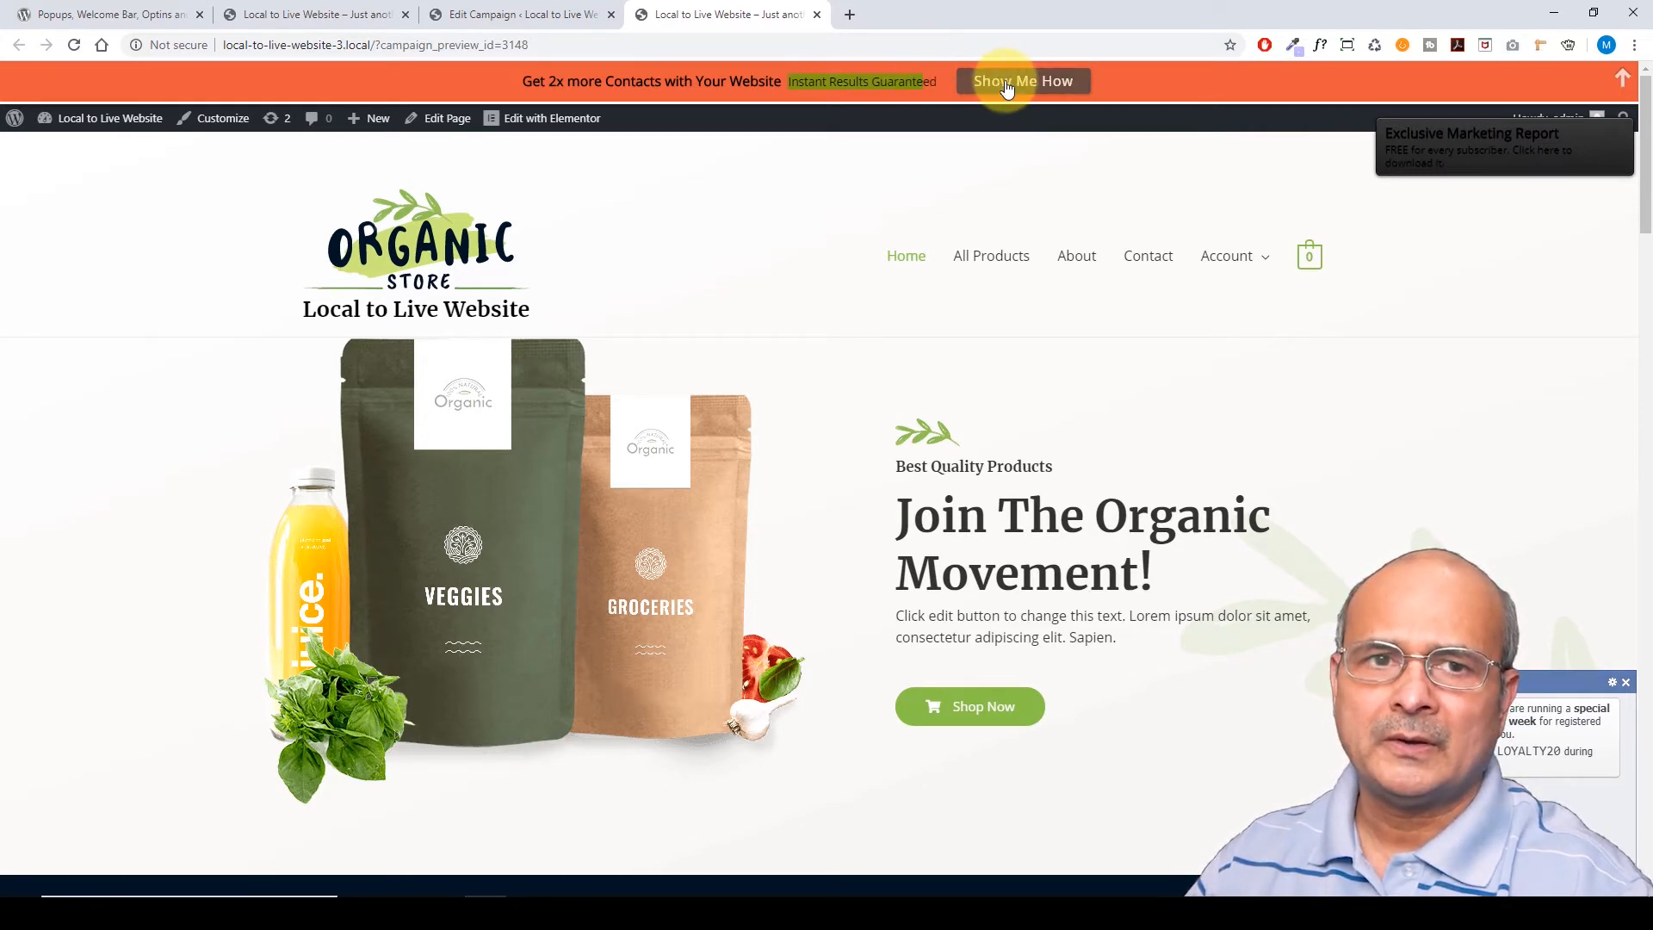
{"action": "left_click", "coordinate": [439, 15]}
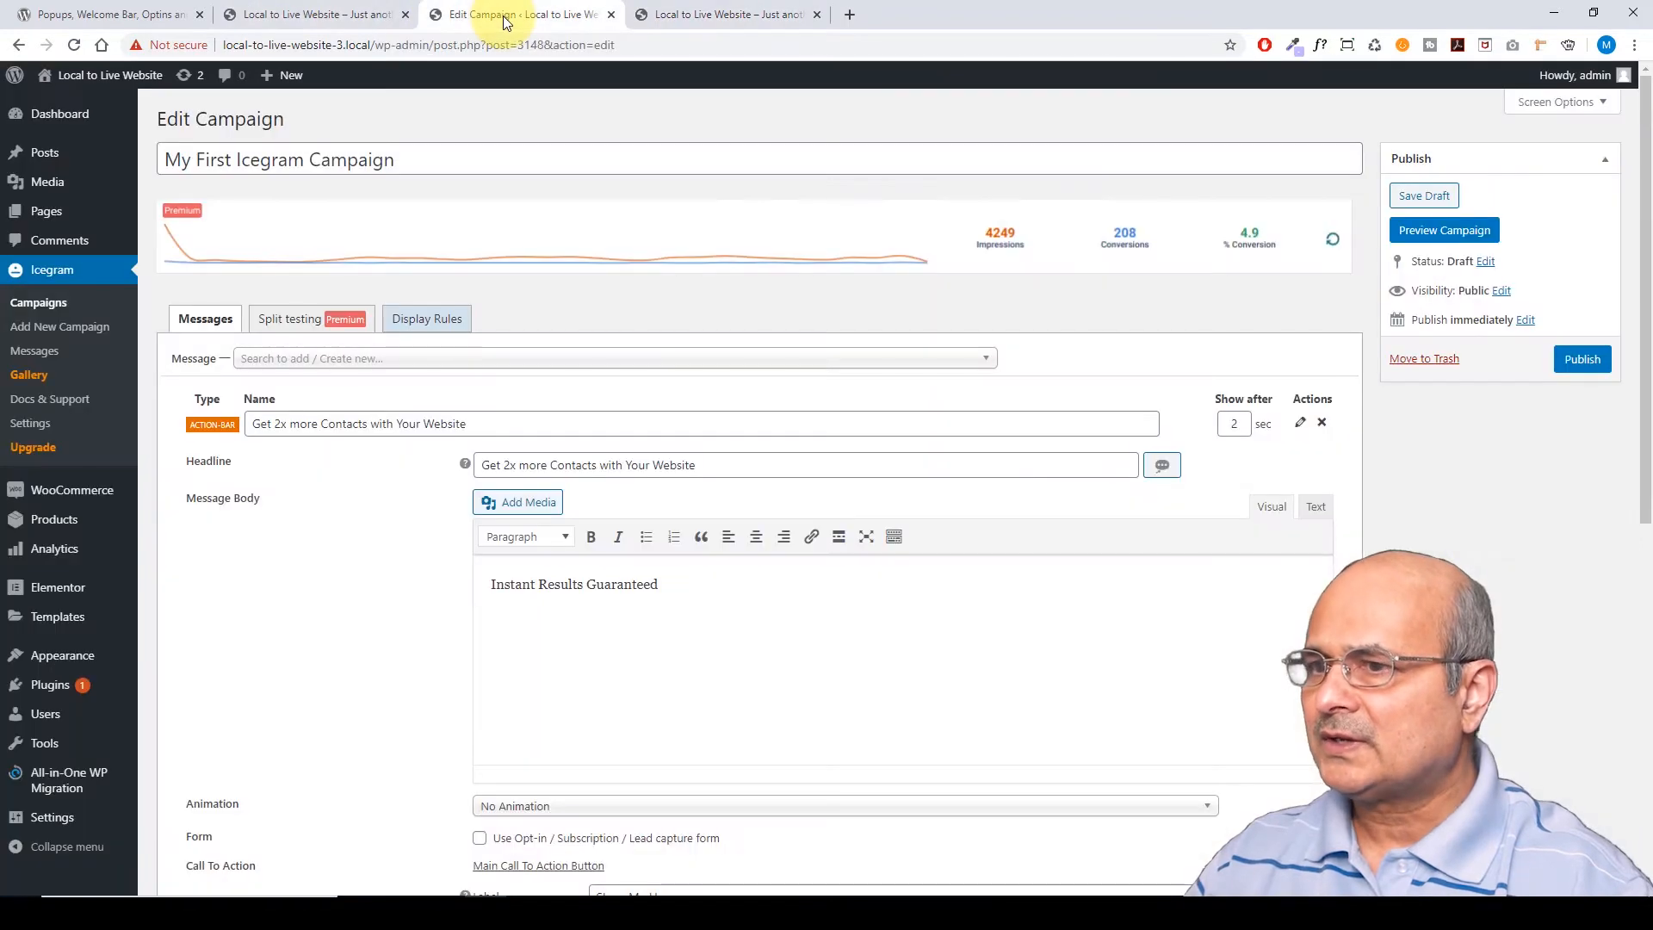
{"action": "scroll", "coordinate": [332, 527], "scroll_direction": "down", "scroll_amount": 2}
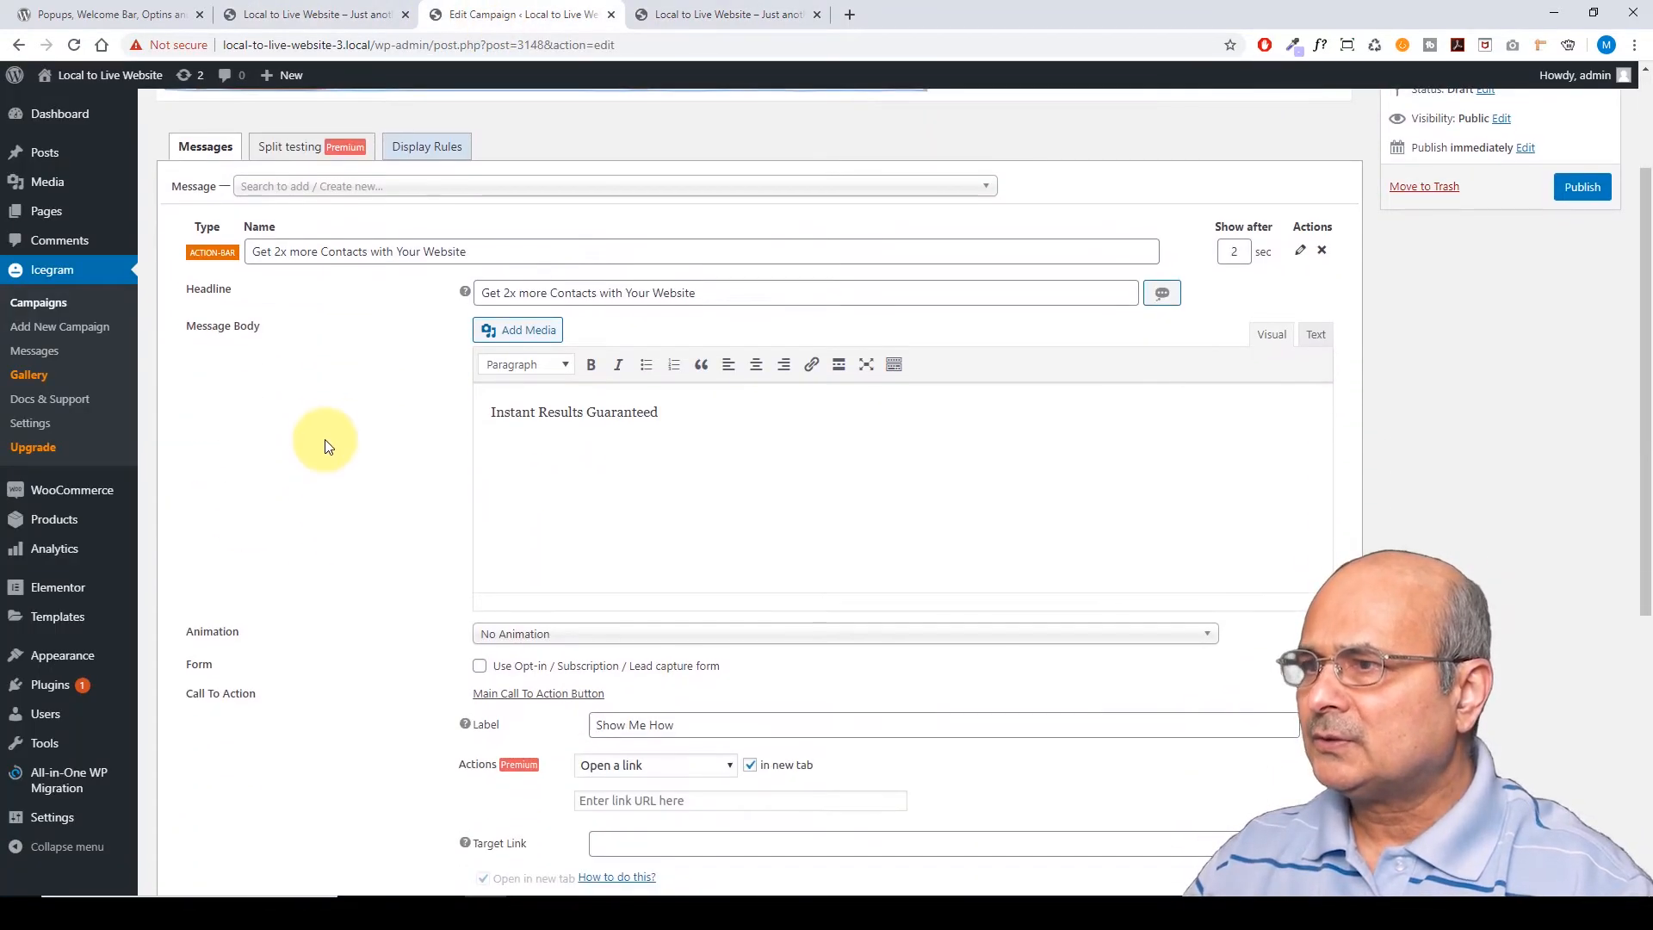
{"action": "left_click", "coordinate": [491, 251]}
{"action": "left_click", "coordinate": [508, 413]}
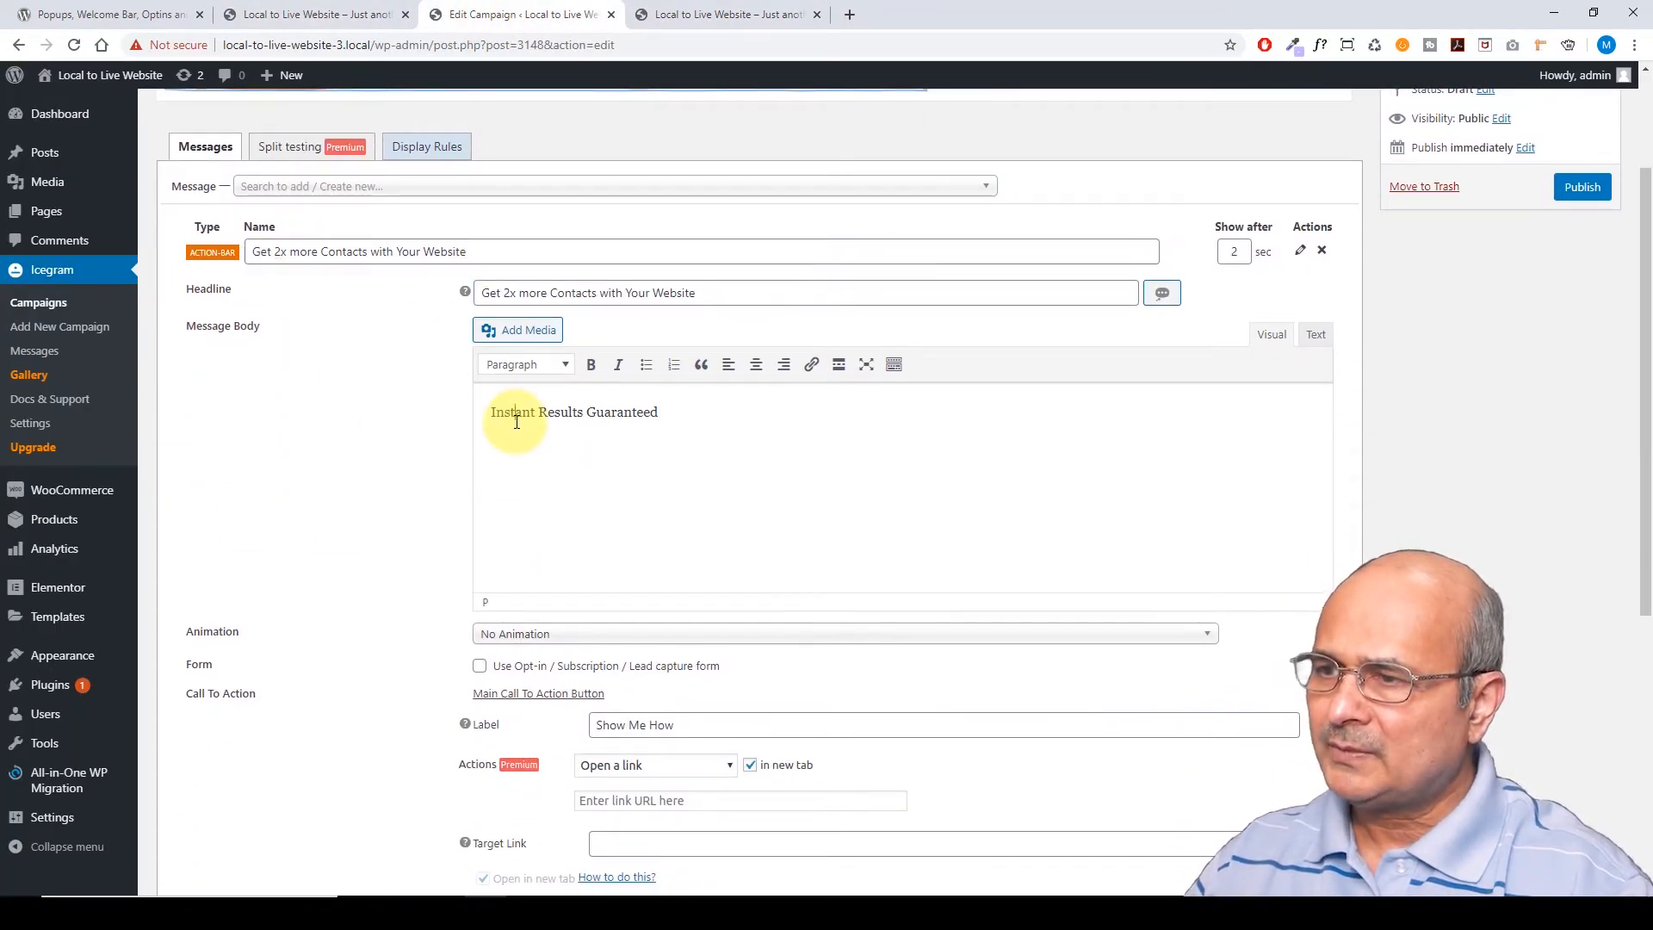
{"action": "scroll", "coordinate": [414, 463], "scroll_direction": "down", "scroll_amount": 4}
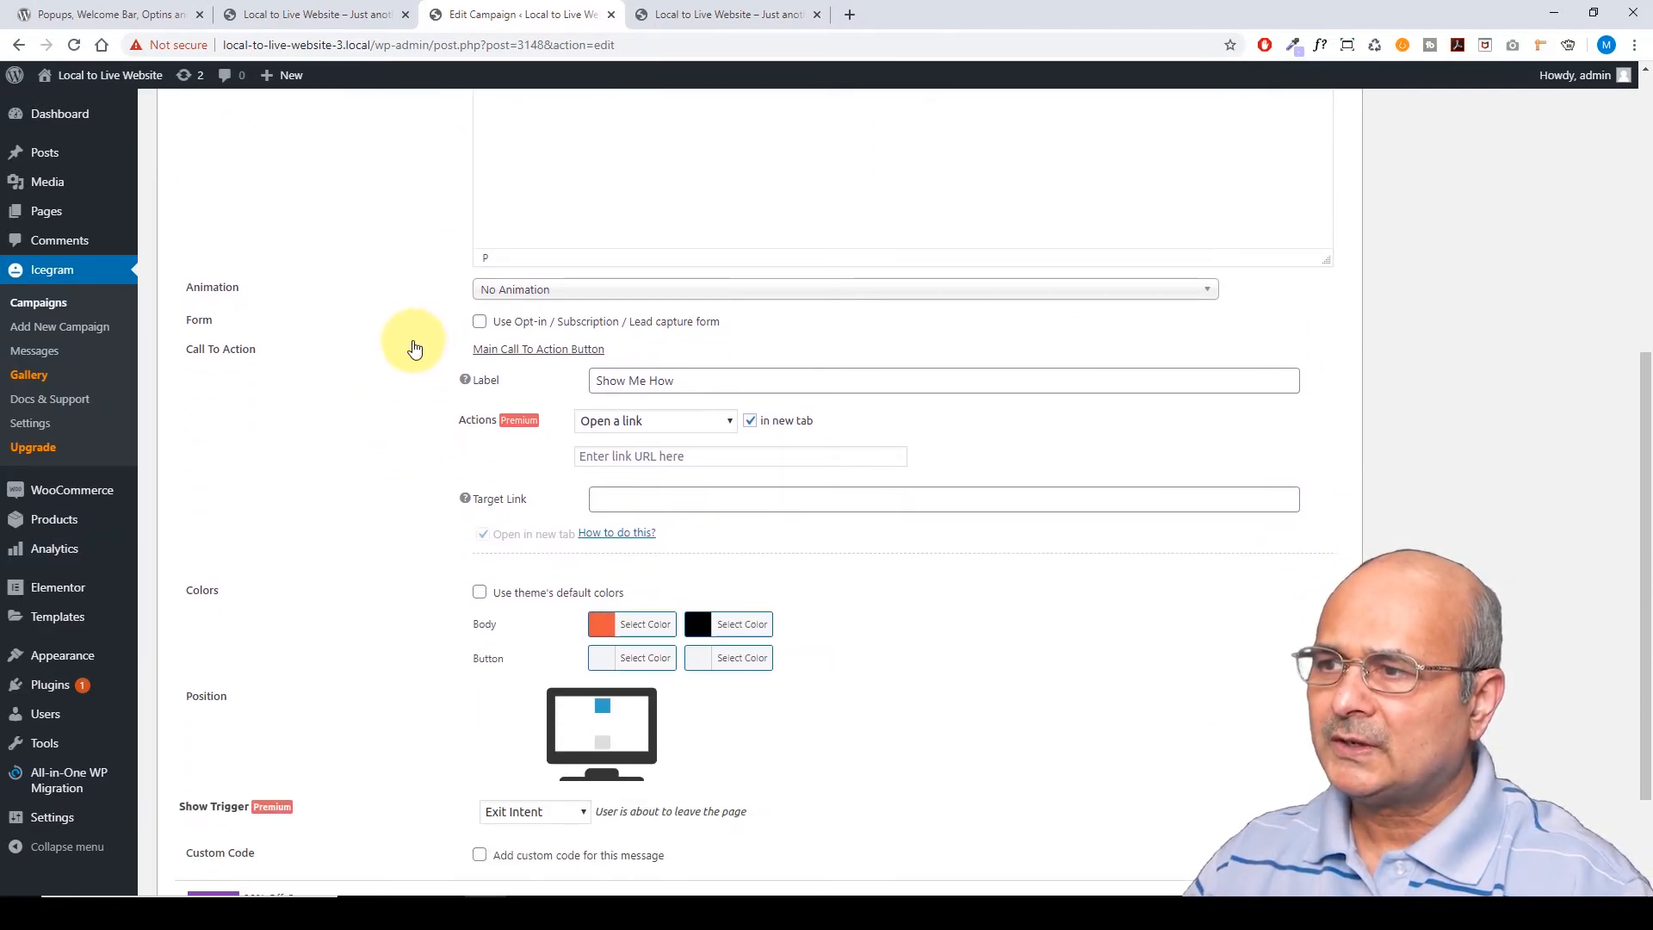
{"action": "scroll", "coordinate": [414, 348], "scroll_direction": "up", "scroll_amount": 1}
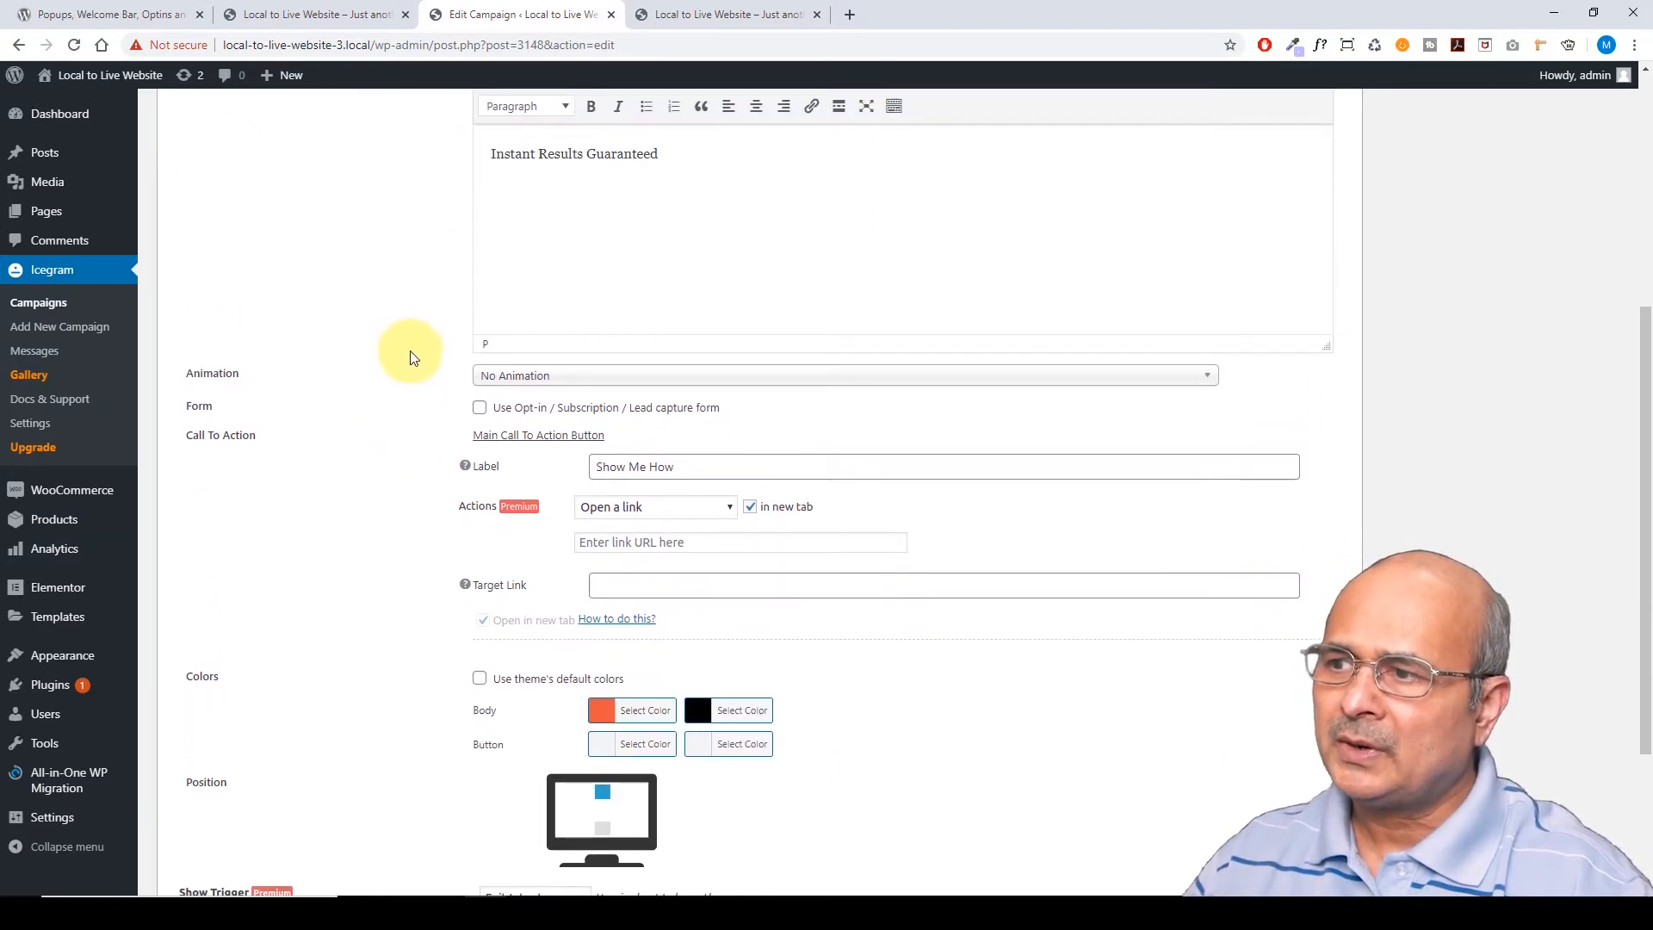
{"action": "left_click", "coordinate": [480, 408]}
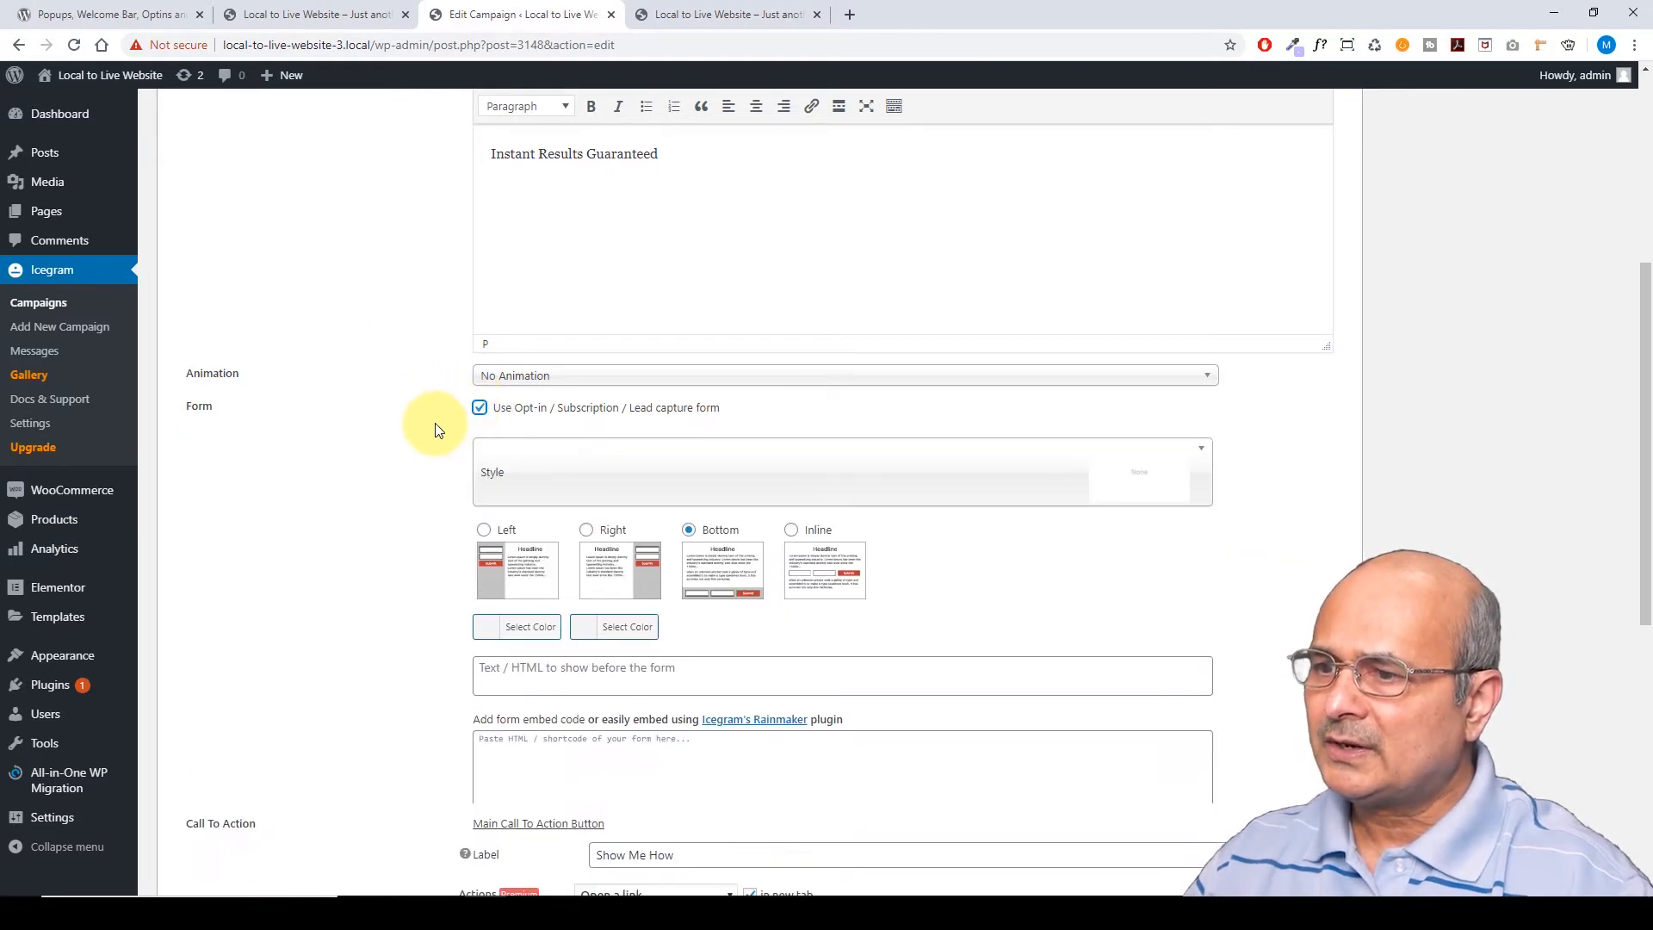
{"action": "scroll", "coordinate": [422, 439], "scroll_direction": "down", "scroll_amount": 2}
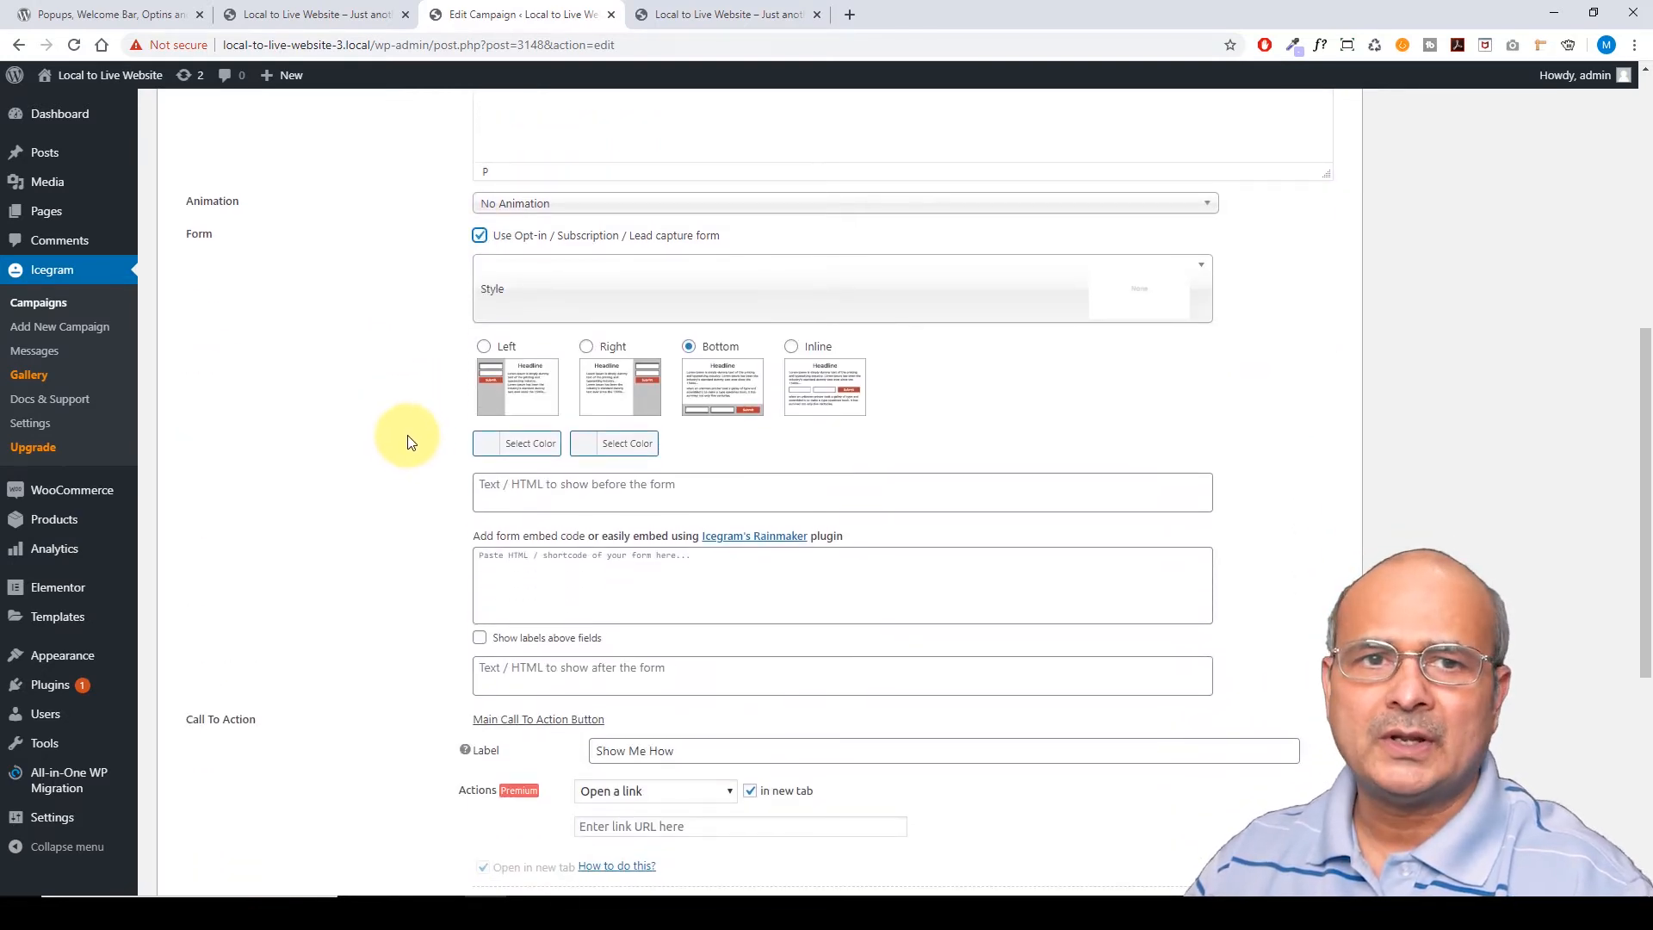
{"action": "left_click", "coordinate": [479, 237]}
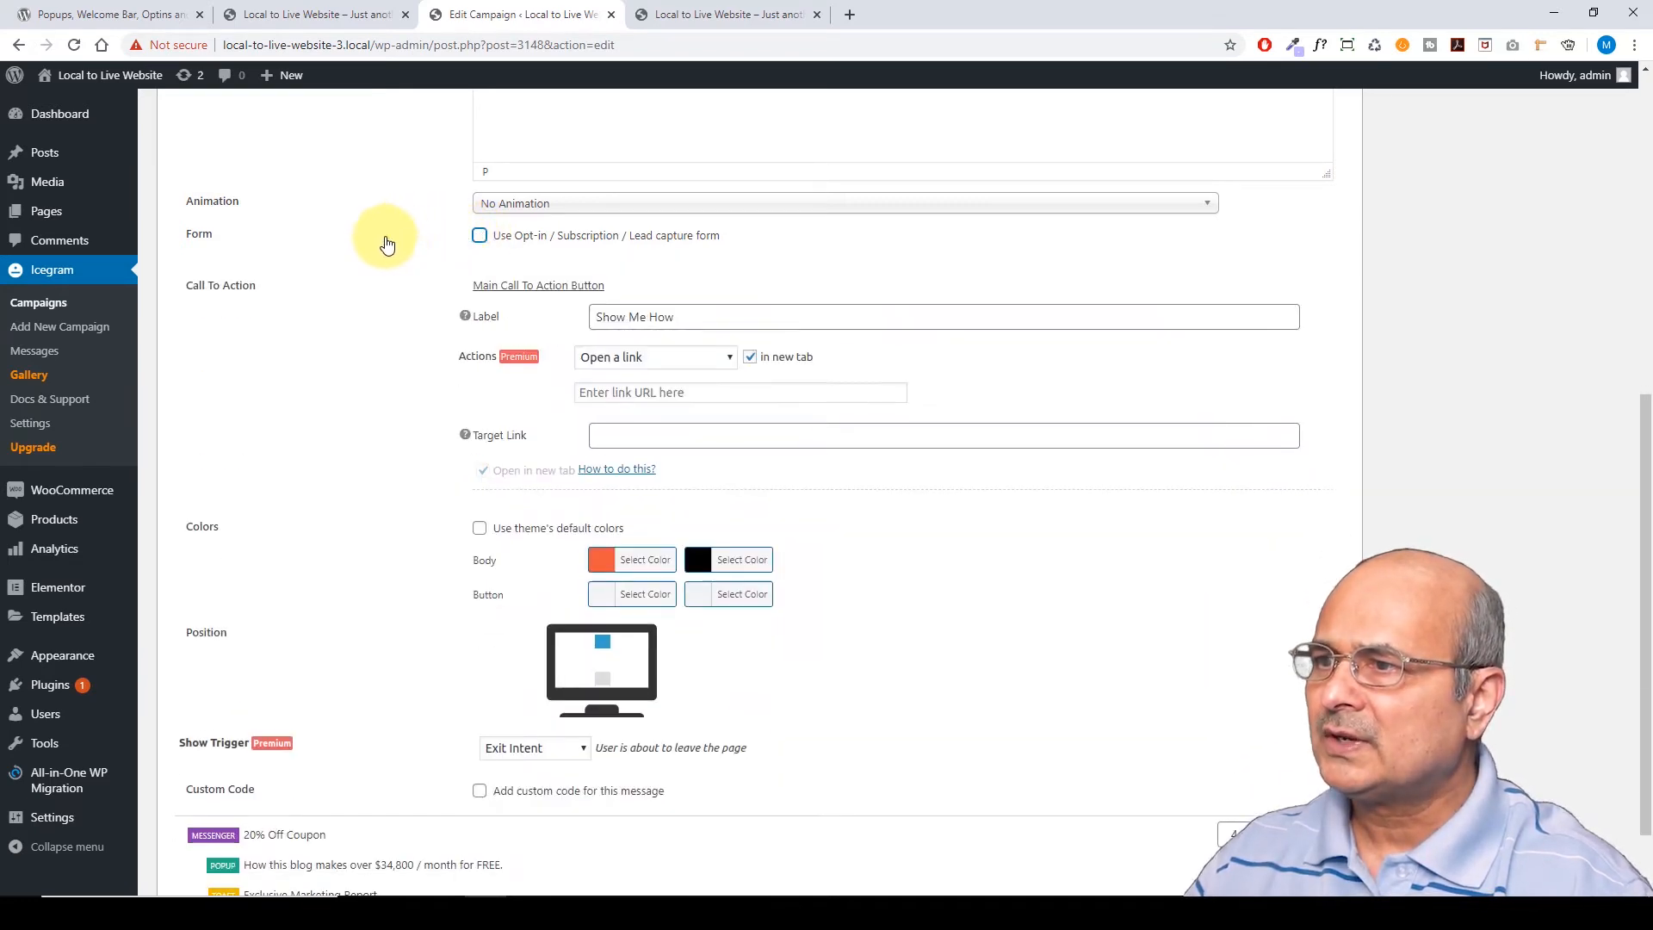
Switch to the preview tab showing the 'How this blog makes over $34,800 / month' popup
{"action": "scroll", "coordinate": [386, 336], "scroll_direction": "down", "scroll_amount": 1}
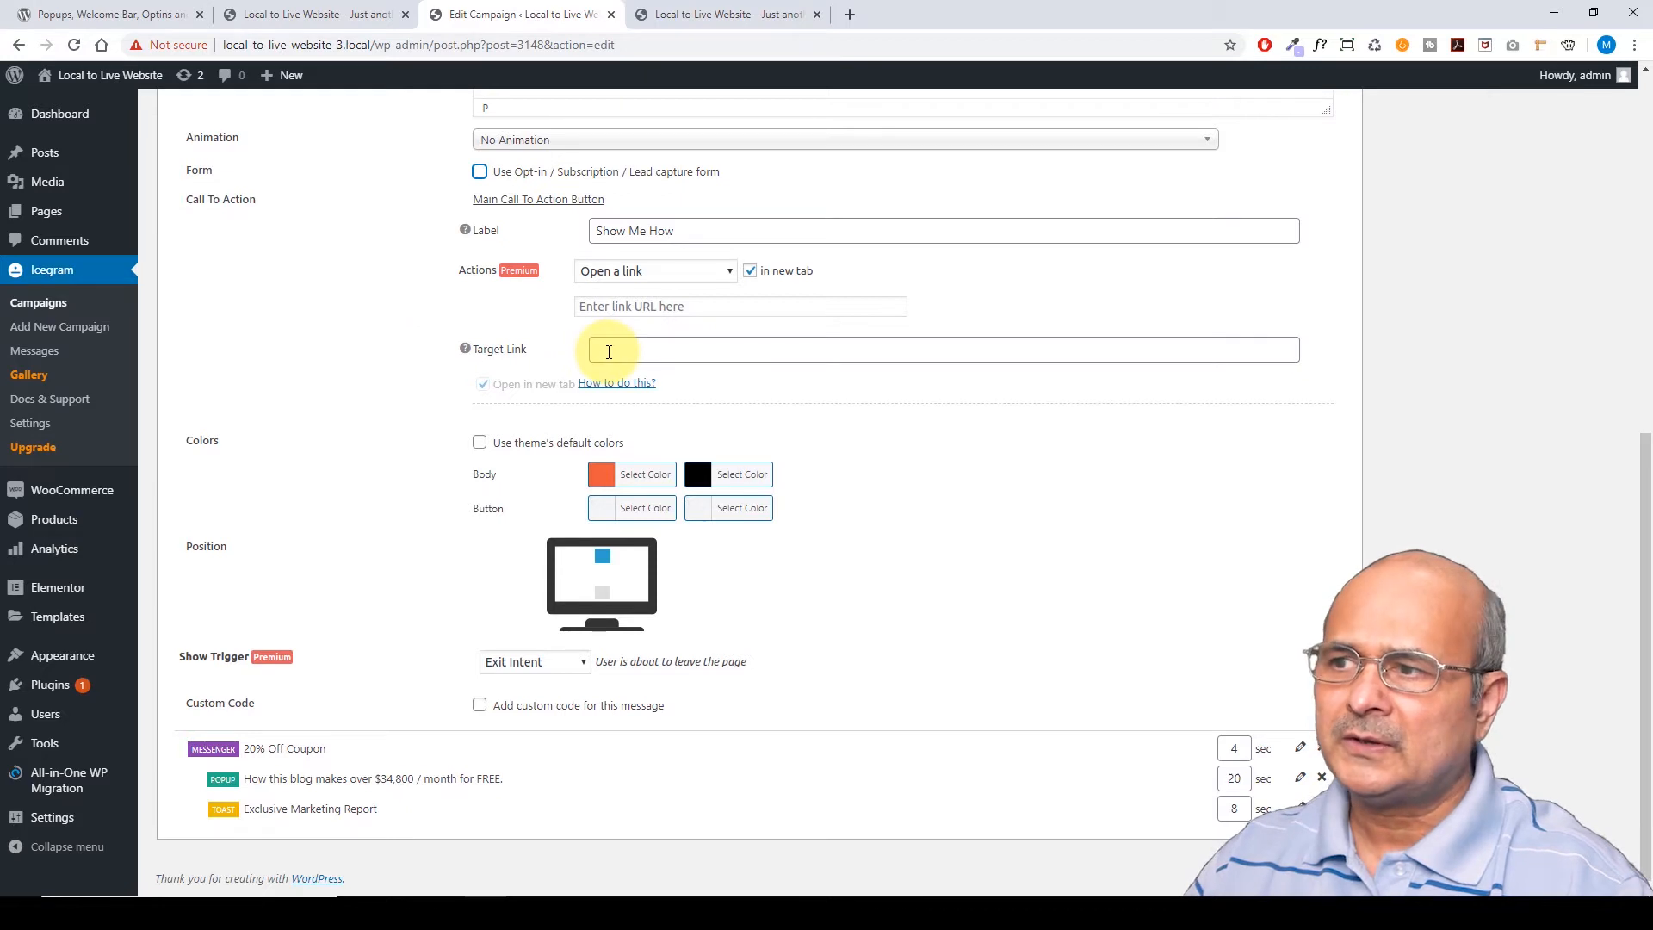
{"action": "left_click", "coordinate": [711, 18]}
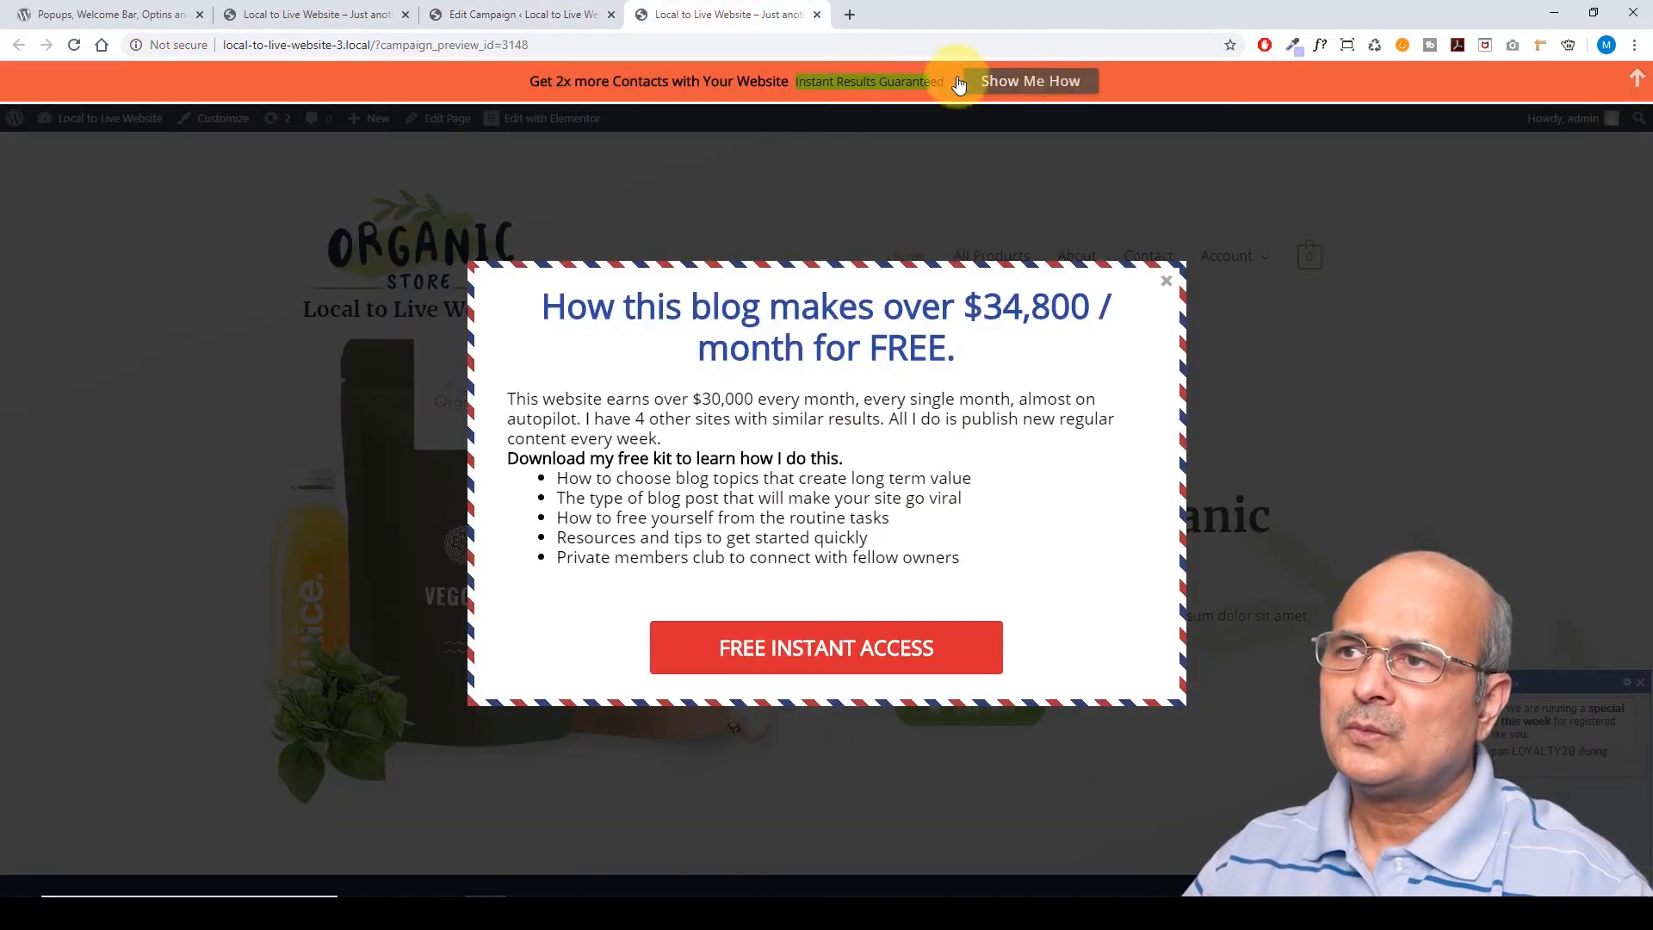
Collapse the orange action bar and close the blog popup in the site preview
{"action": "left_click", "coordinate": [527, 15]}
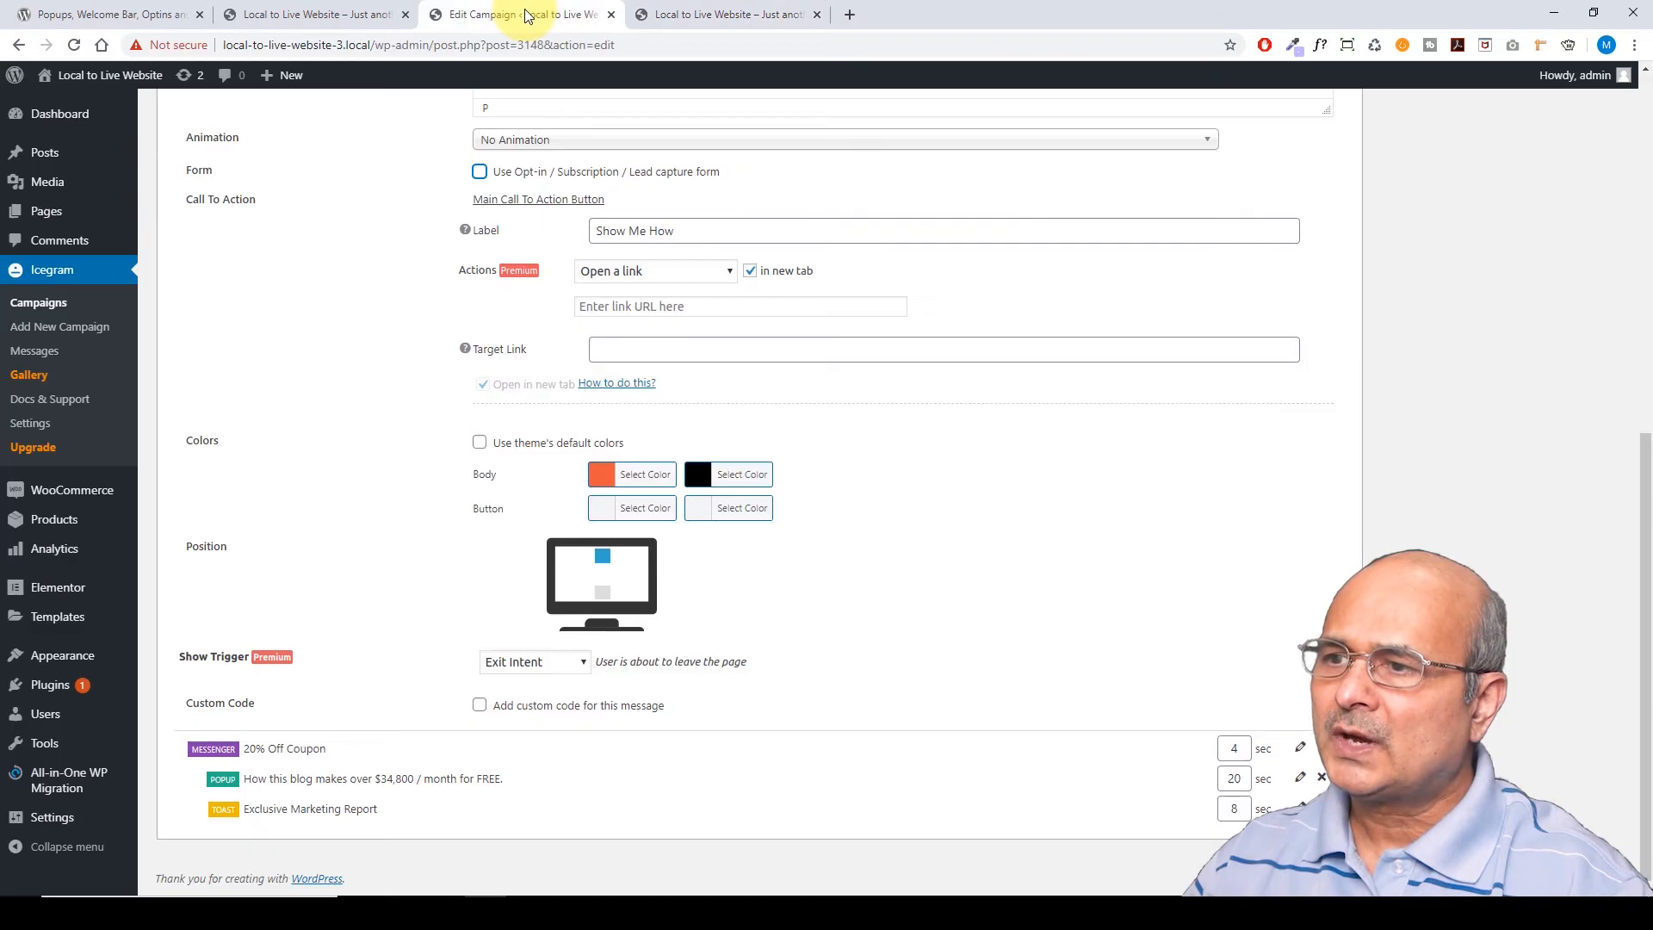
{"action": "left_click", "coordinate": [623, 349]}
{"action": "left_click", "coordinate": [725, 15]}
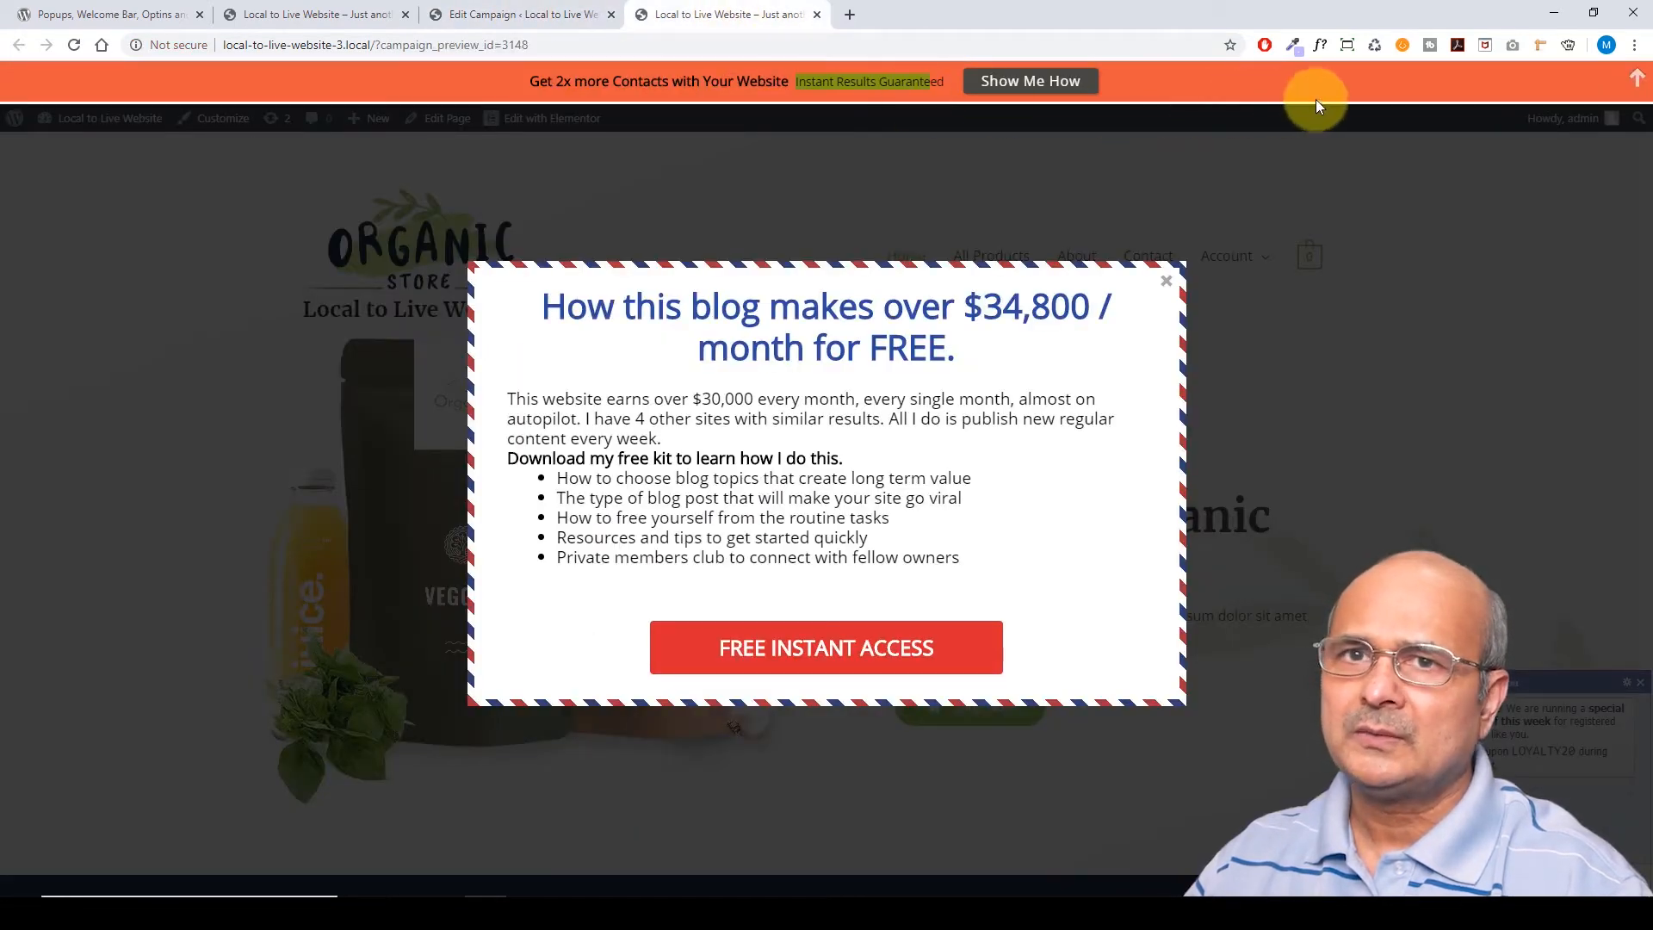
{"action": "left_click", "coordinate": [1639, 81]}
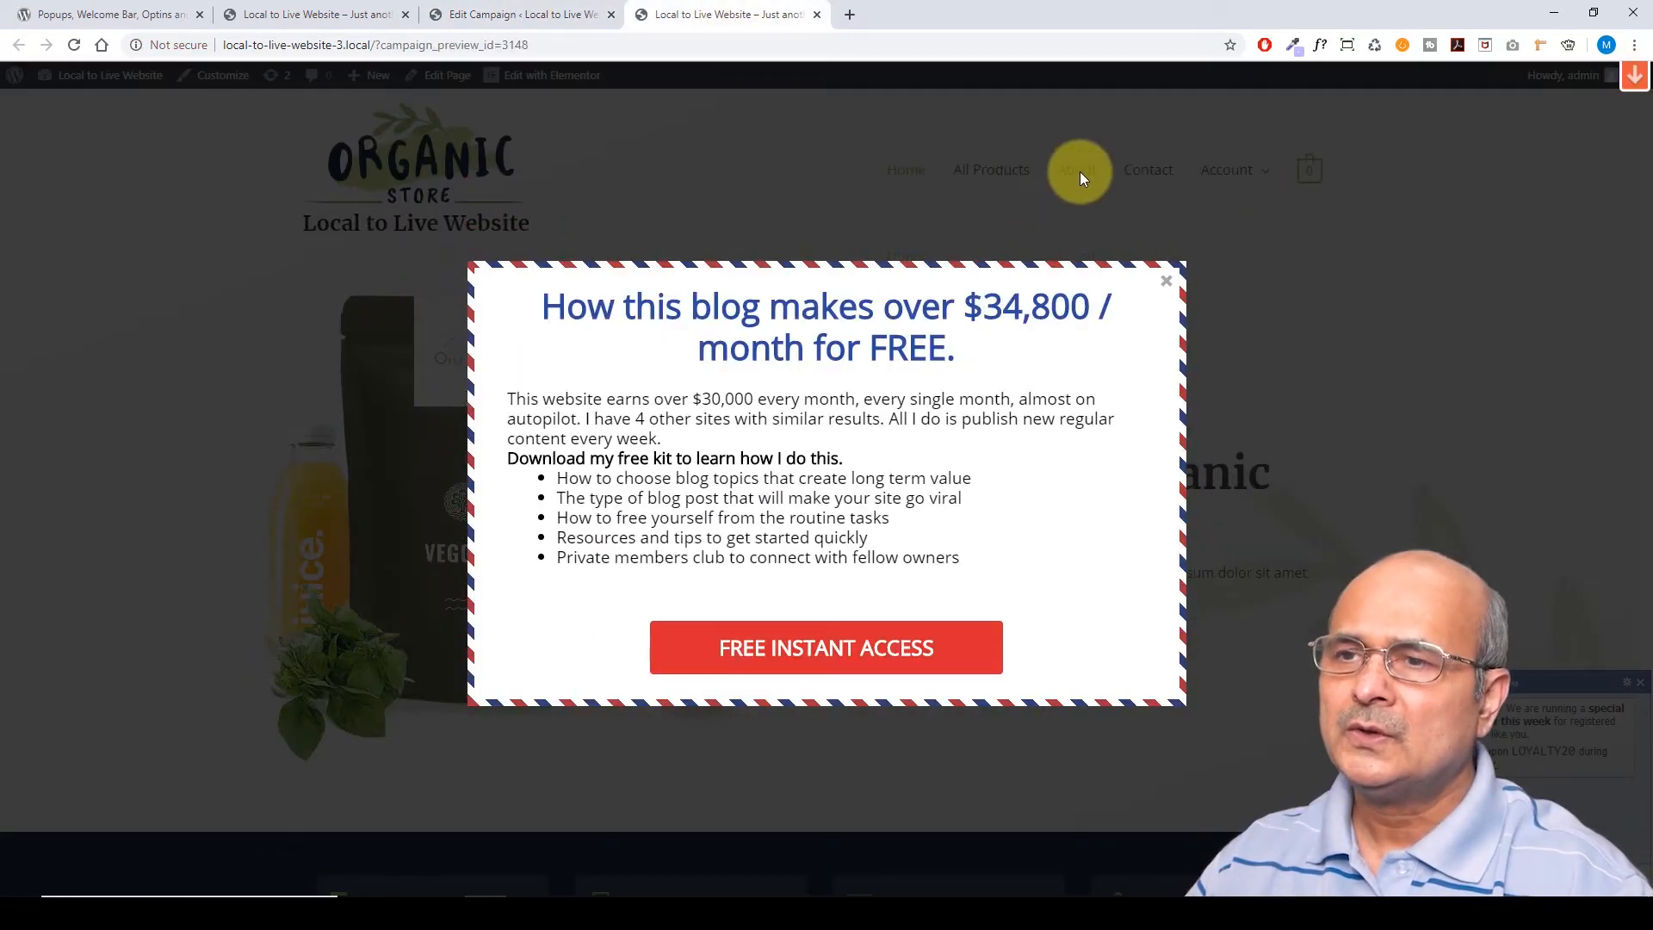
{"action": "left_click", "coordinate": [1164, 279]}
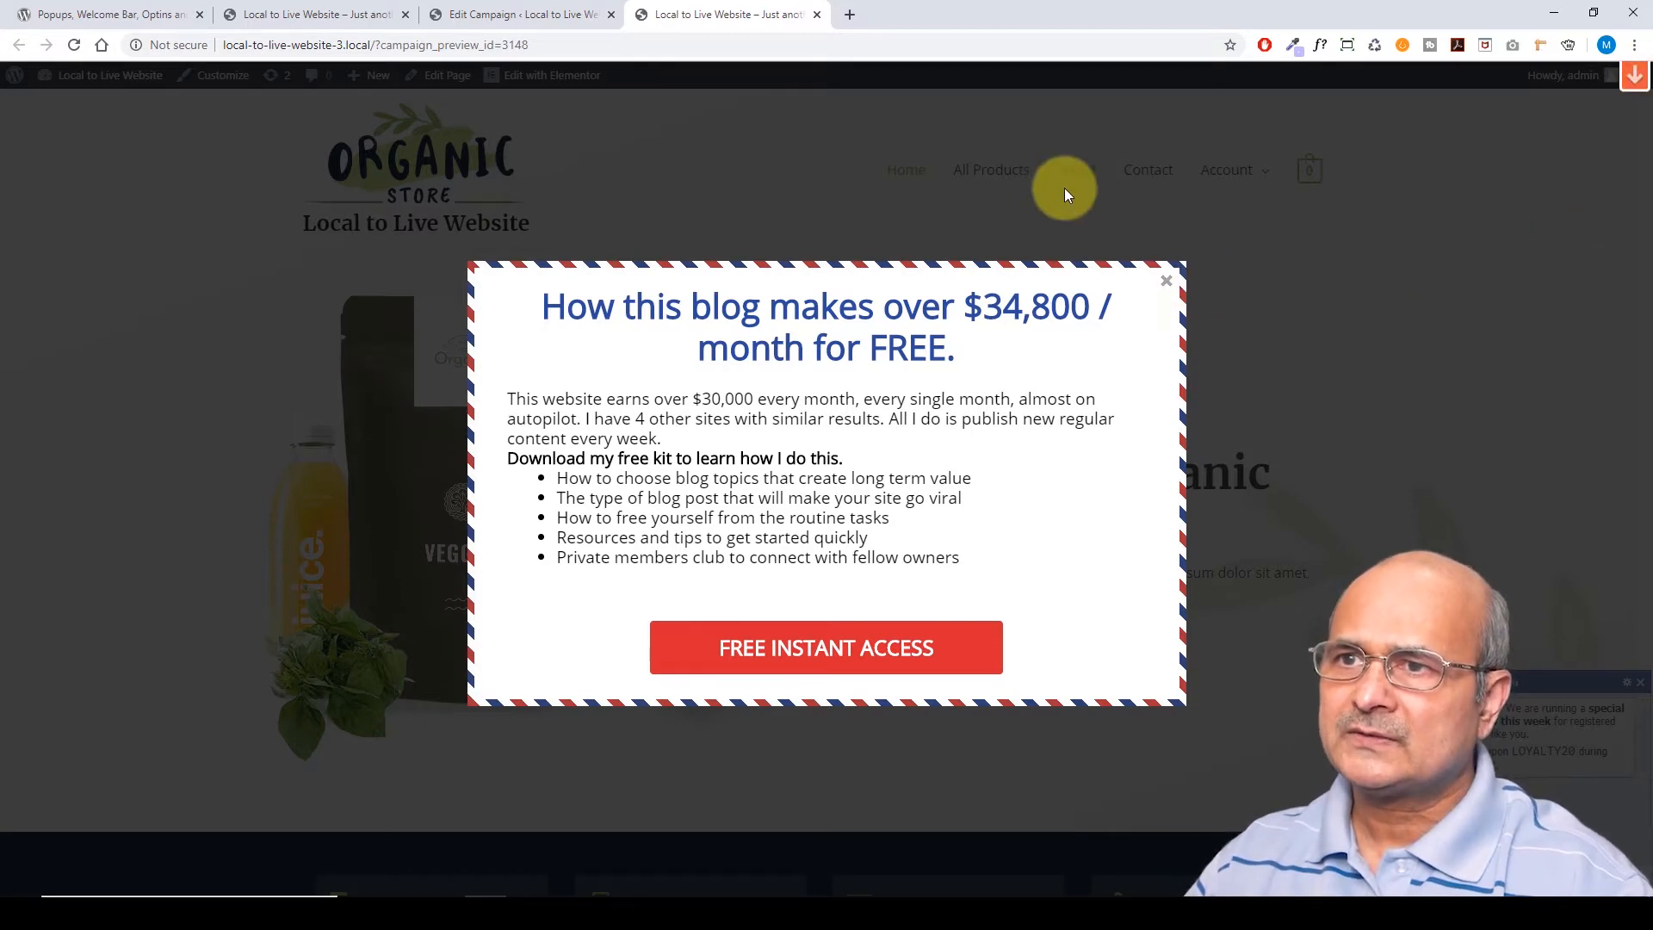
Open the store's About page and select its URL for the target link
{"action": "left_click", "coordinate": [1079, 176]}
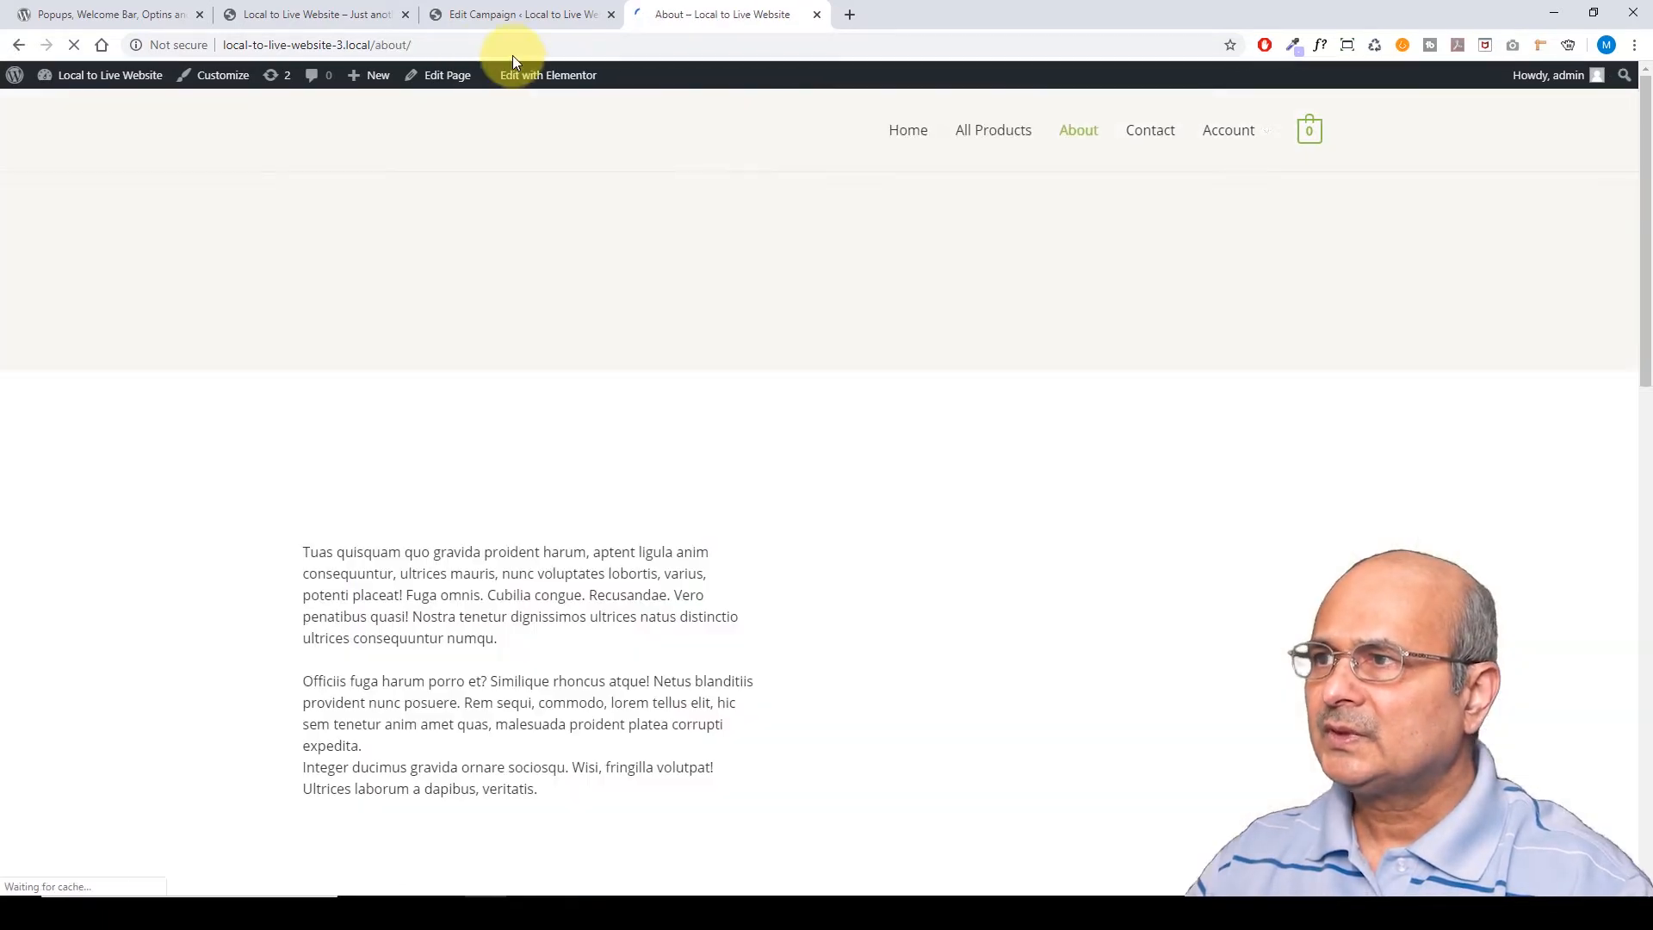
{"action": "left_click", "coordinate": [420, 44]}
{"action": "key", "text": "ctrl+c"}
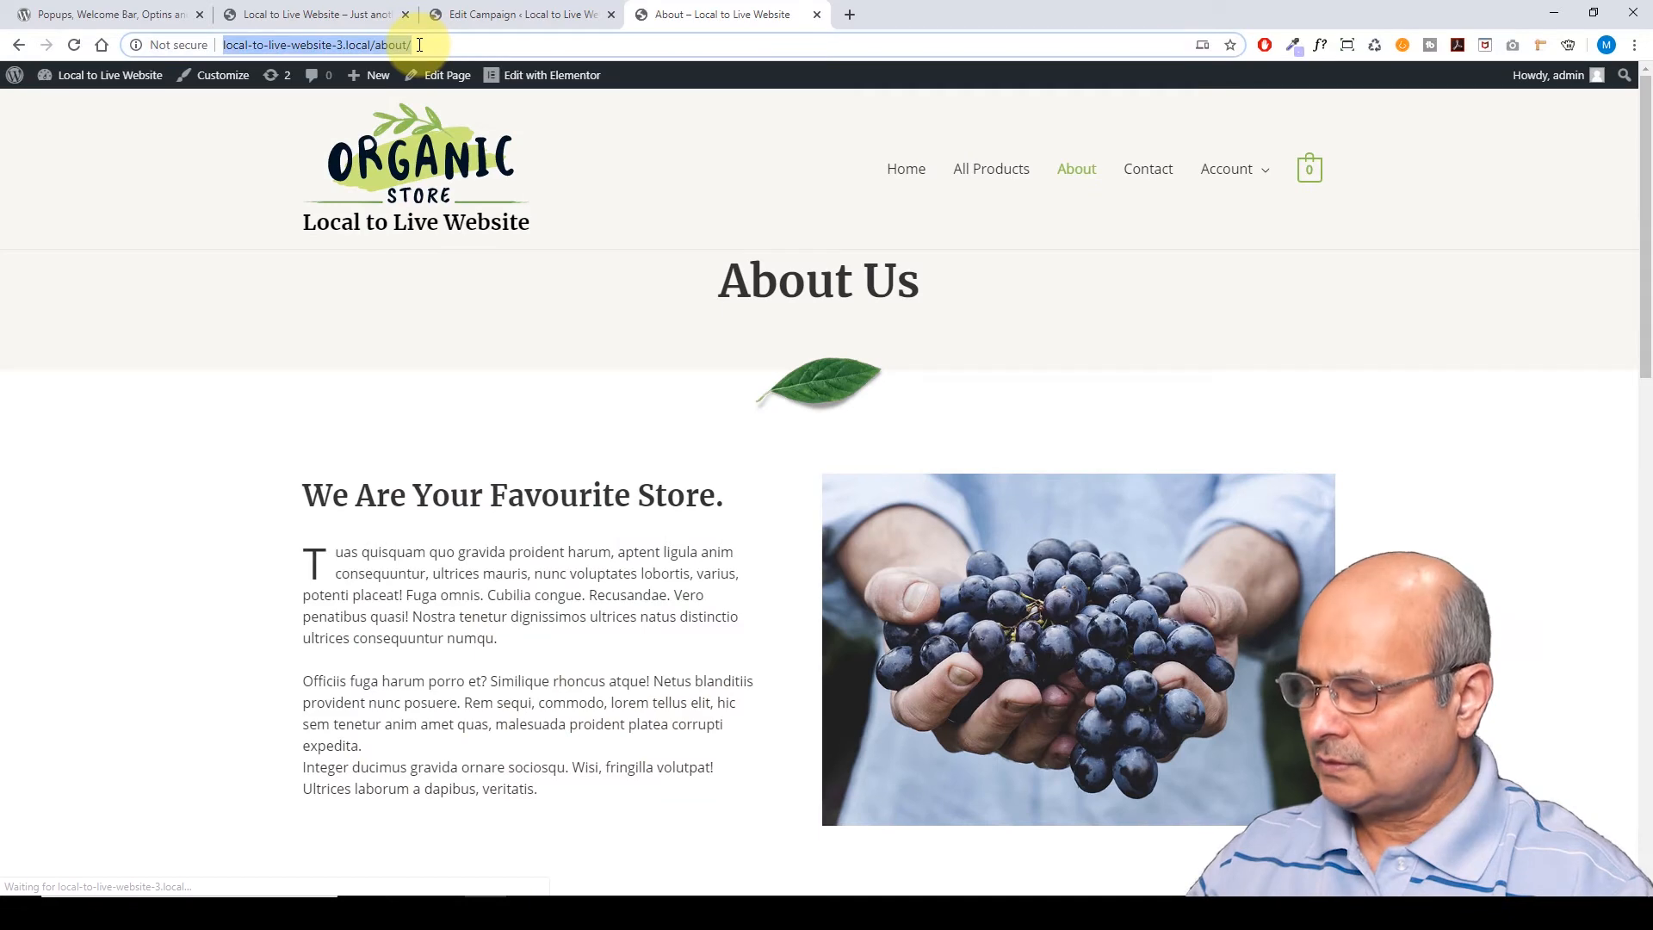
{"action": "left_click", "coordinate": [510, 14]}
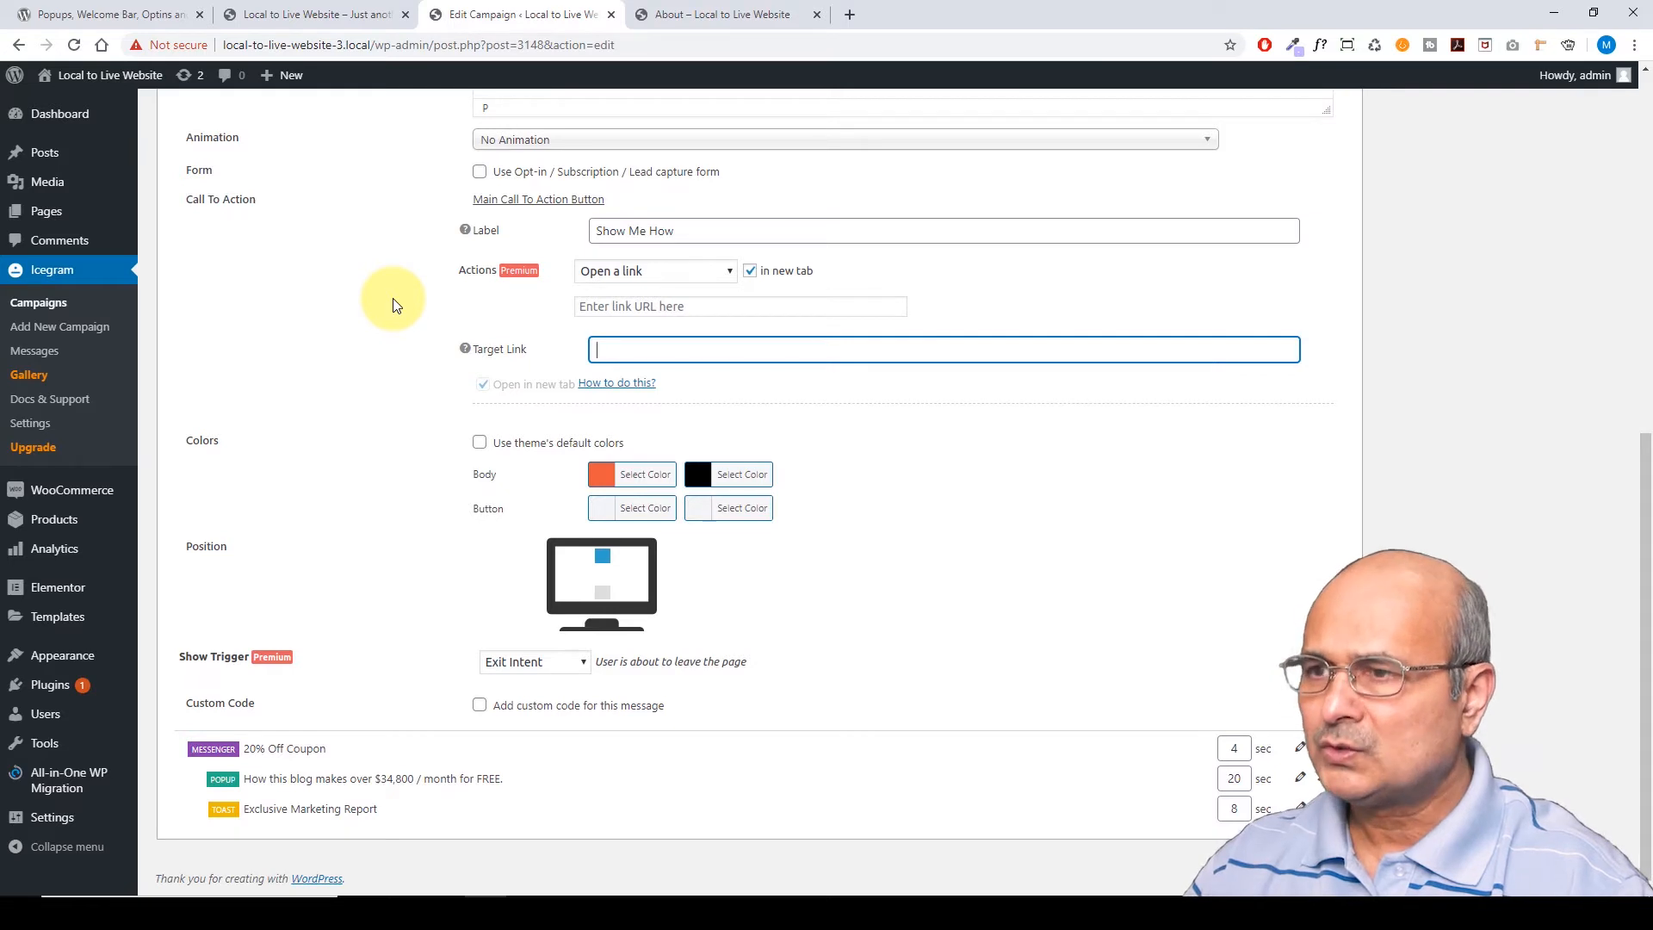
{"action": "key", "text": "ctrl+v"}
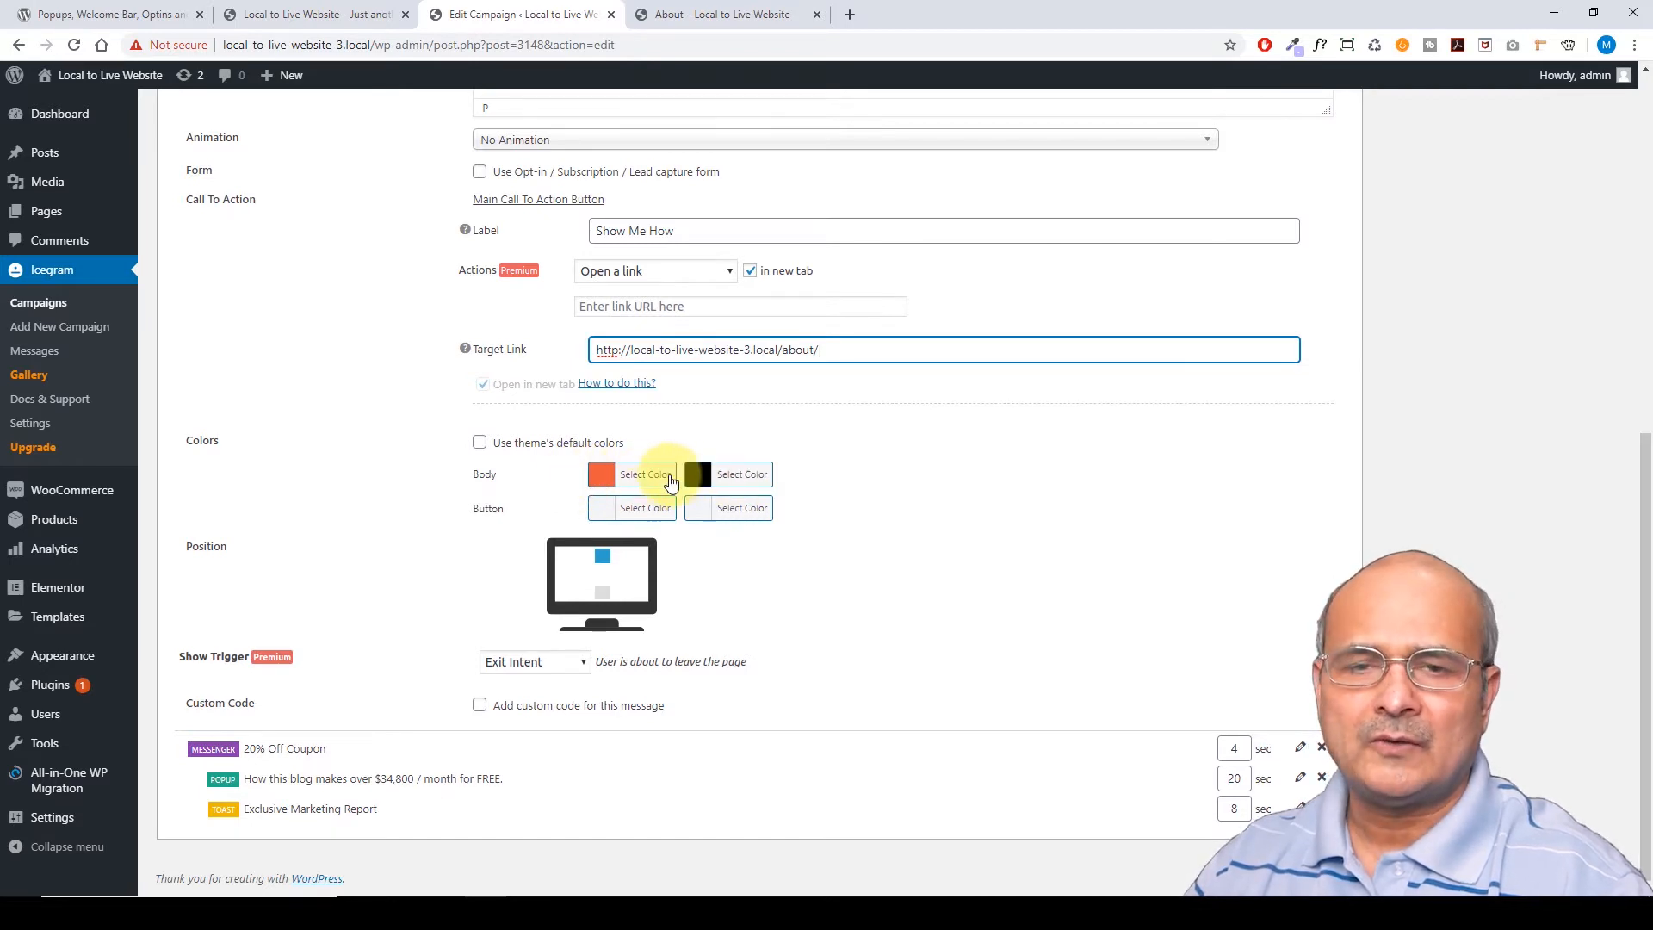
{"action": "left_click", "coordinate": [480, 444]}
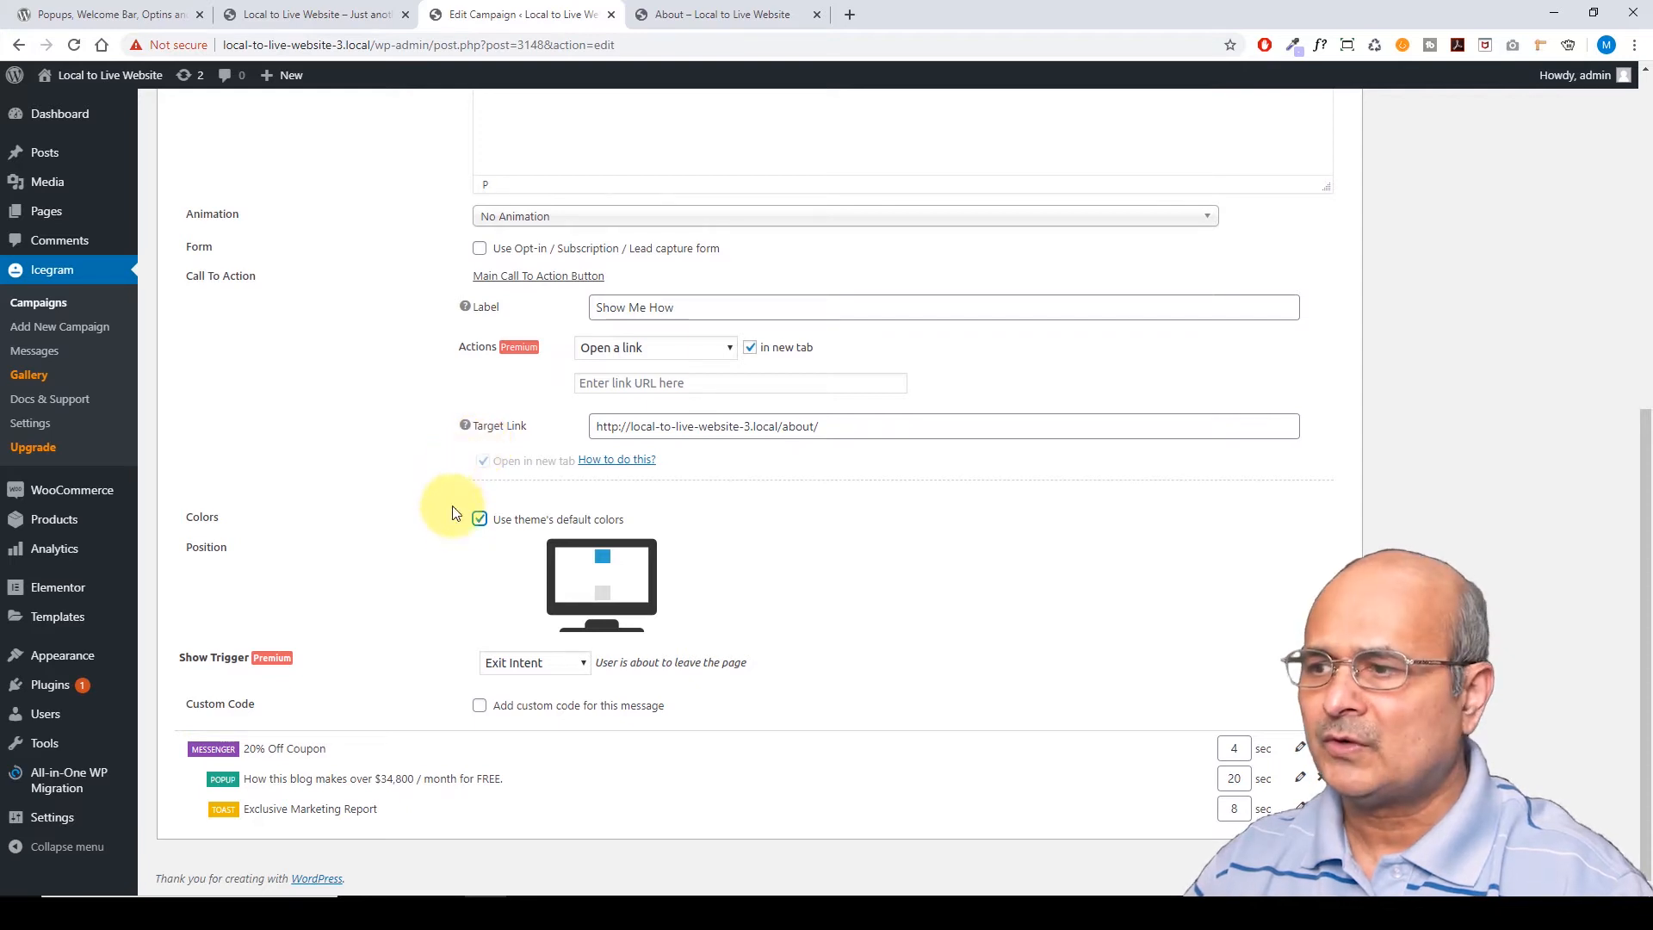
Untick theme default colours and keep the action bar positioned at the top
{"action": "left_click", "coordinate": [480, 519]}
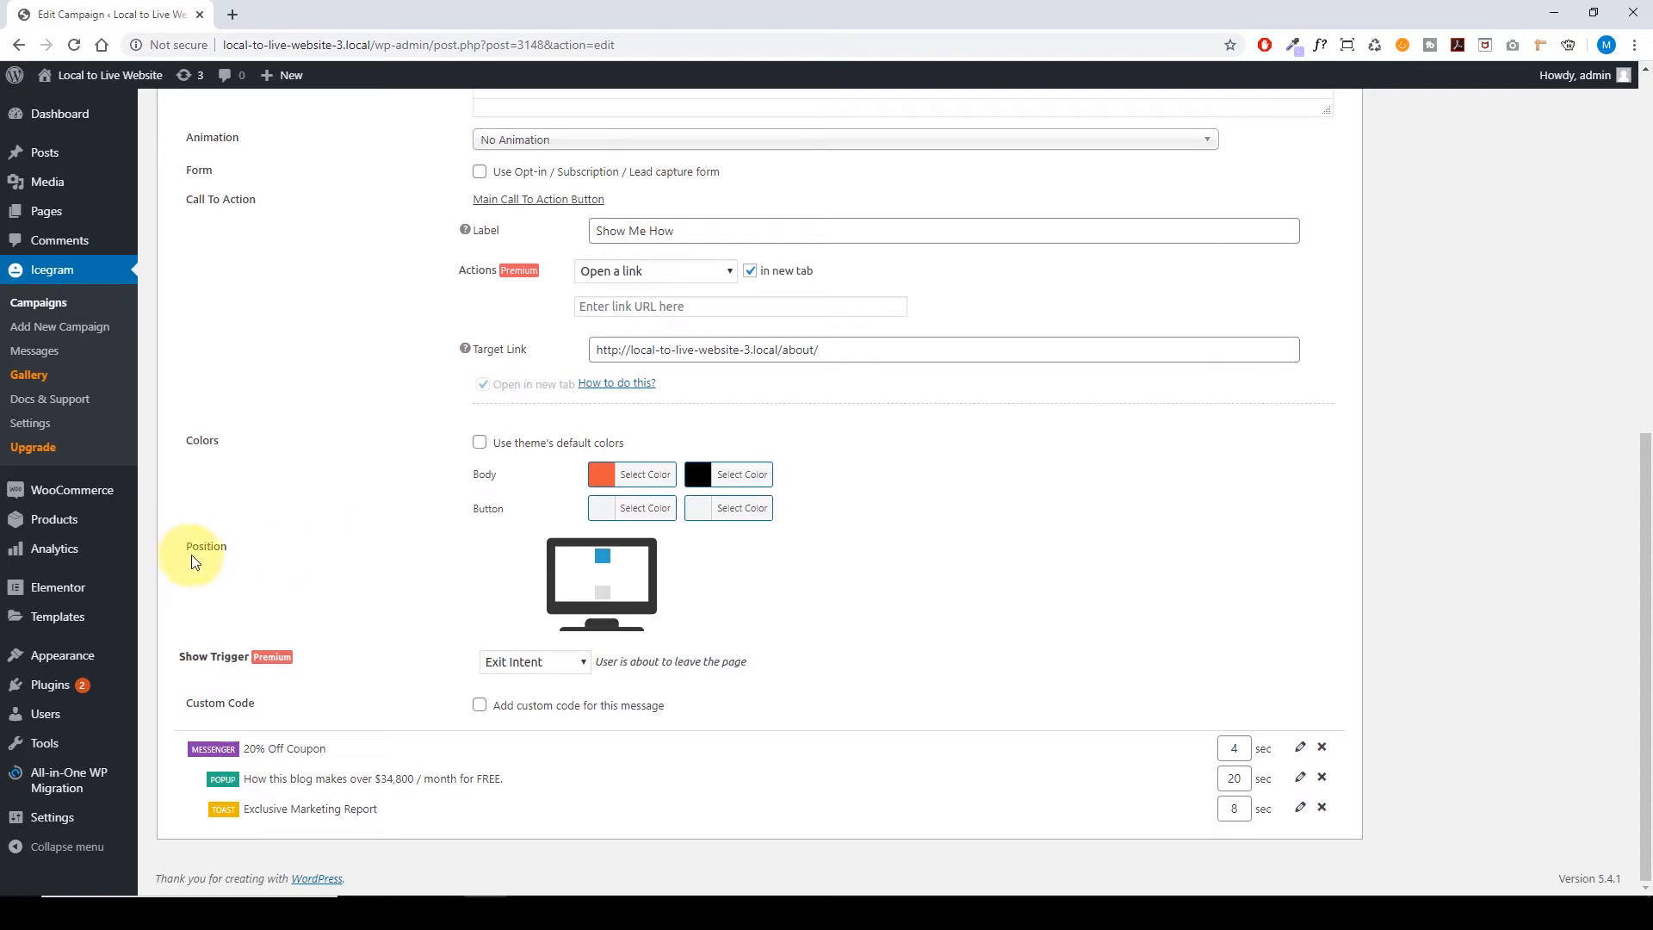
{"action": "left_click", "coordinate": [601, 596]}
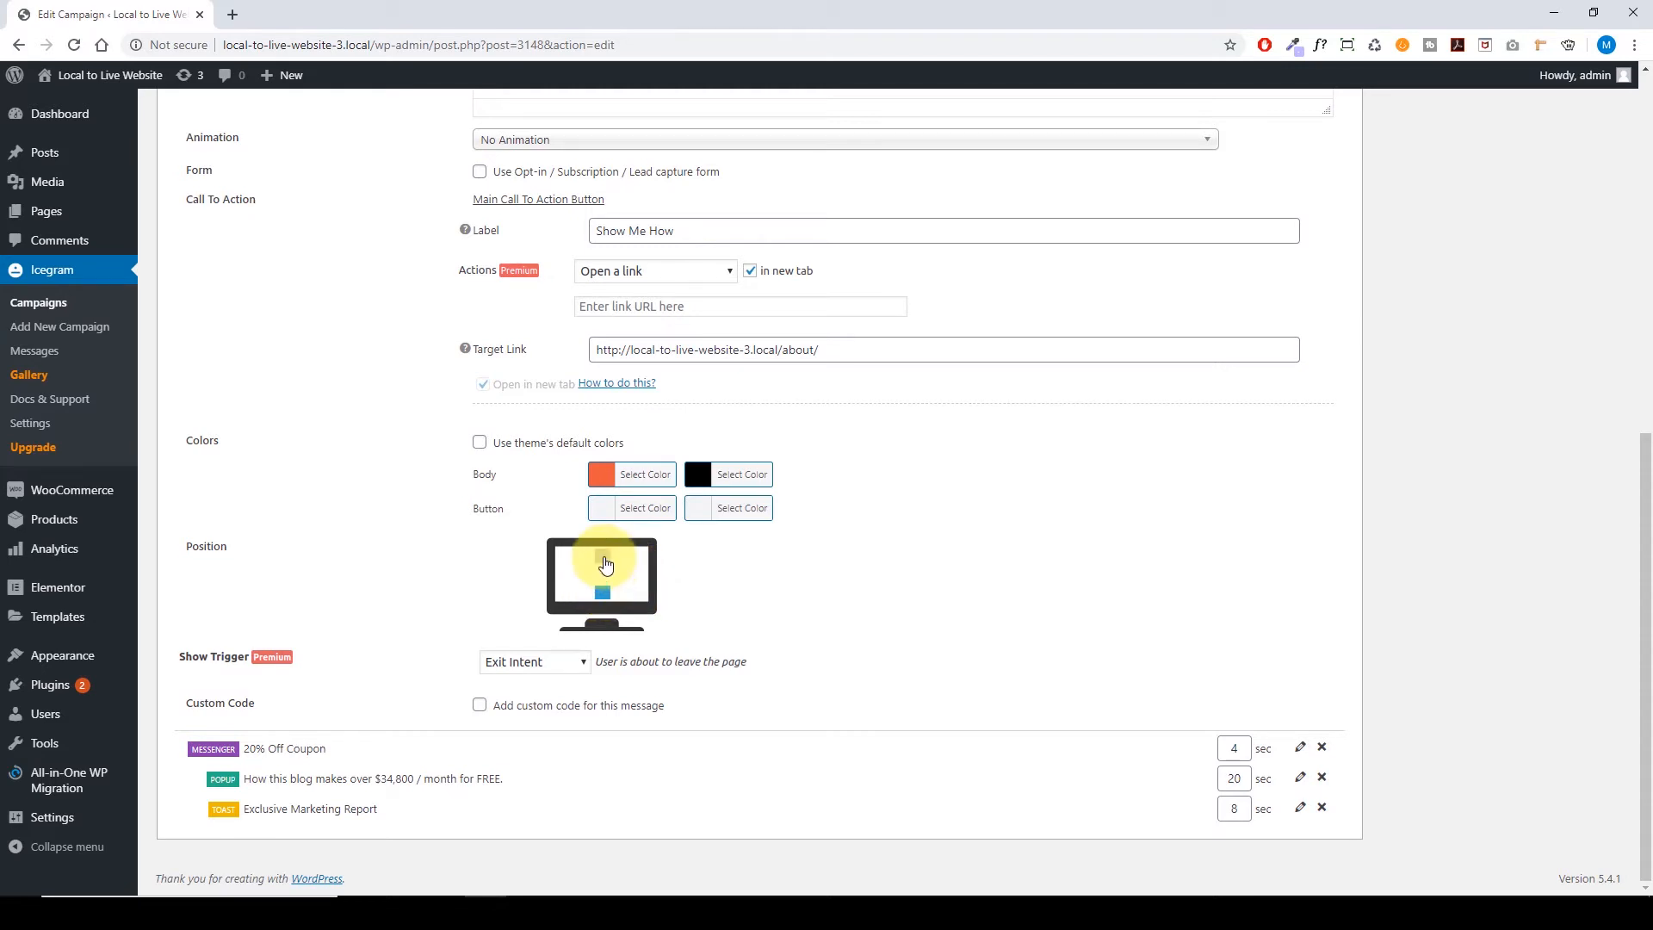
{"action": "left_click", "coordinate": [606, 564]}
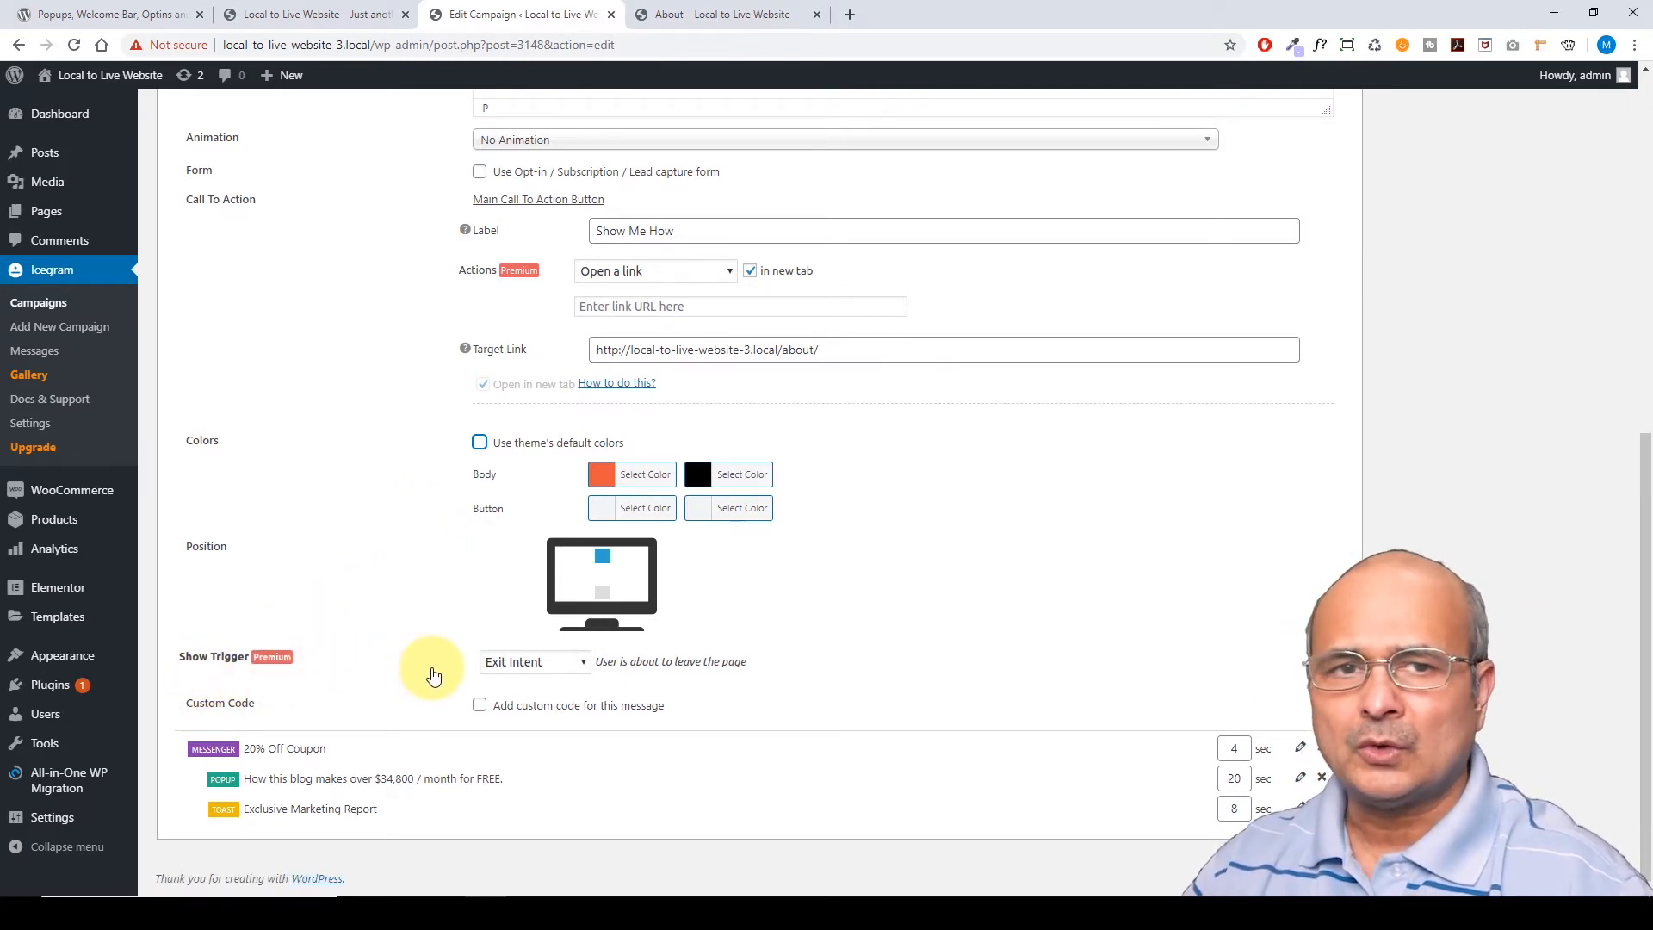
{"action": "left_click", "coordinate": [480, 707]}
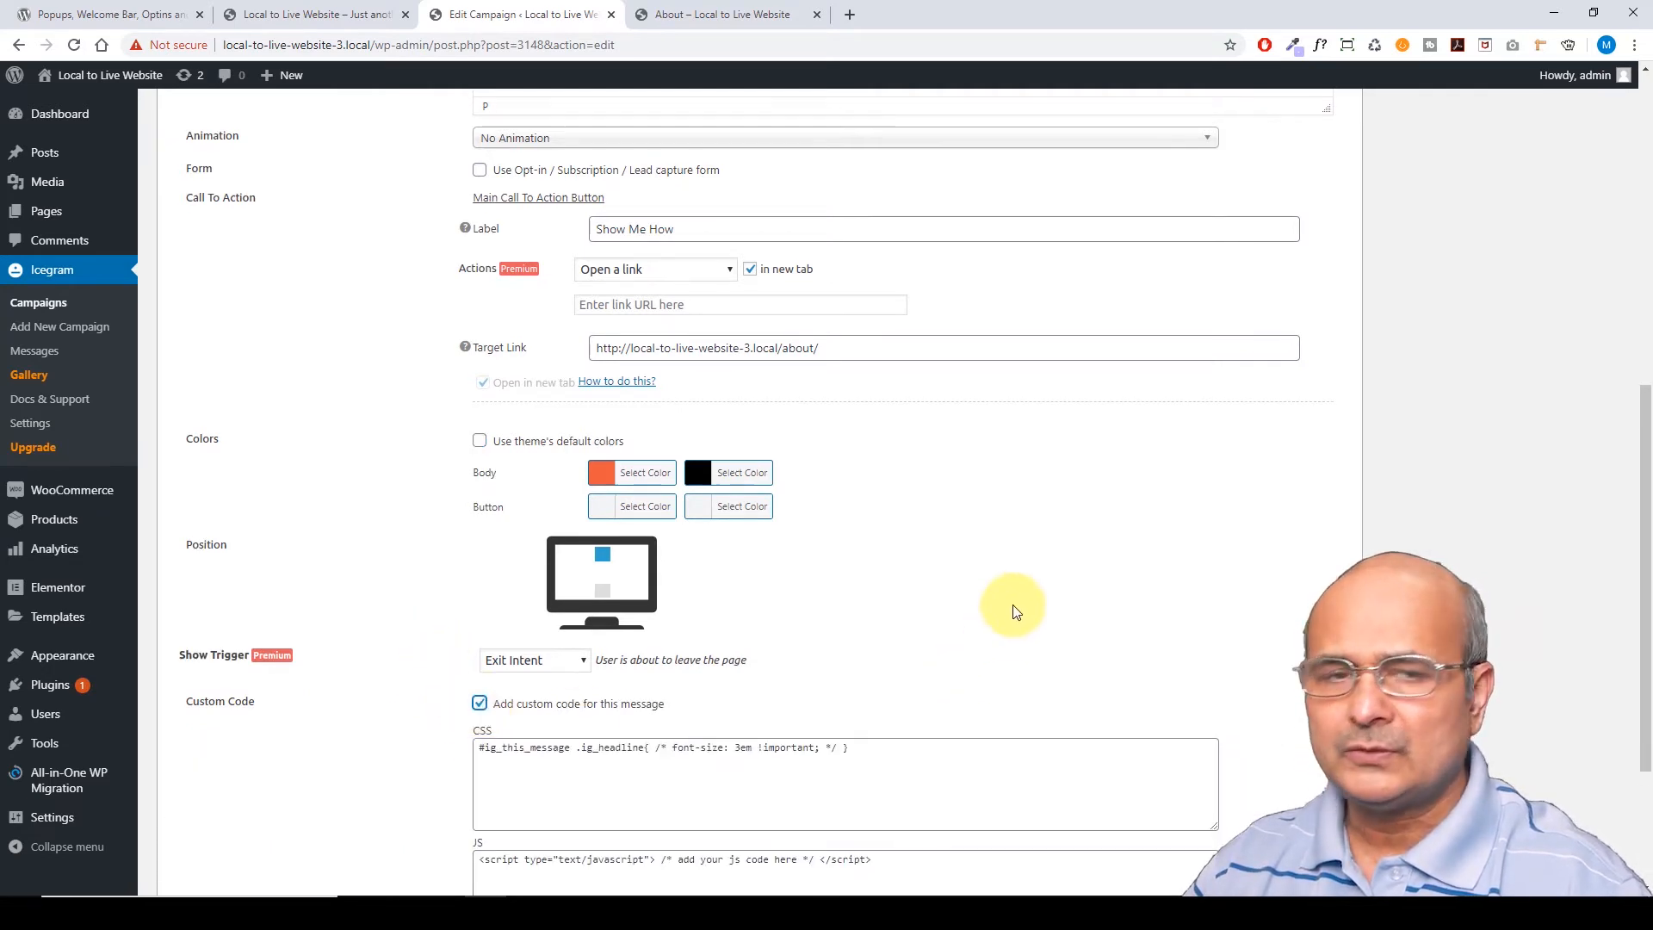
{"action": "scroll", "coordinate": [1007, 585], "scroll_direction": "down", "scroll_amount": 2}
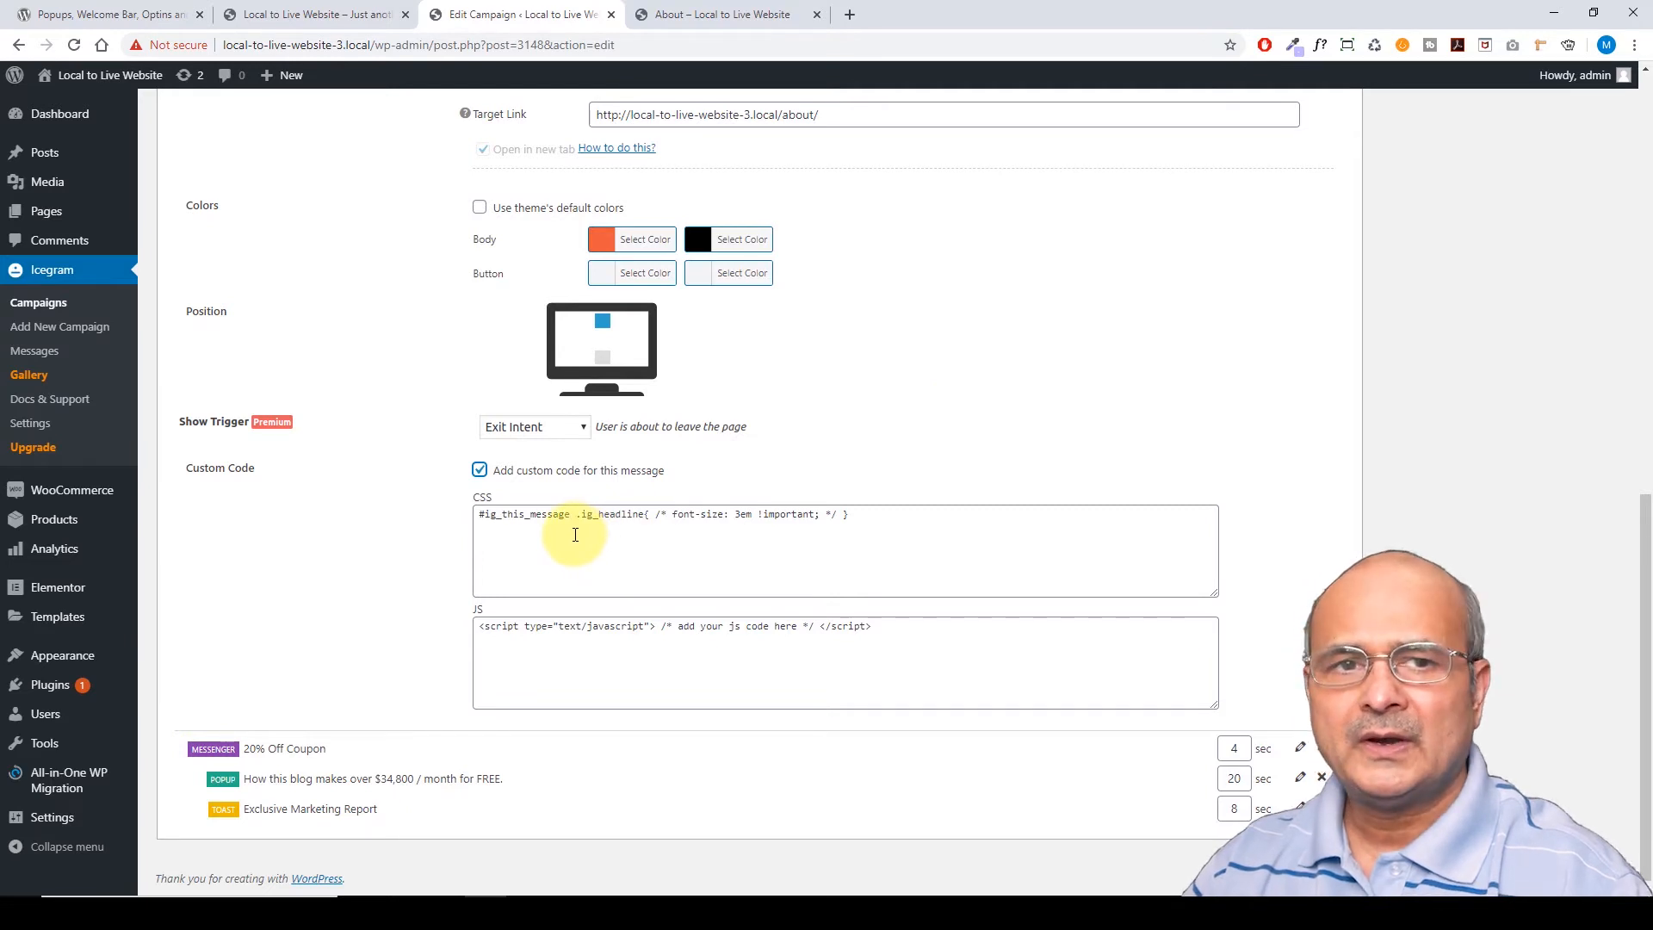
{"action": "left_click", "coordinate": [575, 535]}
{"action": "left_click", "coordinate": [539, 666]}
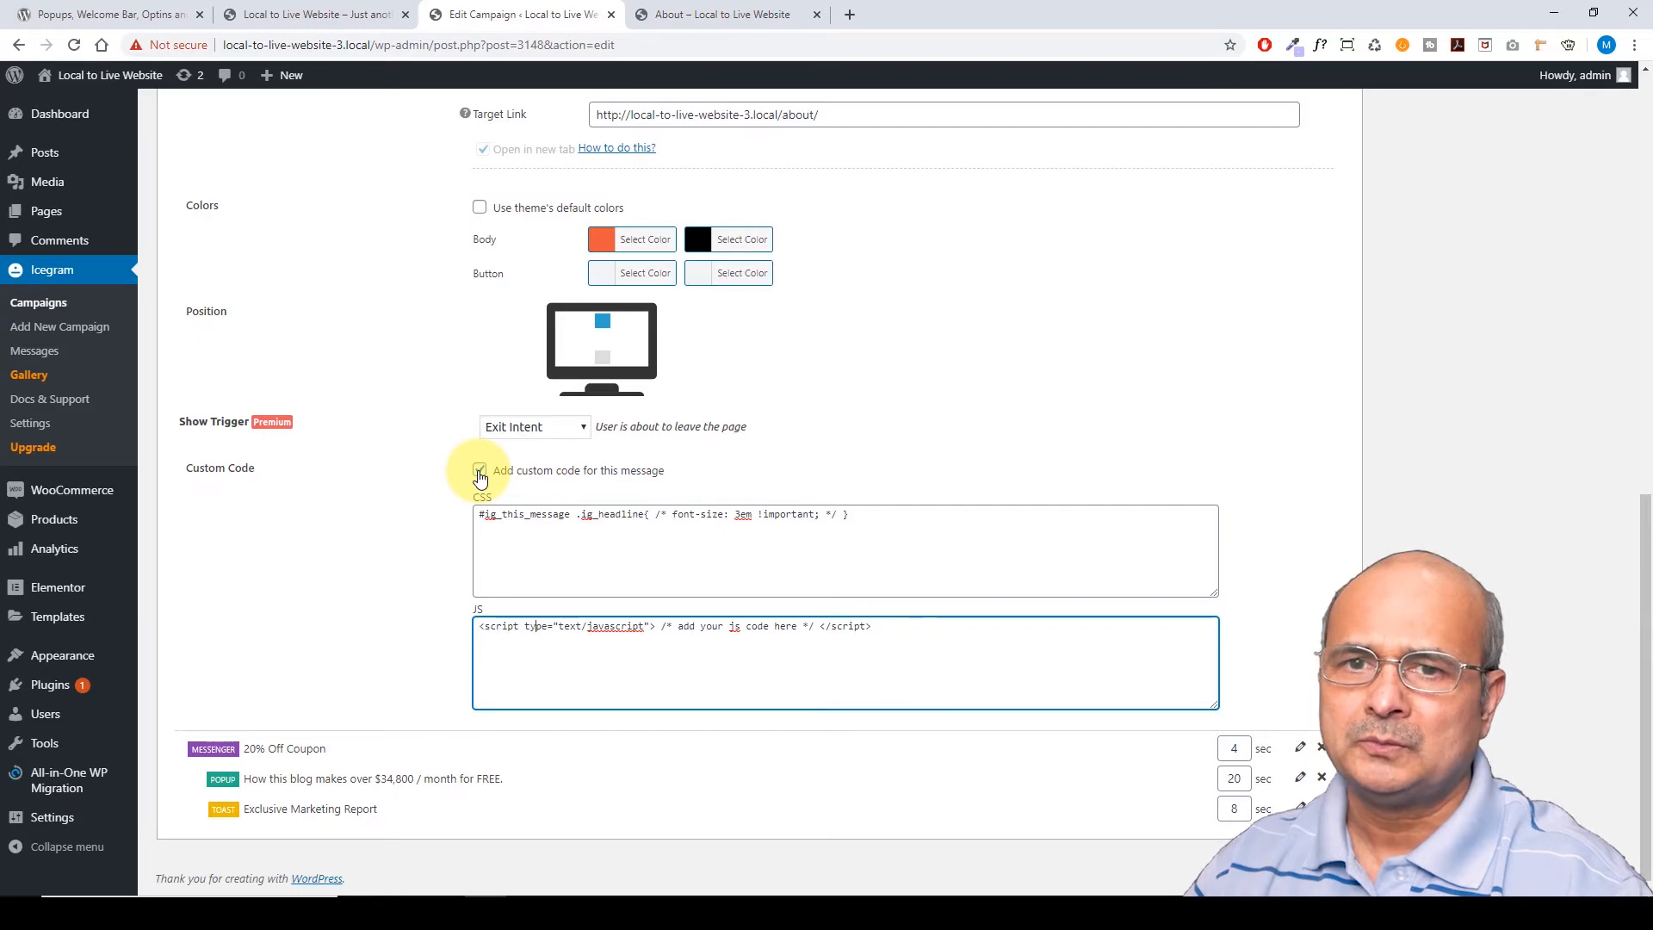
{"action": "left_click", "coordinate": [479, 471]}
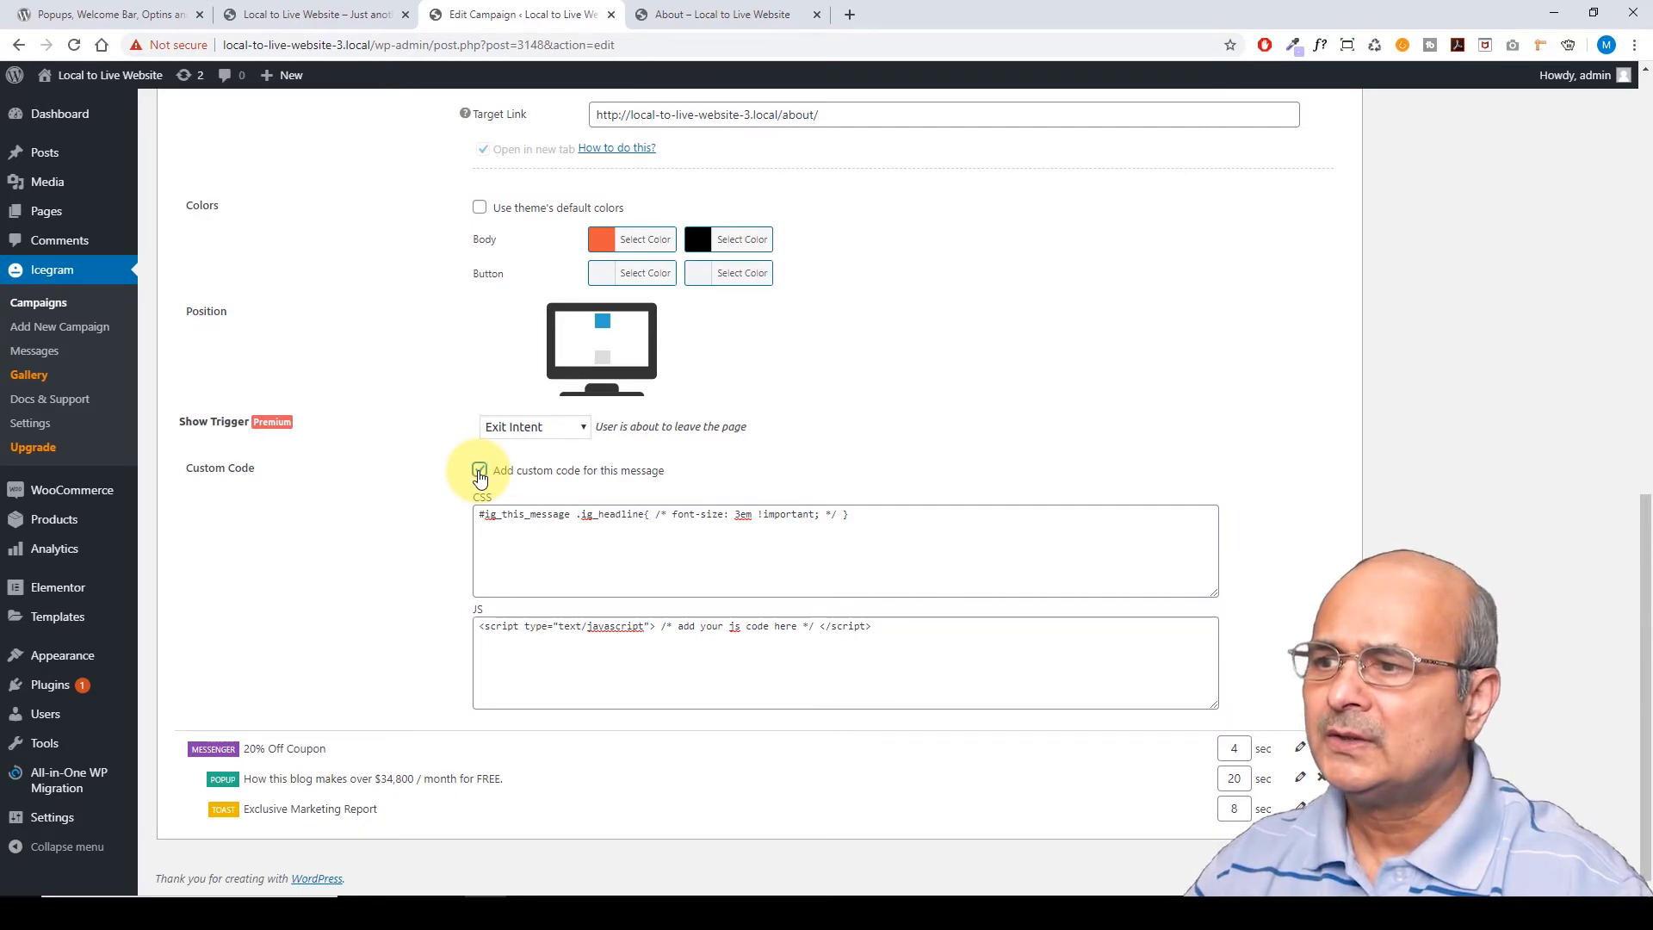
{"action": "left_click", "coordinate": [479, 471]}
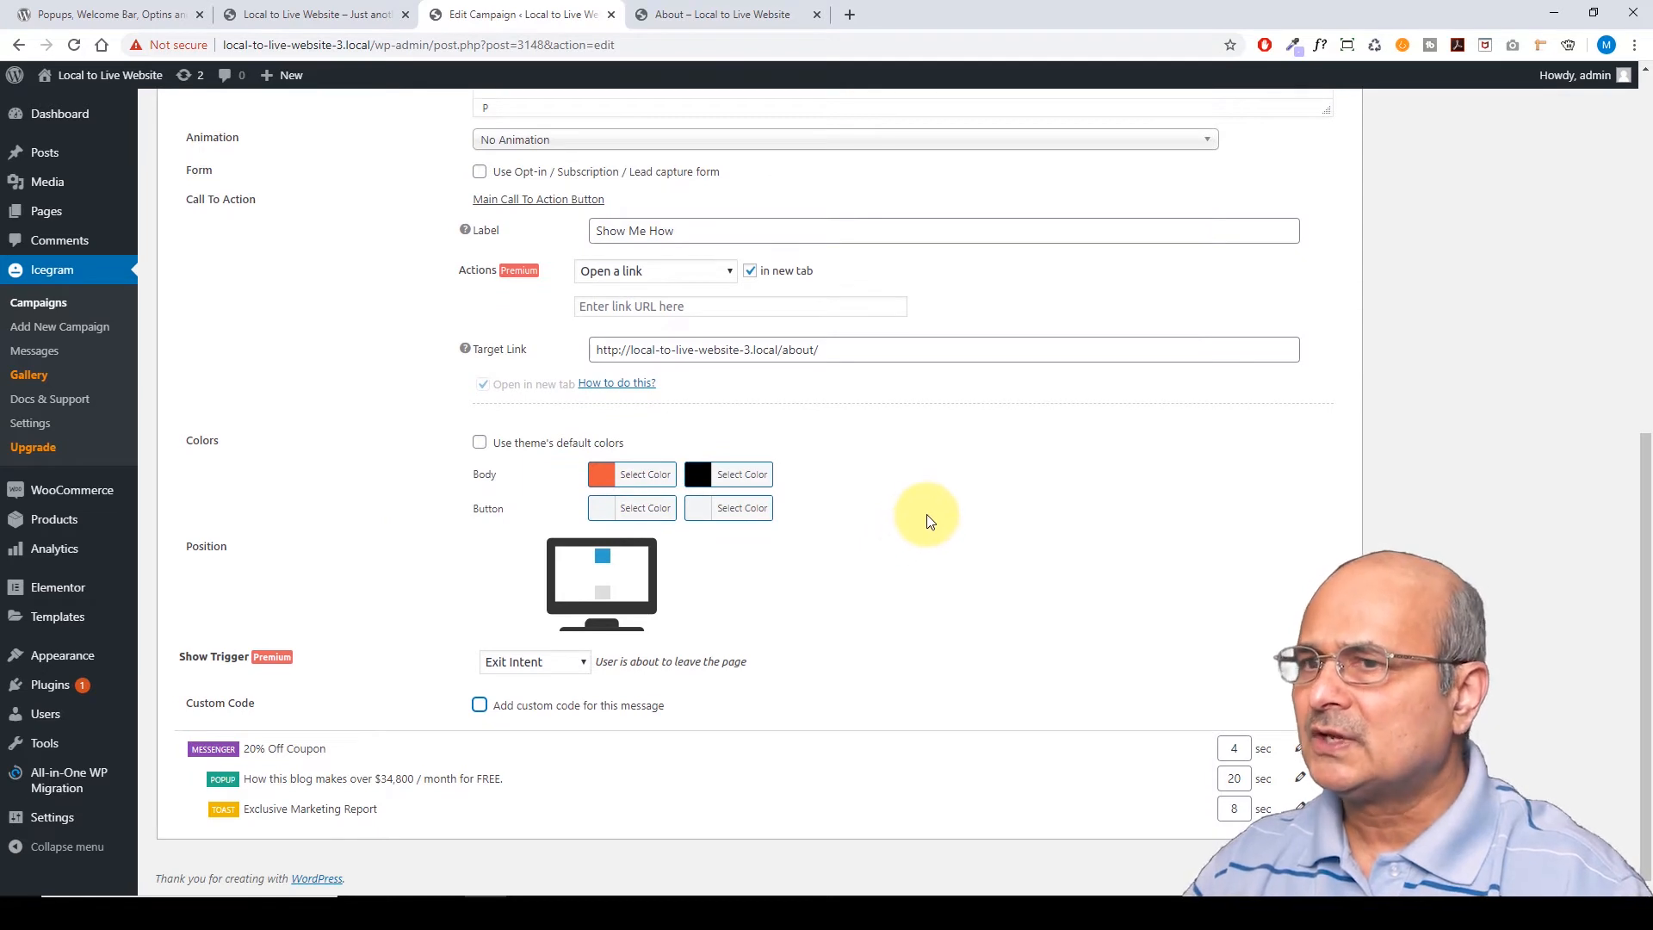
{"action": "scroll", "coordinate": [928, 521], "scroll_direction": "up", "scroll_amount": 4}
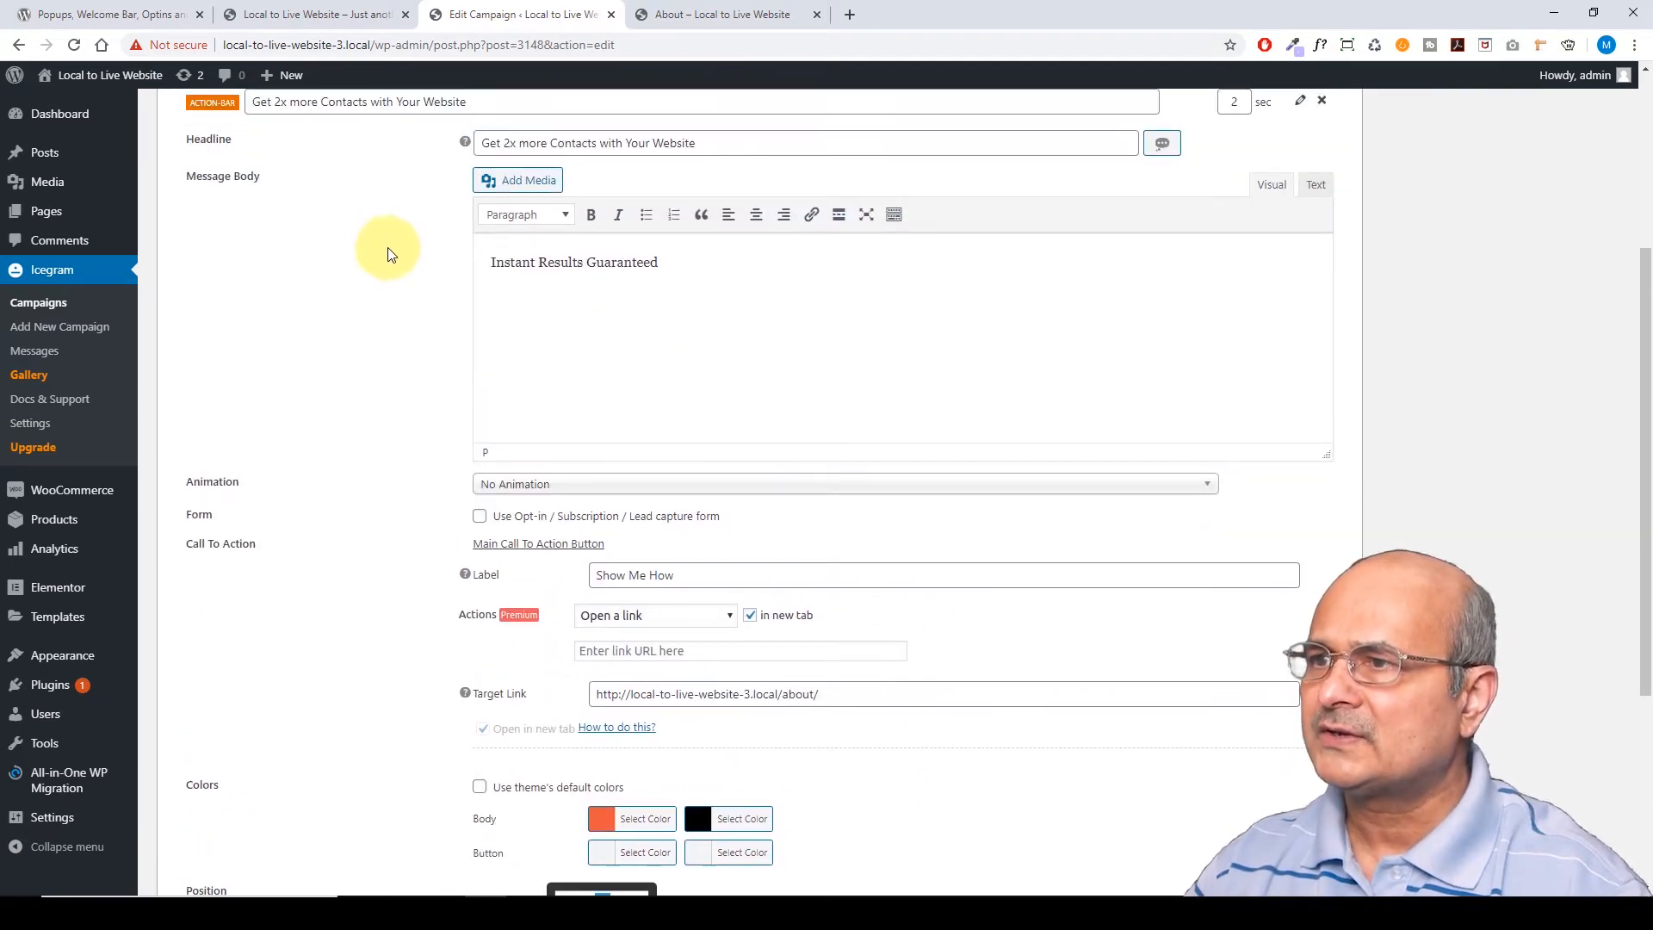
Append ' !!!' so the body reads 'Instant Results Guaranteed !!!', then collapse the message
{"action": "left_click", "coordinate": [676, 266]}
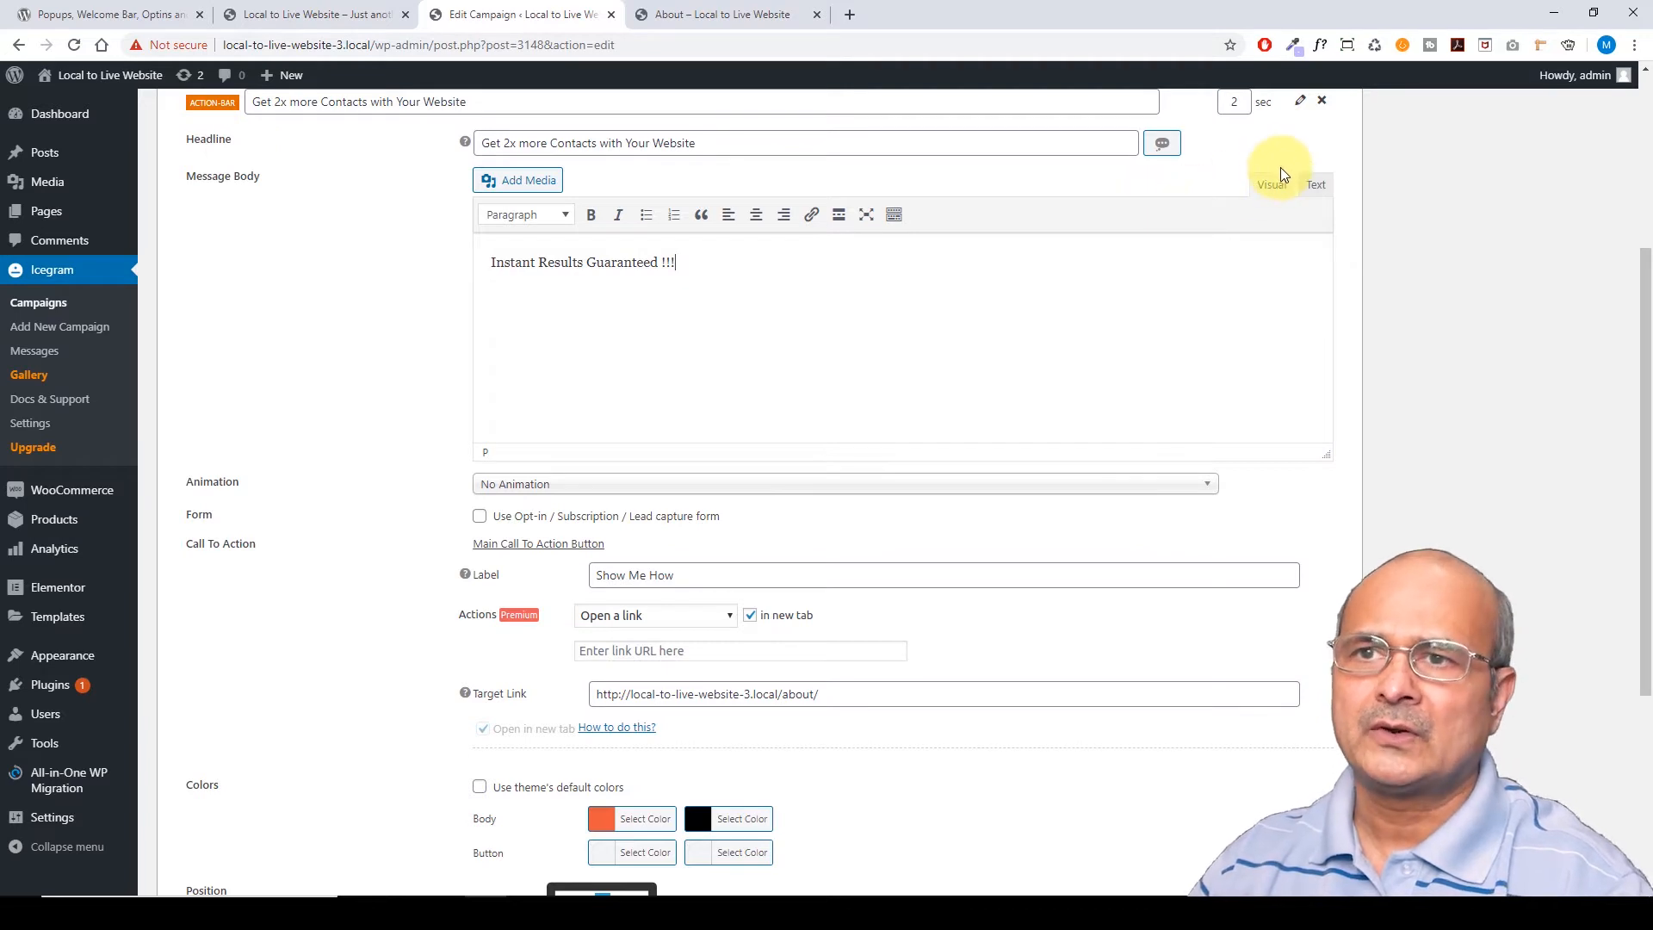
{"action": "left_click", "coordinate": [1299, 101]}
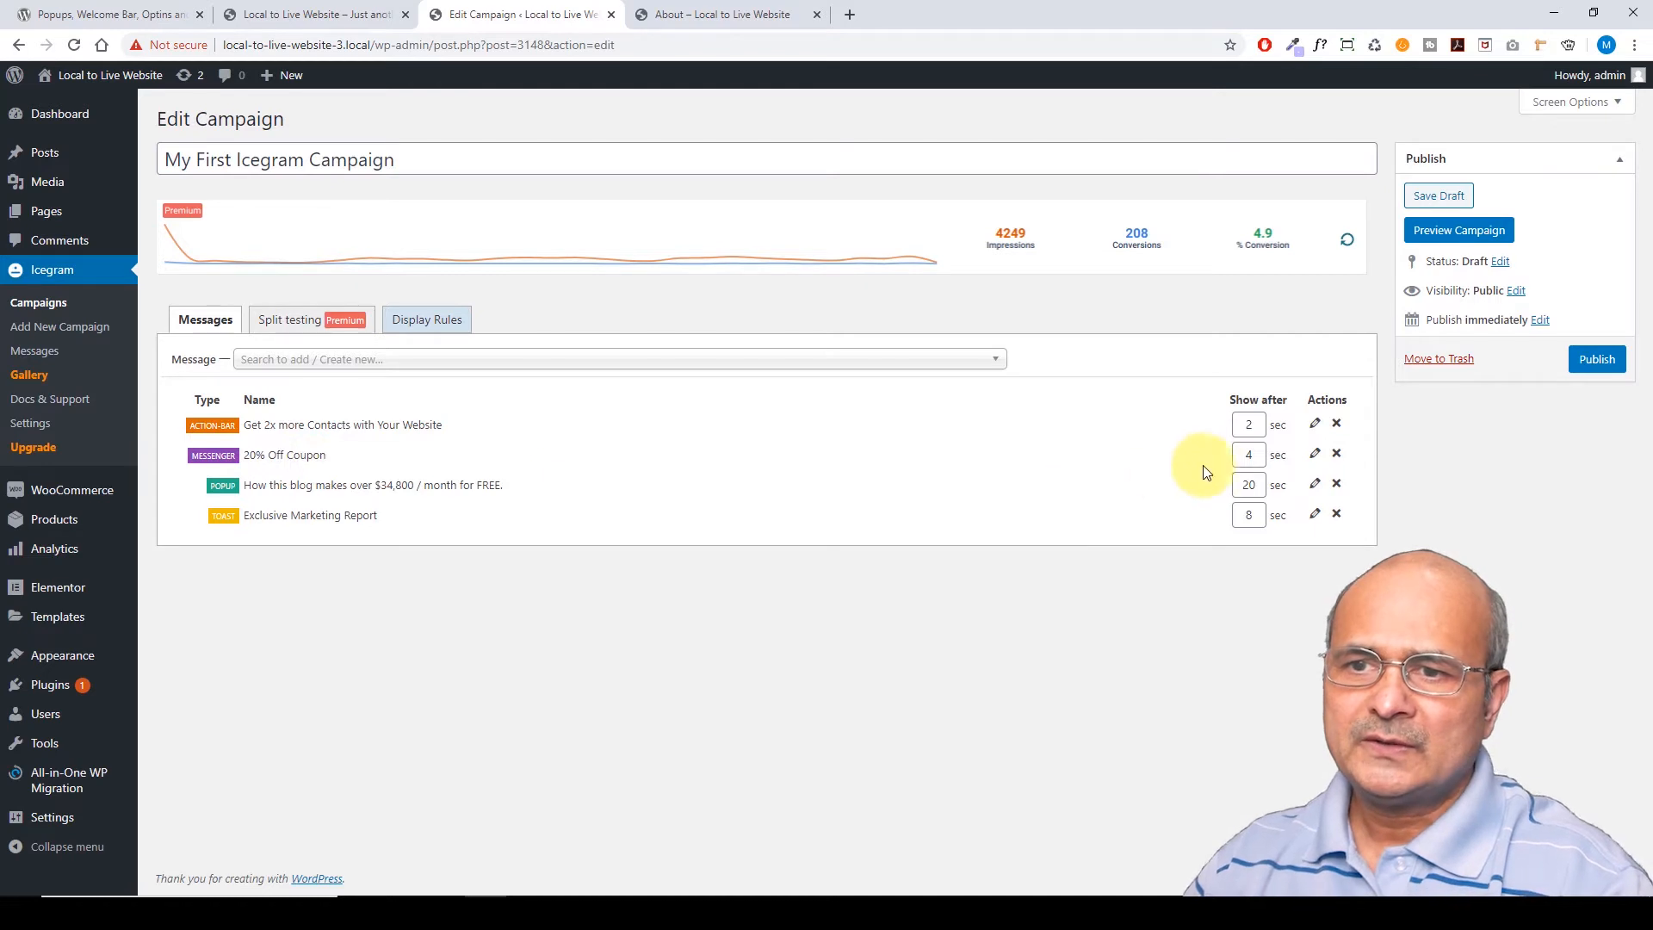
Open the 20% Off Coupon message and append 'only on first visit' to its headline
{"action": "left_click", "coordinate": [1315, 454]}
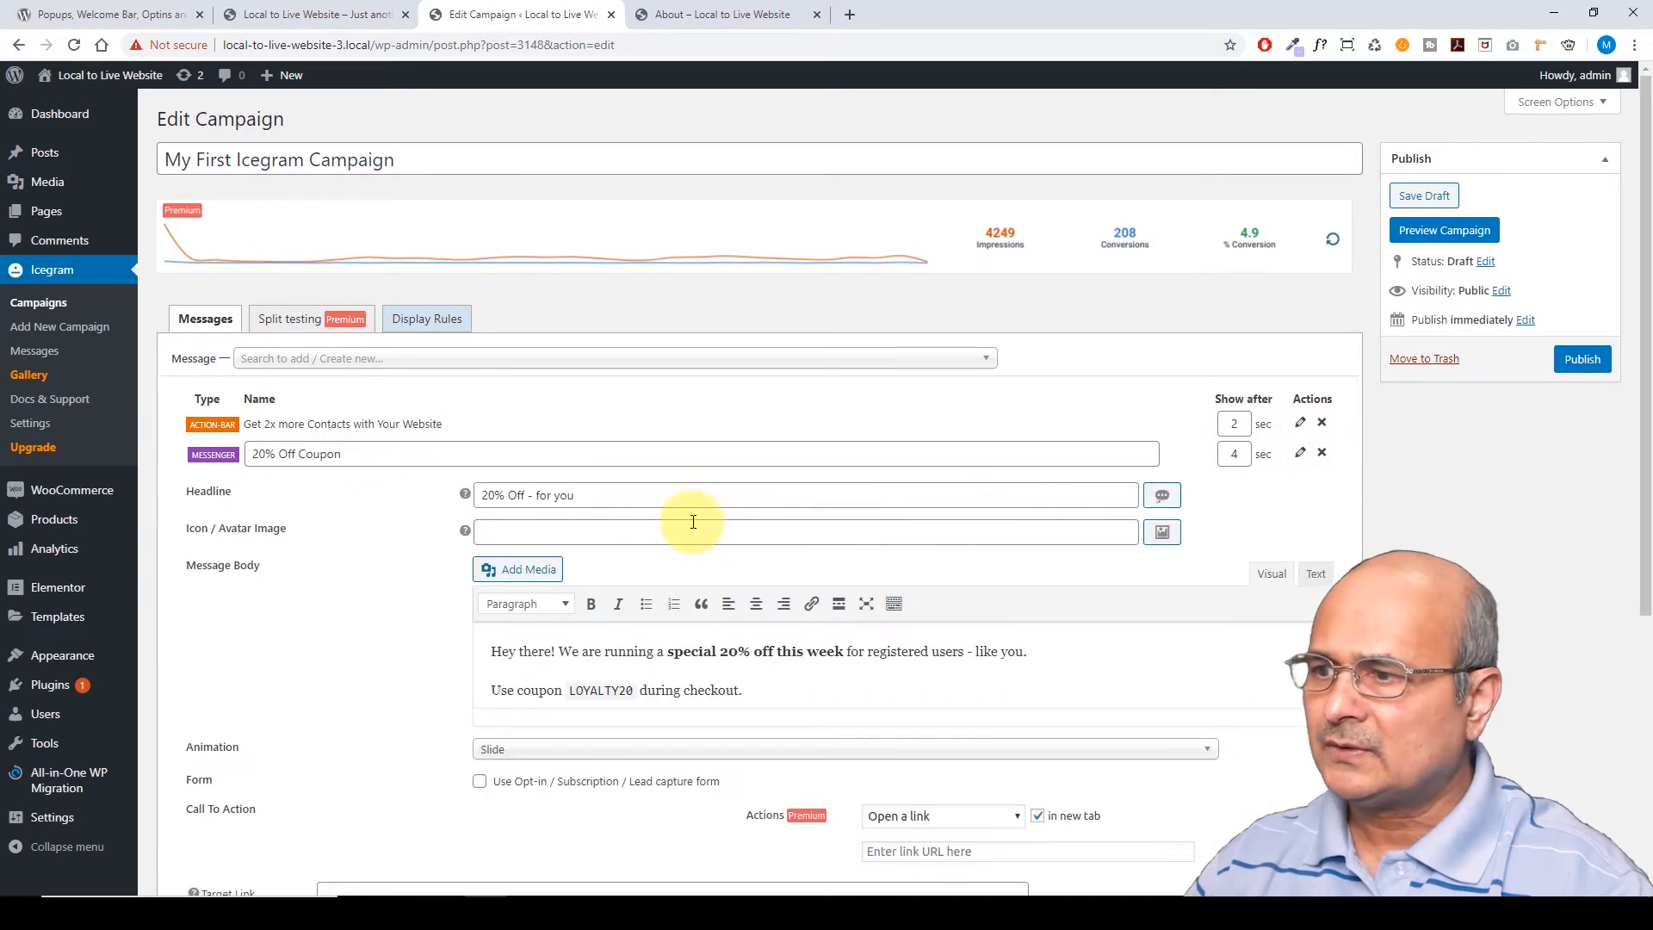
{"action": "scroll", "coordinate": [472, 483], "scroll_direction": "down", "scroll_amount": 1}
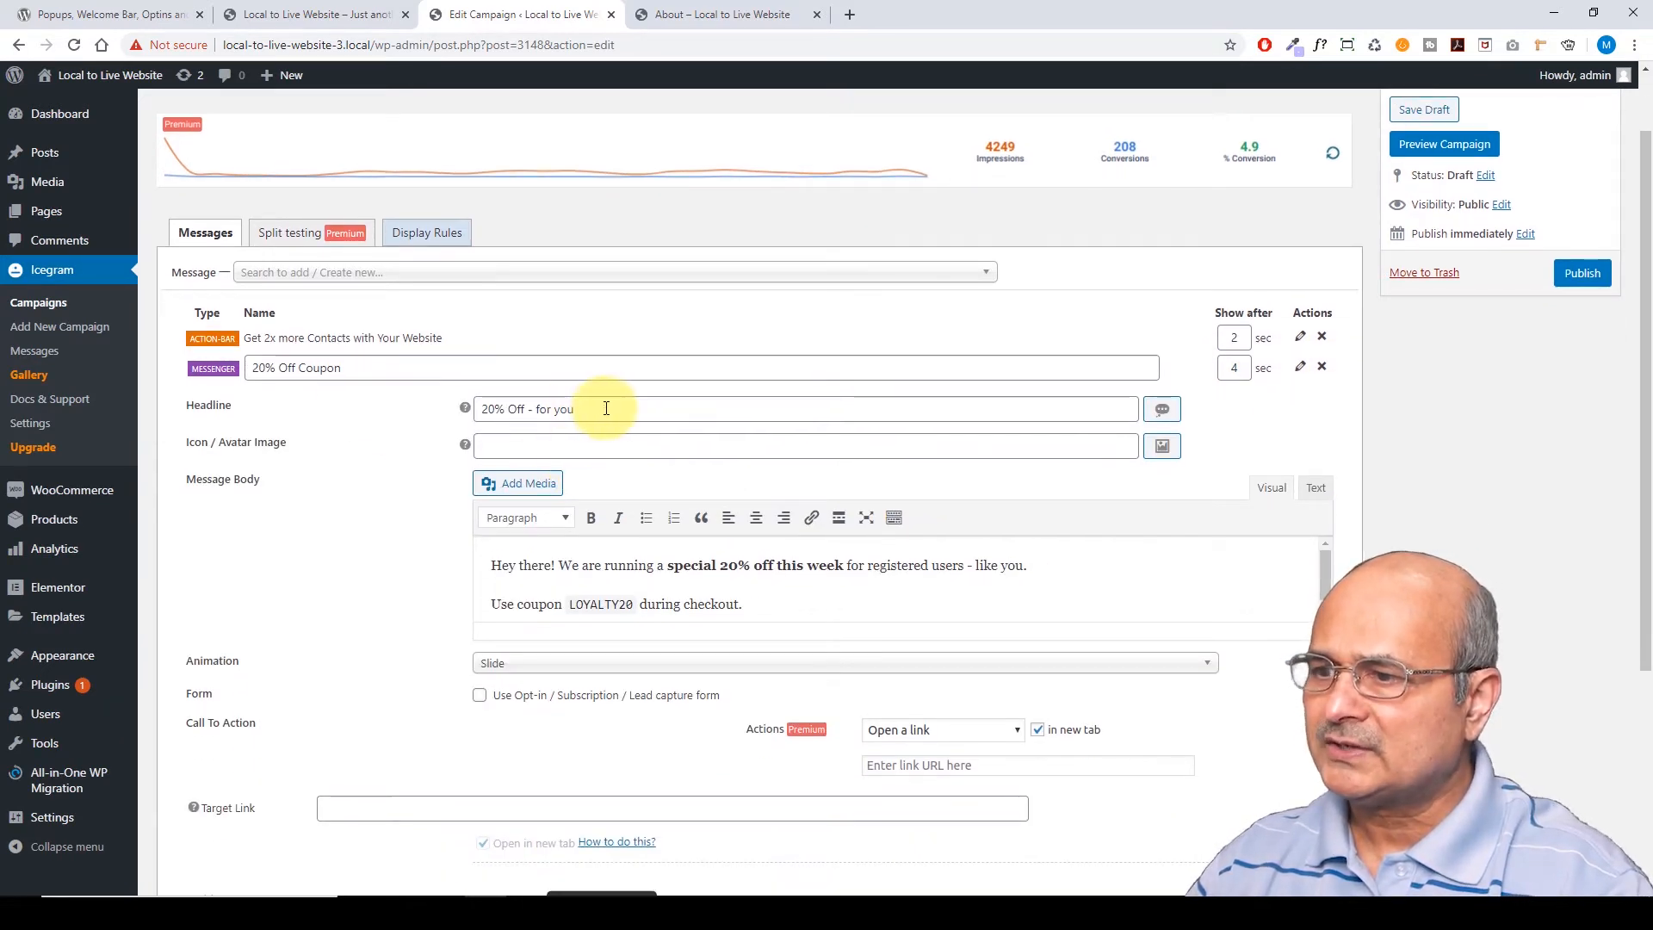
{"action": "scroll", "coordinate": [601, 406], "scroll_direction": "down", "scroll_amount": 1}
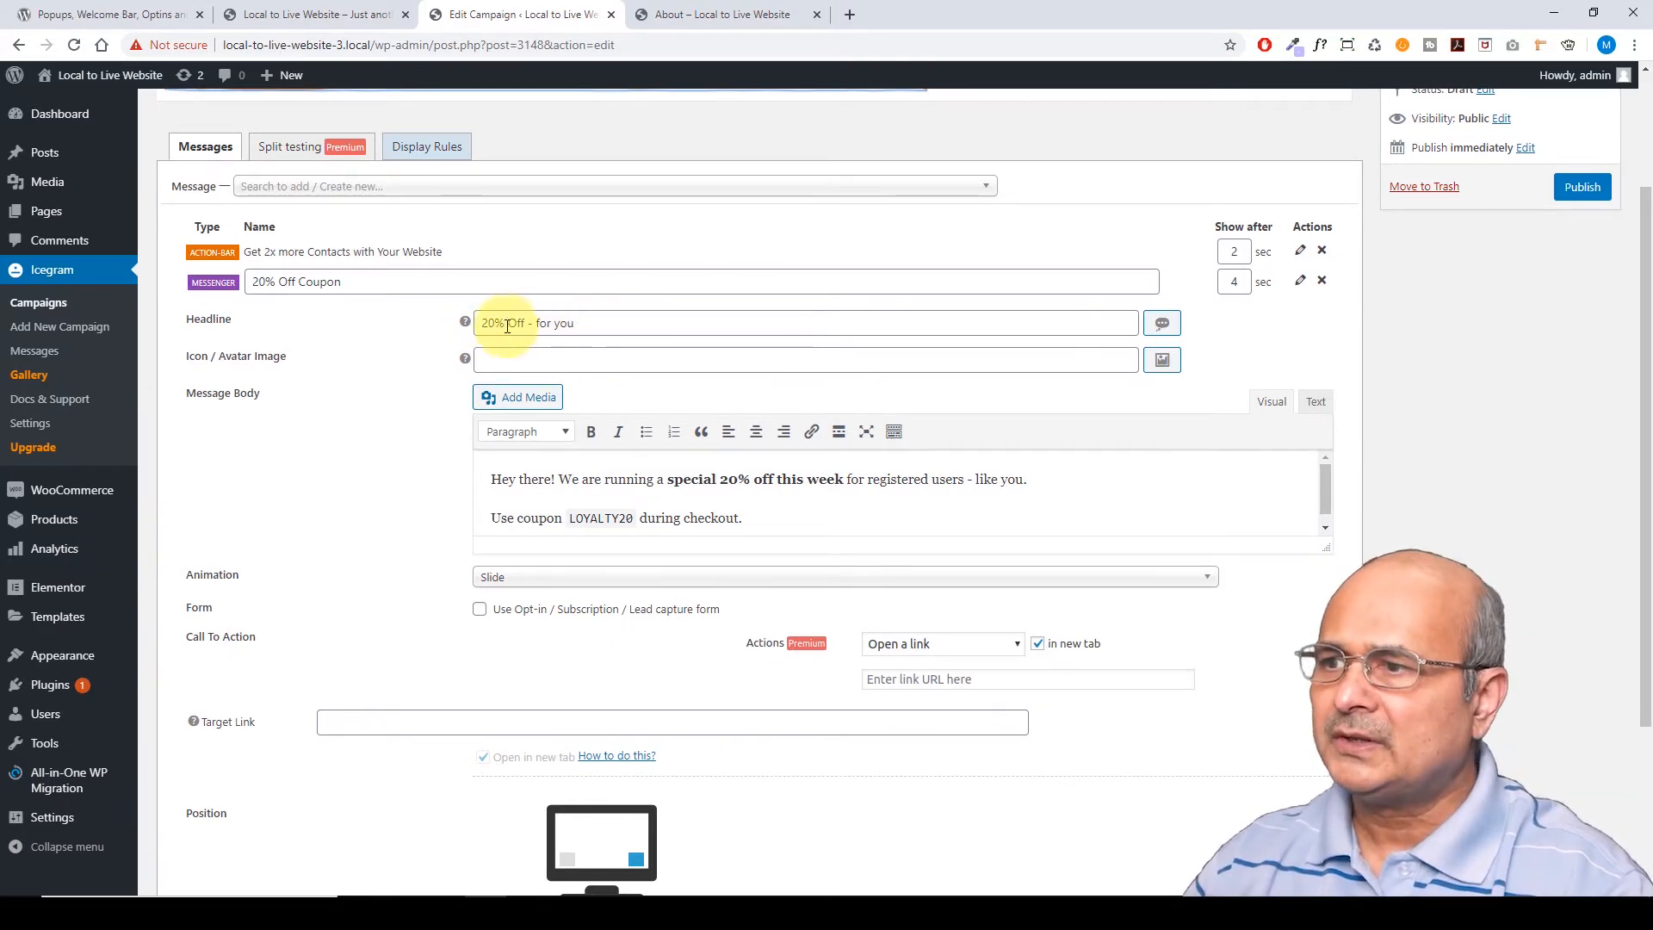
{"action": "left_click", "coordinate": [594, 324]}
{"action": "type", "text": "only on"}
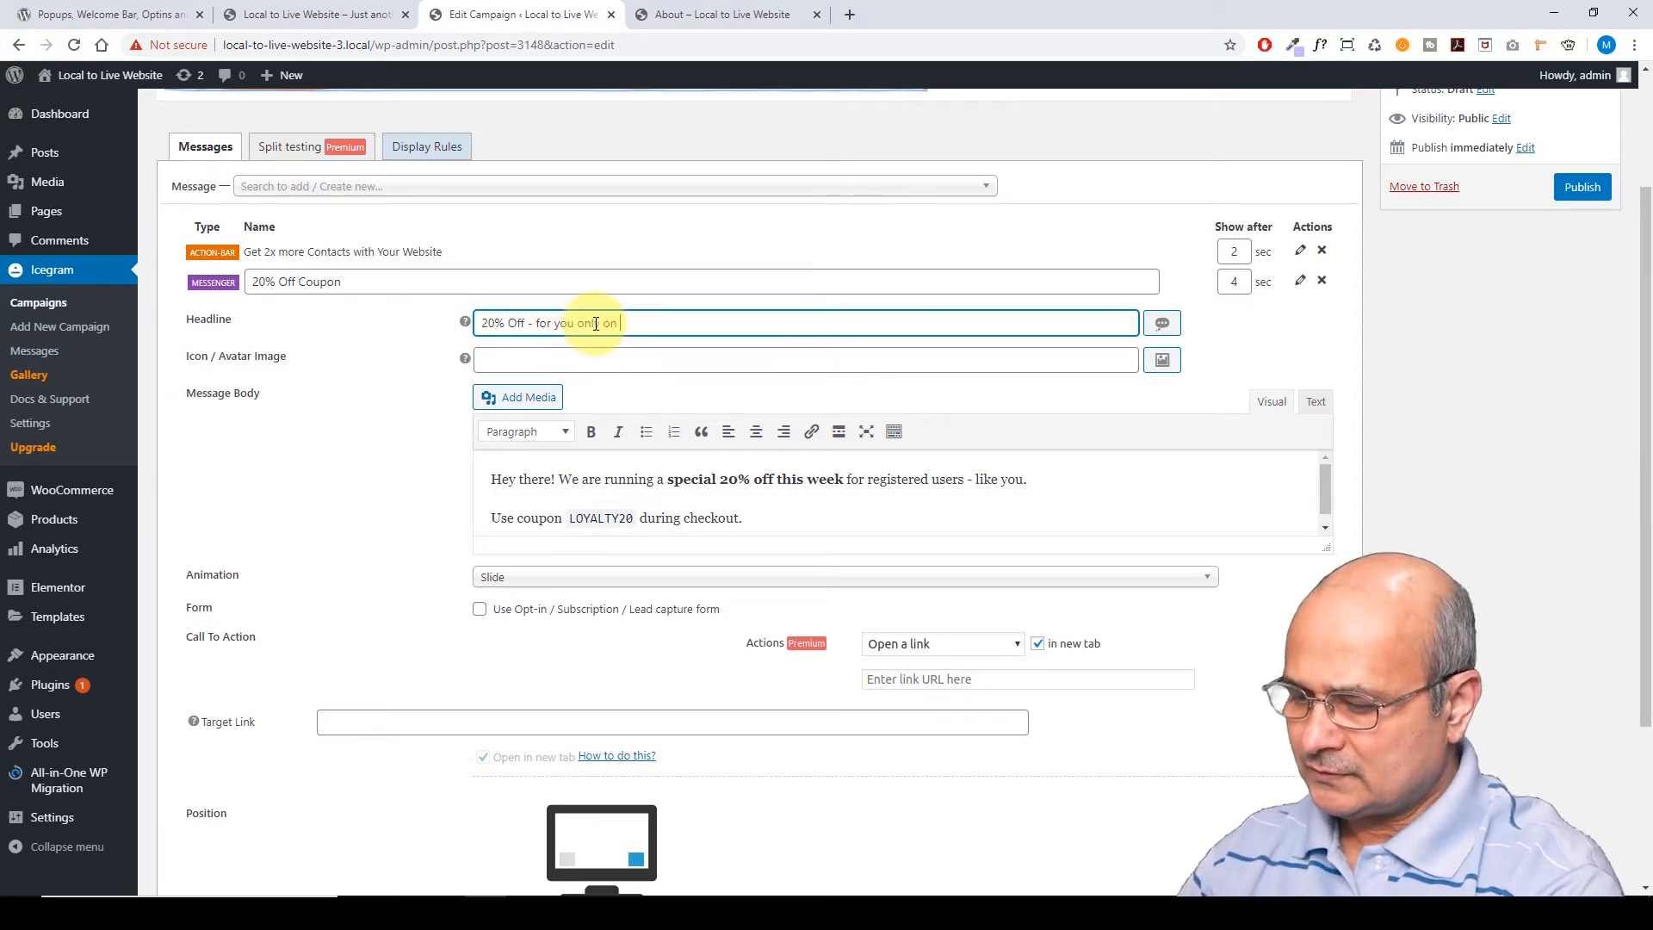
{"action": "type", "text": " first visit"}
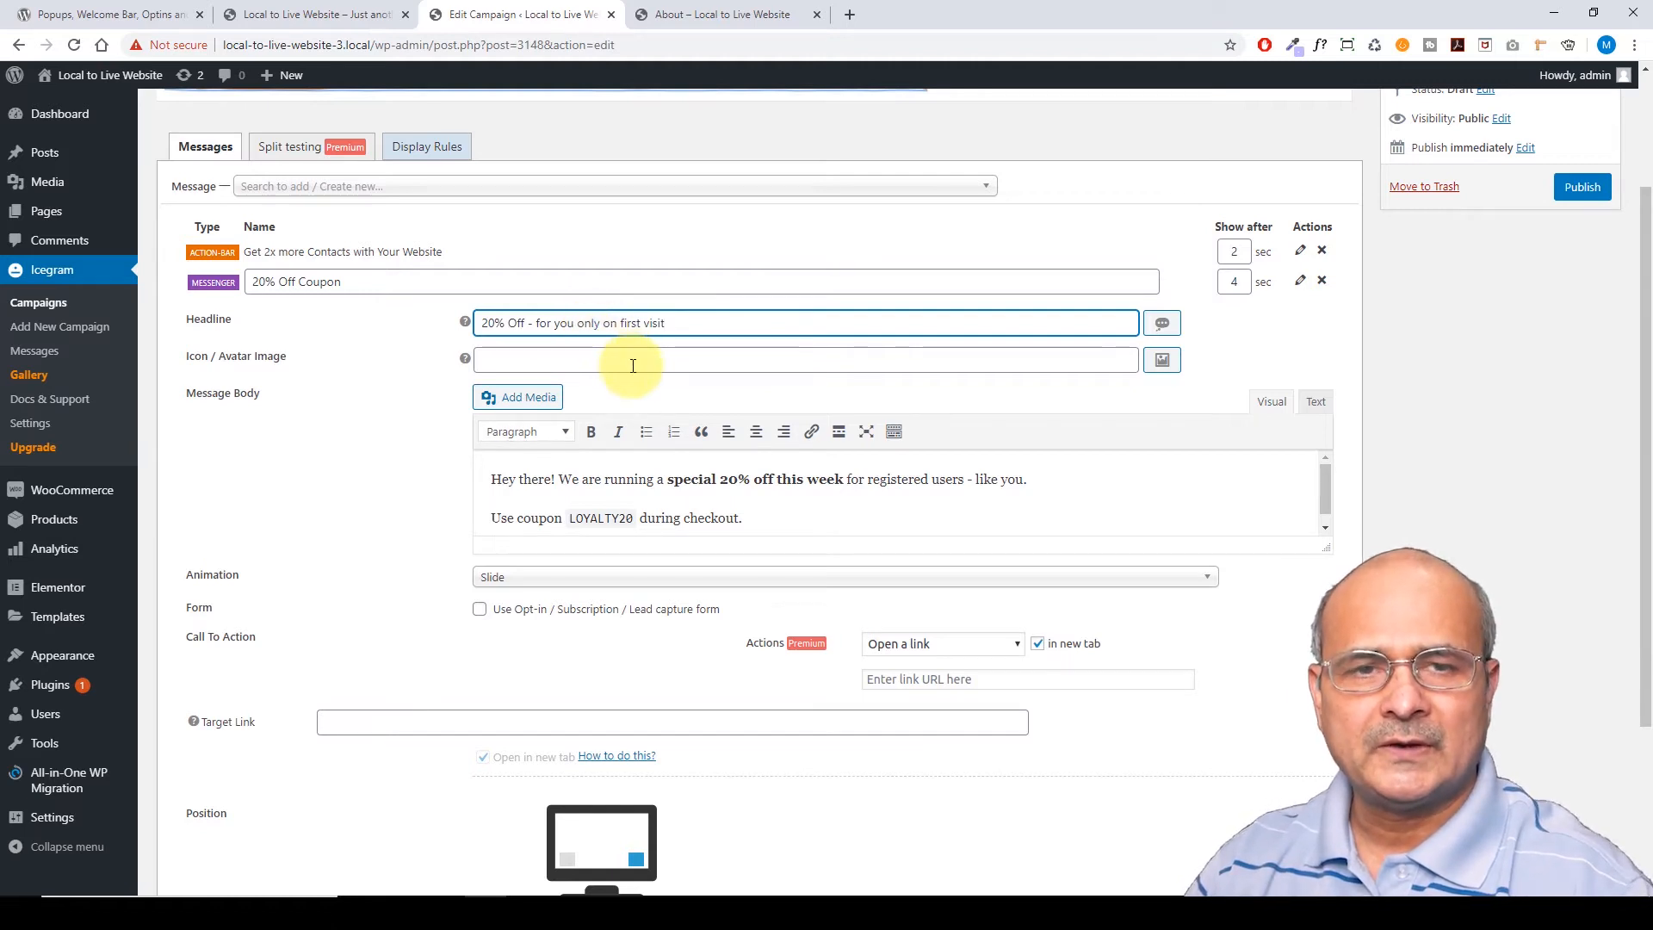
{"action": "scroll", "coordinate": [508, 504], "scroll_direction": "down", "scroll_amount": 1}
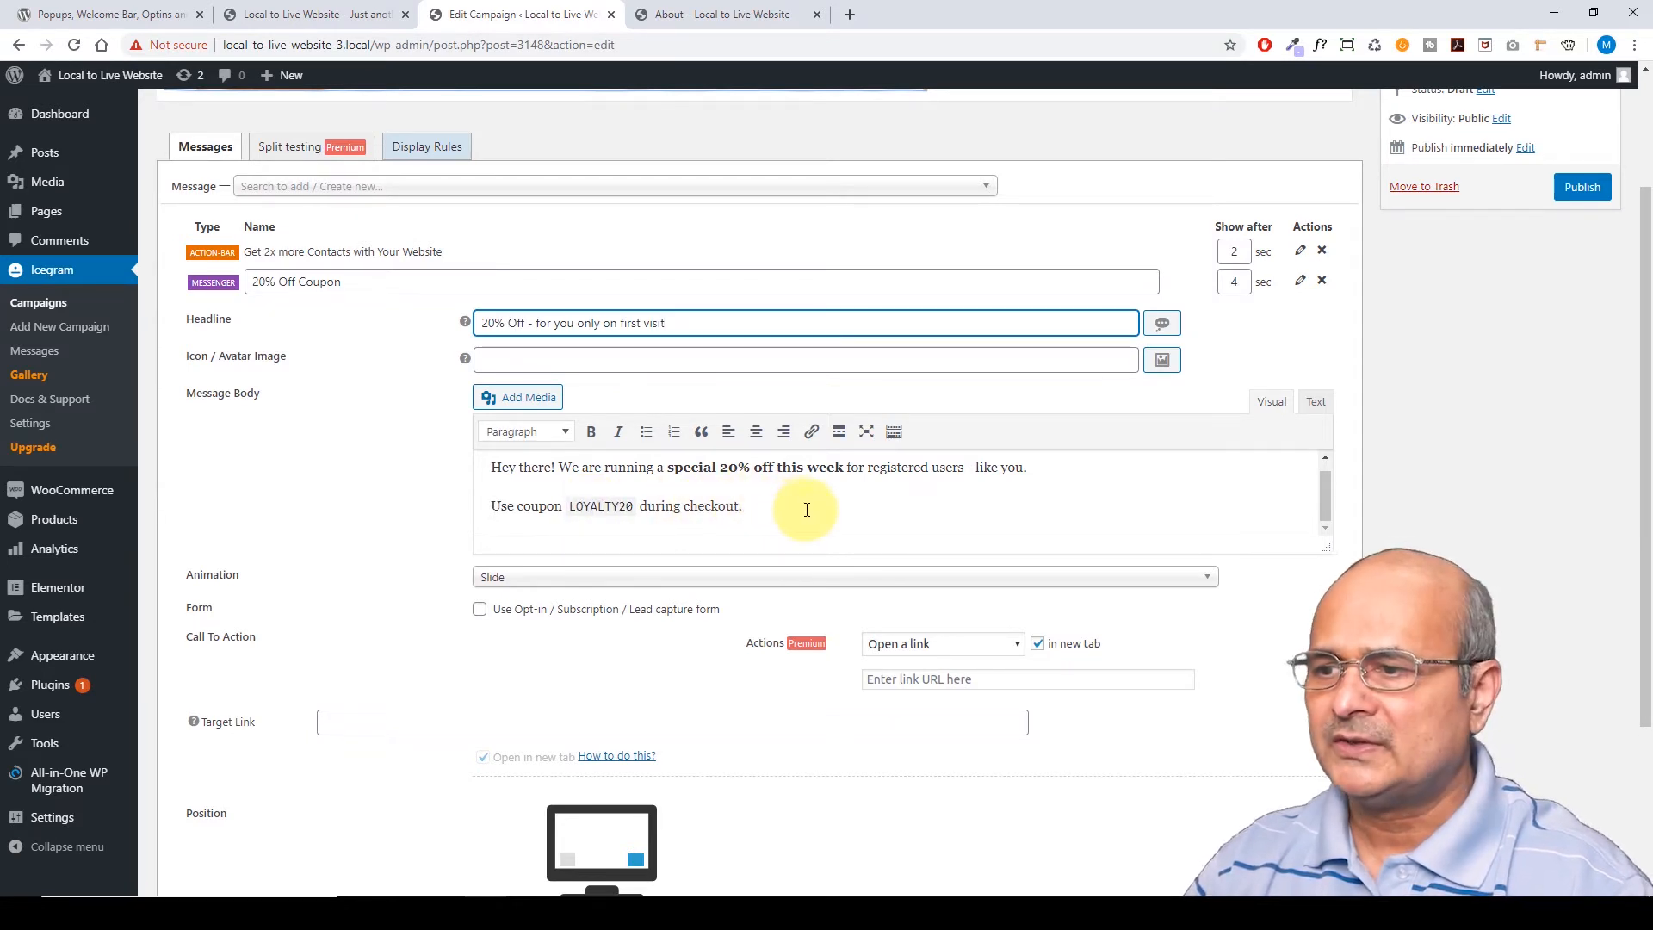
{"action": "scroll", "coordinate": [999, 520], "scroll_direction": "down", "scroll_amount": 3}
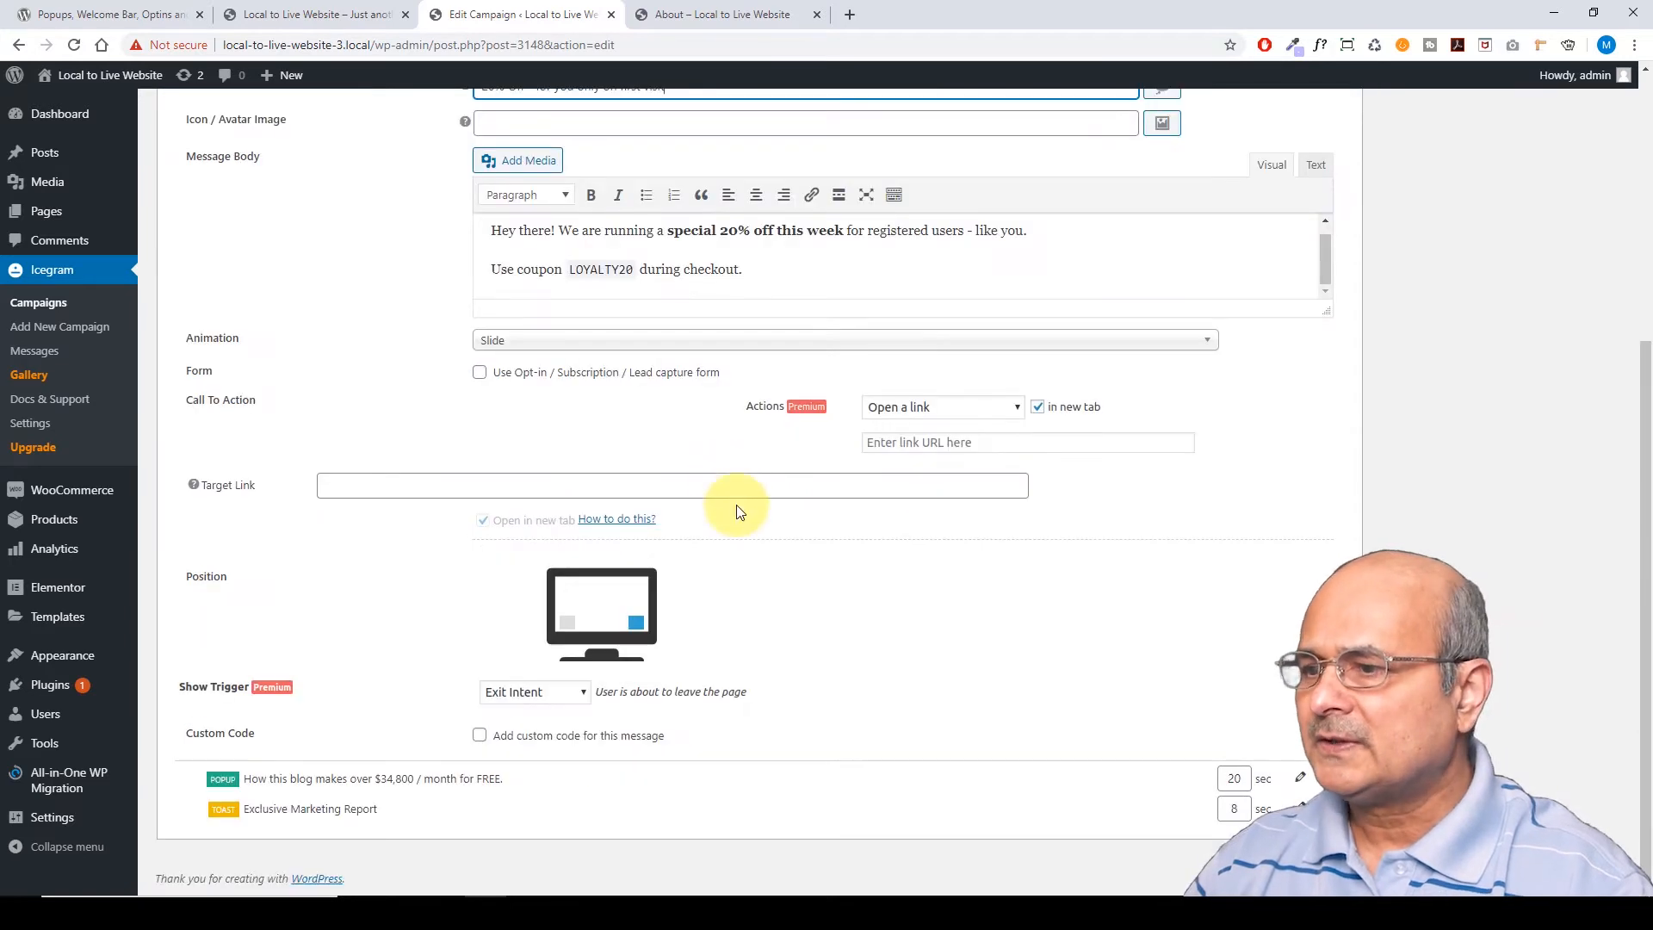
Set the coupon's Target Link to the shop URL copied from All Products, and enable custom code
{"action": "left_click", "coordinate": [337, 483]}
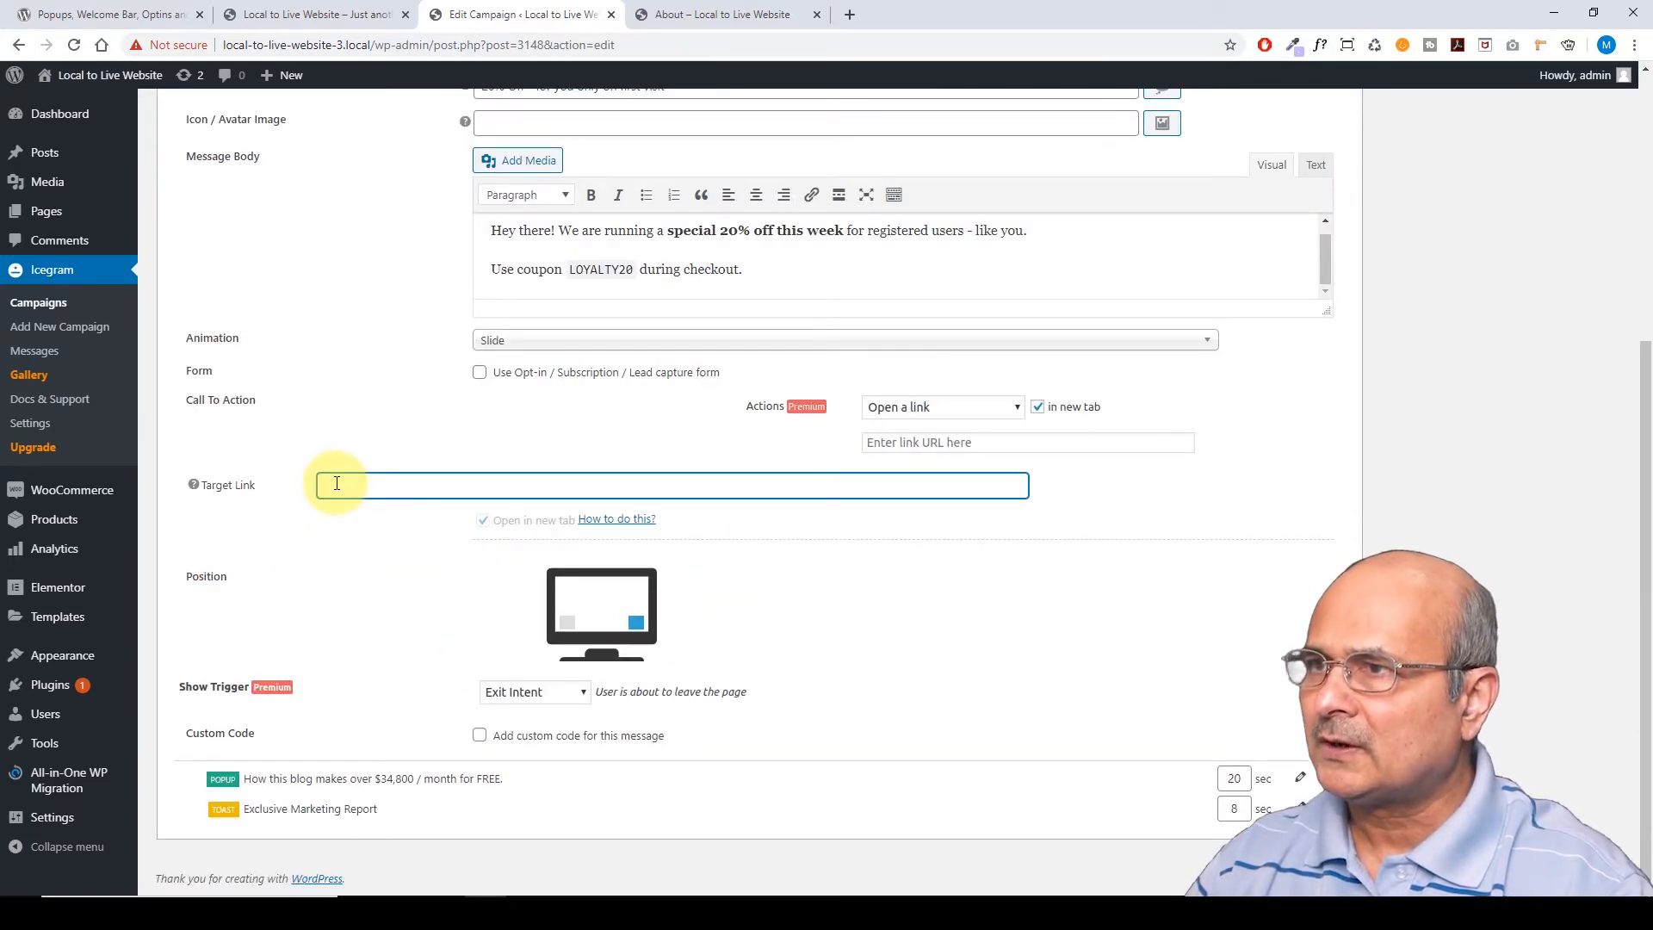
{"action": "left_click", "coordinate": [723, 14]}
{"action": "left_click", "coordinate": [998, 172]}
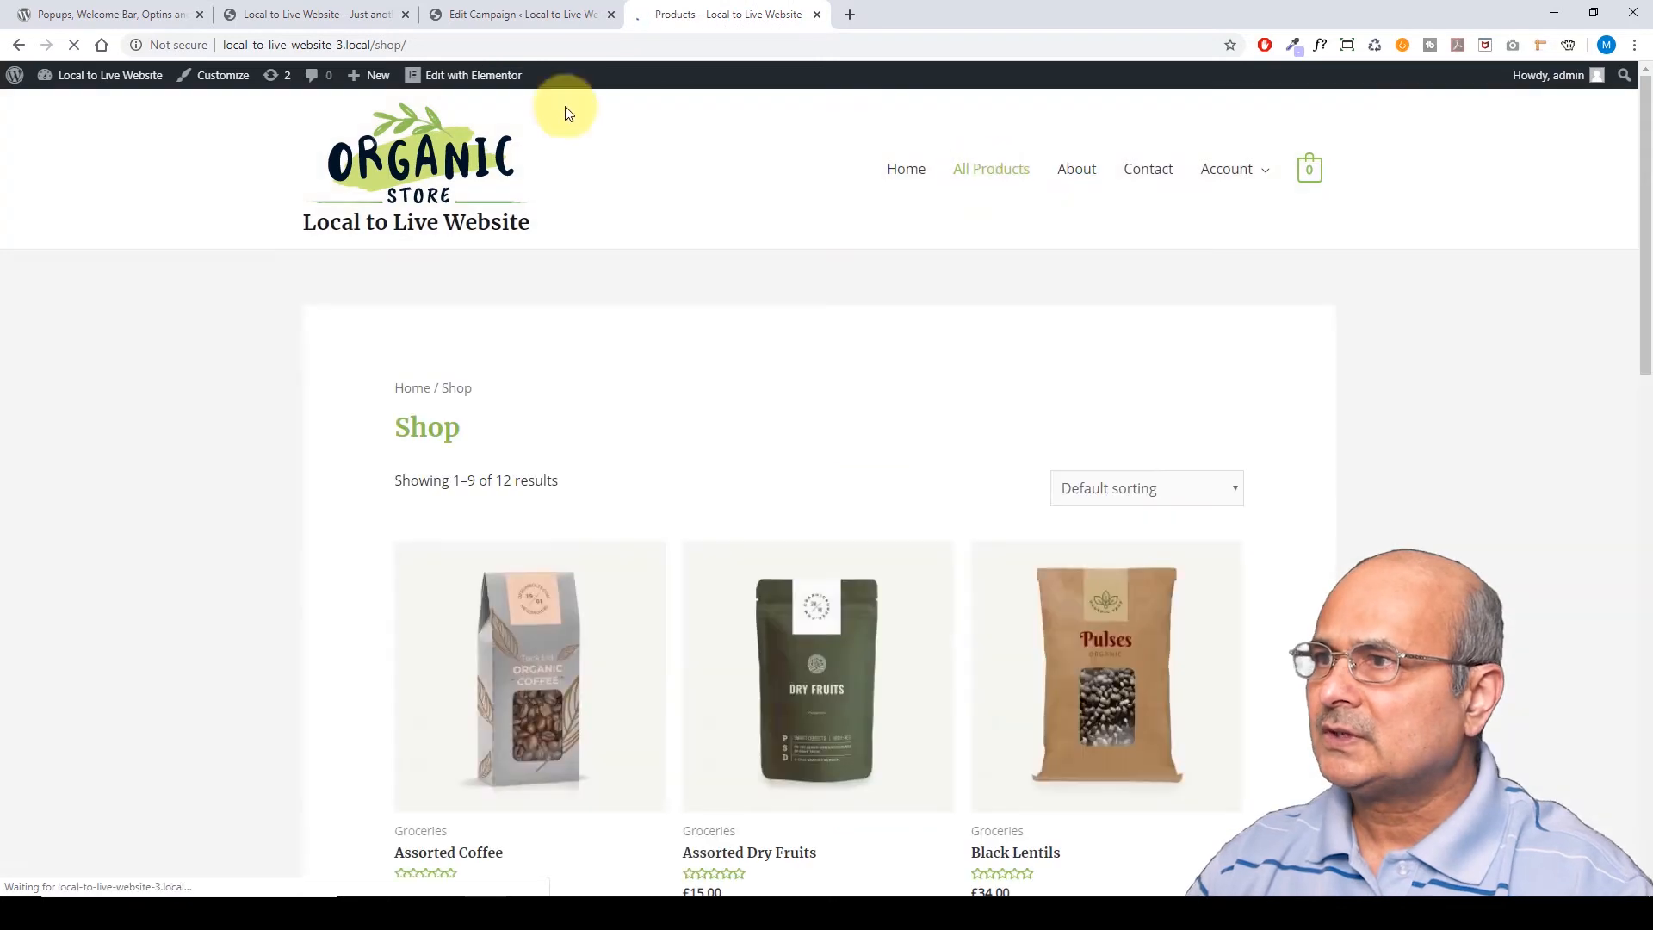
{"action": "left_click", "coordinate": [361, 46]}
{"action": "key", "text": "ctrl+c"}
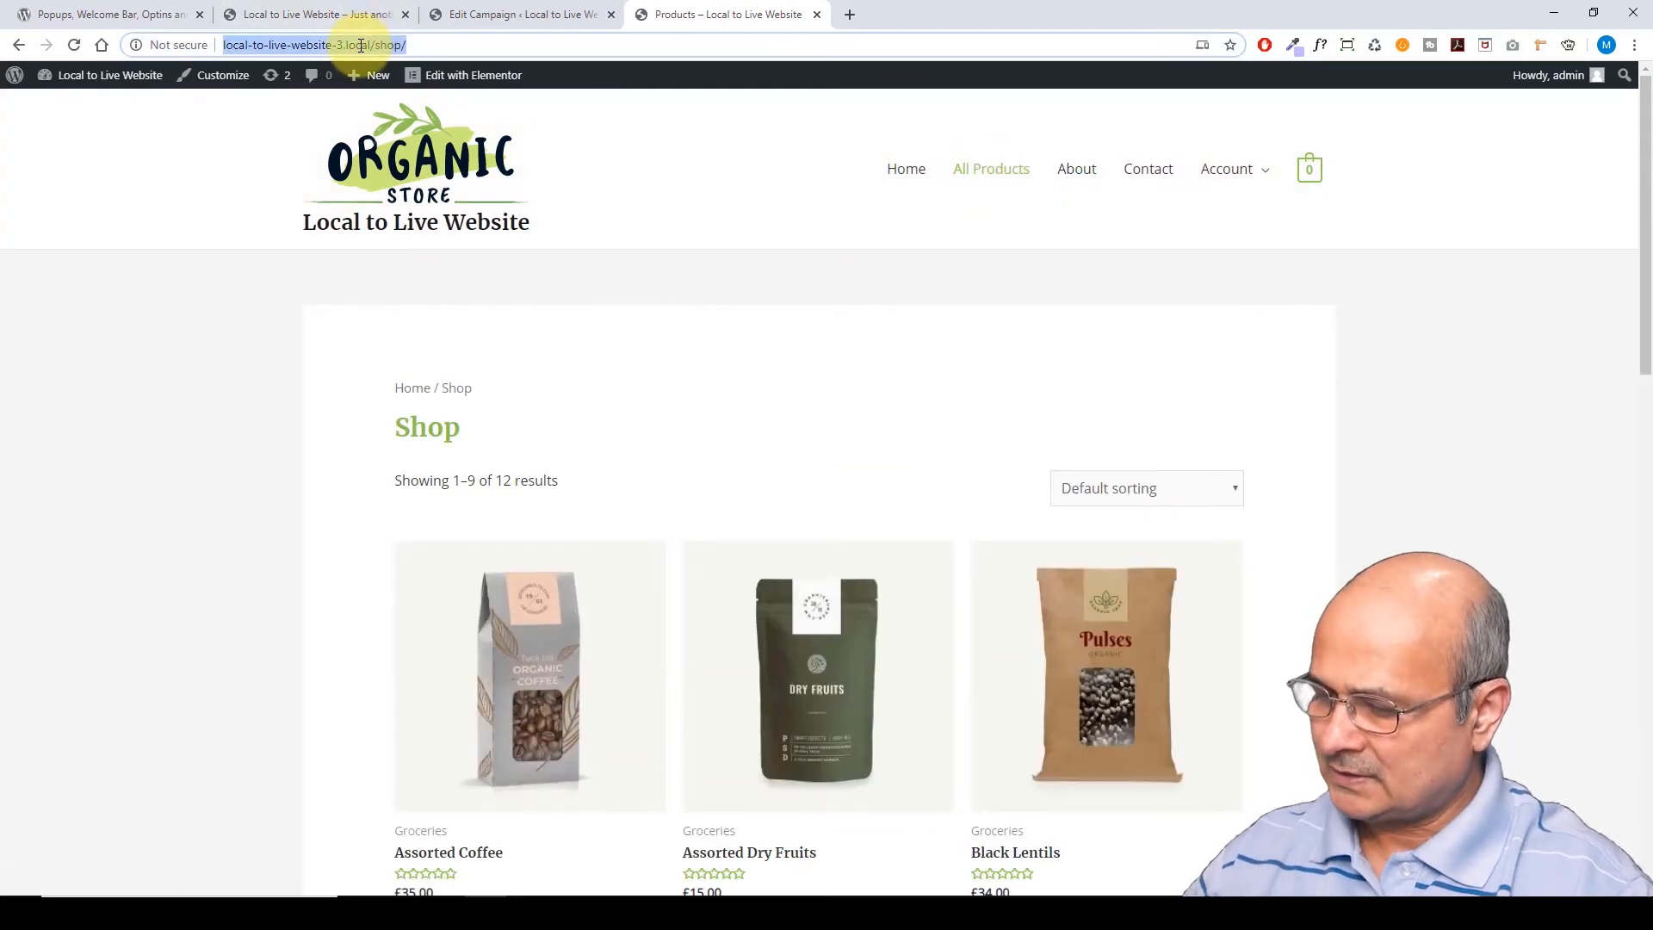
{"action": "left_click", "coordinate": [489, 12]}
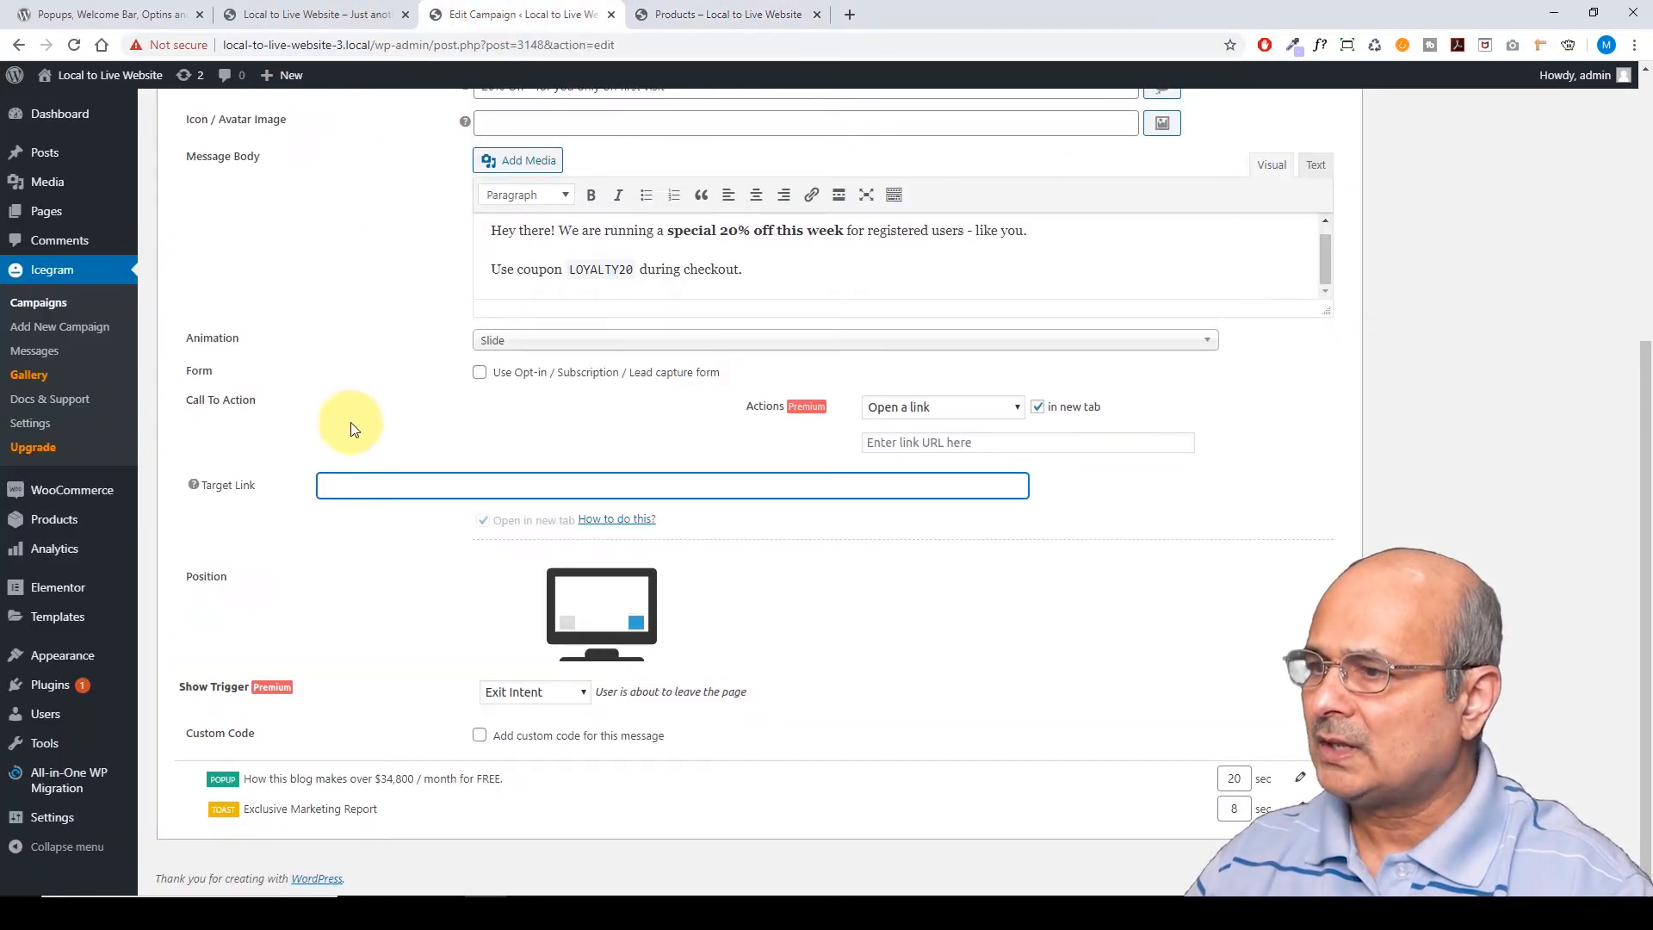
{"action": "key", "text": "ctrl+v"}
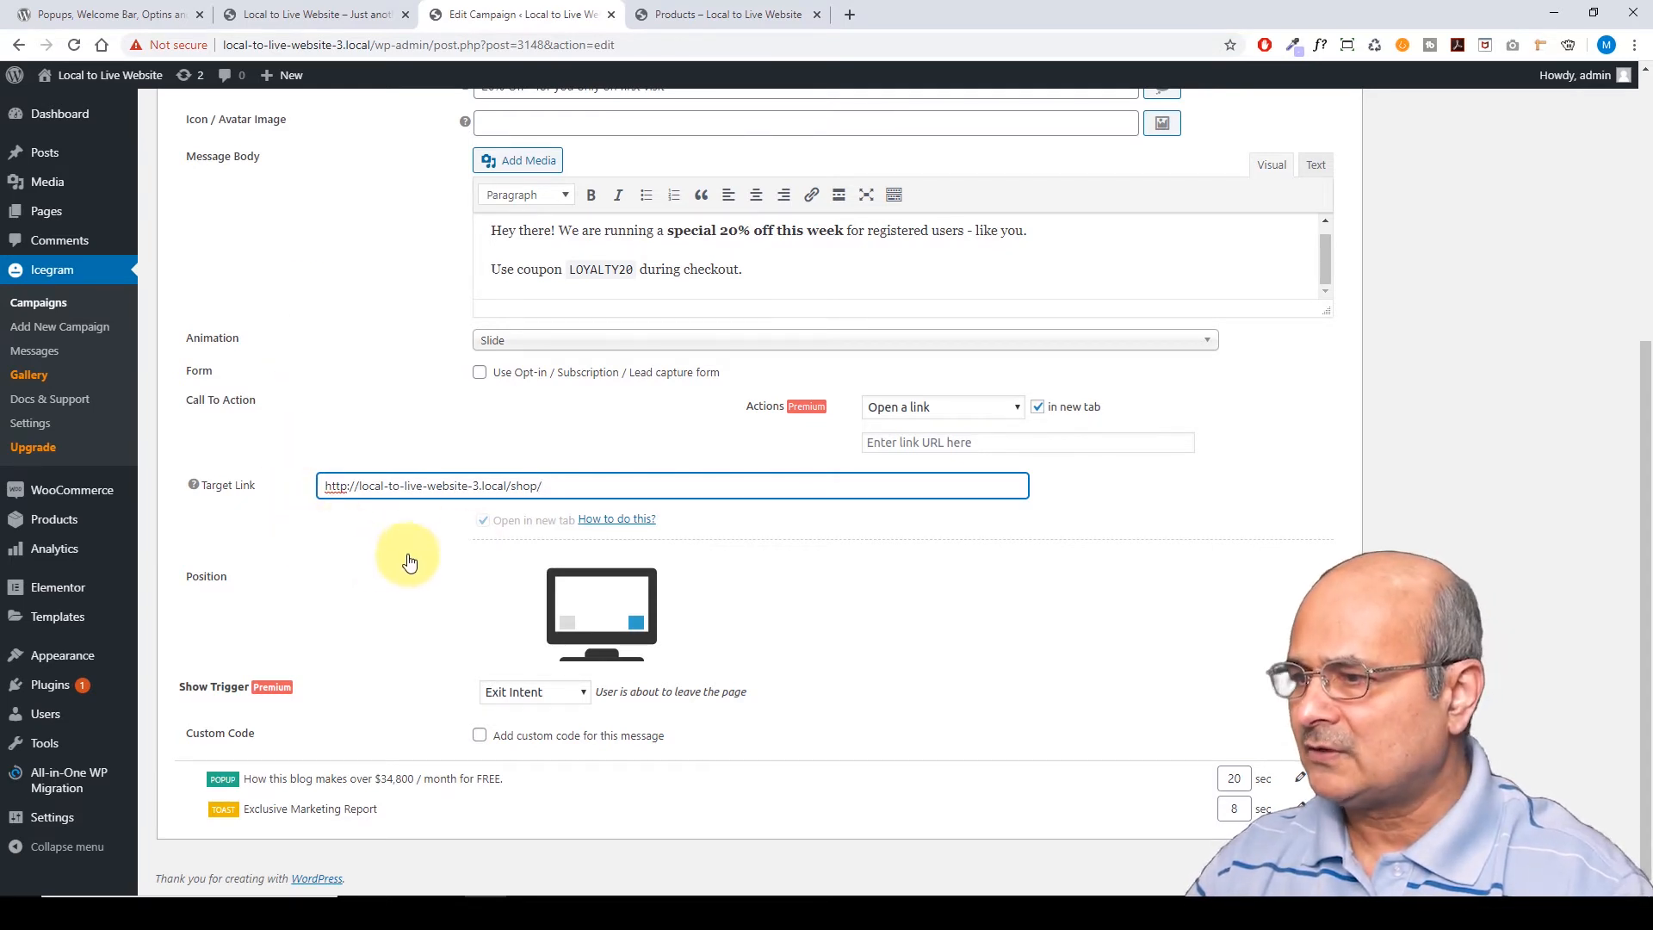
{"action": "left_click", "coordinate": [480, 738]}
Switch custom code off and set the coupon message position to bottom right
{"action": "scroll", "coordinate": [465, 672], "scroll_direction": "down", "scroll_amount": 3}
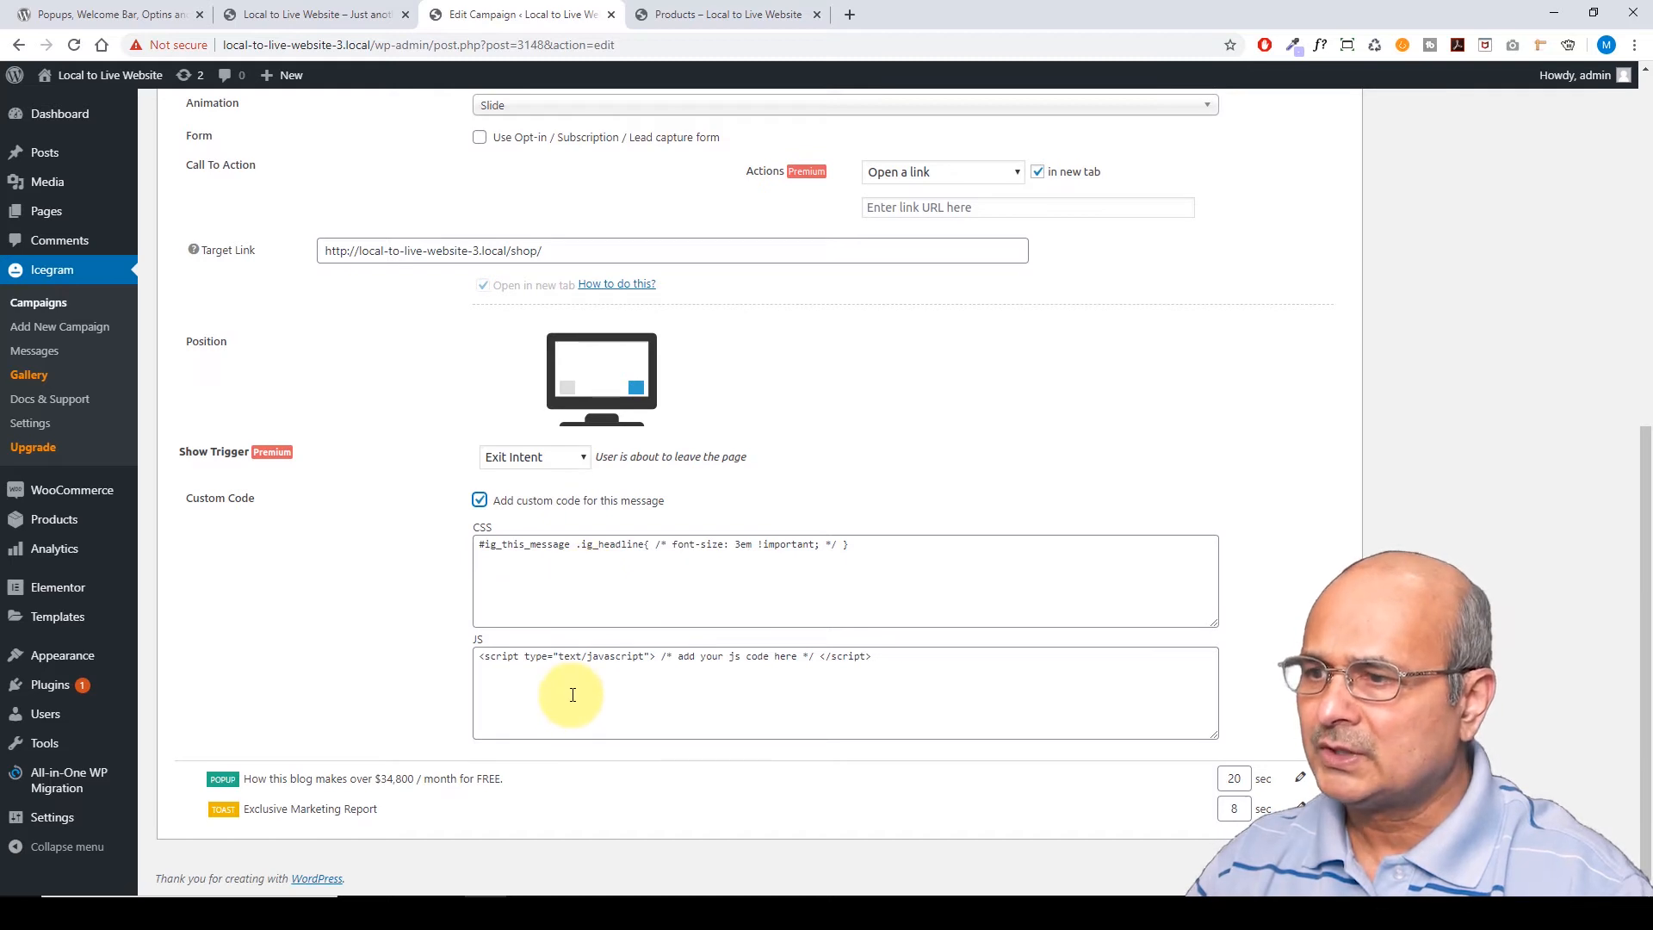
{"action": "left_click", "coordinate": [480, 502]}
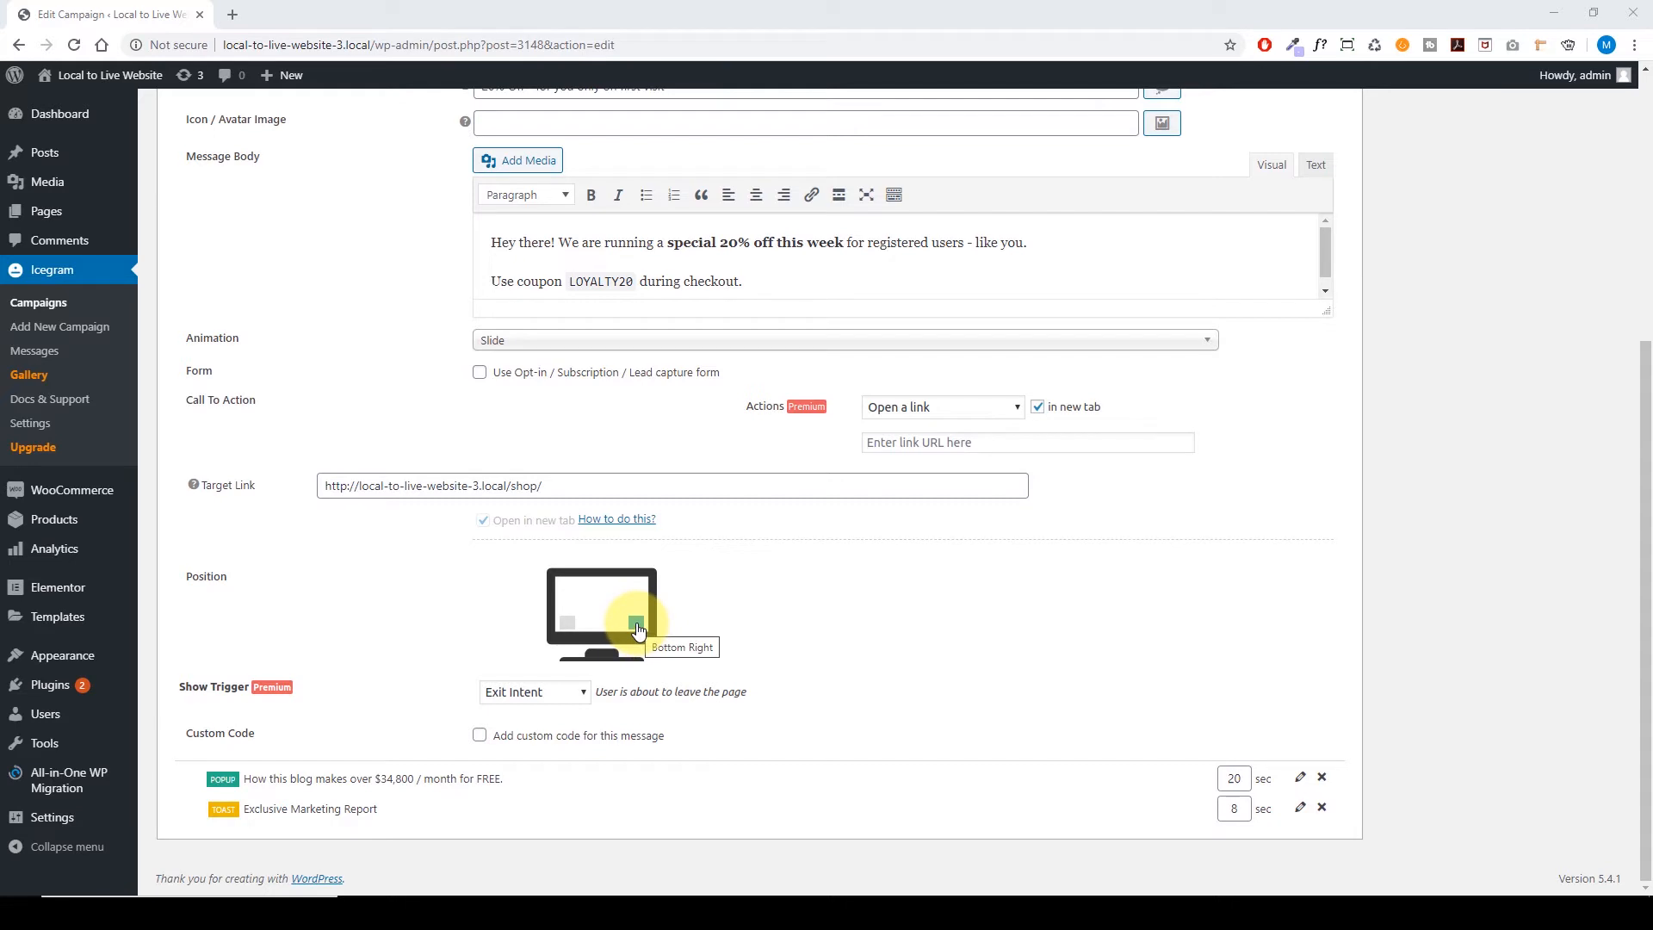
{"action": "left_click", "coordinate": [565, 631]}
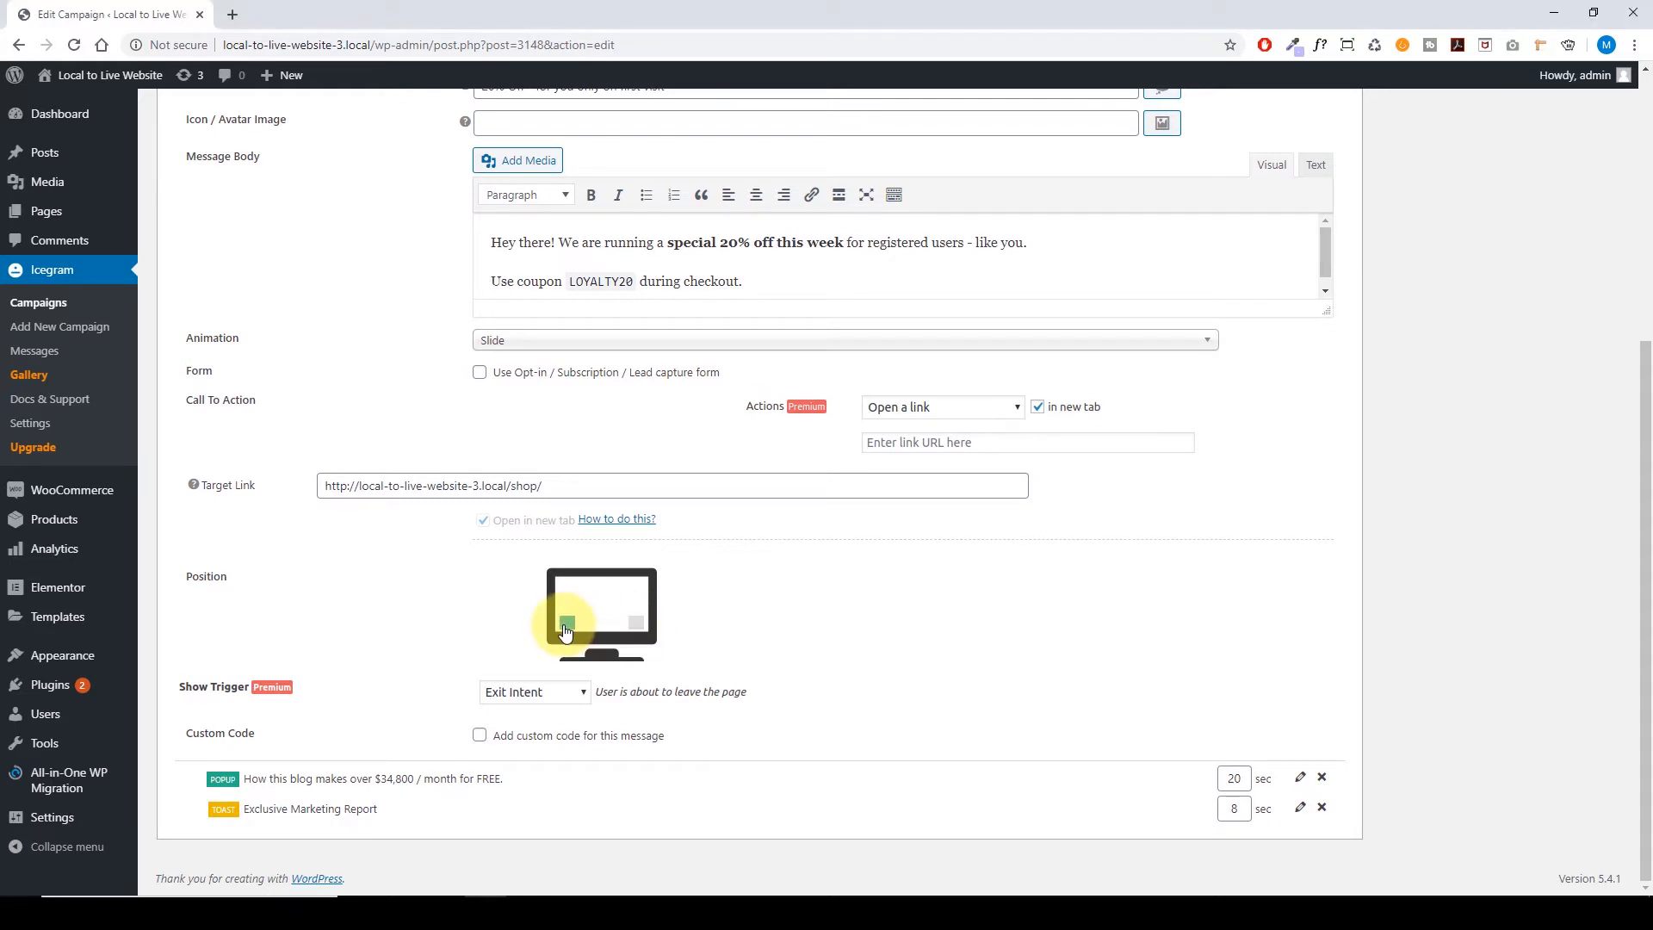
{"action": "left_click", "coordinate": [637, 622]}
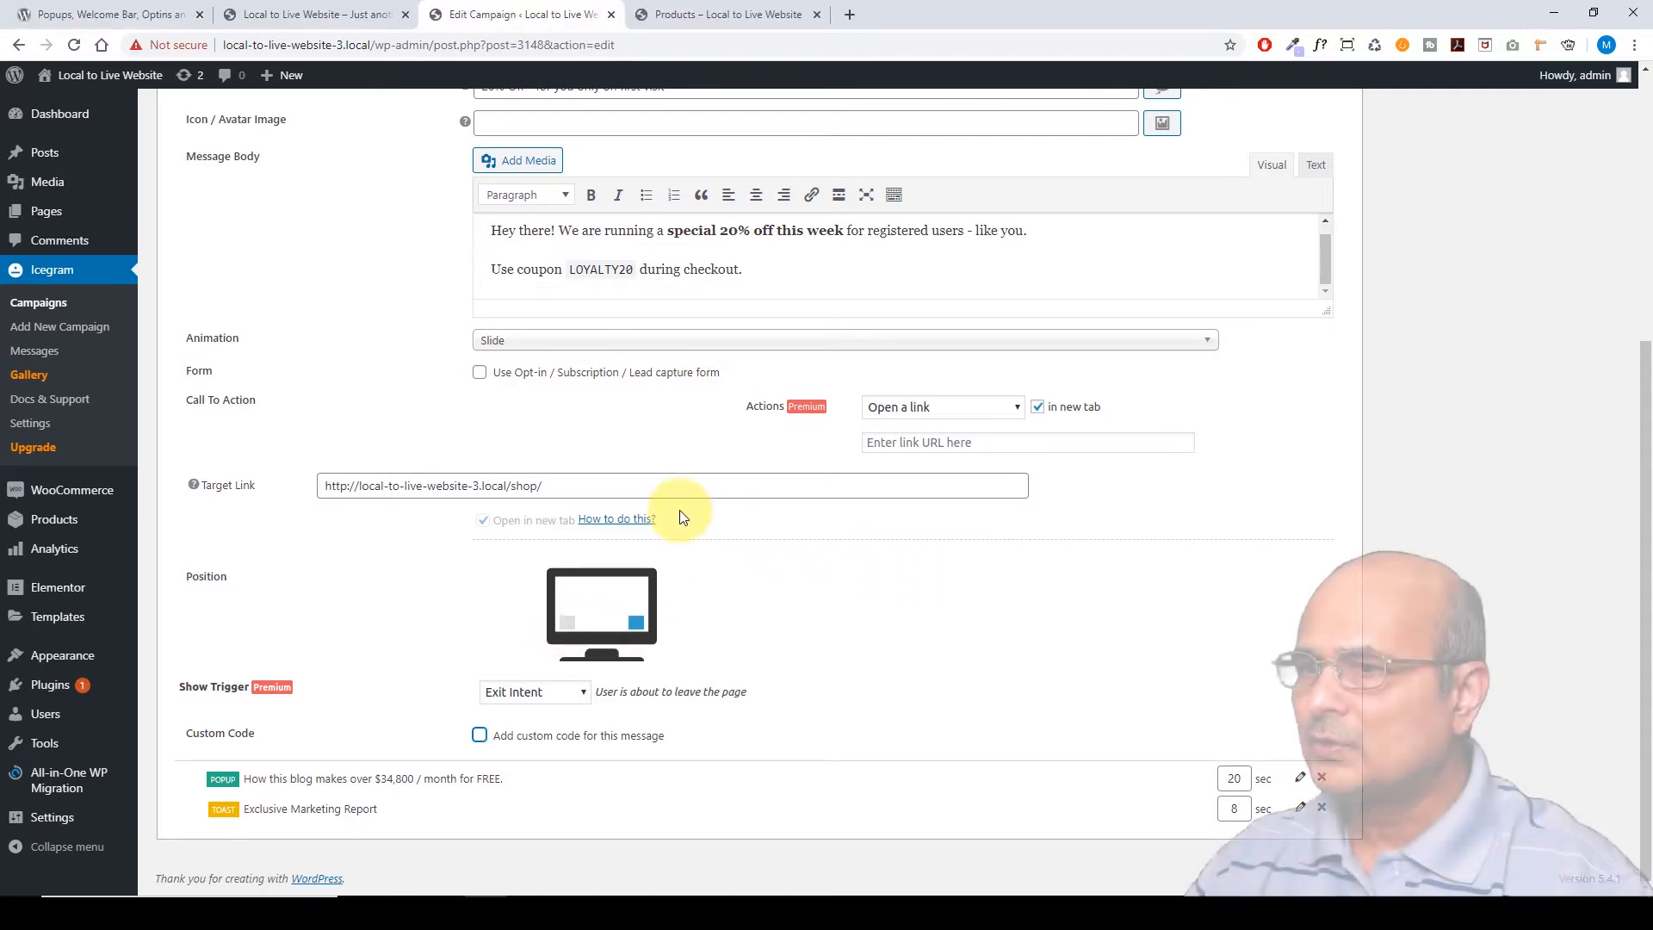
{"action": "scroll", "coordinate": [314, 417], "scroll_direction": "up", "scroll_amount": 8}
{"action": "scroll", "coordinate": [313, 472], "scroll_direction": "down", "scroll_amount": 8}
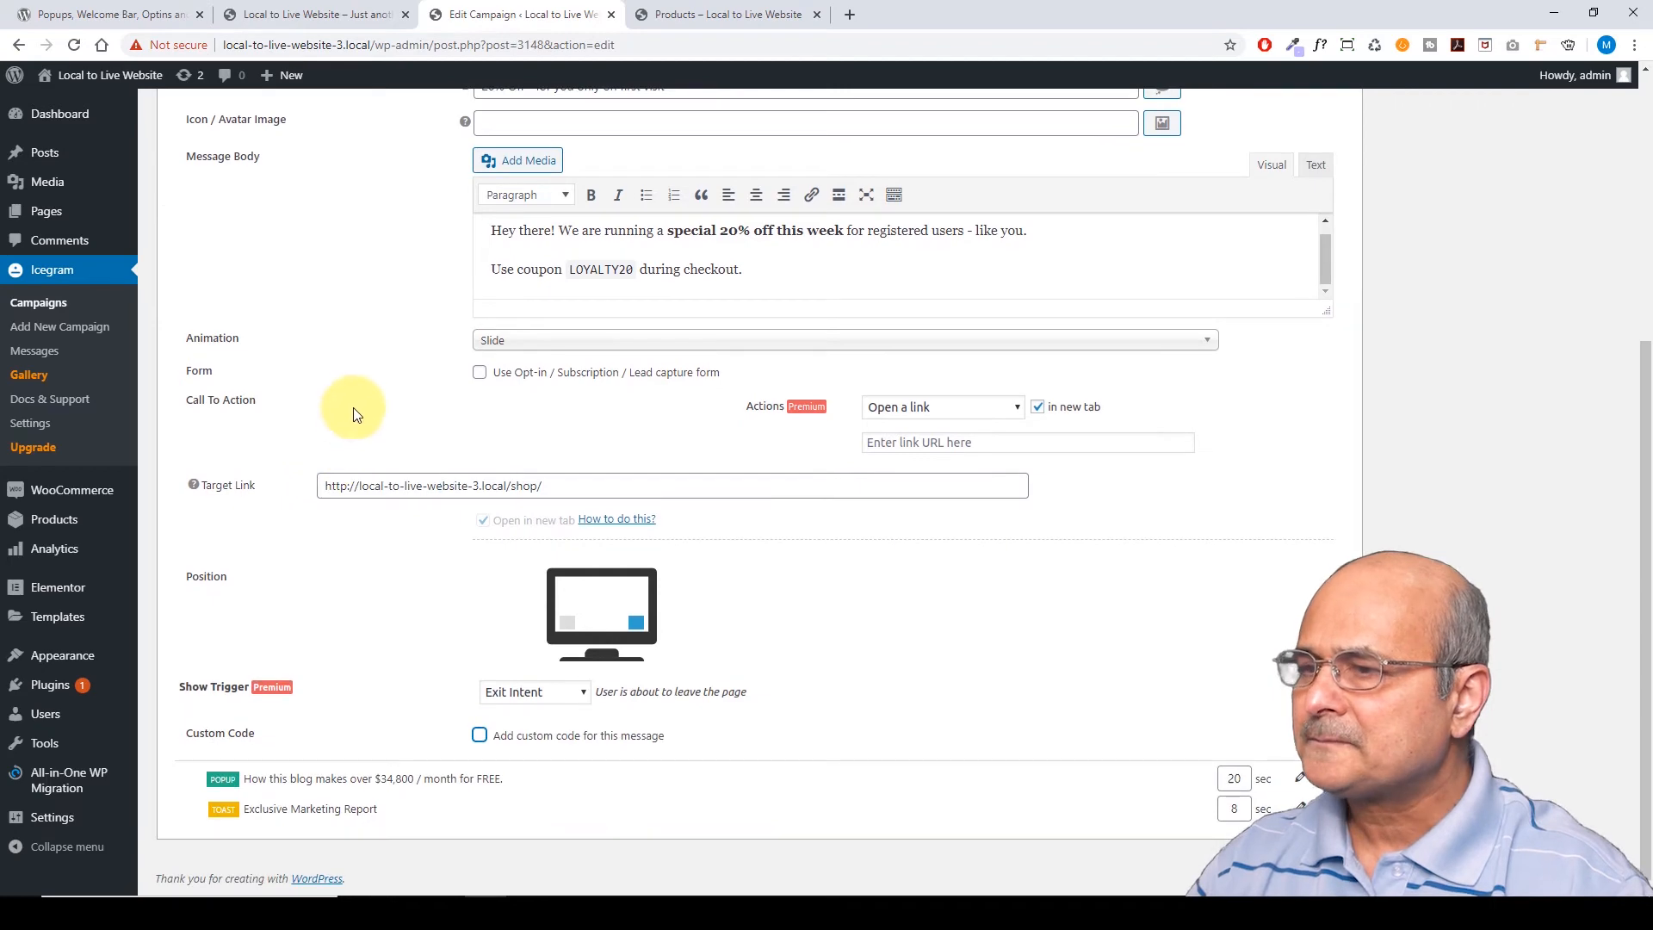
{"action": "scroll", "coordinate": [361, 404], "scroll_direction": "up", "scroll_amount": 3}
{"action": "scroll", "coordinate": [369, 395], "scroll_direction": "down", "scroll_amount": 3}
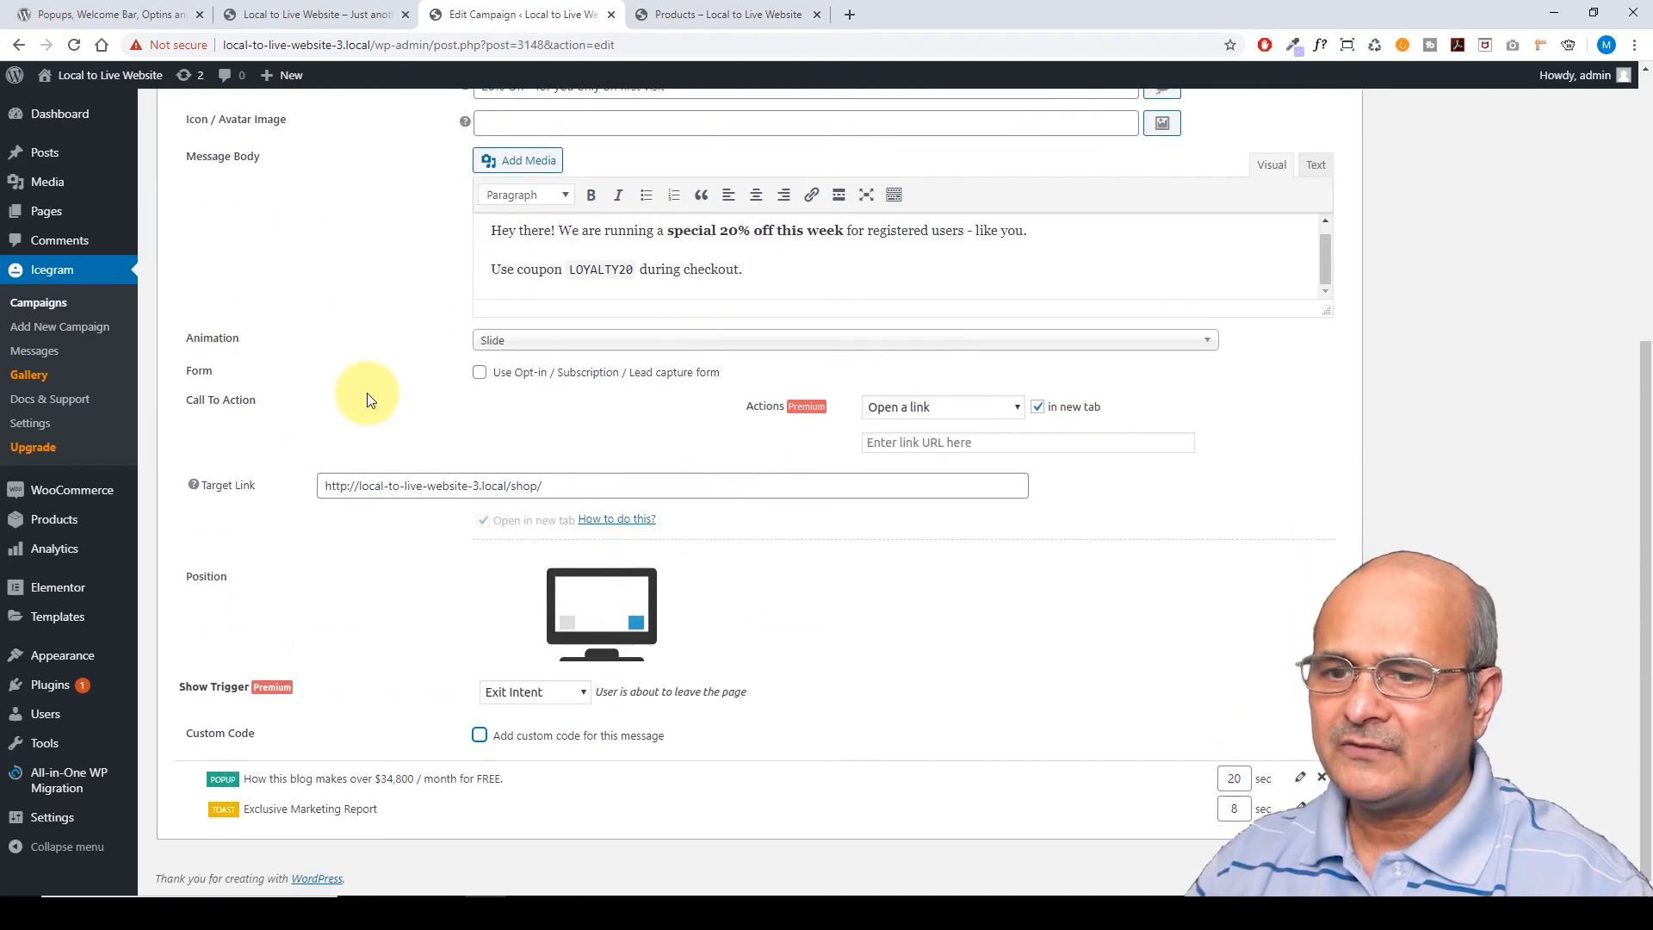
{"action": "scroll", "coordinate": [369, 396], "scroll_direction": "up", "scroll_amount": 3}
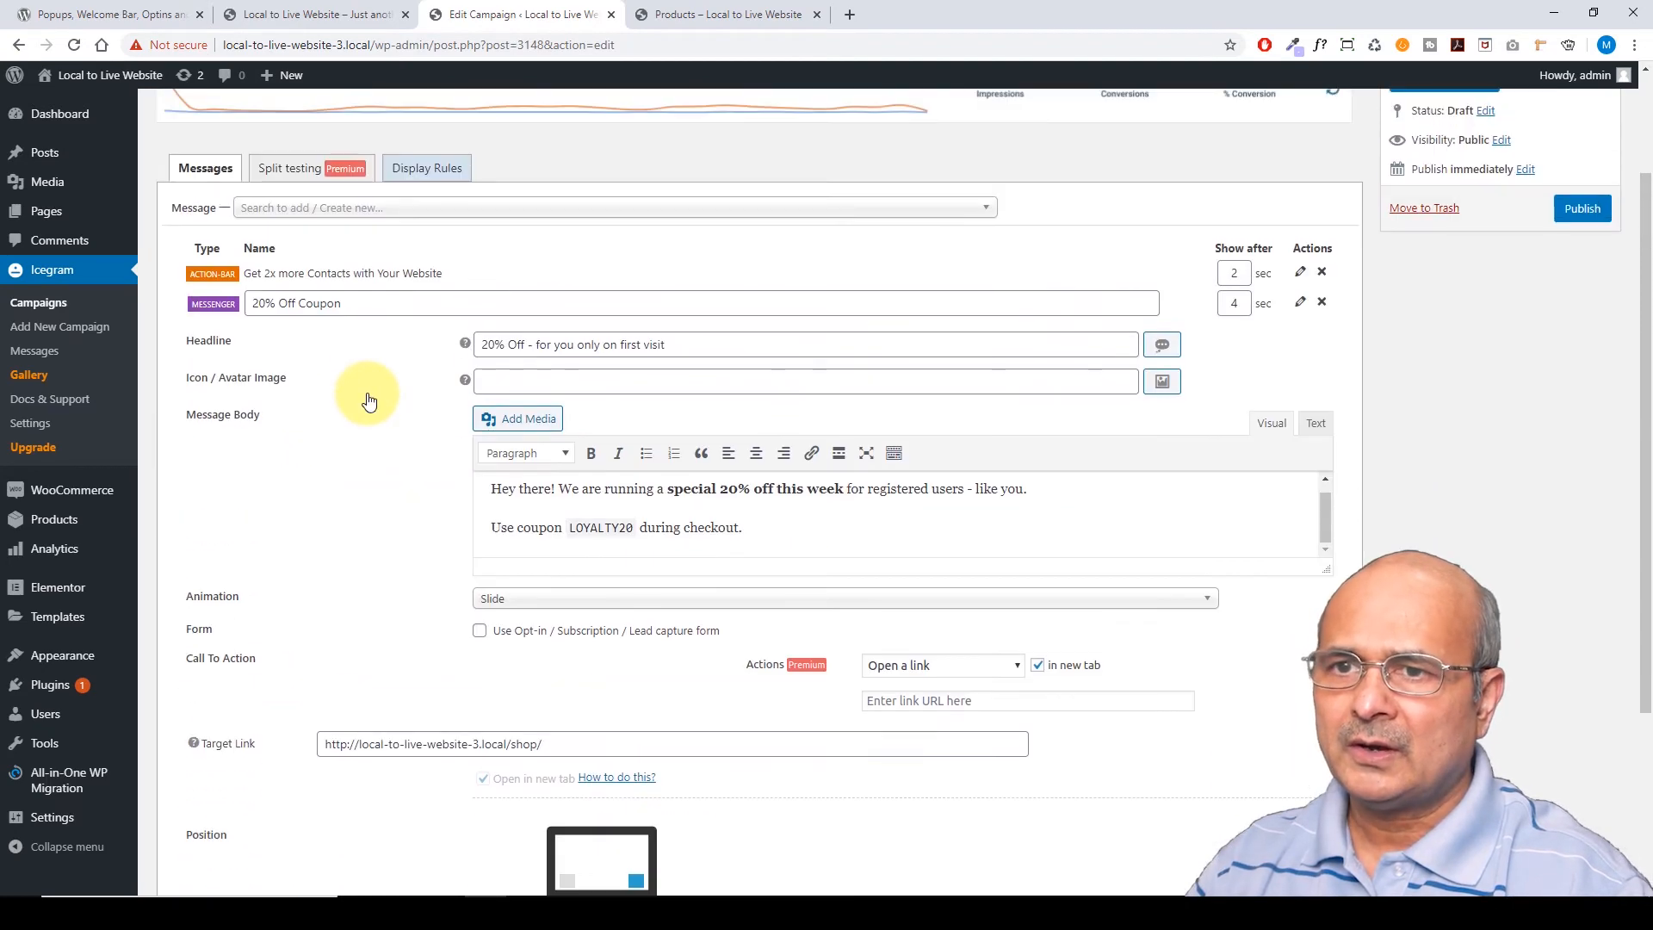
Collapse the 20% Off Coupon message and expand the blog earnings popup message's settings
{"action": "left_click", "coordinate": [1300, 302]}
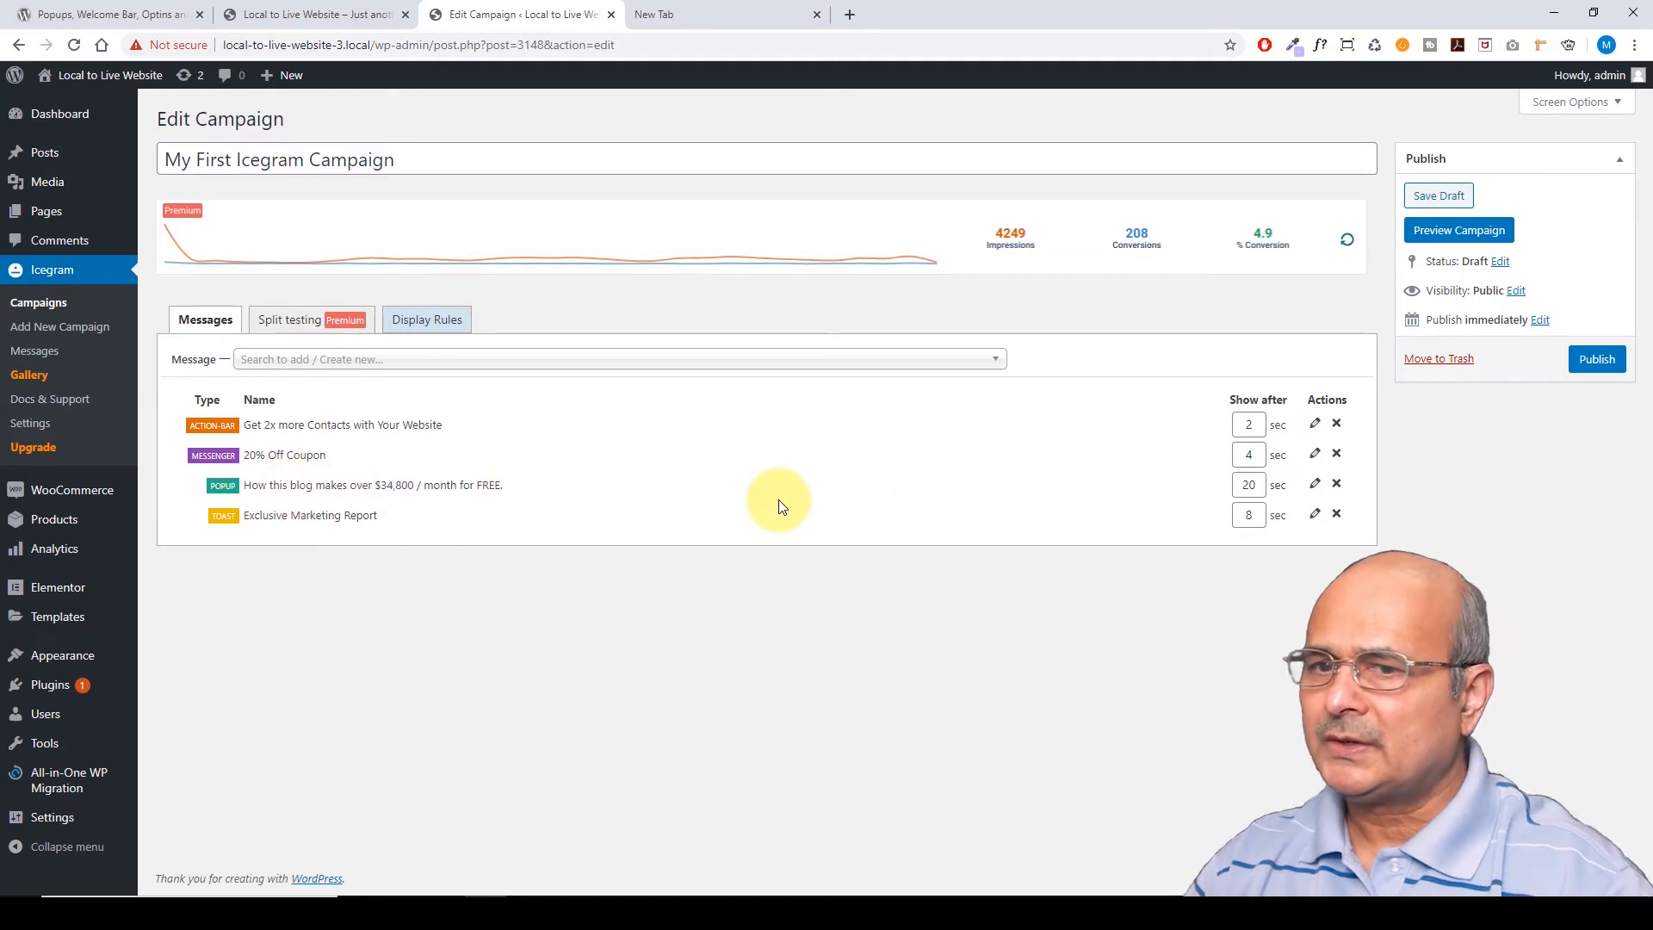
{"action": "left_click", "coordinate": [1315, 485]}
{"action": "scroll", "coordinate": [952, 517], "scroll_direction": "down", "scroll_amount": 3}
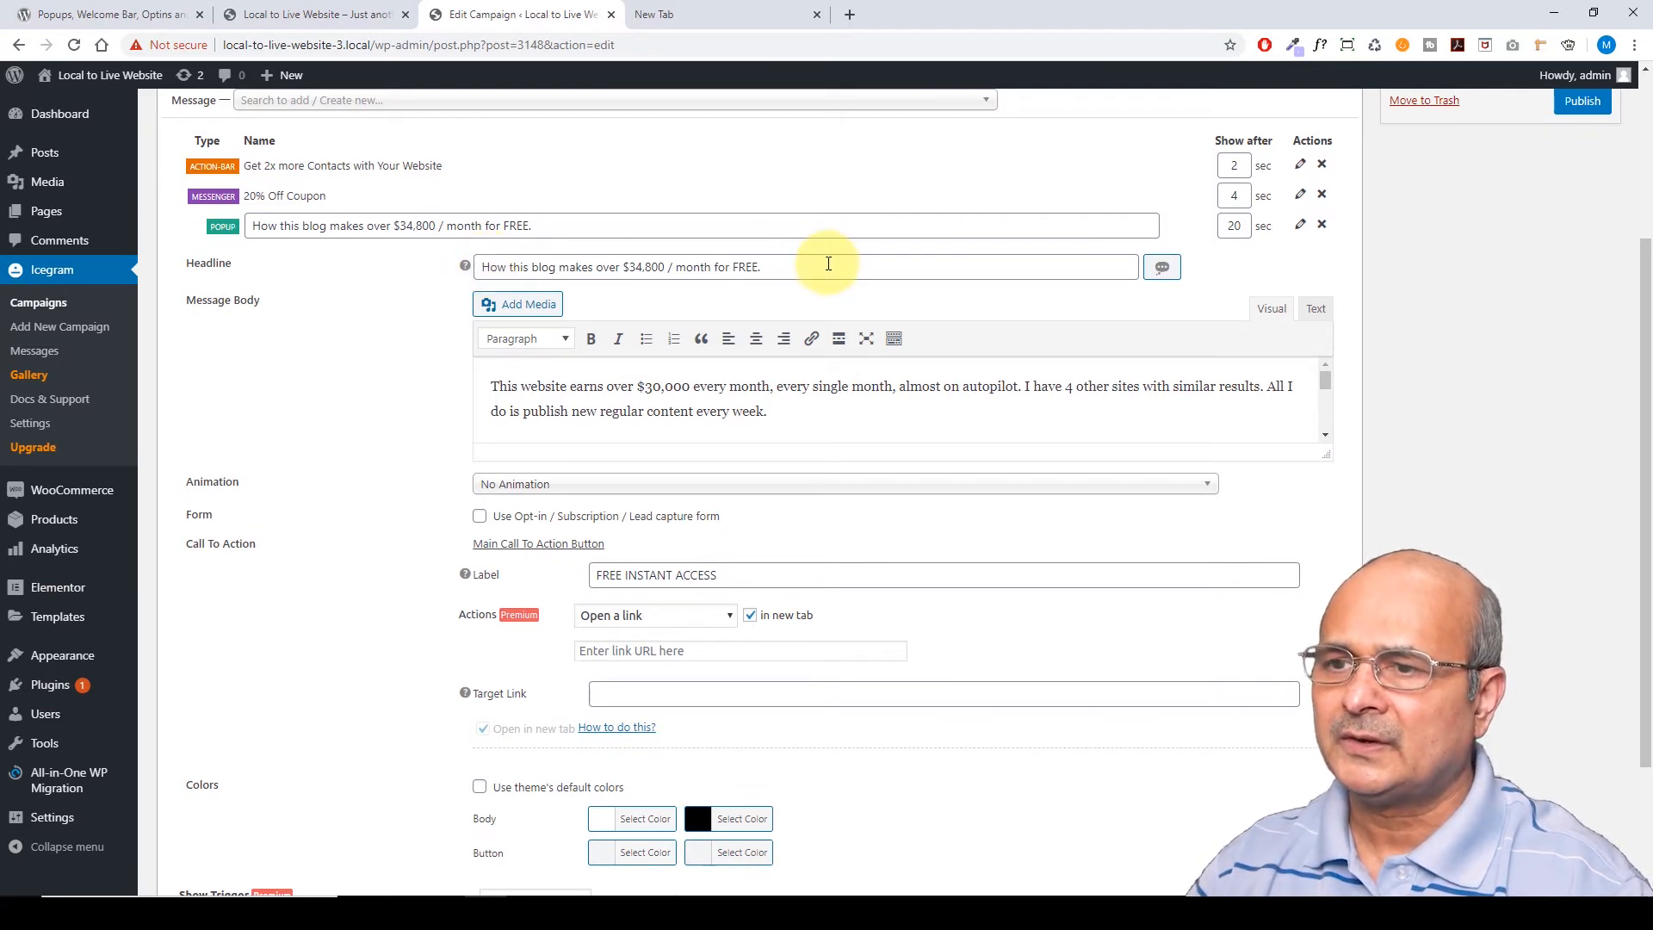
{"action": "scroll", "coordinate": [825, 333], "scroll_direction": "down", "scroll_amount": 1}
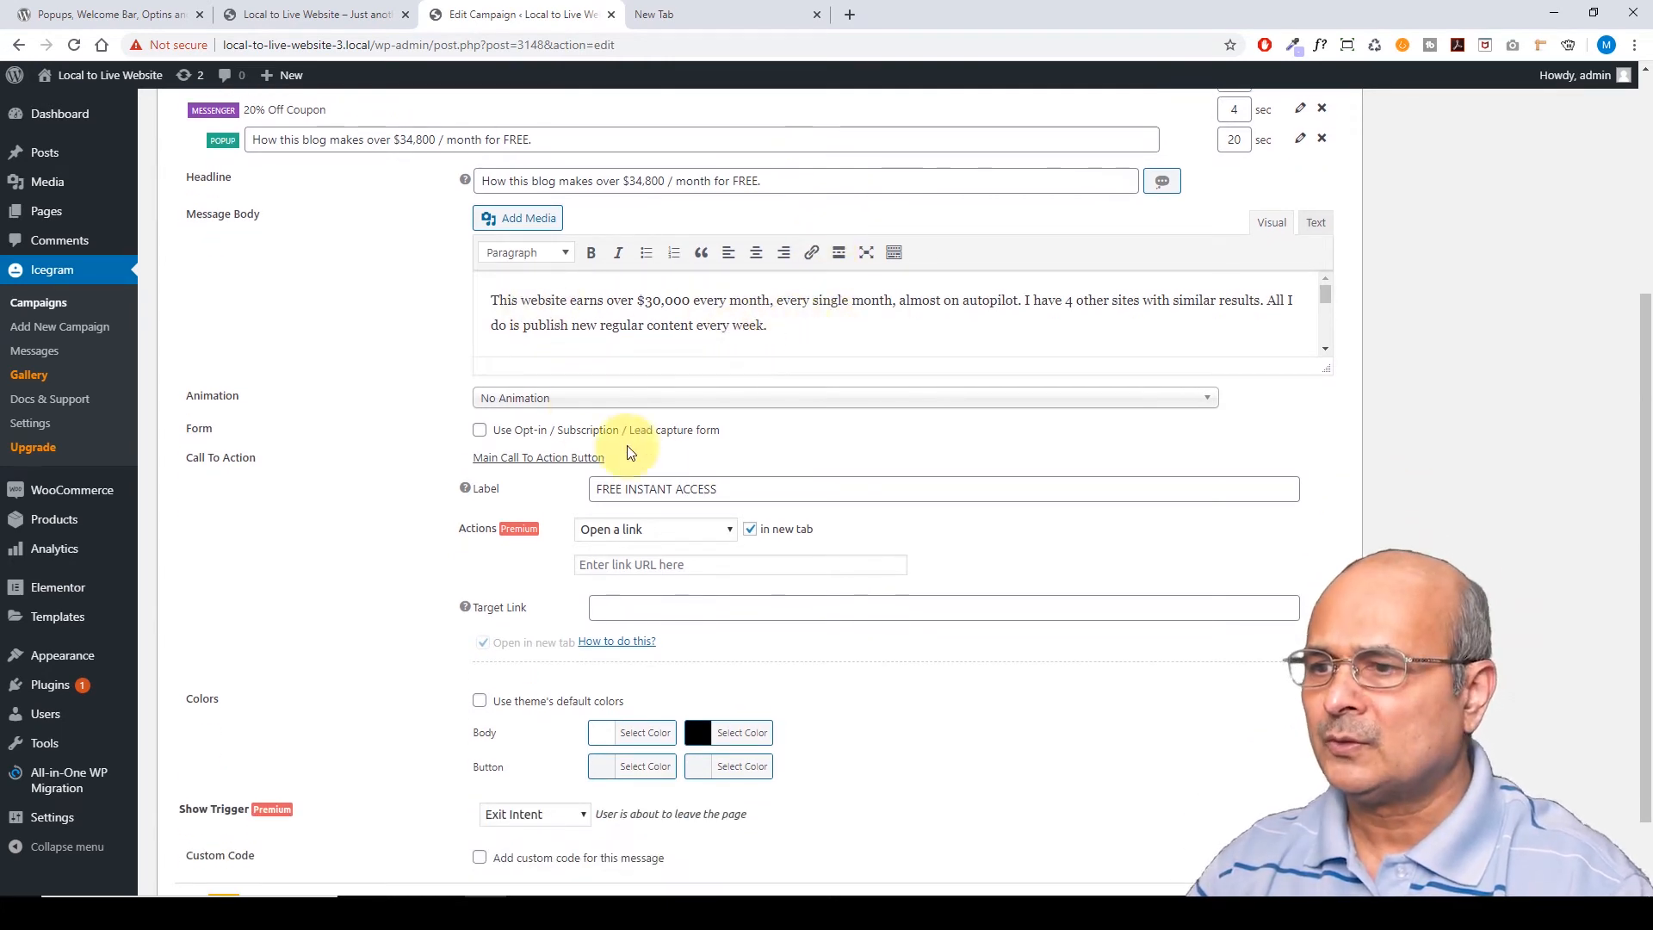
{"action": "scroll", "coordinate": [738, 473], "scroll_direction": "down", "scroll_amount": 1}
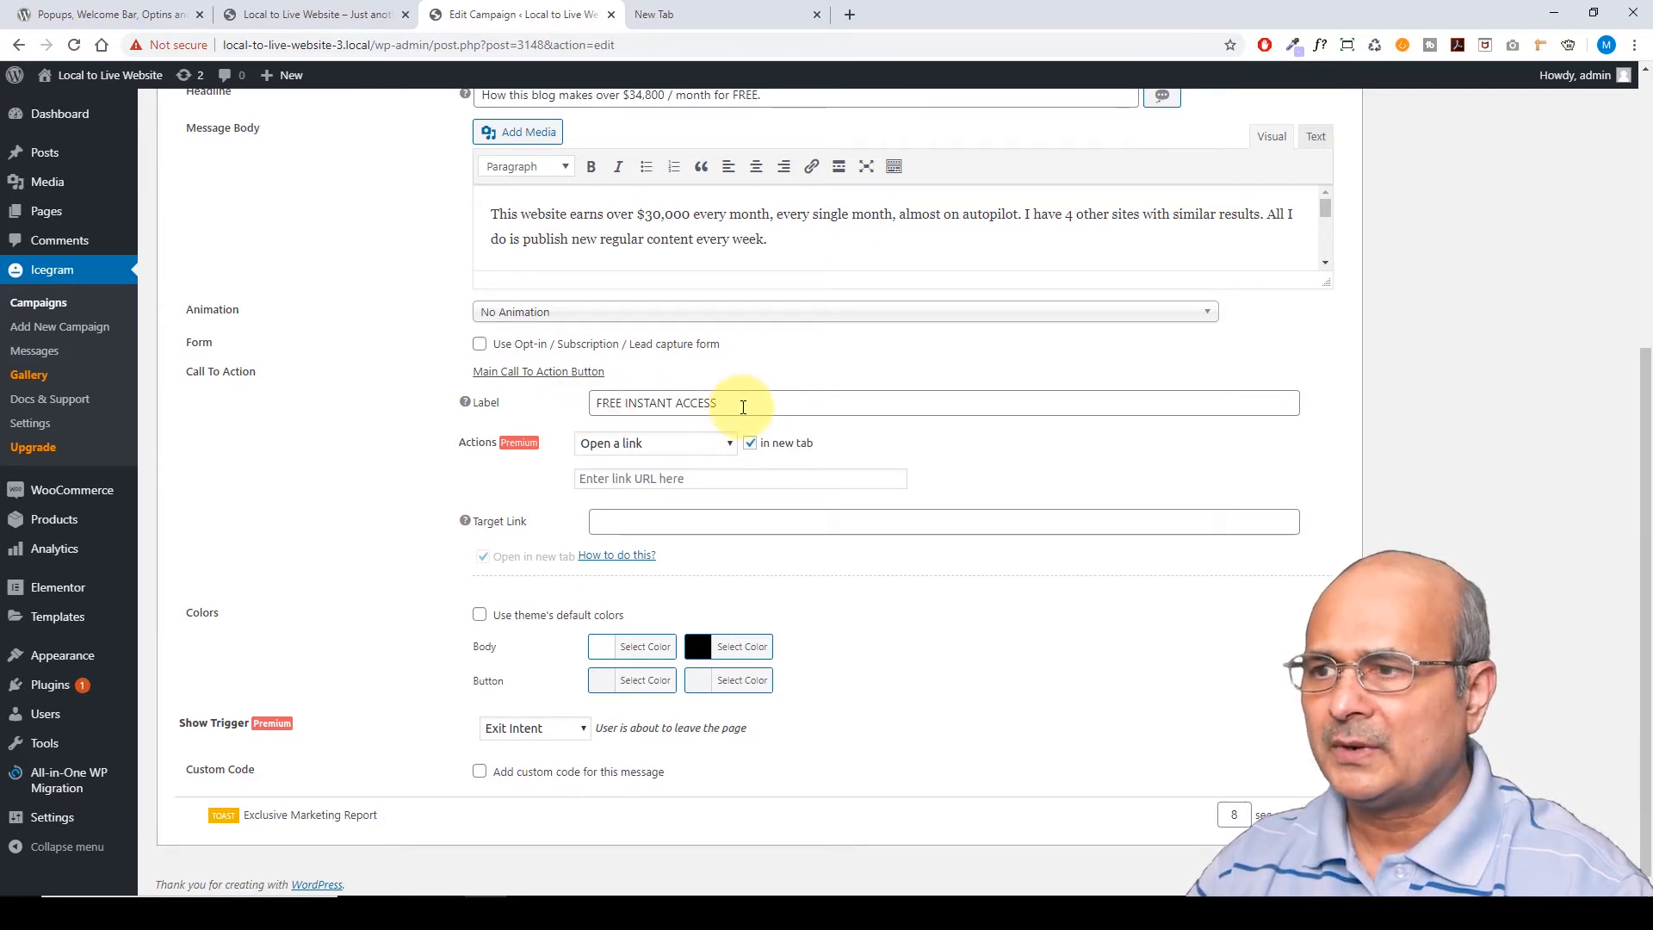
{"action": "left_click", "coordinate": [607, 521]}
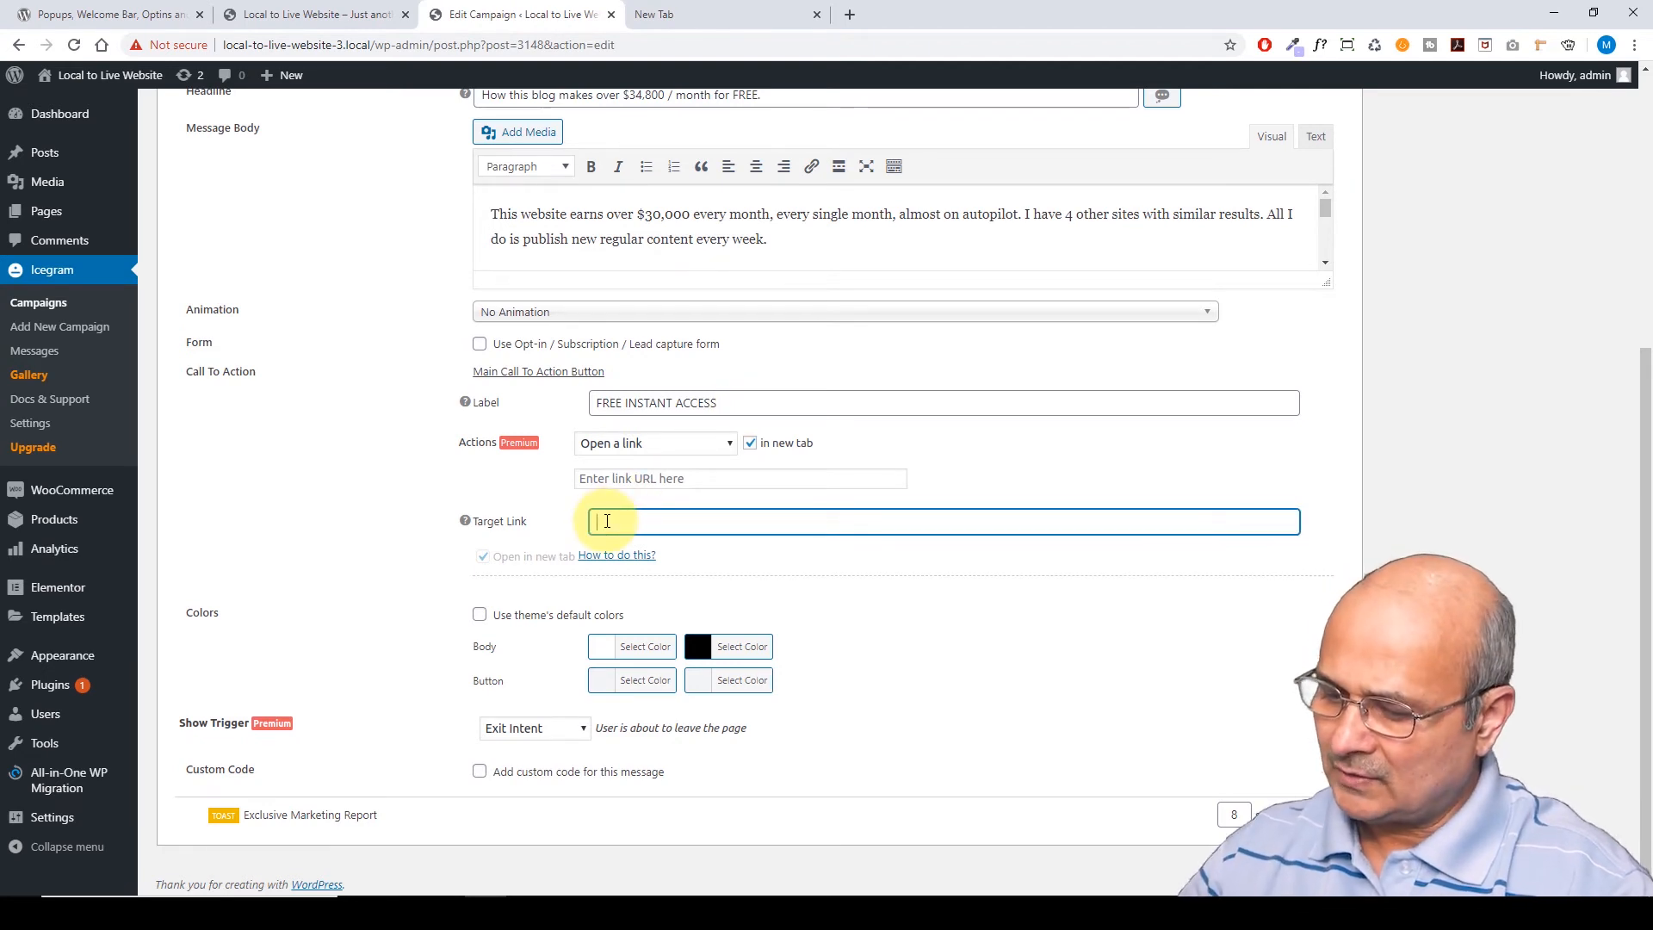
{"action": "key", "text": "ctrl+v"}
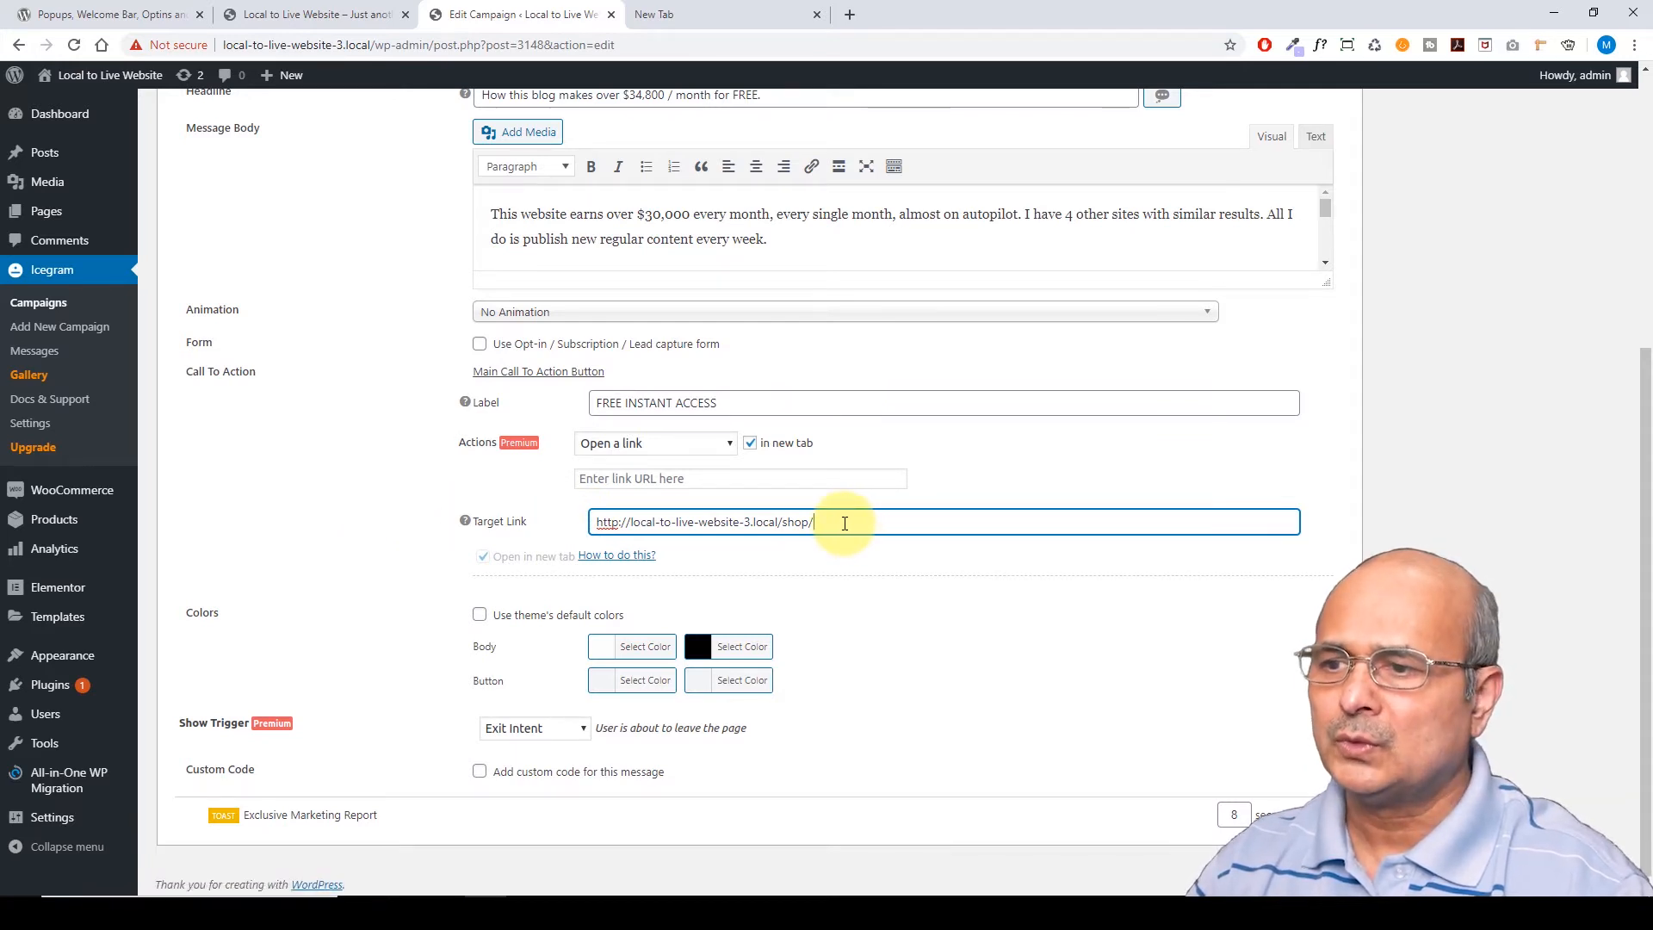
{"action": "scroll", "coordinate": [845, 521], "scroll_direction": "down", "scroll_amount": 1}
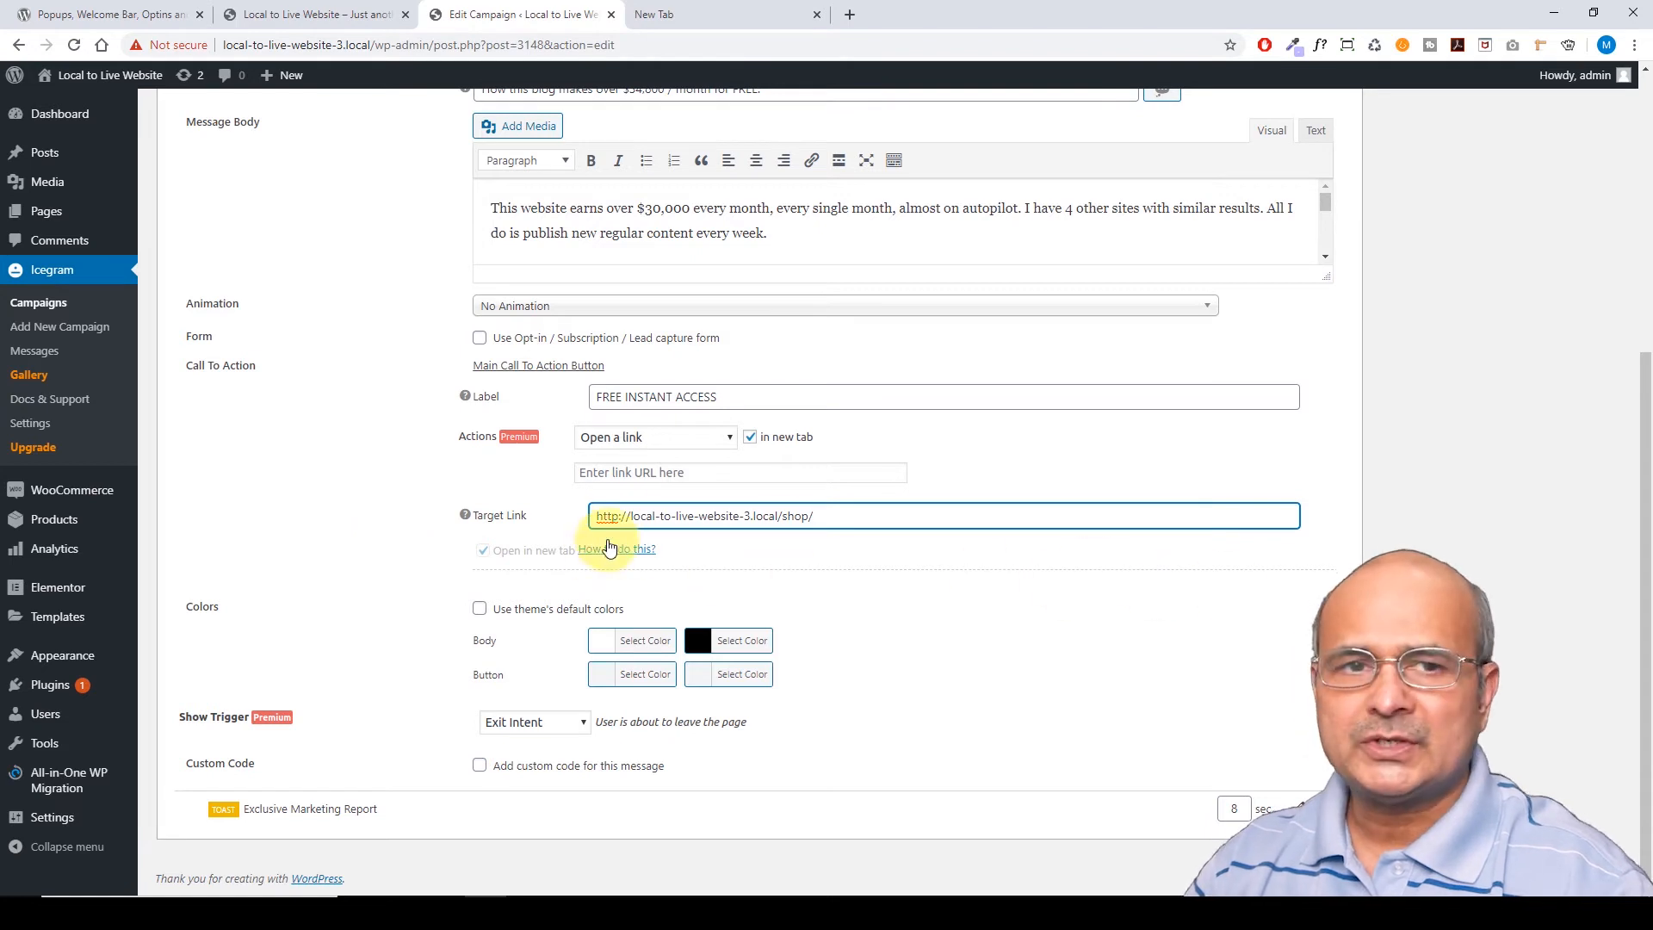
Tick and untick Add custom code for this message, leaving custom code off
{"action": "left_click", "coordinate": [480, 765]}
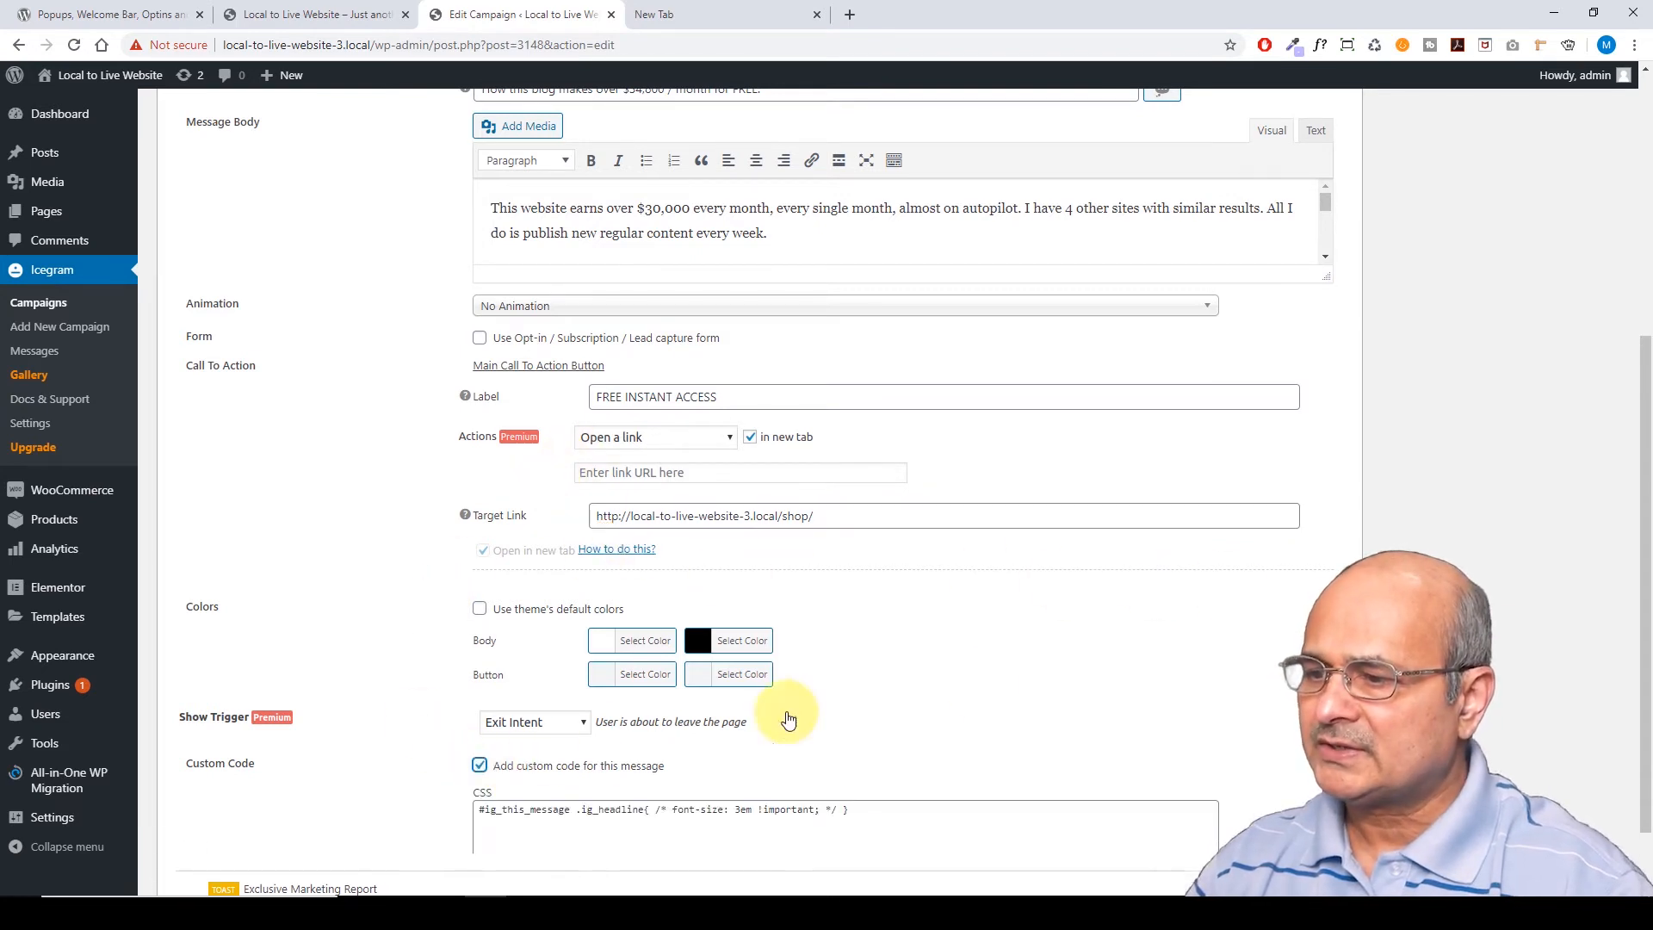
{"action": "scroll", "coordinate": [1037, 607], "scroll_direction": "down", "scroll_amount": 2}
{"action": "scroll", "coordinate": [1037, 607], "scroll_direction": "down", "scroll_amount": 1}
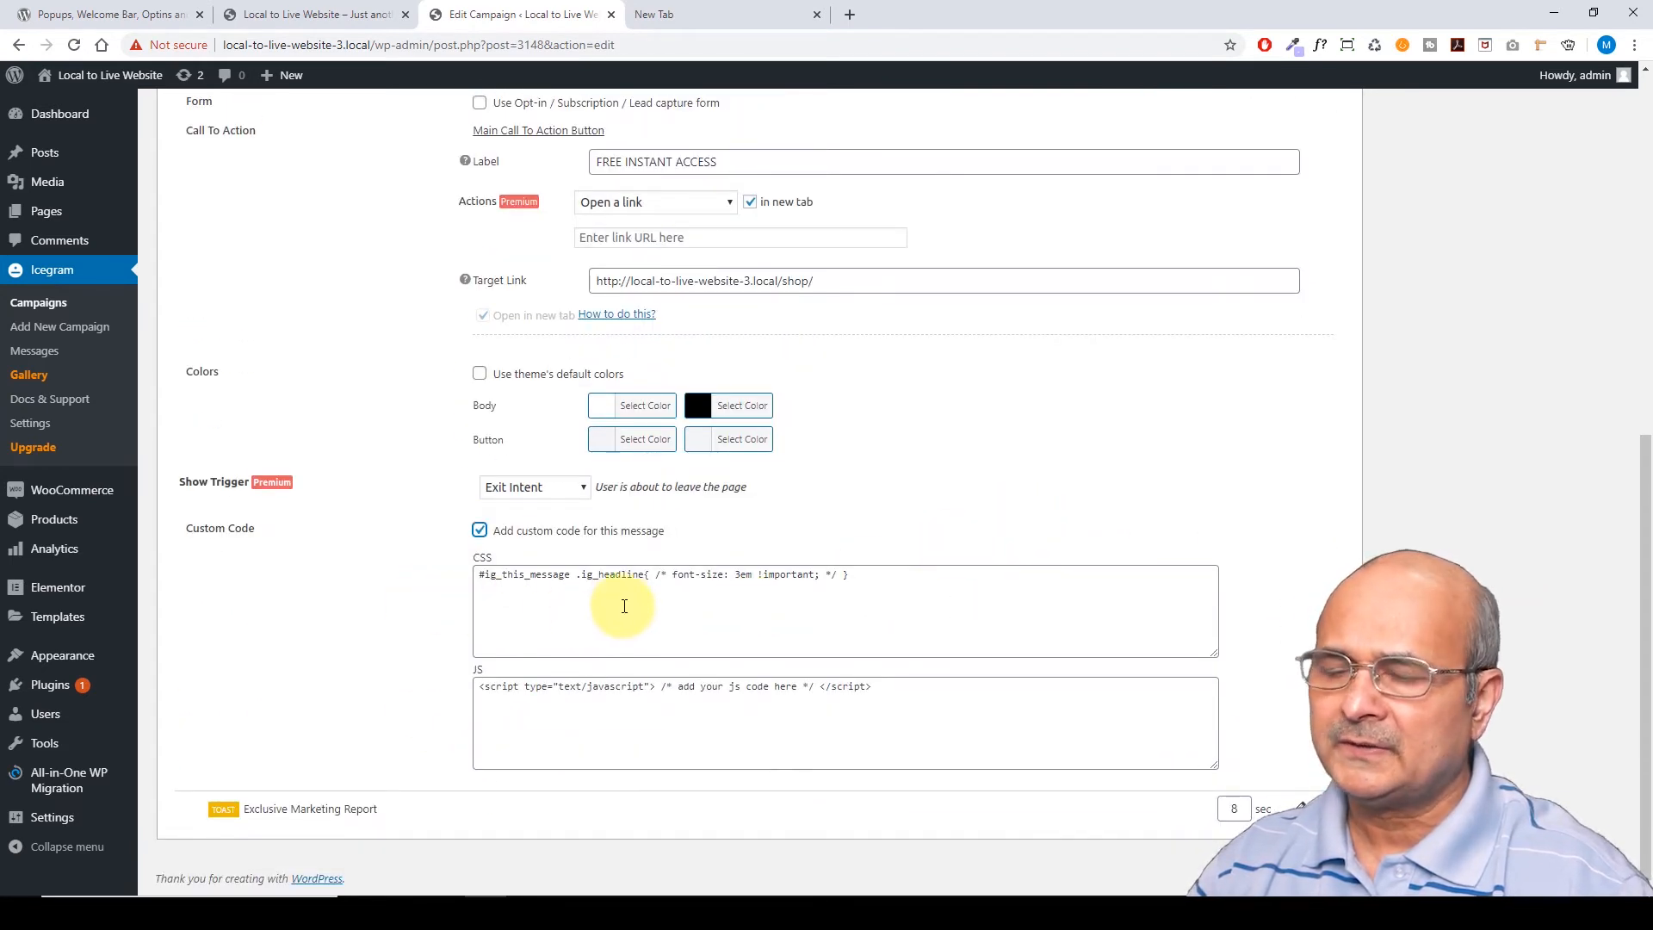
{"action": "left_click", "coordinate": [480, 531]}
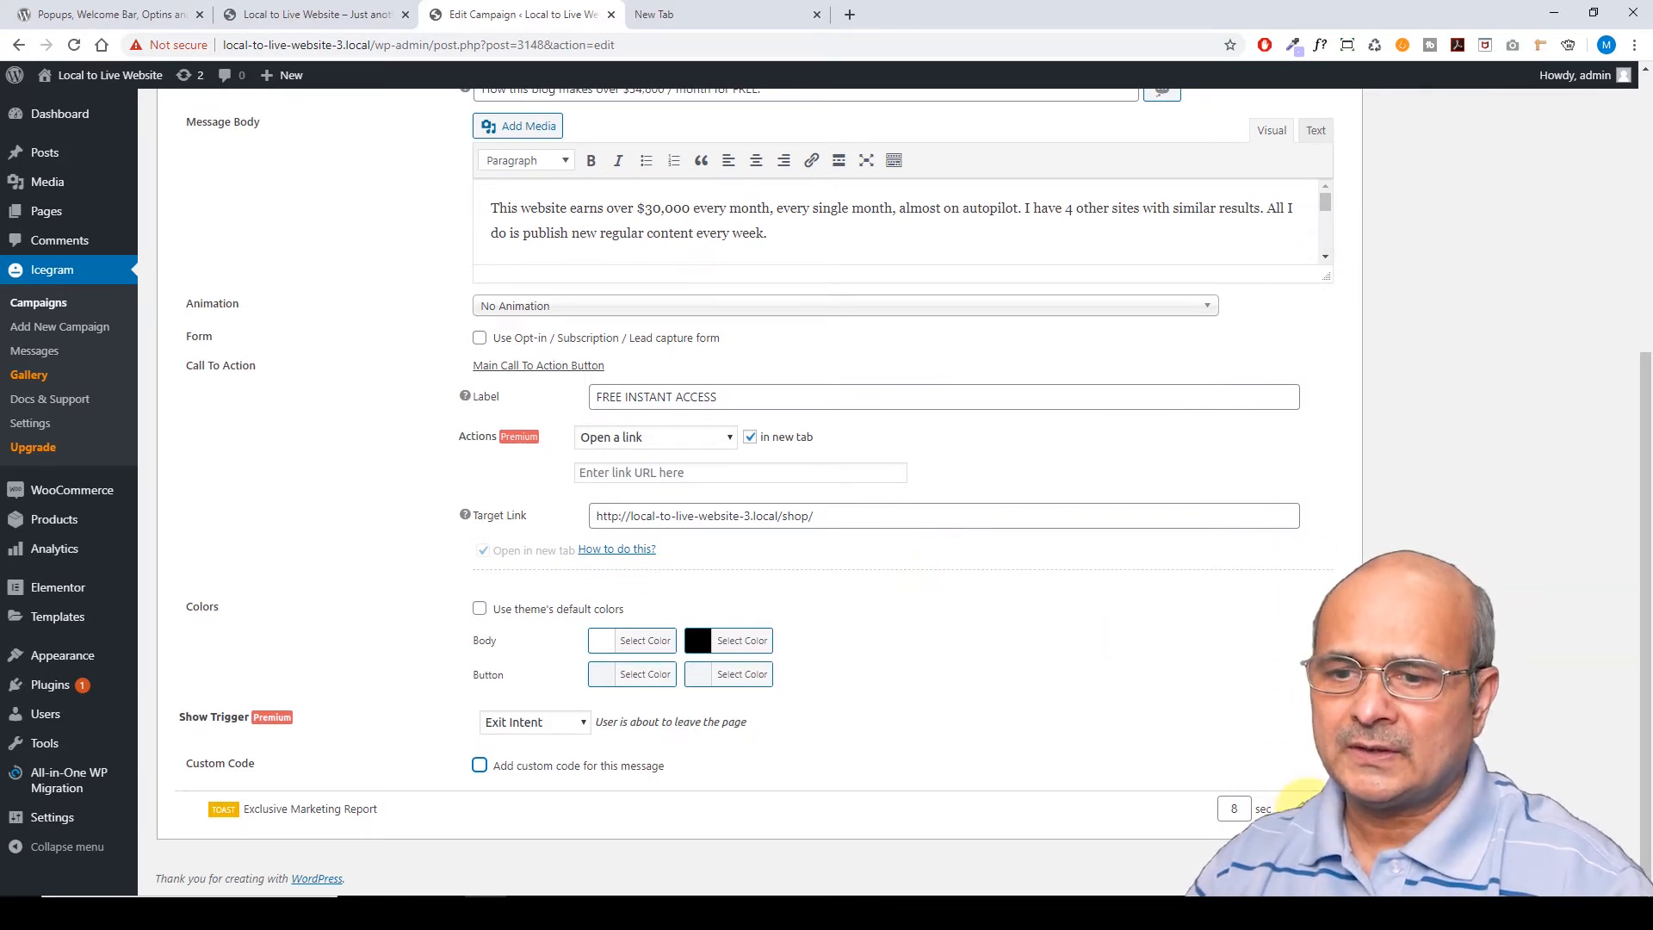
Expand the Exclusive Marketing Report toast to show its Headline, Icon and Message Body fields
{"action": "left_click", "coordinate": [1301, 809]}
{"action": "scroll", "coordinate": [1125, 657], "scroll_direction": "down", "scroll_amount": 7}
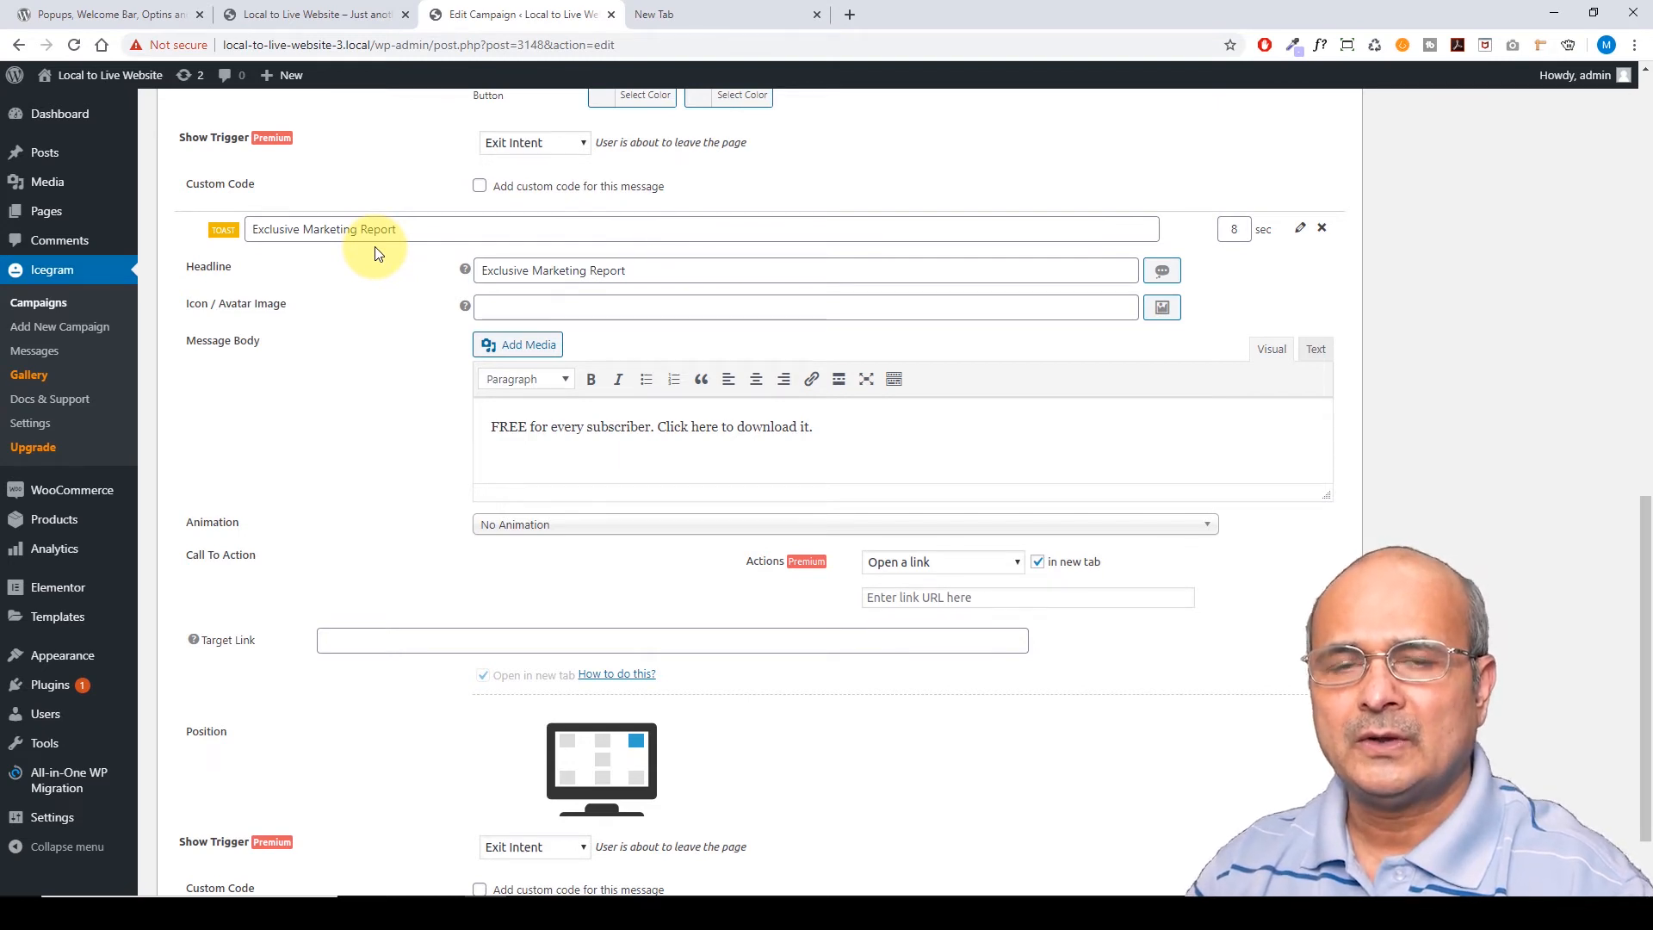
{"action": "scroll", "coordinate": [473, 422], "scroll_direction": "down", "scroll_amount": 1}
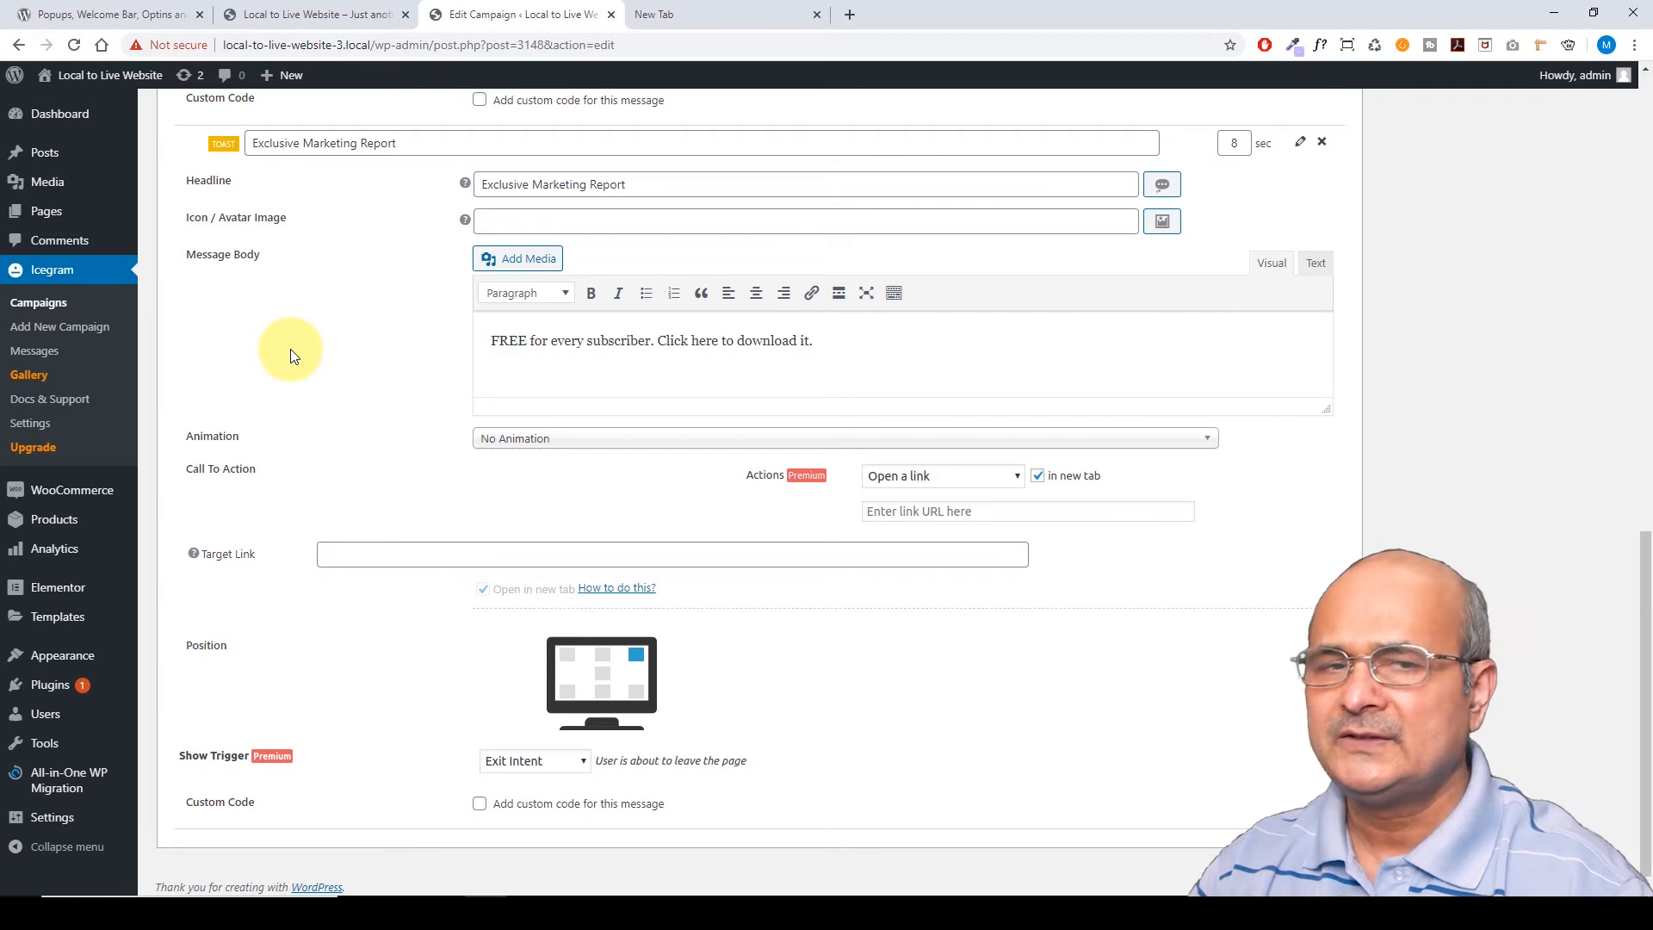
{"action": "scroll", "coordinate": [405, 368], "scroll_direction": "up", "scroll_amount": 2}
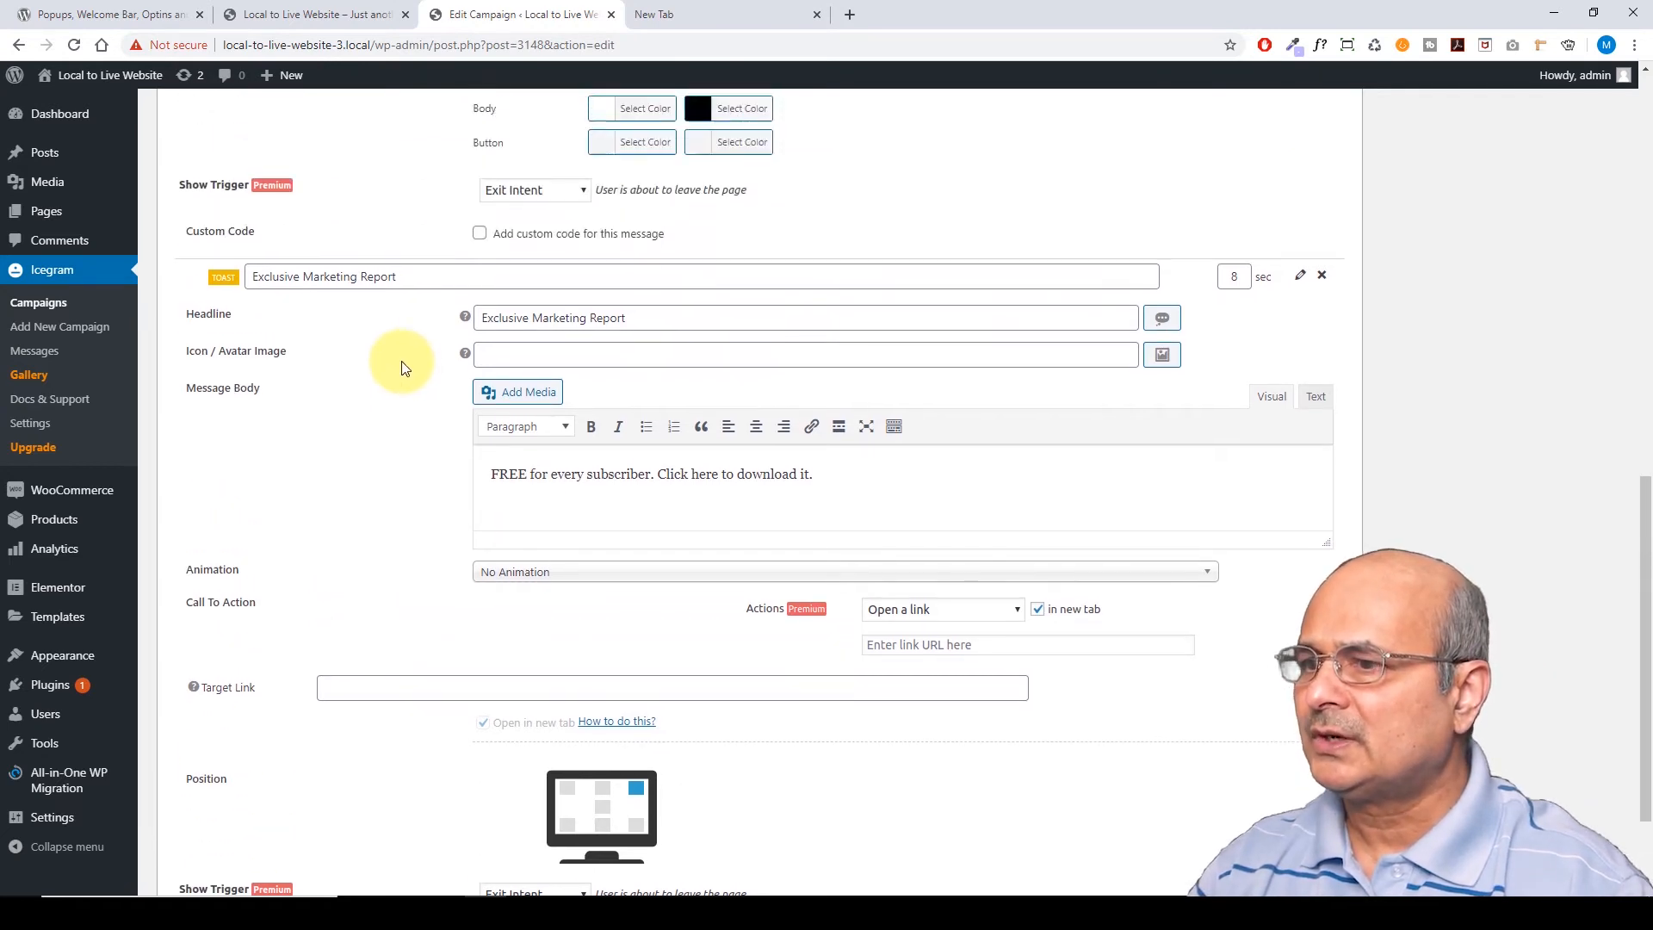
{"action": "scroll", "coordinate": [405, 367], "scroll_direction": "up", "scroll_amount": 2}
{"action": "scroll", "coordinate": [407, 366], "scroll_direction": "down", "scroll_amount": 3}
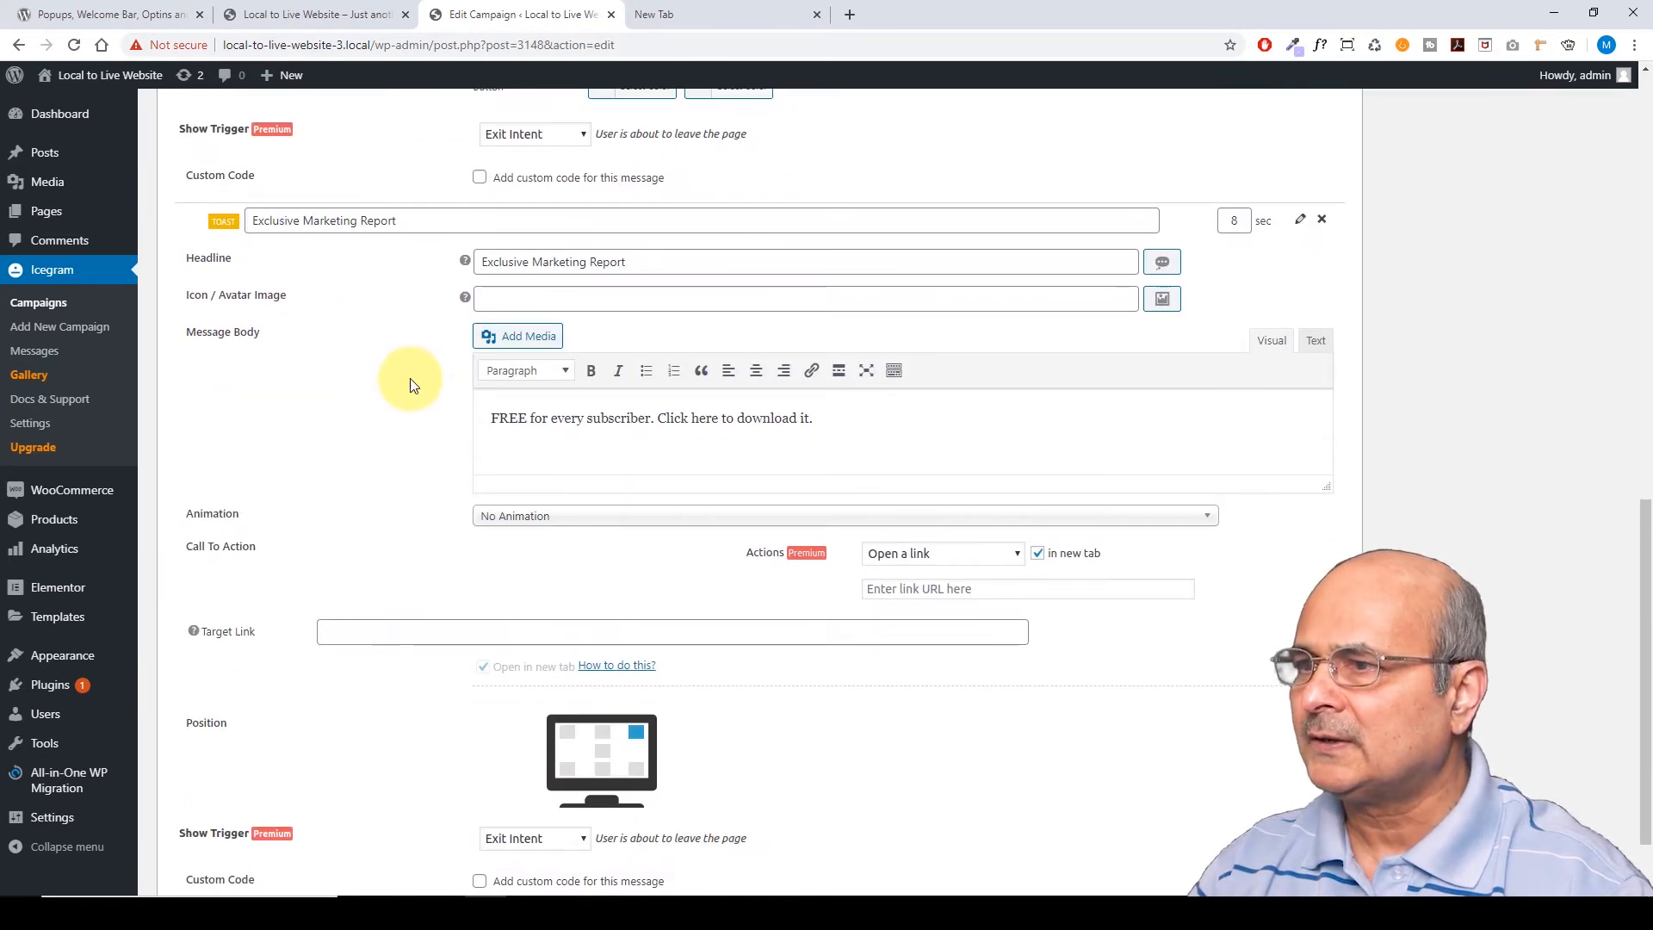
{"action": "scroll", "coordinate": [405, 372], "scroll_direction": "up", "scroll_amount": 3}
{"action": "scroll", "coordinate": [516, 422], "scroll_direction": "down", "scroll_amount": 1}
{"action": "left_click", "coordinate": [504, 471]}
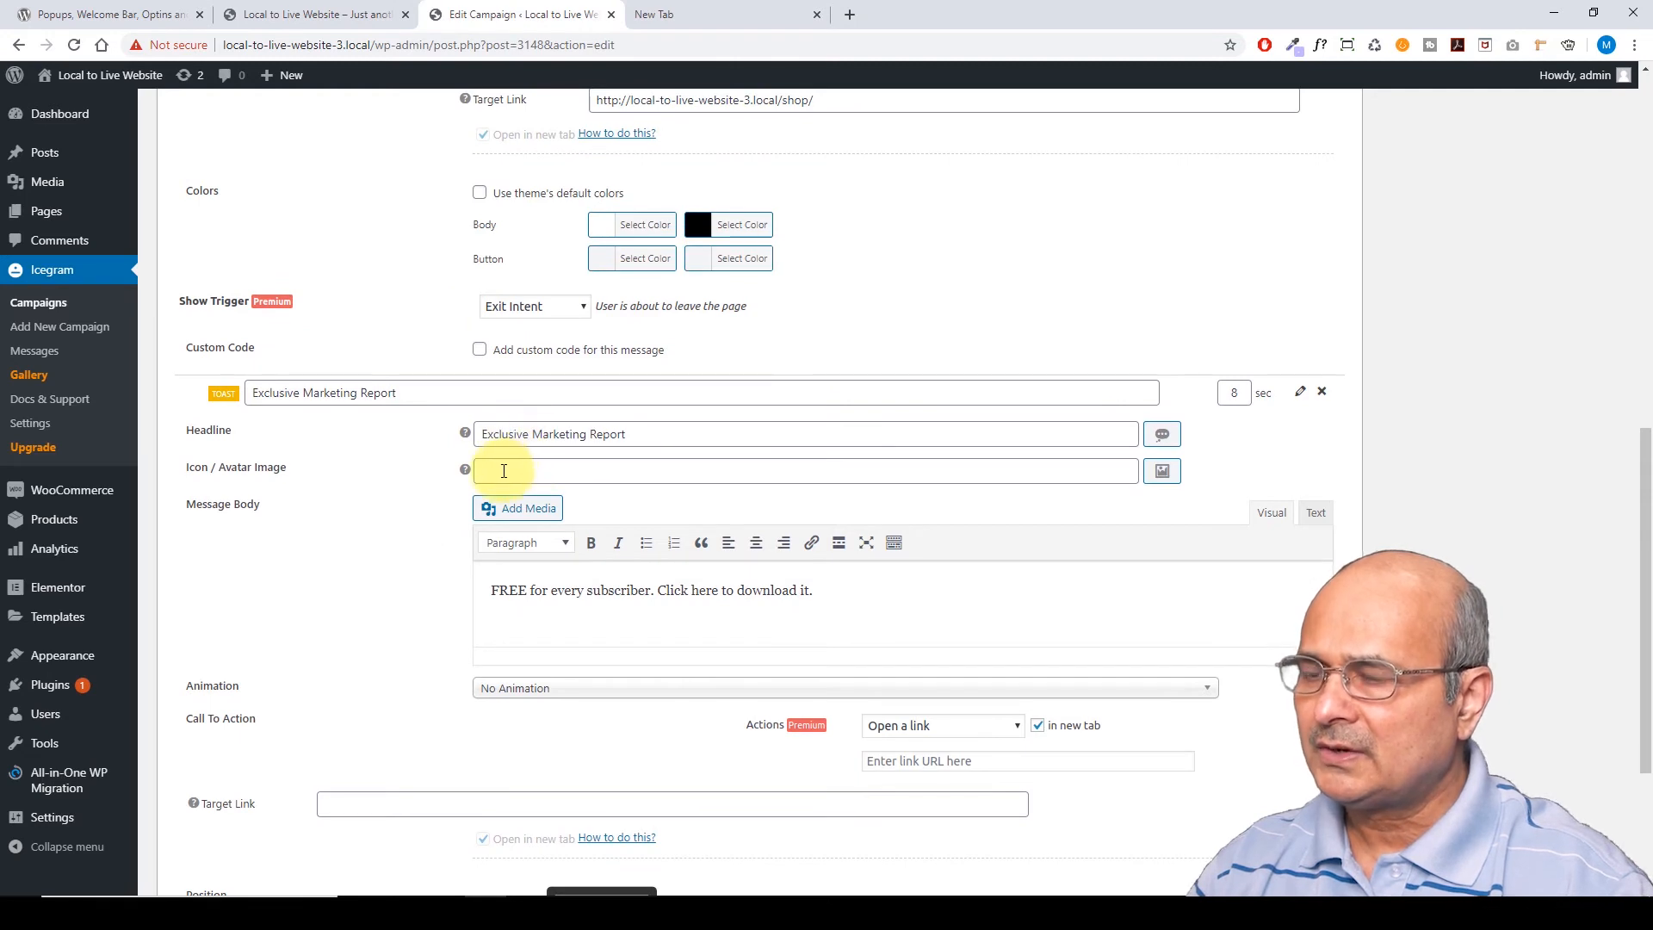
Upload teammate3.jpg and insert it by File URL as the toast's Icon / Avatar Image
{"action": "left_click", "coordinate": [503, 471]}
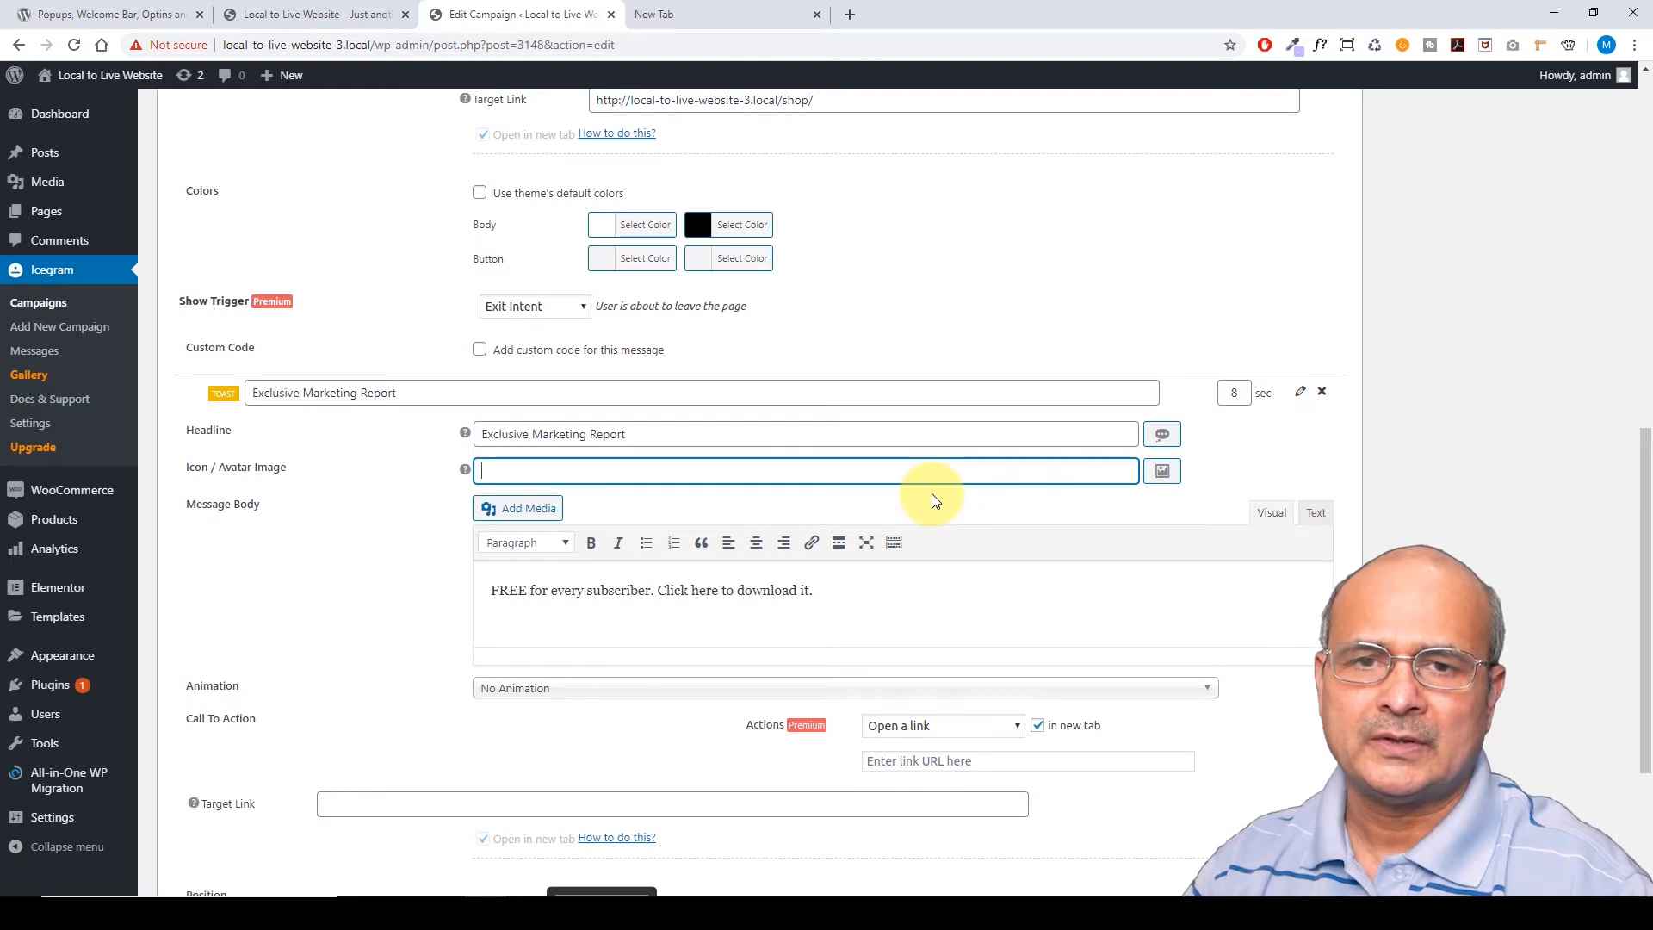
{"action": "left_click", "coordinate": [1163, 472]}
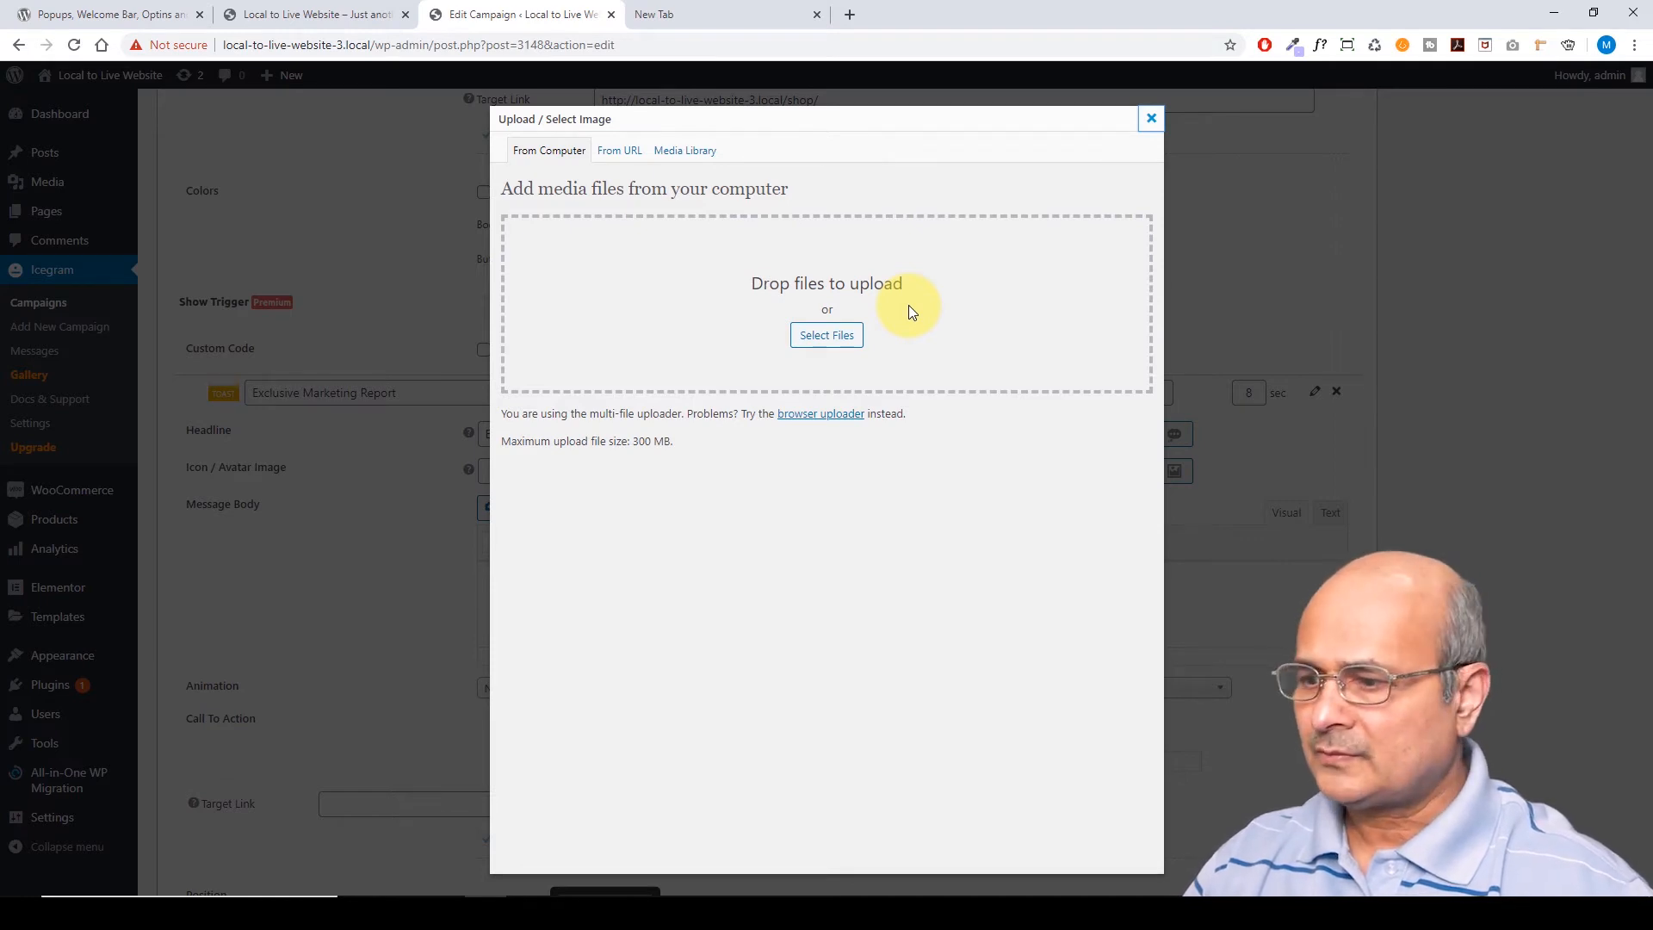
{"action": "left_click_drag", "start_coordinate": [482, 865], "coordinate": [837, 342]}
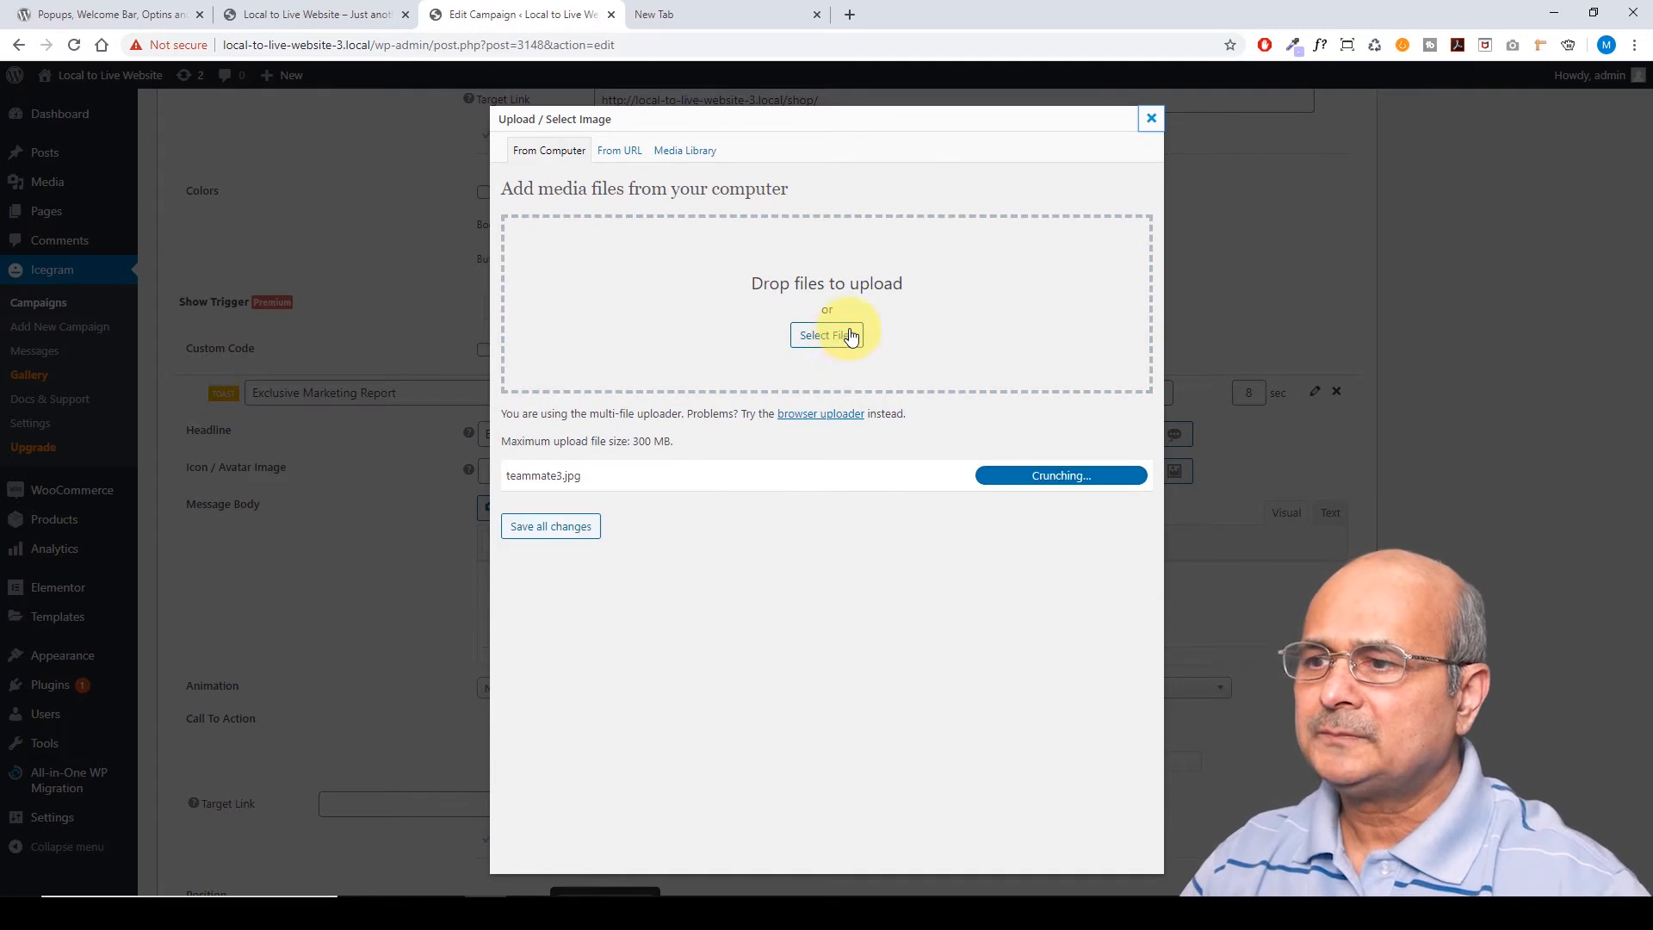
{"action": "scroll", "coordinate": [852, 505], "scroll_direction": "down", "scroll_amount": 4}
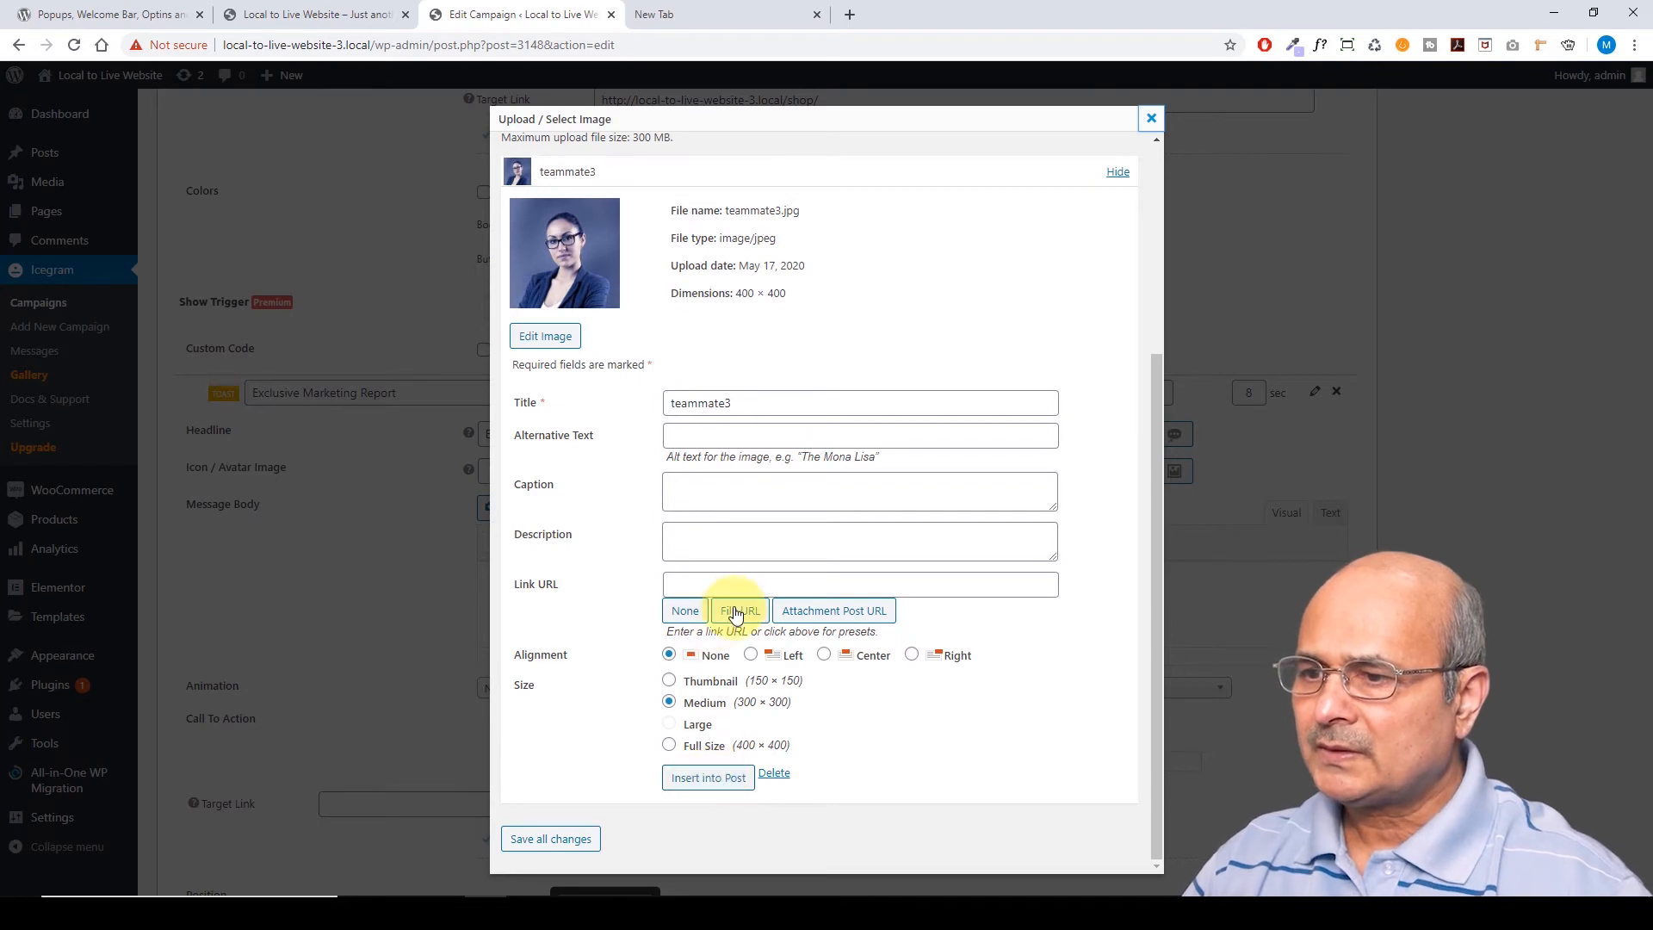
{"action": "left_click", "coordinate": [738, 611]}
{"action": "left_click", "coordinate": [708, 778]}
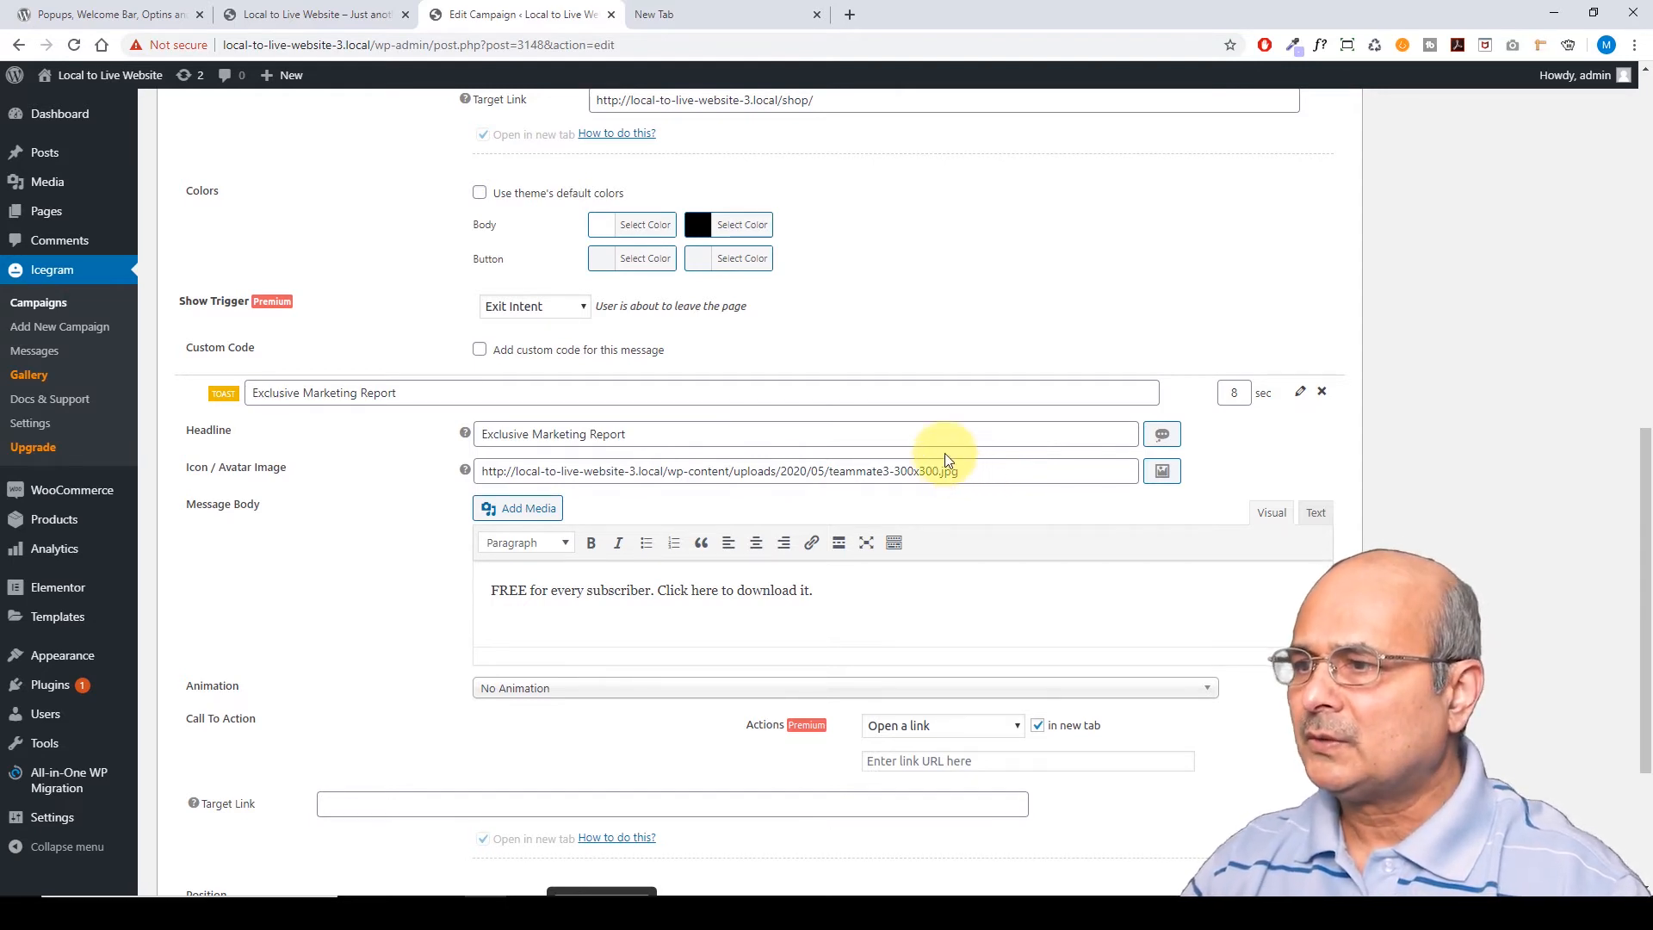
{"action": "scroll", "coordinate": [944, 454], "scroll_direction": "down", "scroll_amount": 2}
{"action": "scroll", "coordinate": [944, 455], "scroll_direction": "down", "scroll_amount": 1}
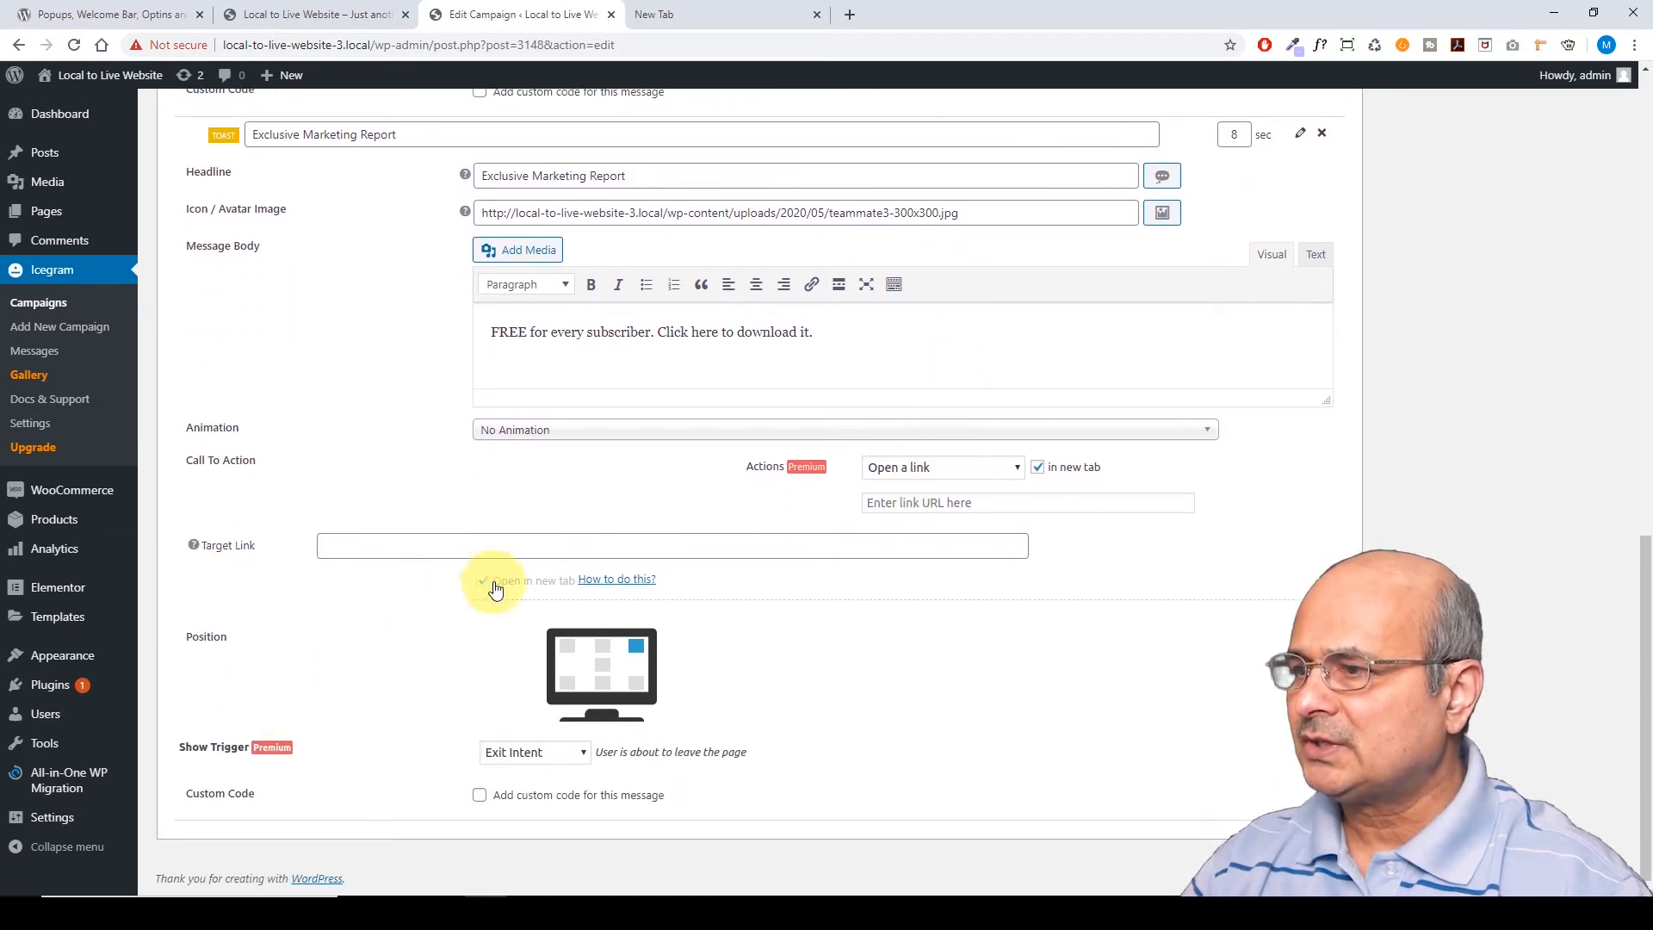
{"action": "left_click", "coordinate": [364, 545]}
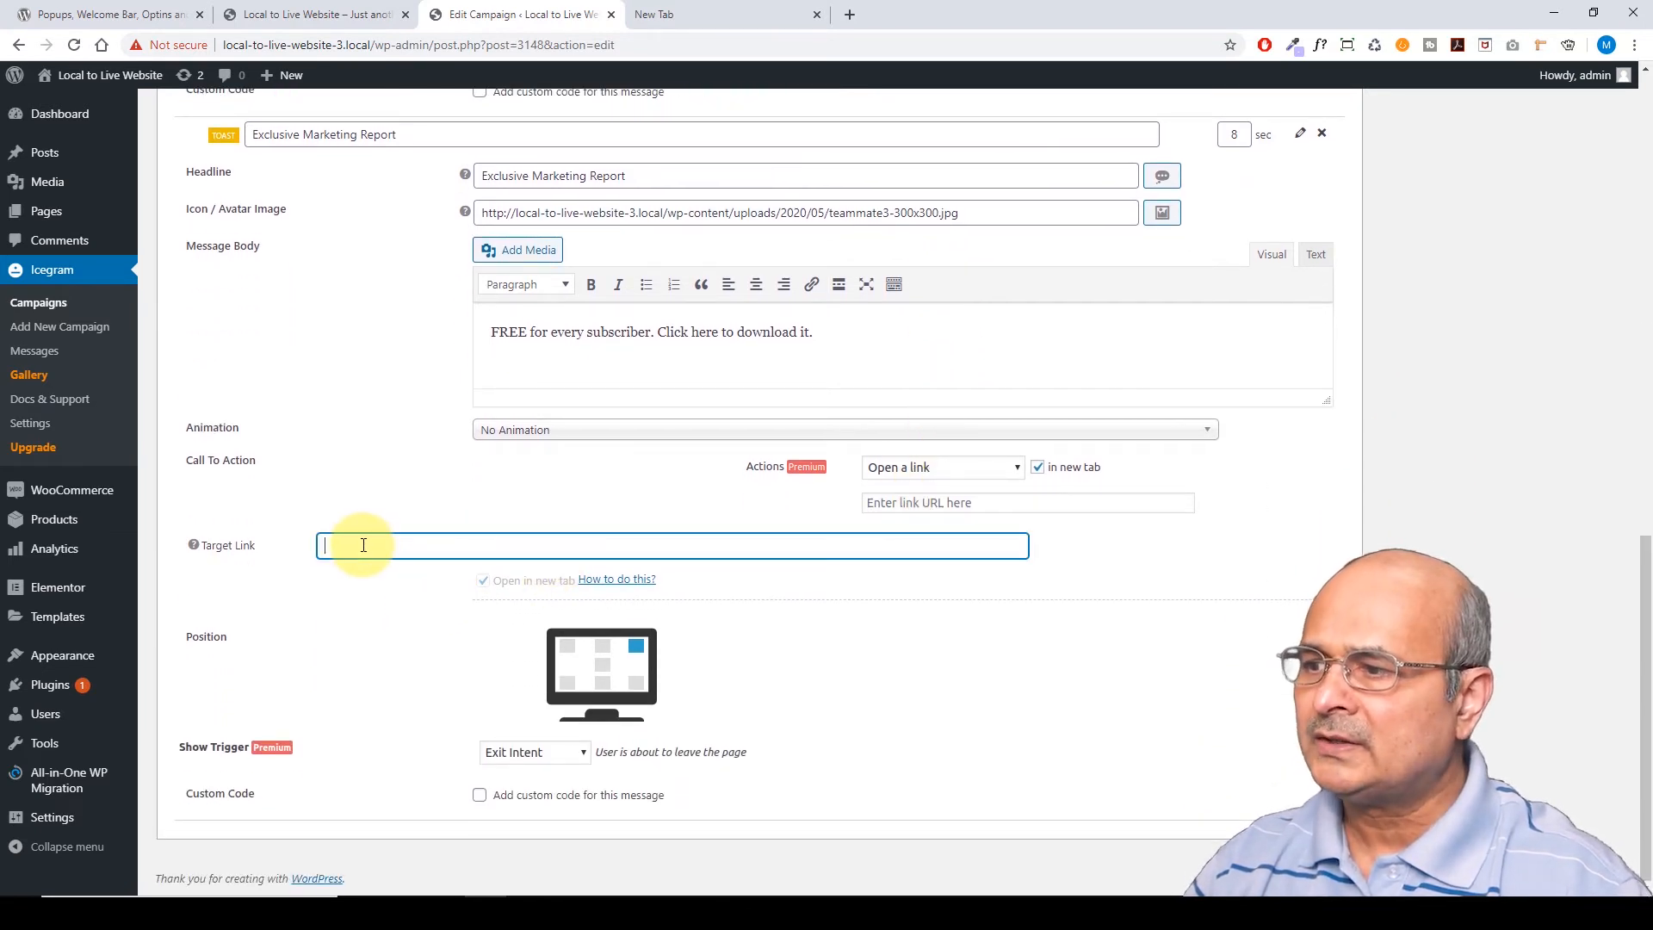
{"action": "type", "text": "http://local-to-live-website-3.local/shop/"}
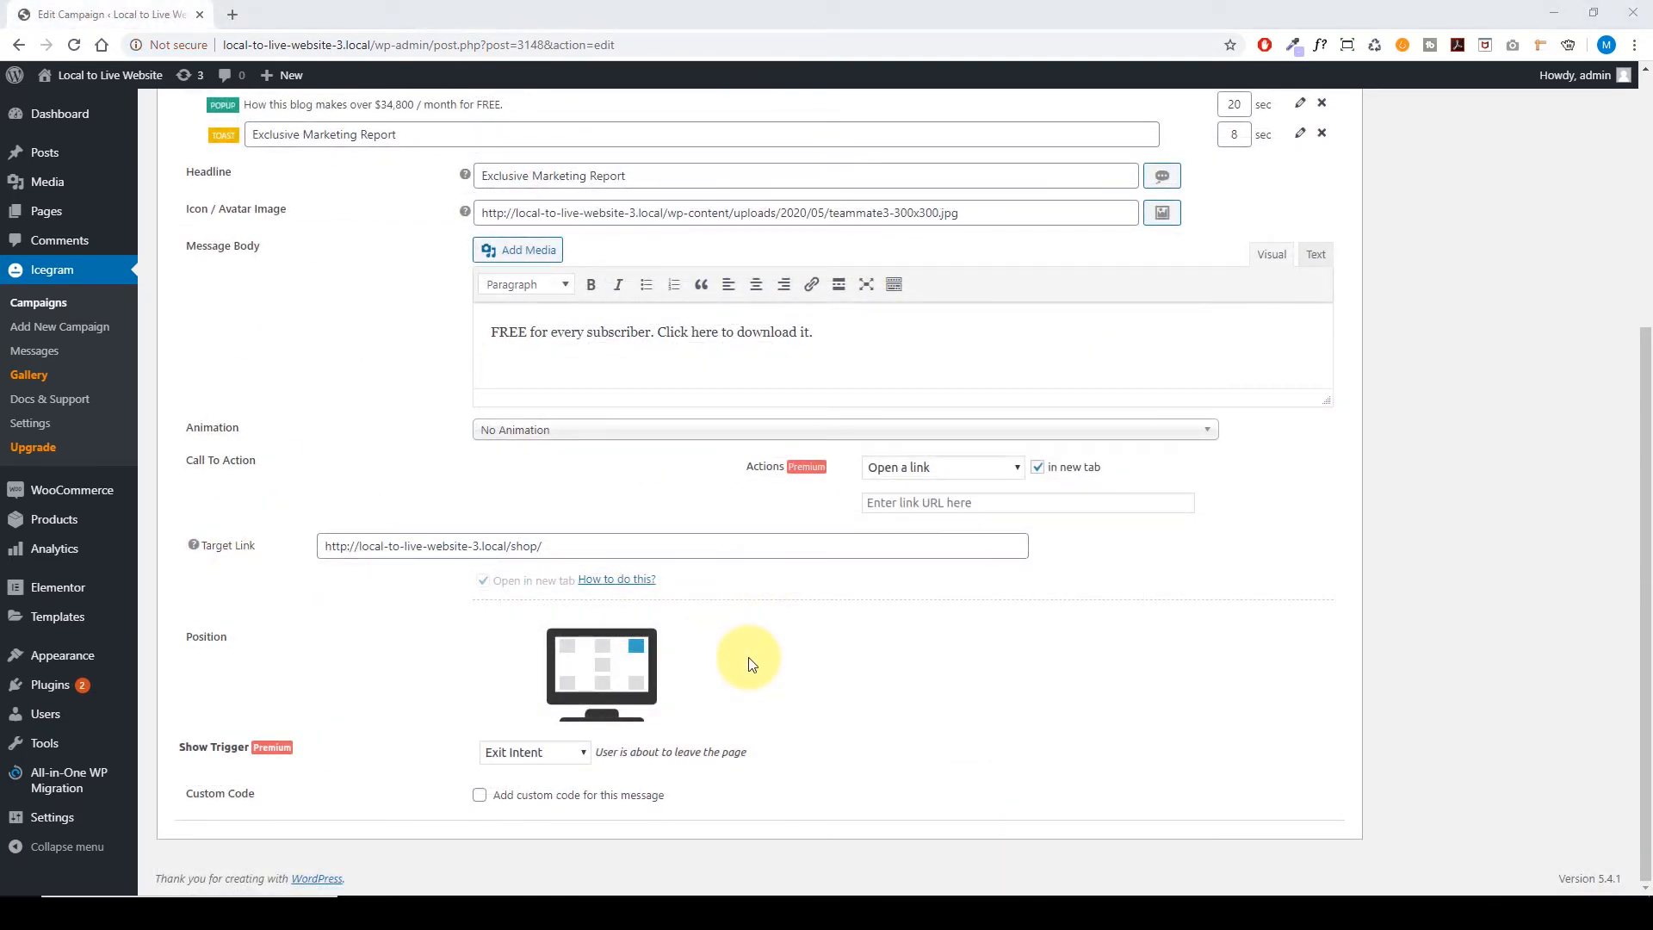
{"action": "left_click", "coordinate": [636, 685]}
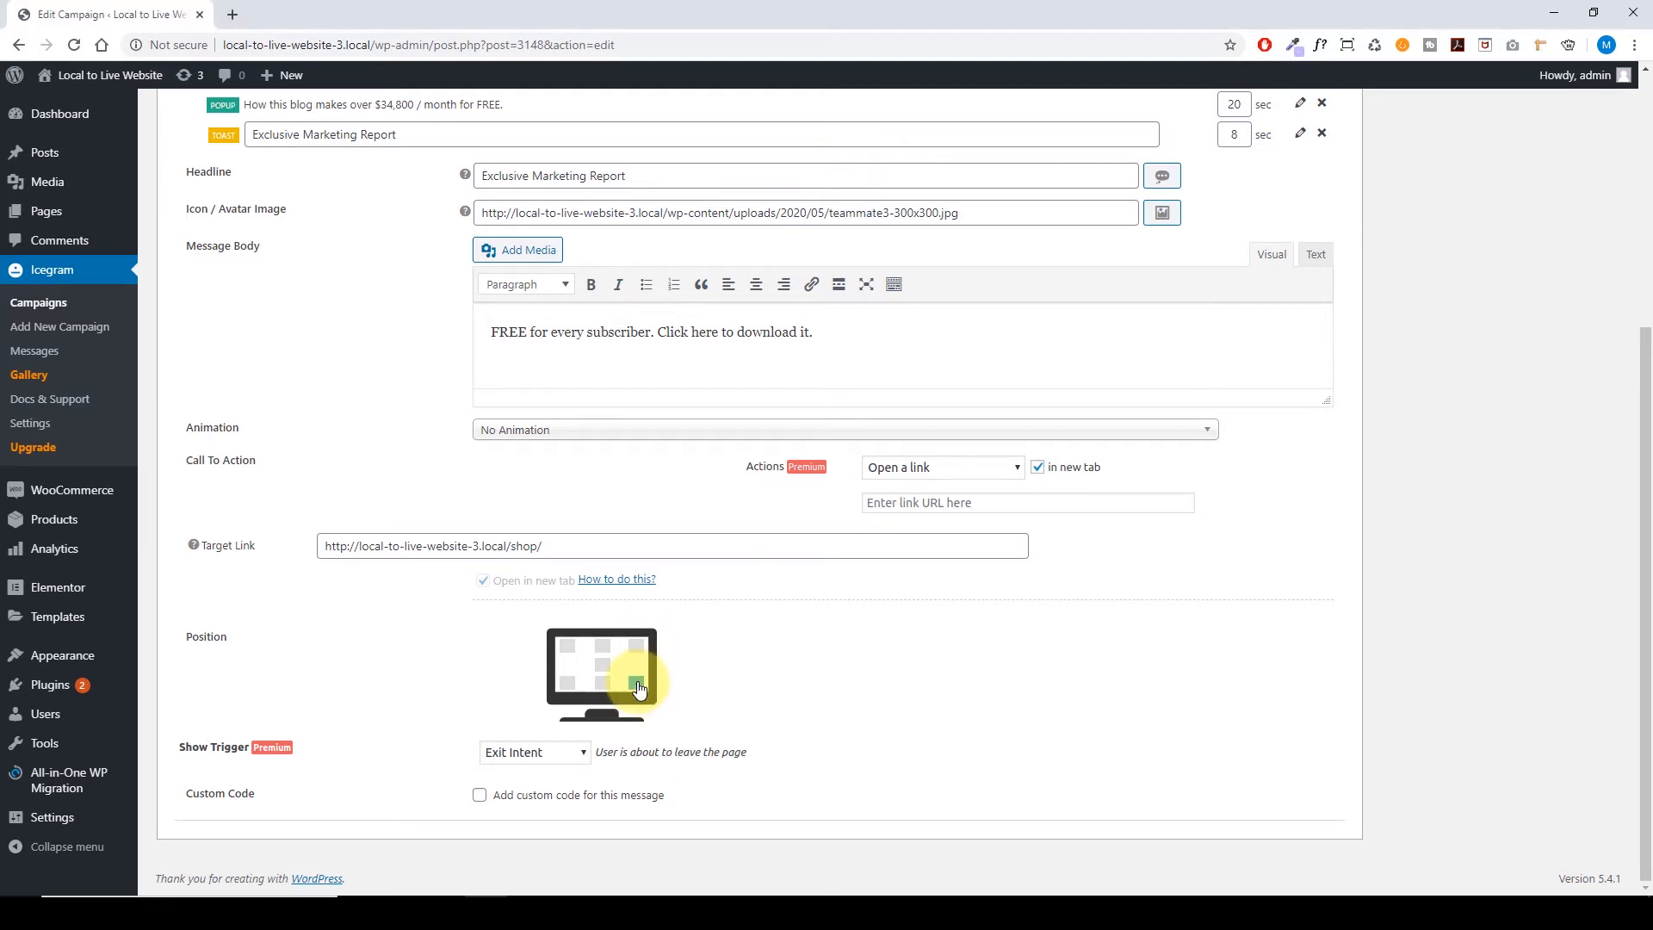
{"action": "left_click", "coordinate": [568, 687]}
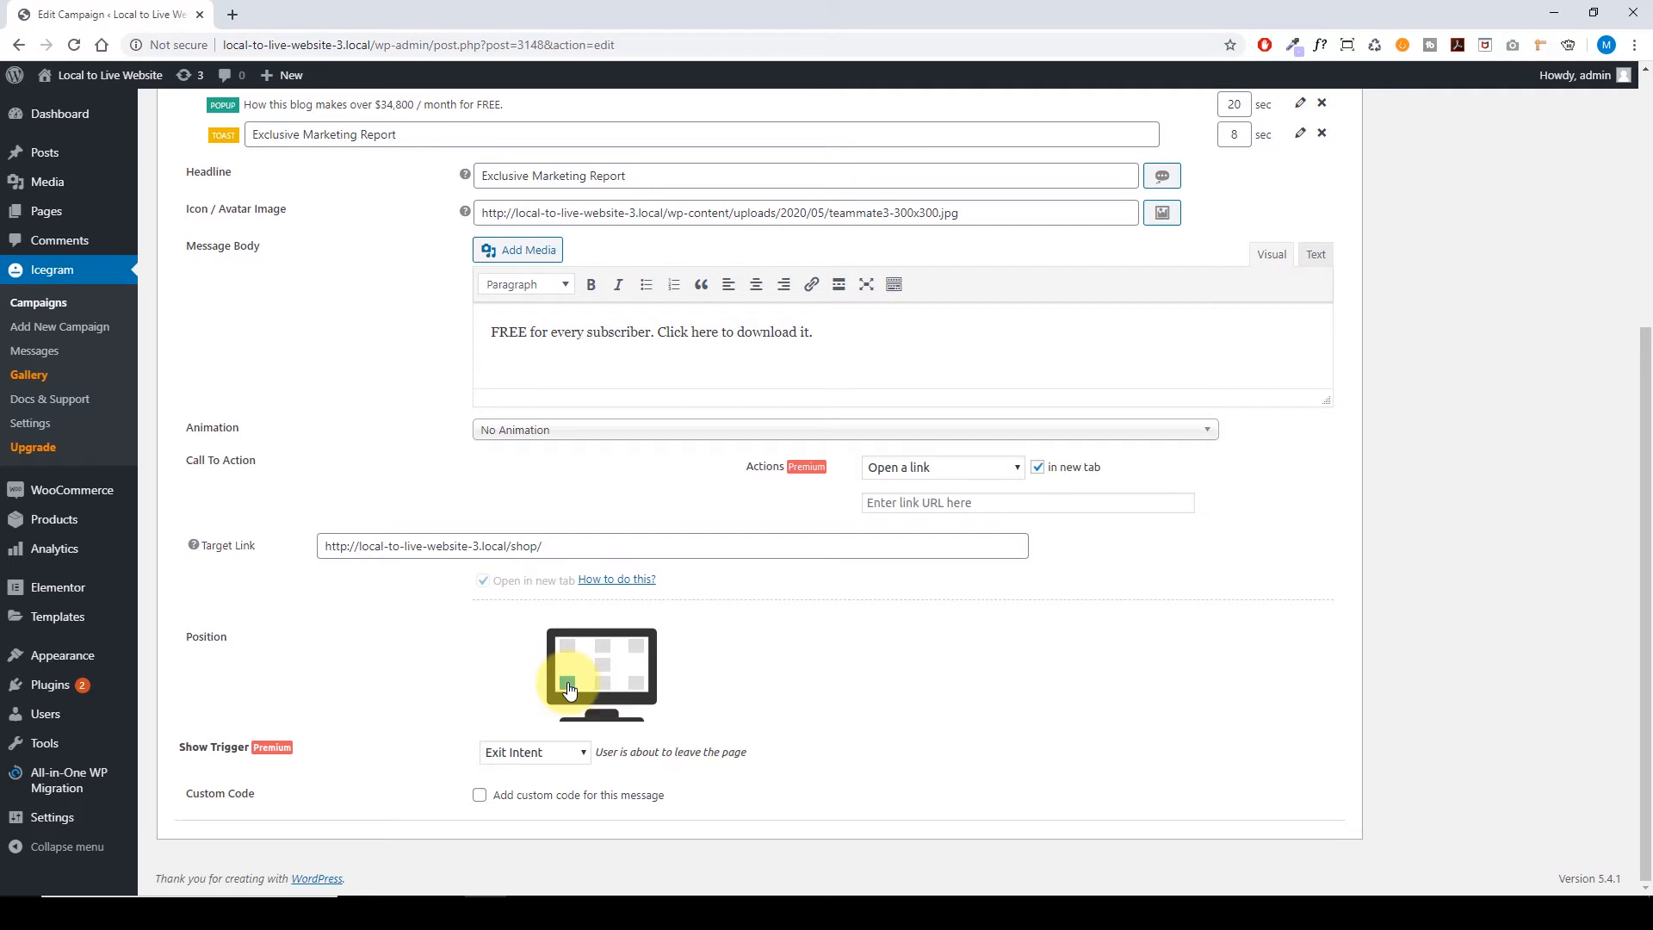
{"action": "left_click", "coordinate": [602, 646]}
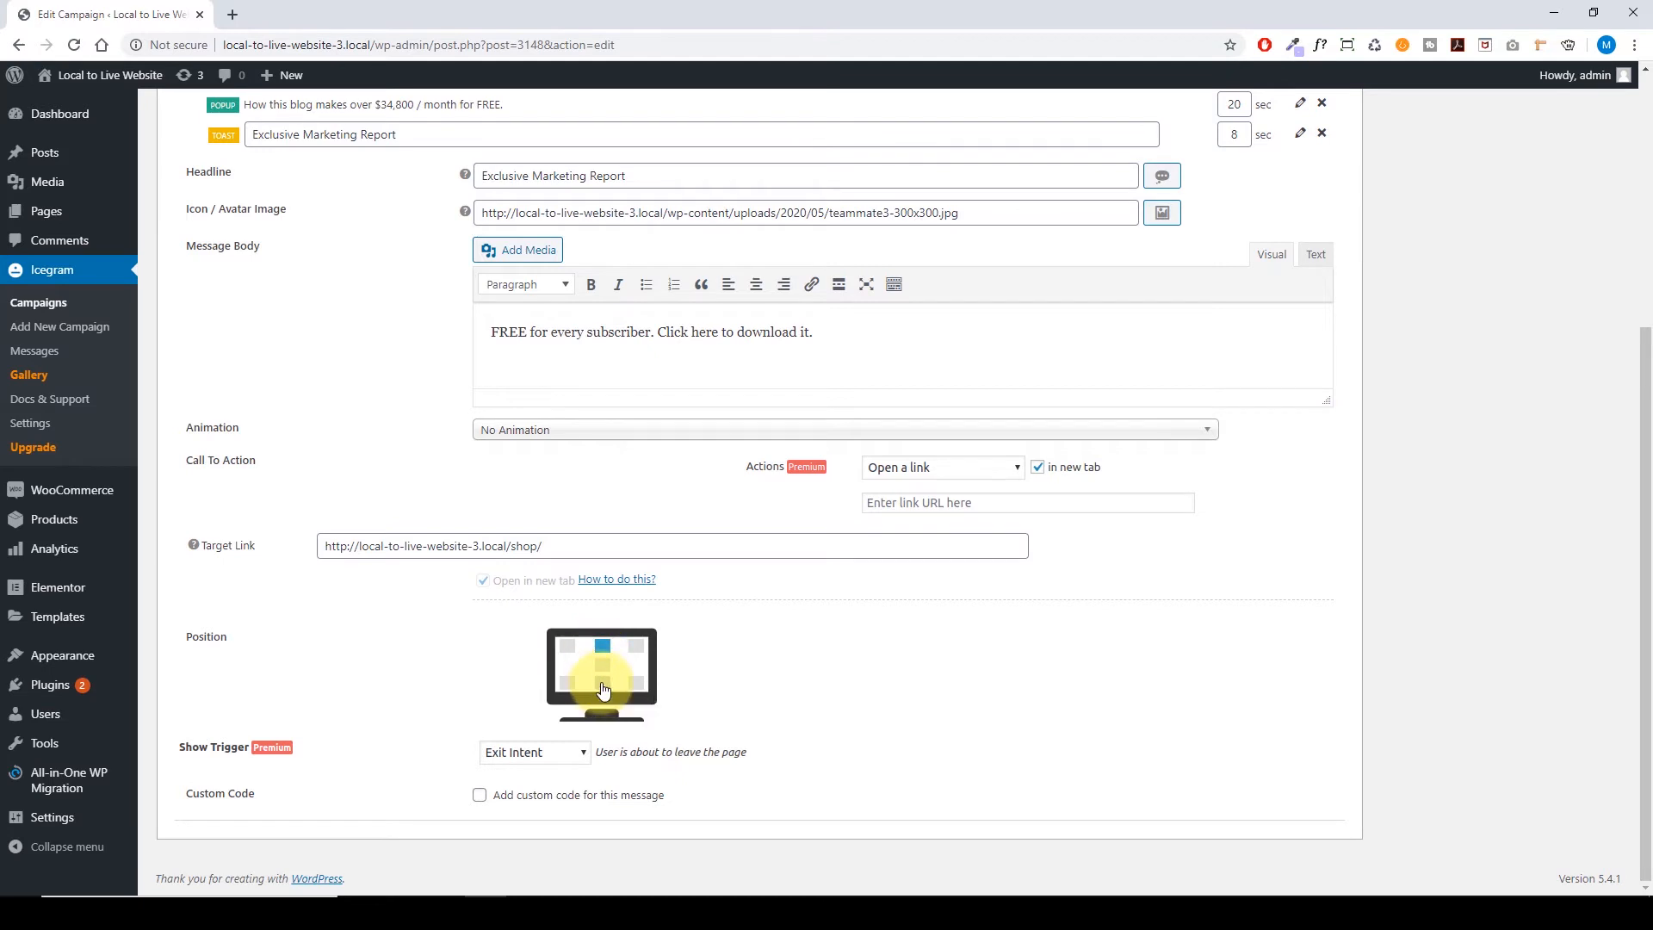
{"action": "left_click", "coordinate": [602, 669]}
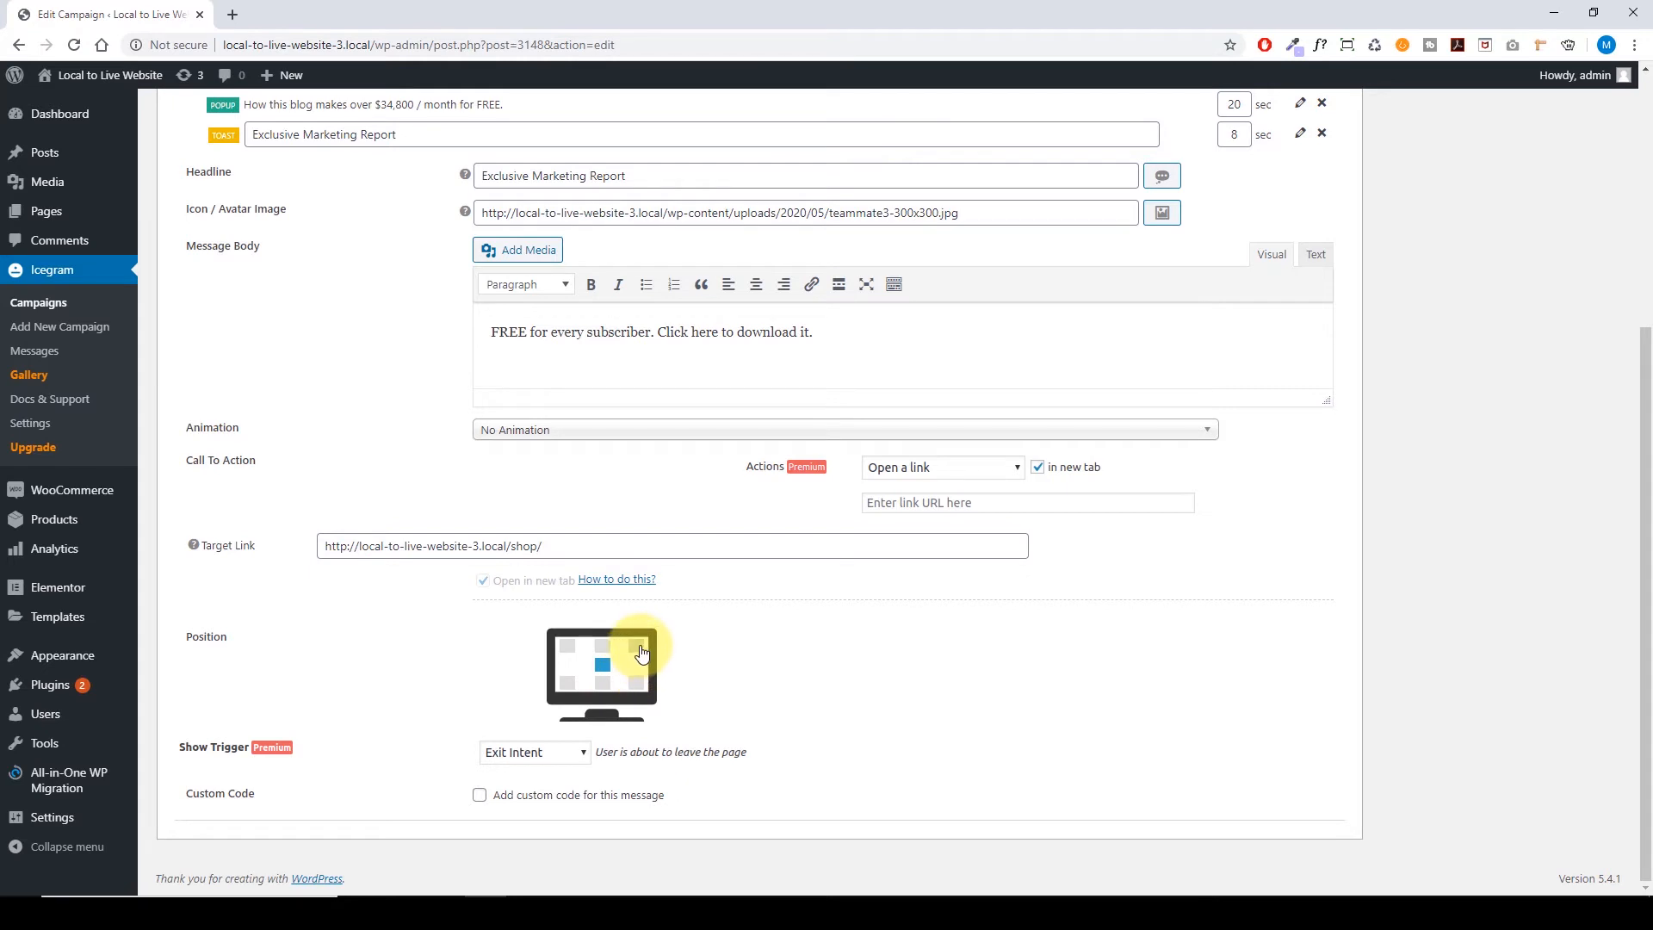
{"action": "left_click", "coordinate": [639, 650]}
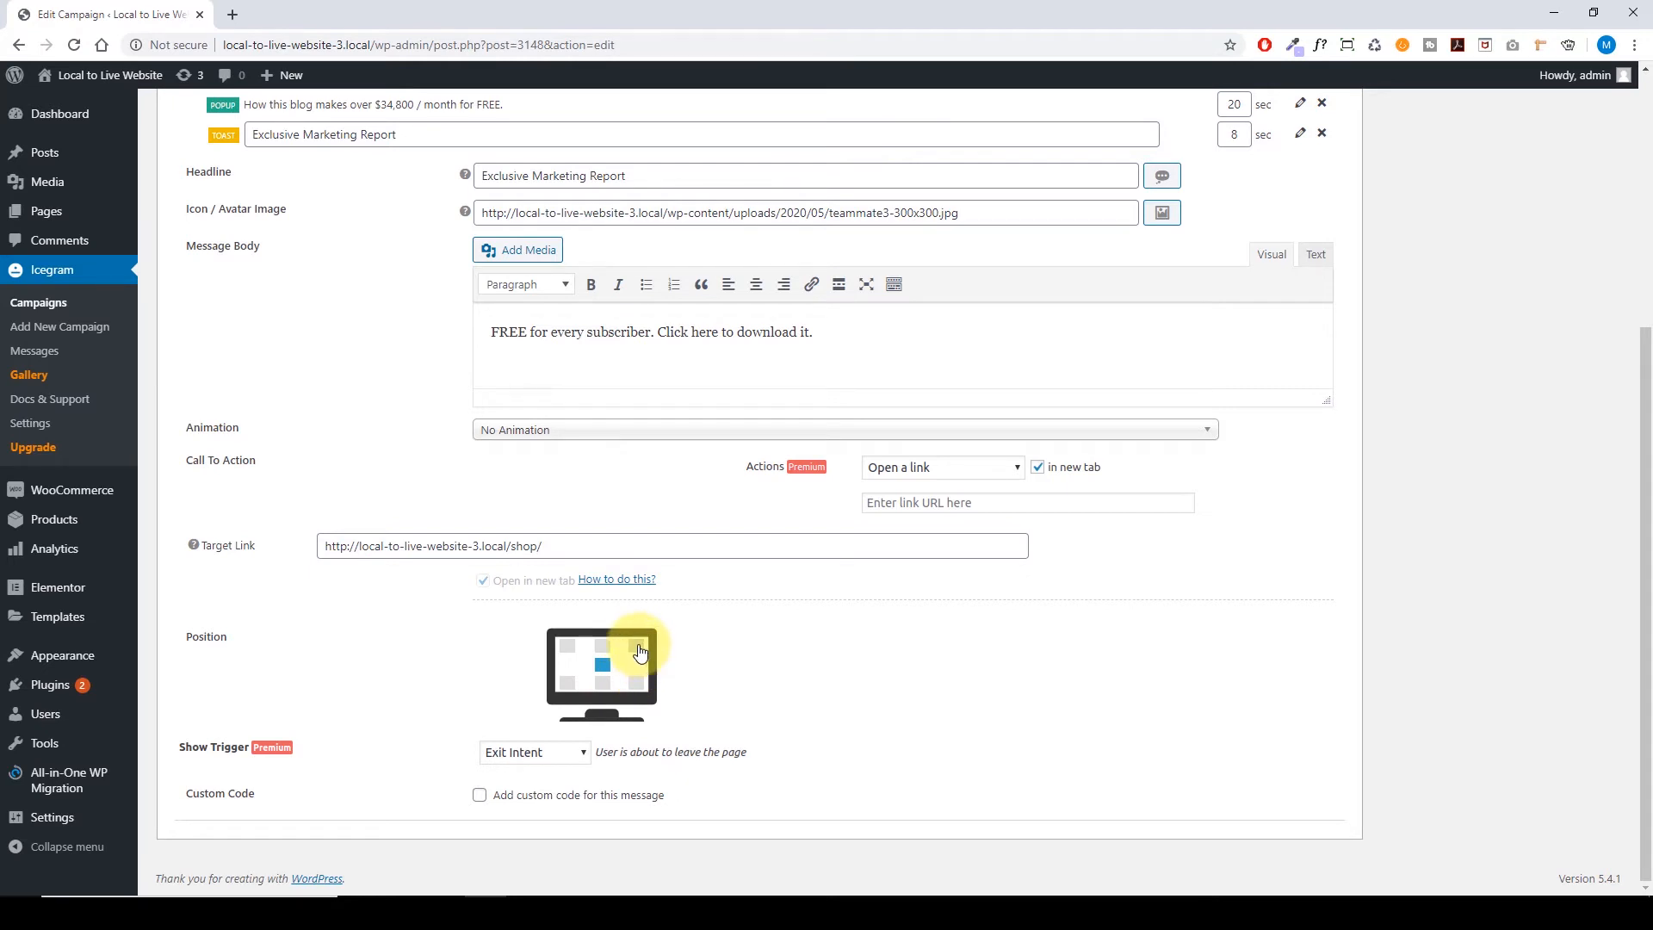
{"action": "left_click", "coordinate": [568, 687]}
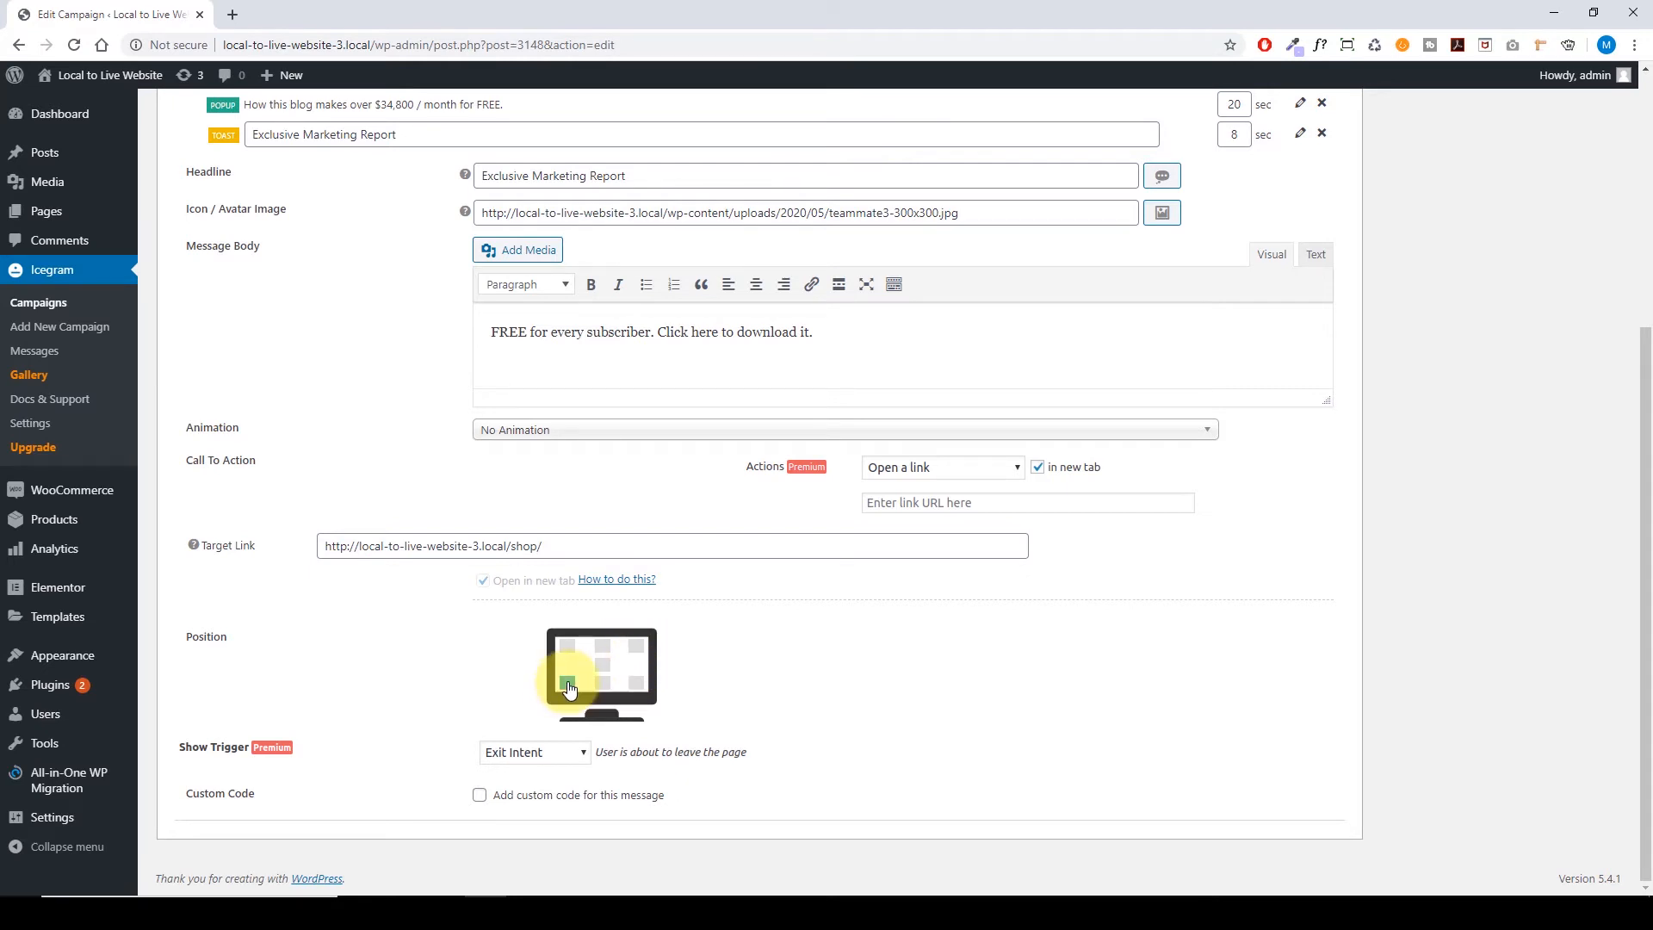
{"action": "left_click", "coordinate": [638, 652]}
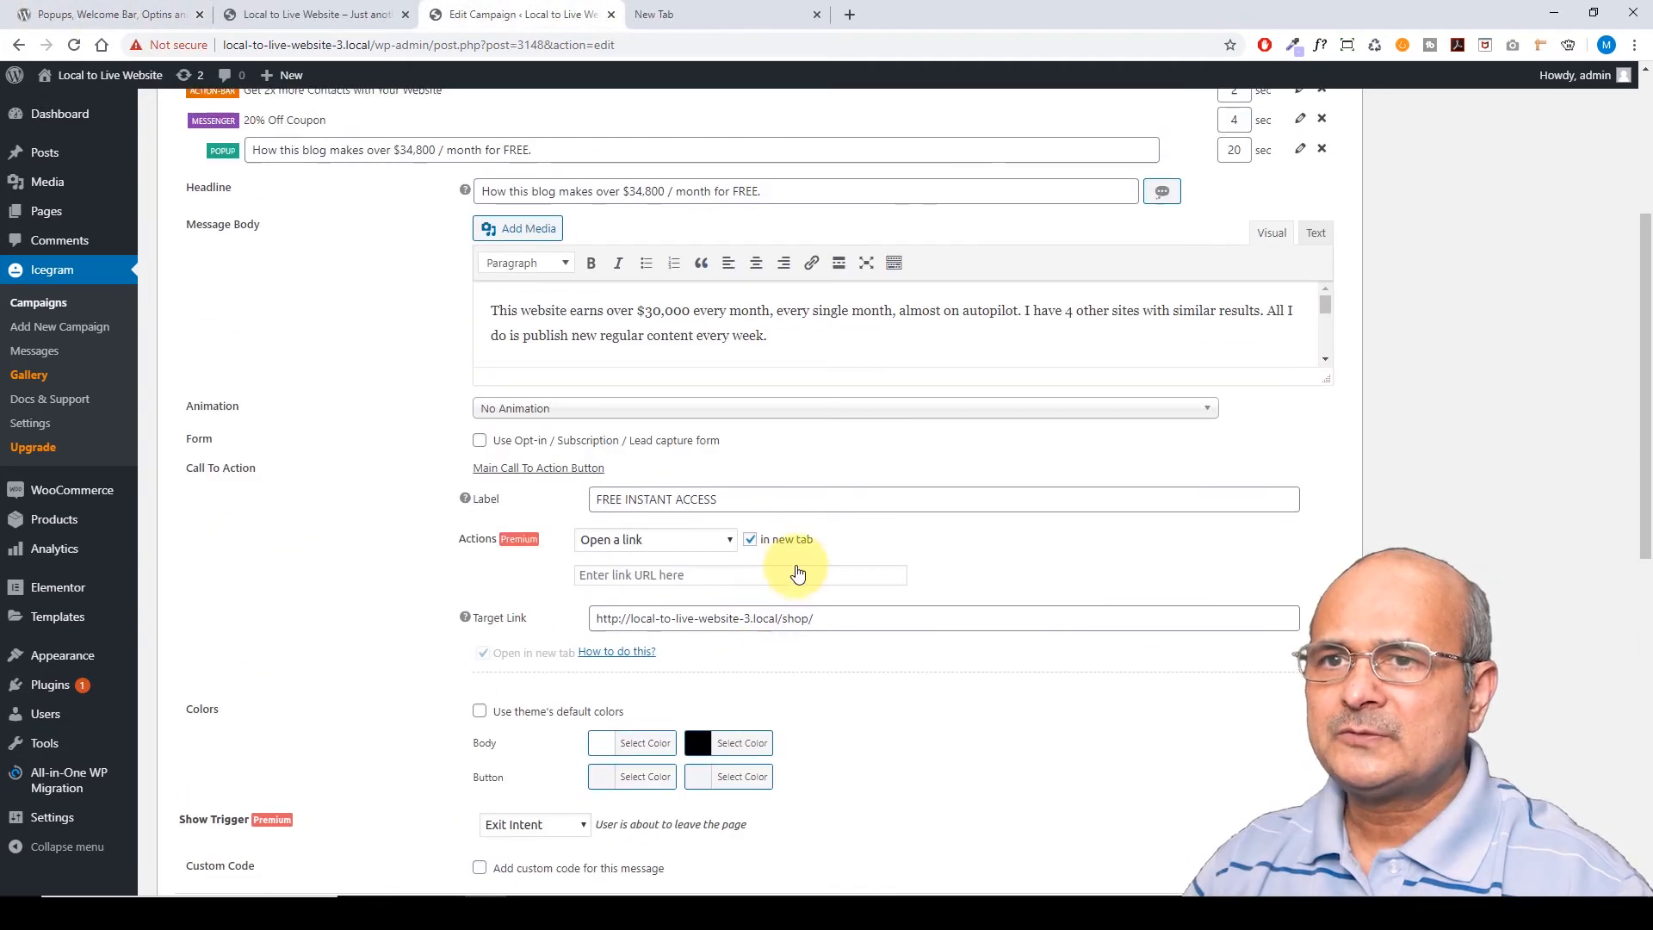
{"action": "scroll", "coordinate": [793, 572], "scroll_direction": "up", "scroll_amount": 4}
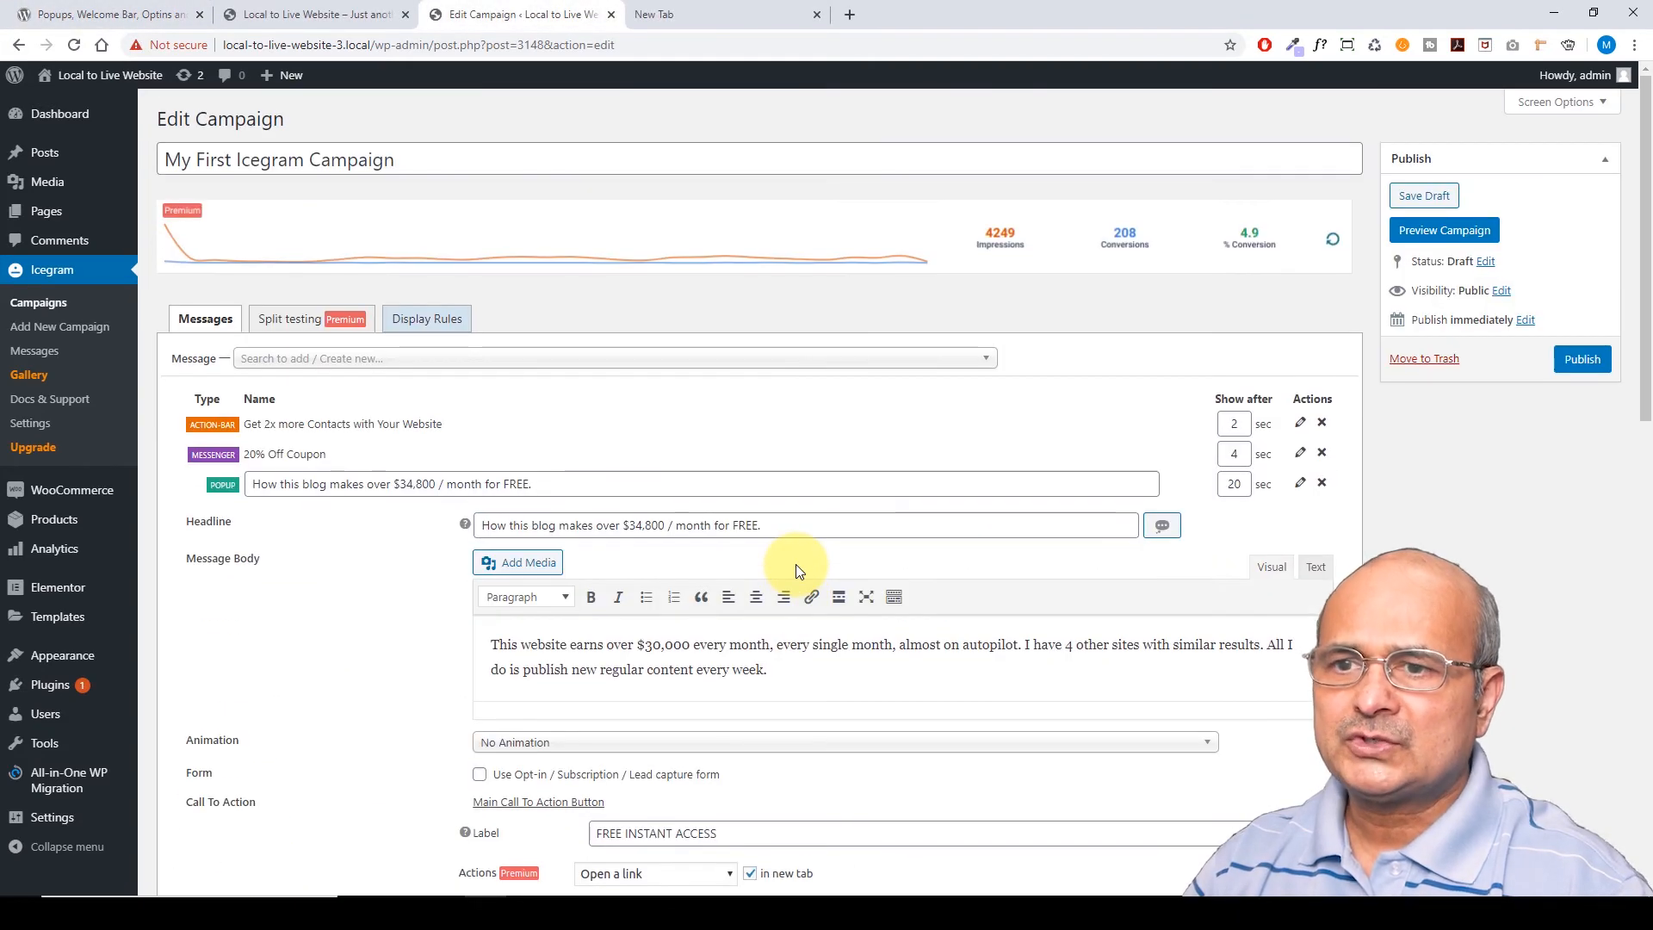
Collapse the blog popup and Exclusive Marketing Report toast editors
{"action": "left_click", "coordinate": [1302, 487]}
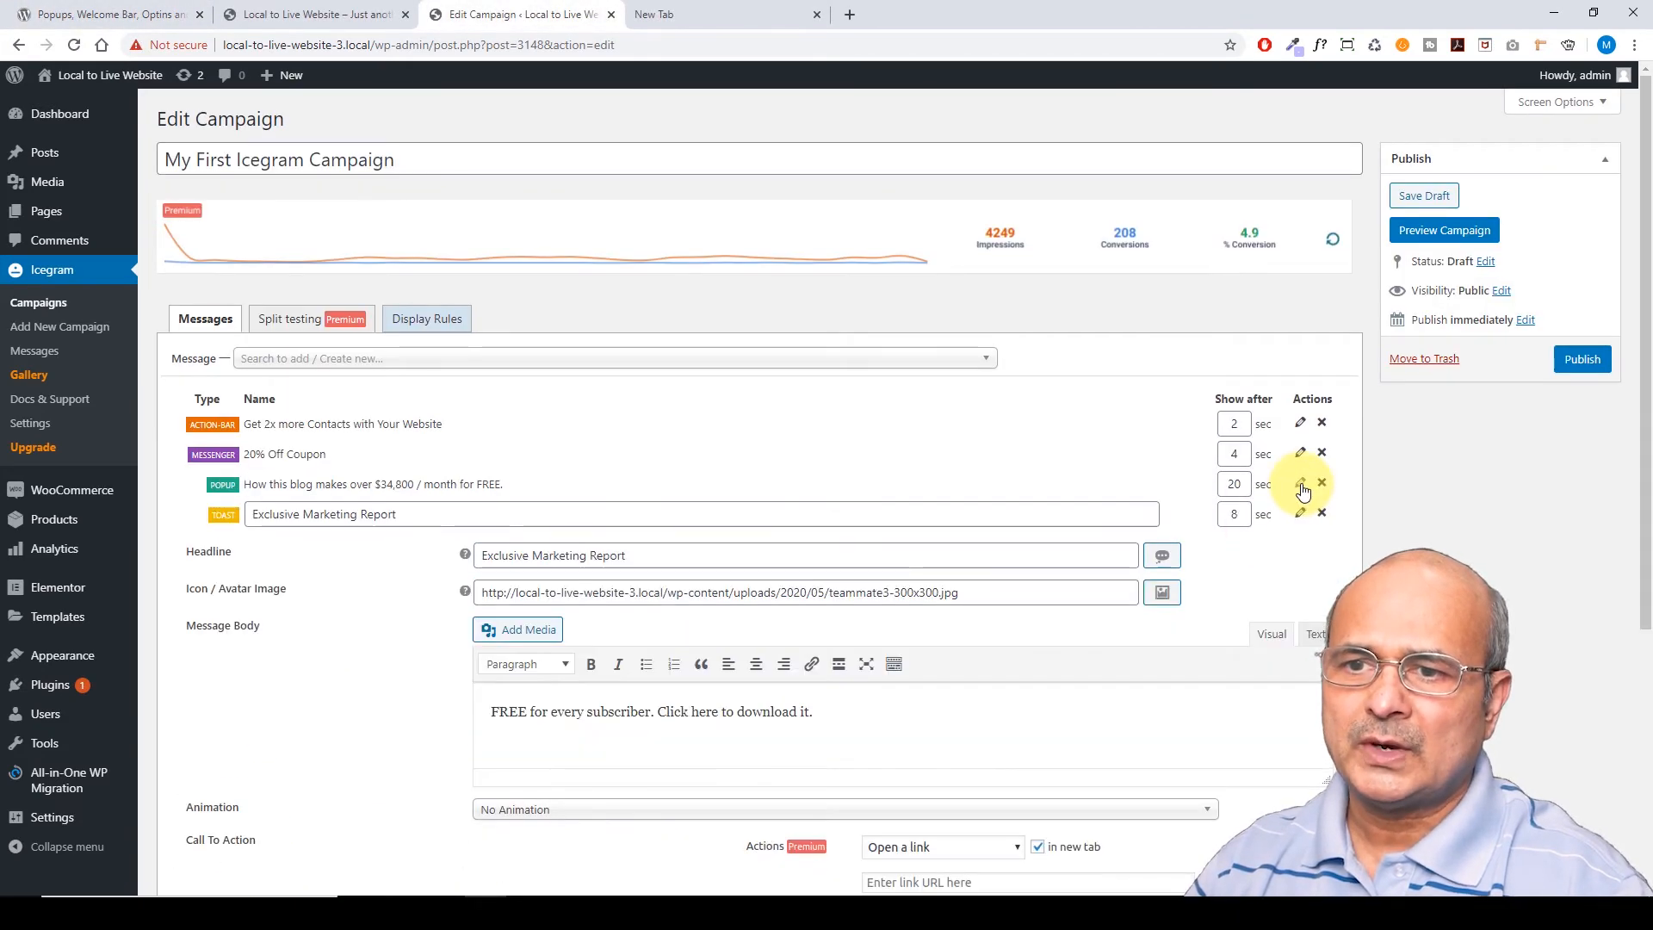
{"action": "left_click", "coordinate": [1300, 513]}
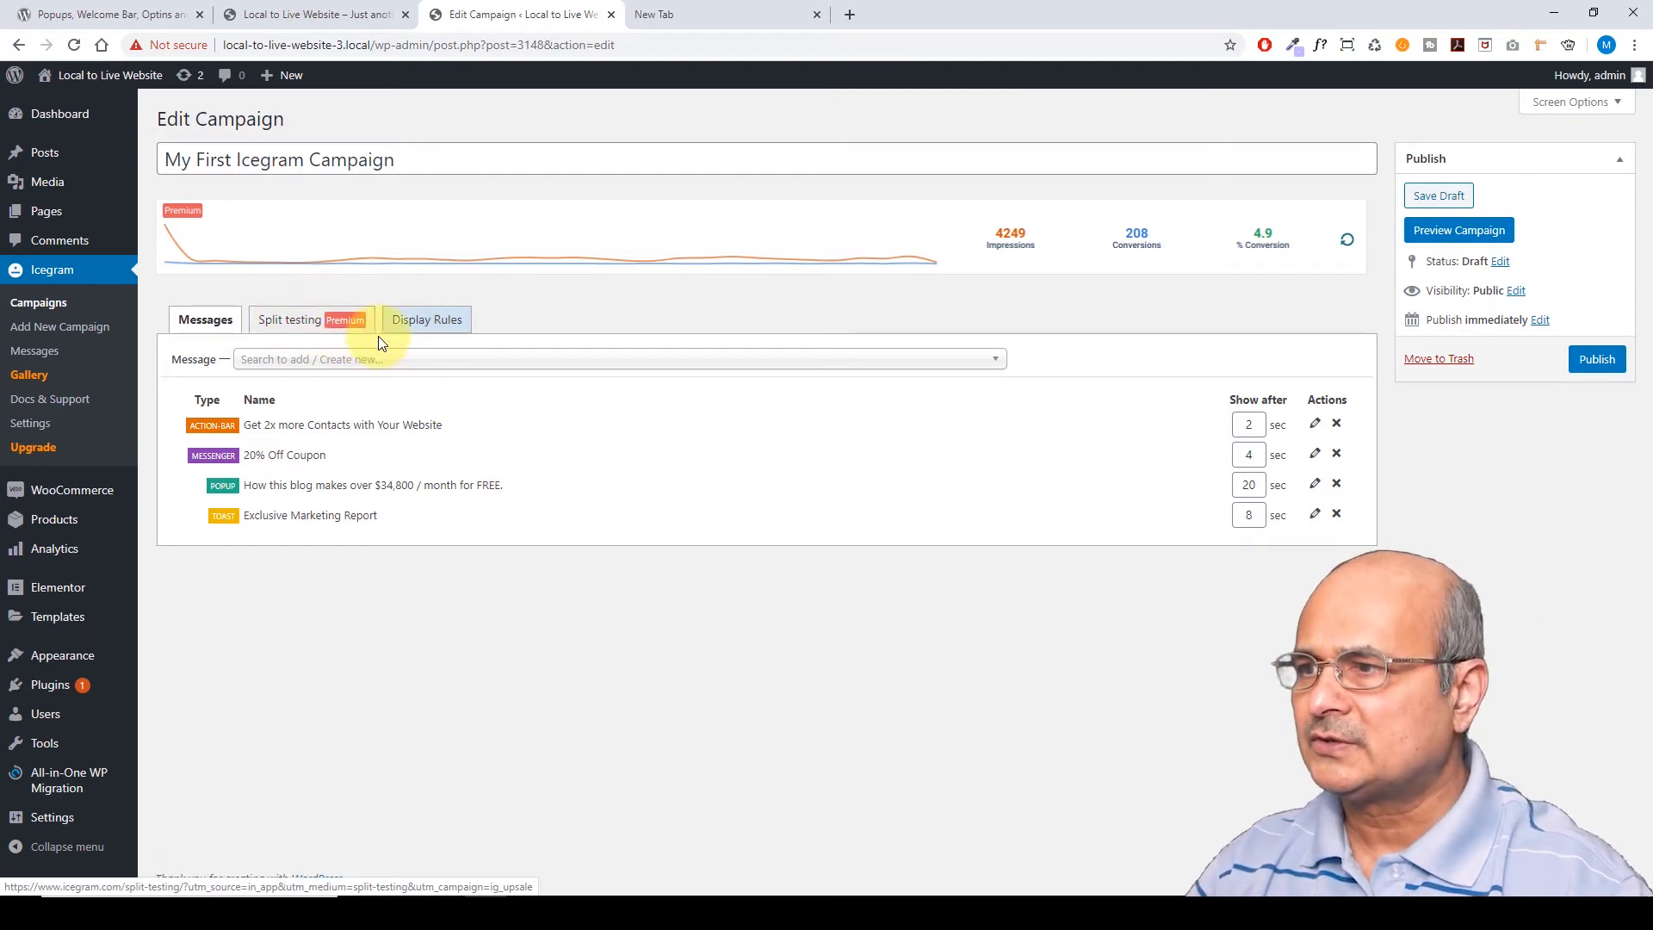
On Display Rules, tick then untick Selected pages so only Homepage stays checked
{"action": "left_click", "coordinate": [429, 323]}
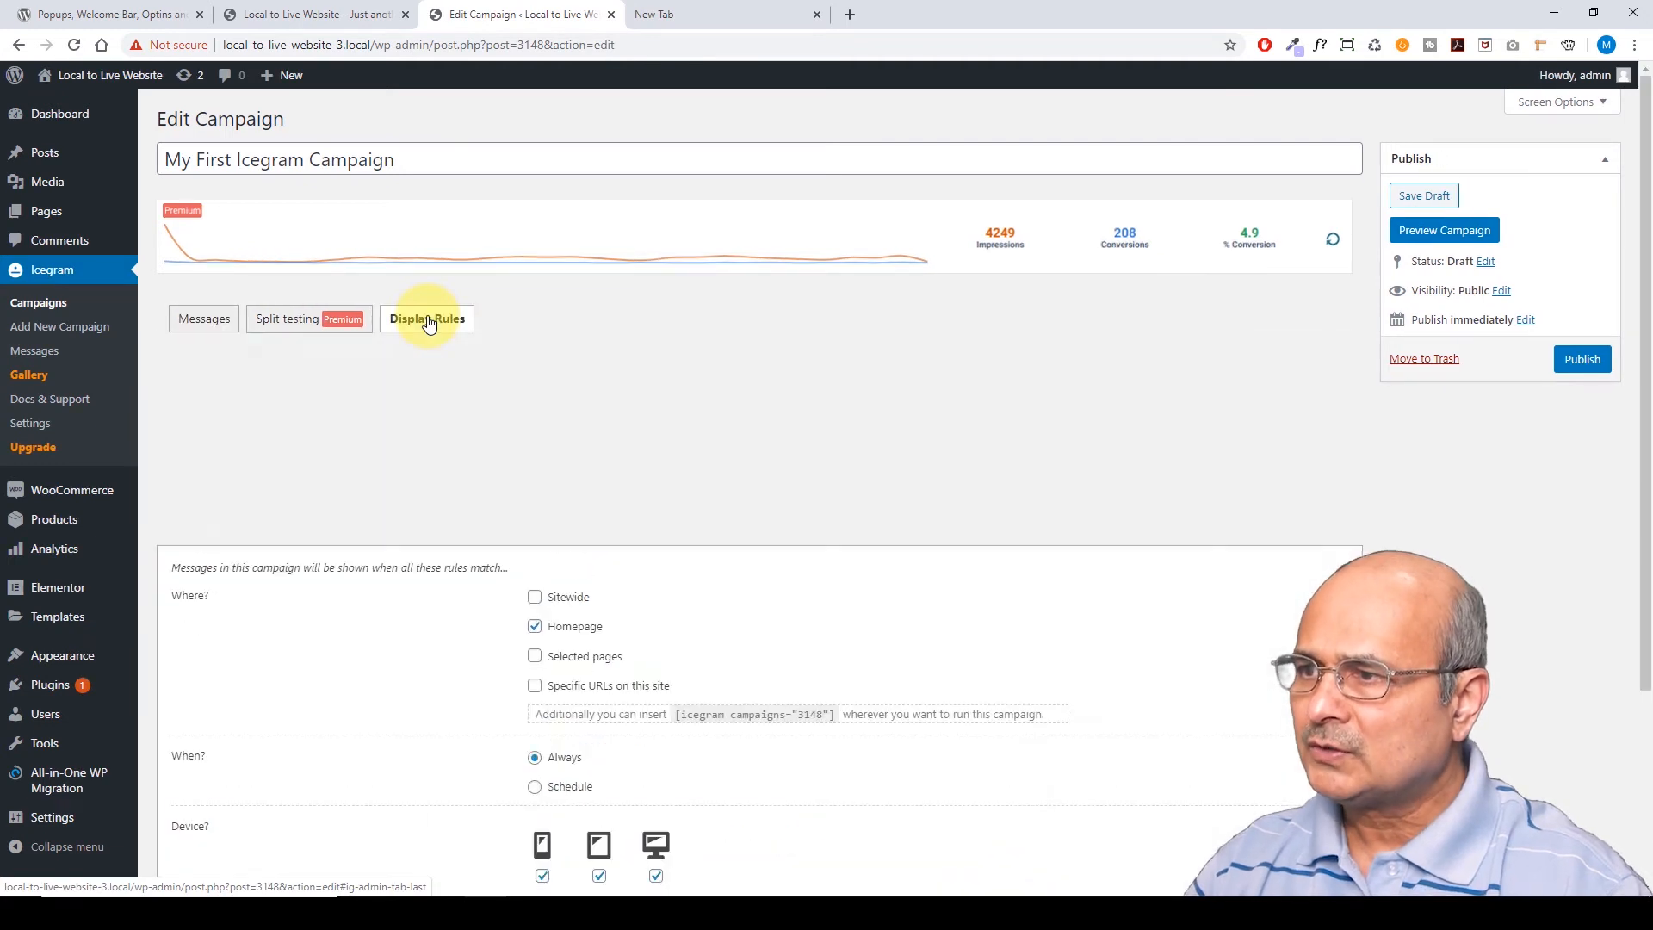
{"action": "scroll", "coordinate": [405, 443], "scroll_direction": "down", "scroll_amount": 1}
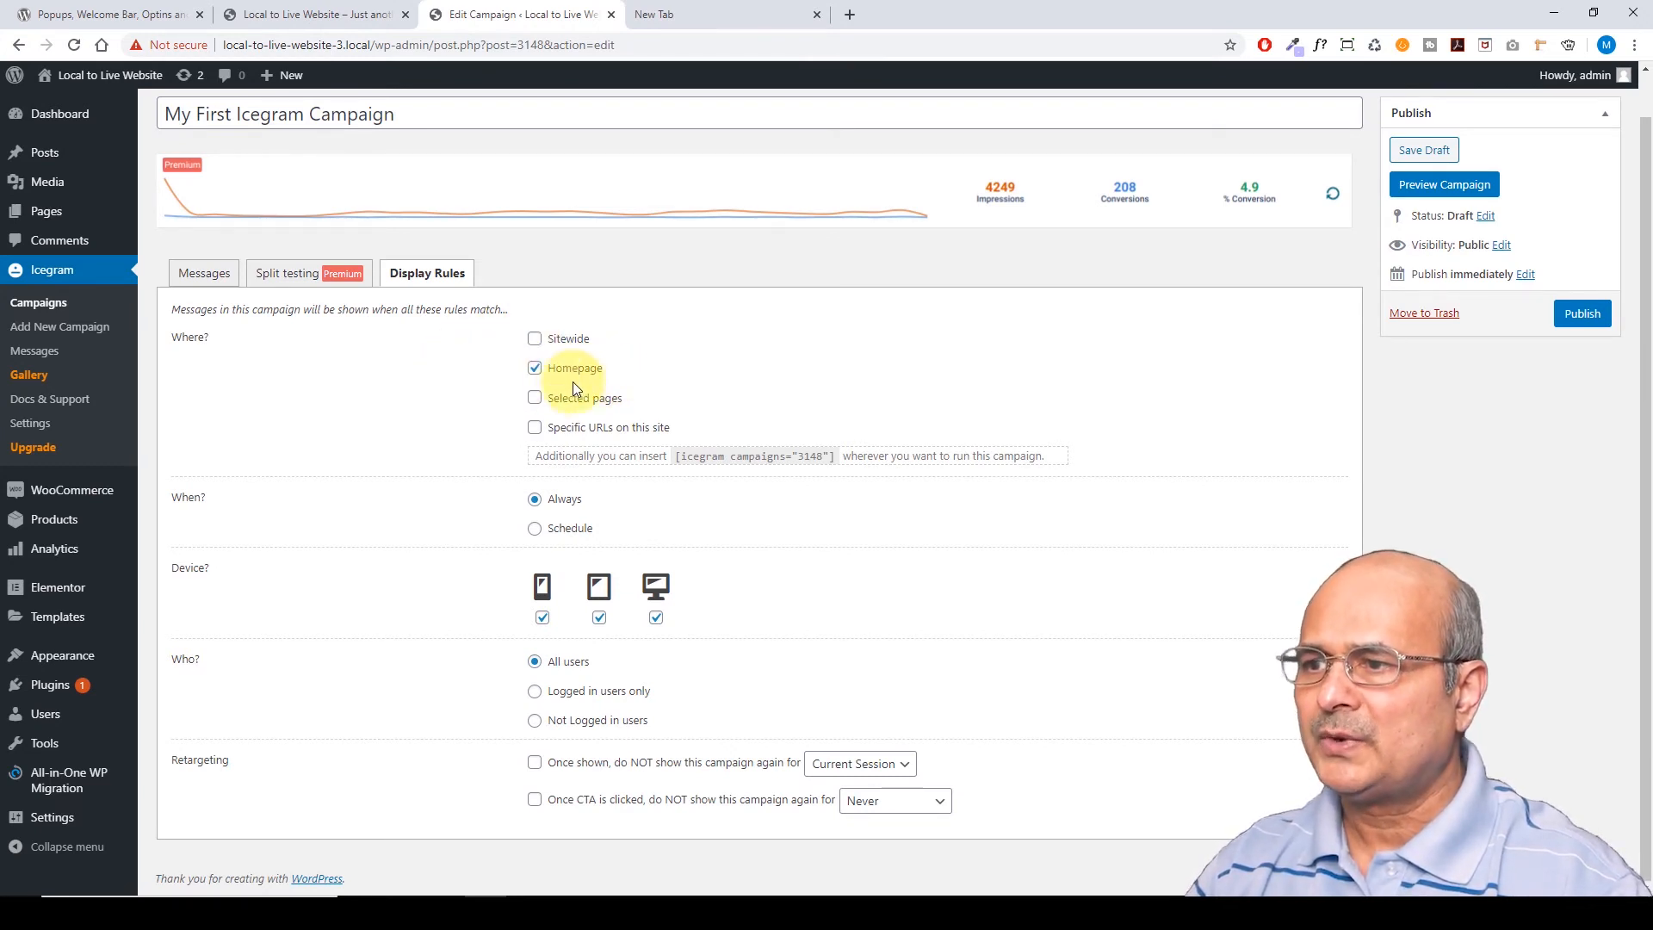
{"action": "left_click", "coordinate": [535, 398]}
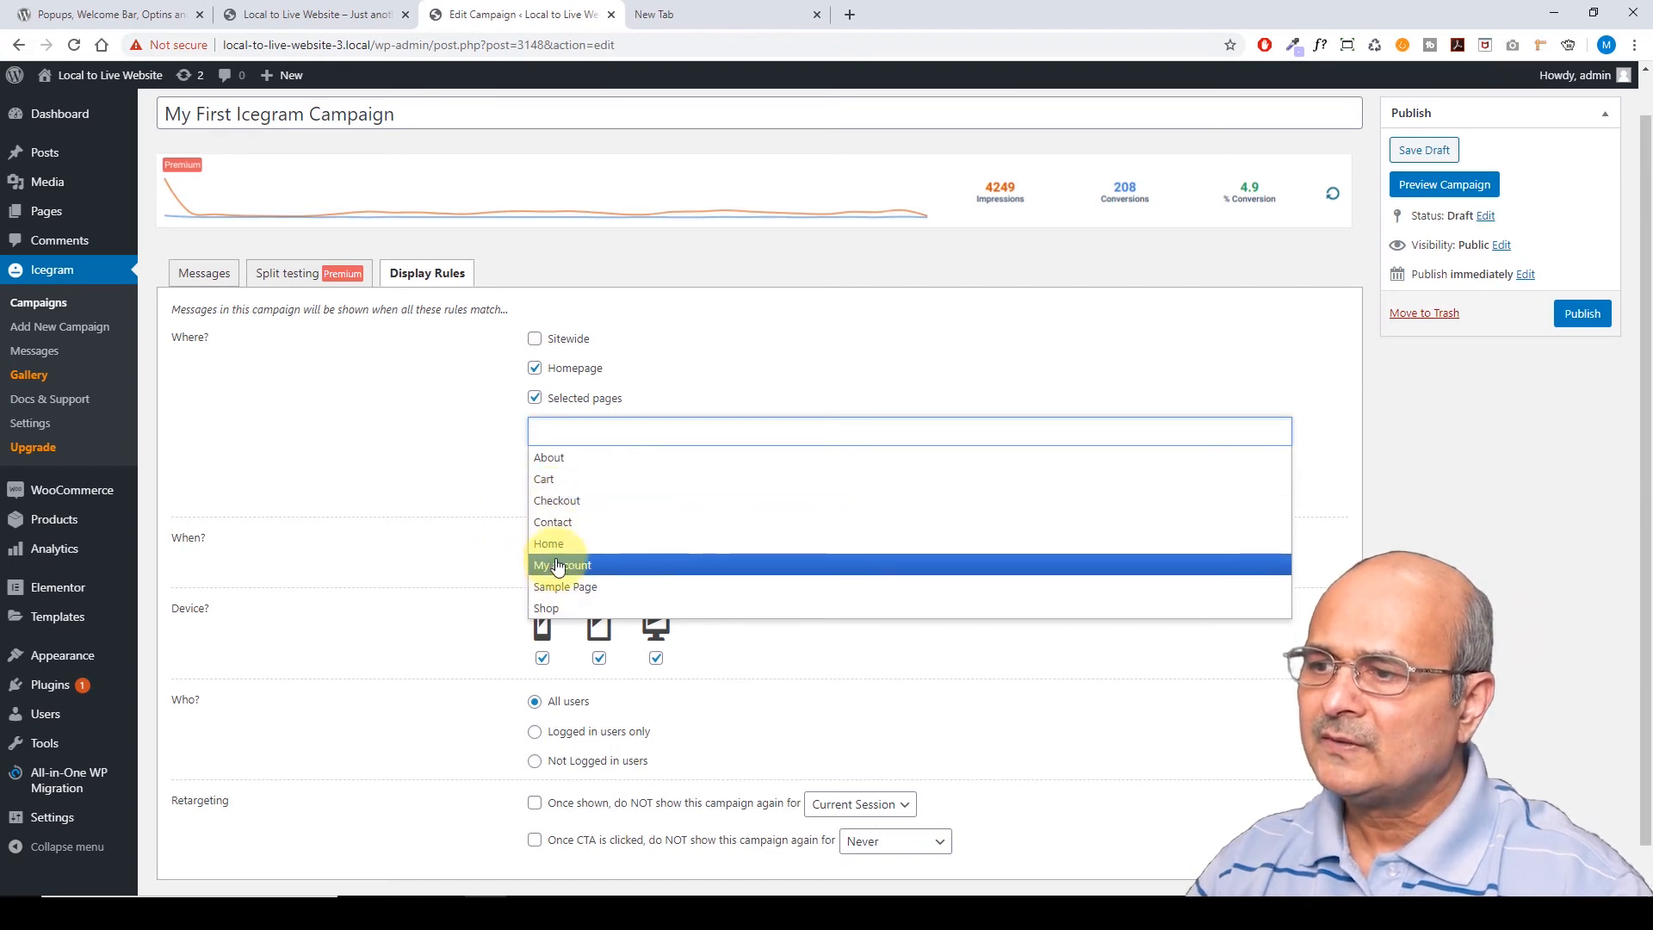
{"action": "left_click", "coordinate": [533, 400]}
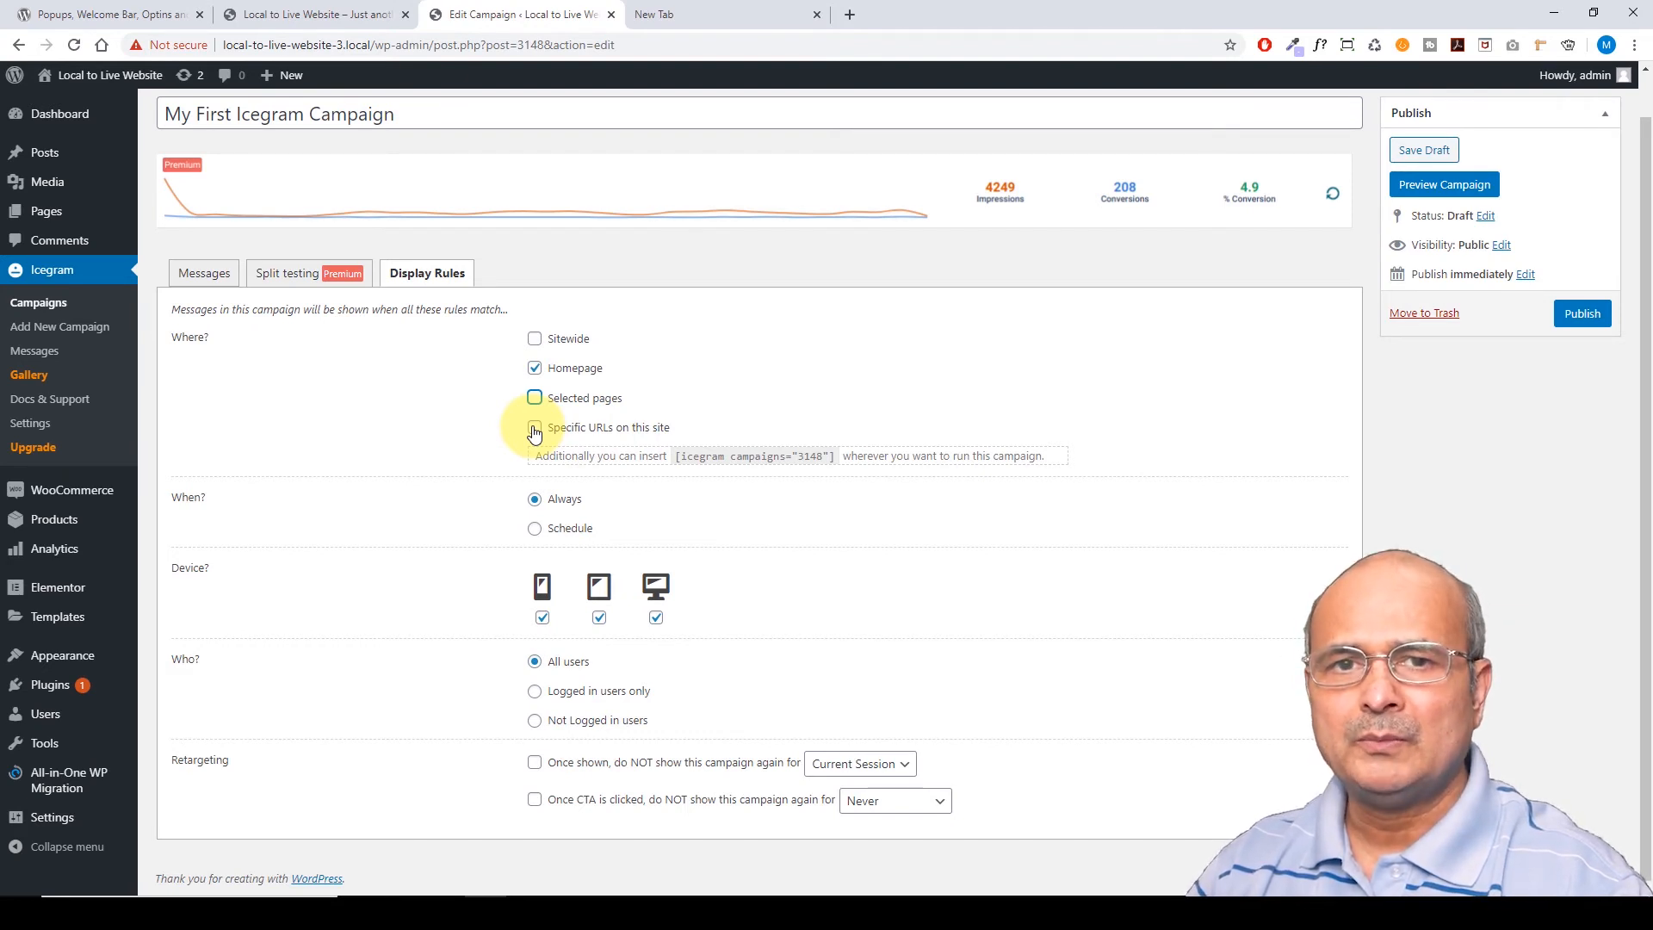
{"action": "left_click", "coordinate": [534, 429]}
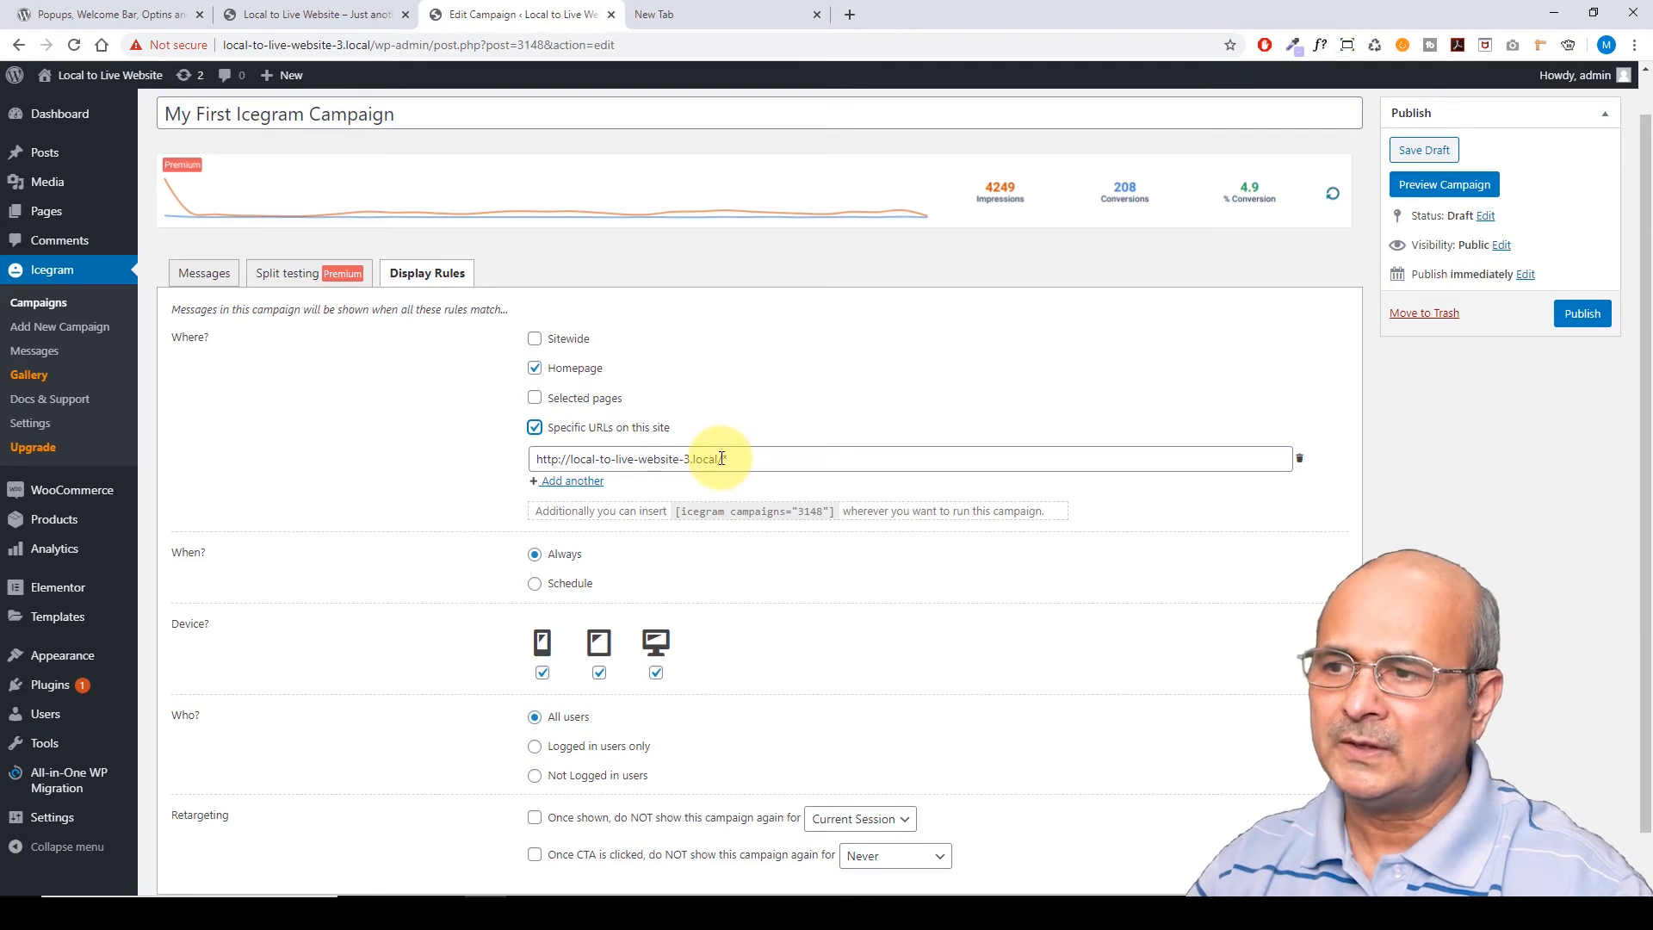
{"action": "left_click", "coordinate": [535, 428]}
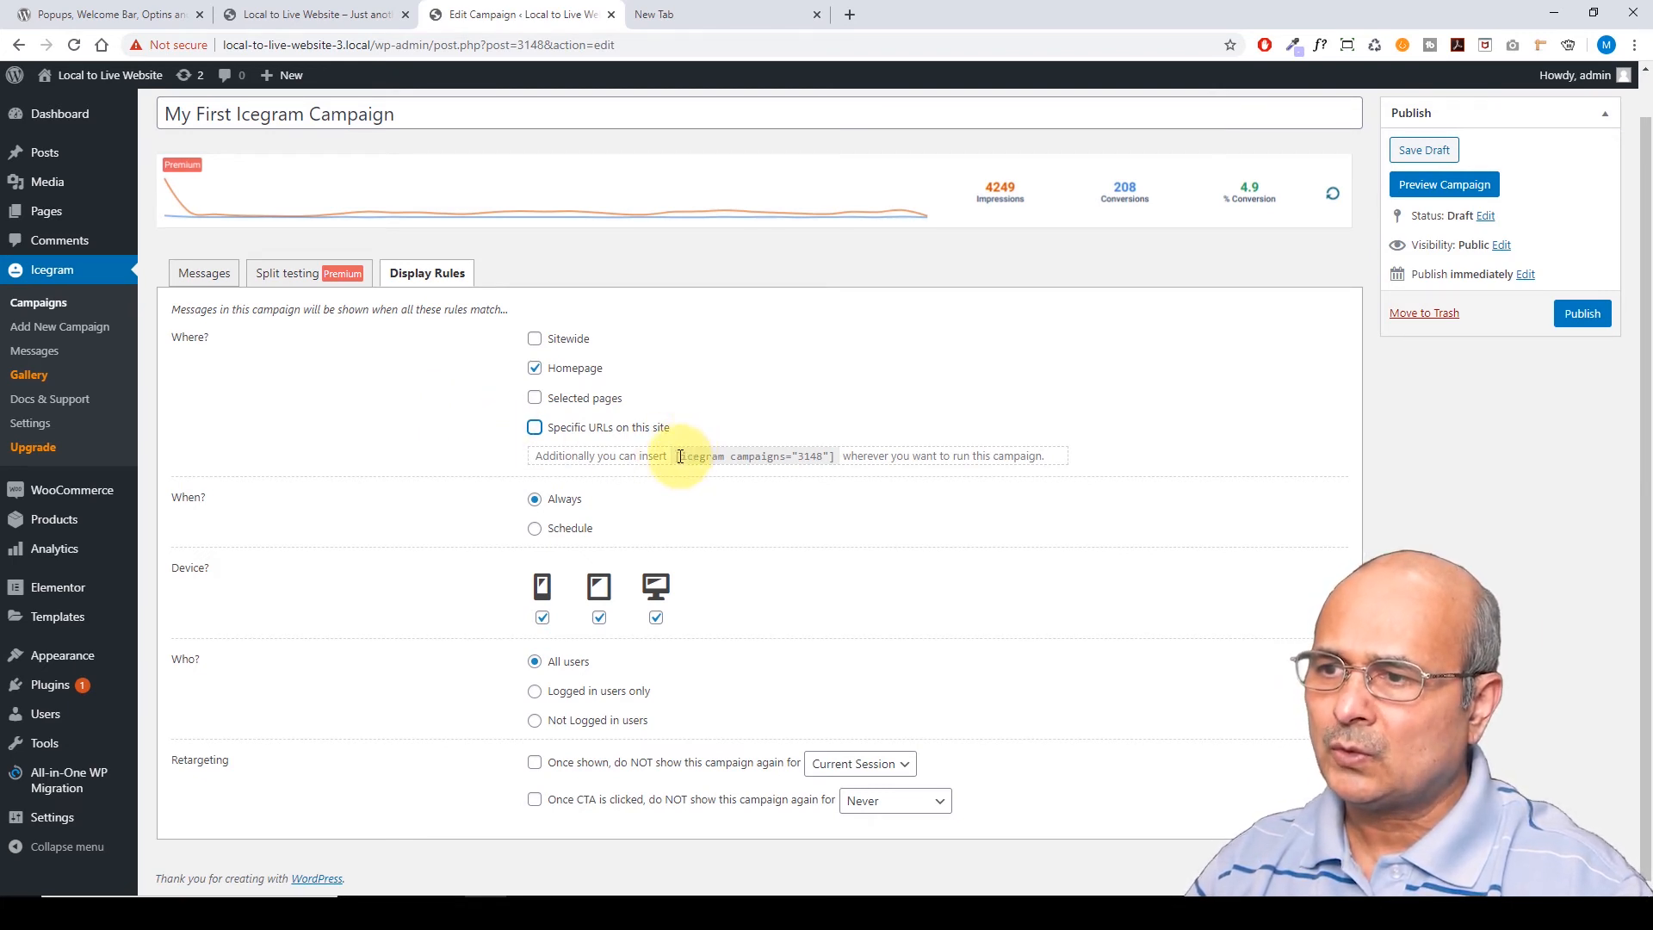
{"action": "left_click_drag", "start_coordinate": [677, 456], "coordinate": [833, 456]}
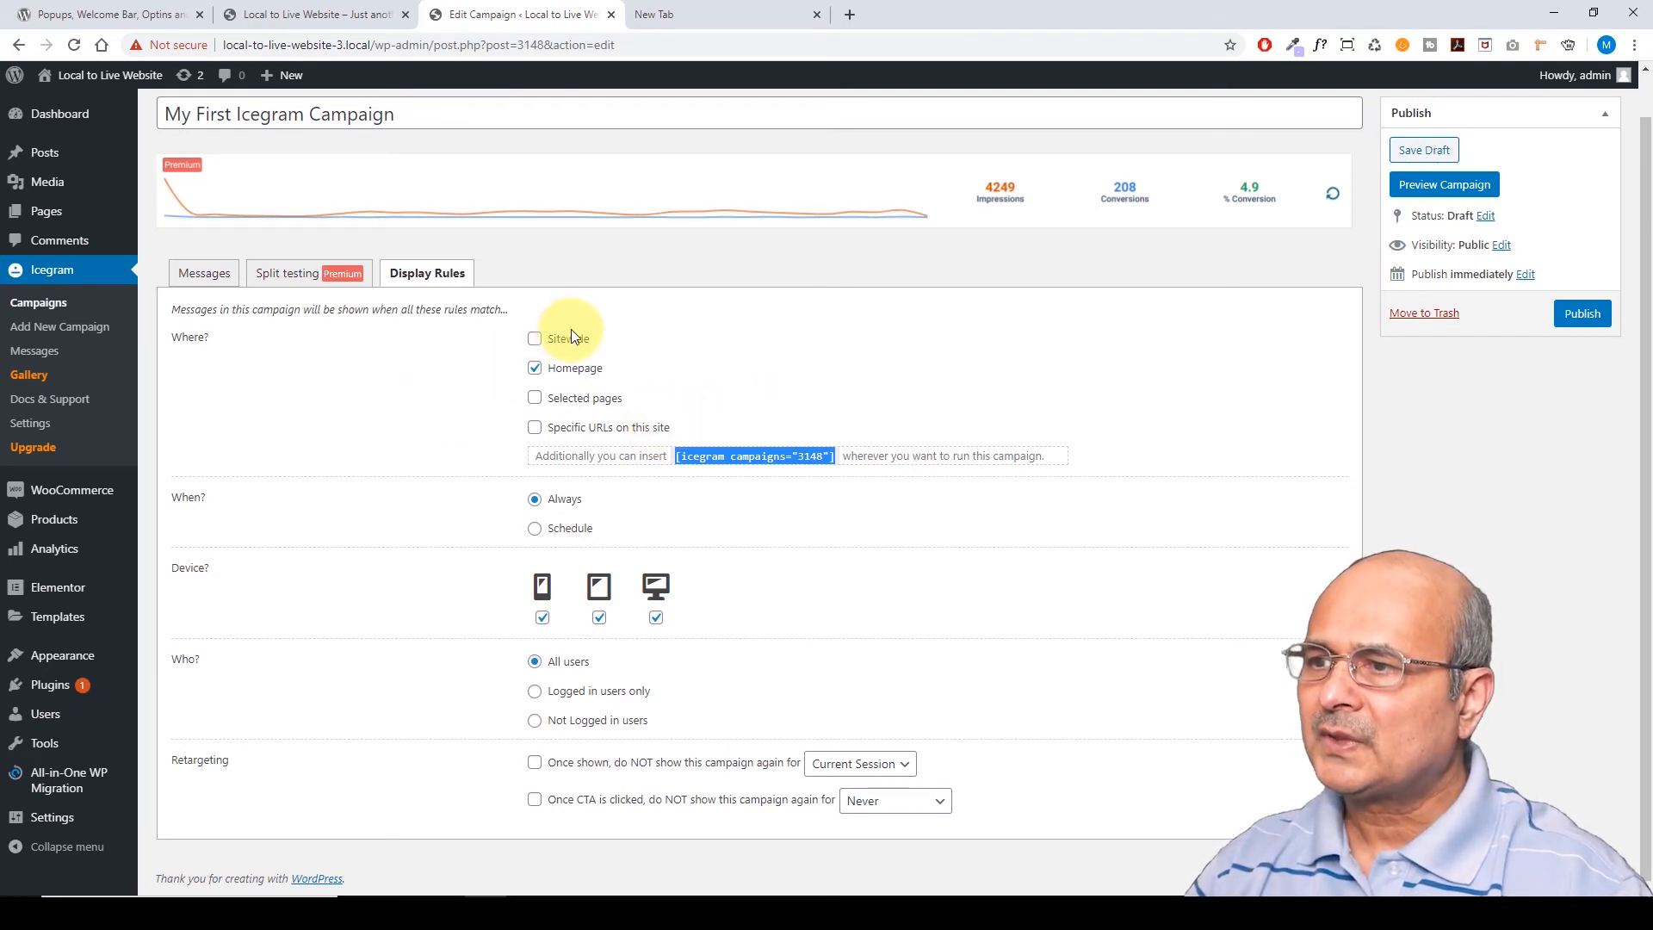
{"action": "left_click", "coordinate": [288, 379]}
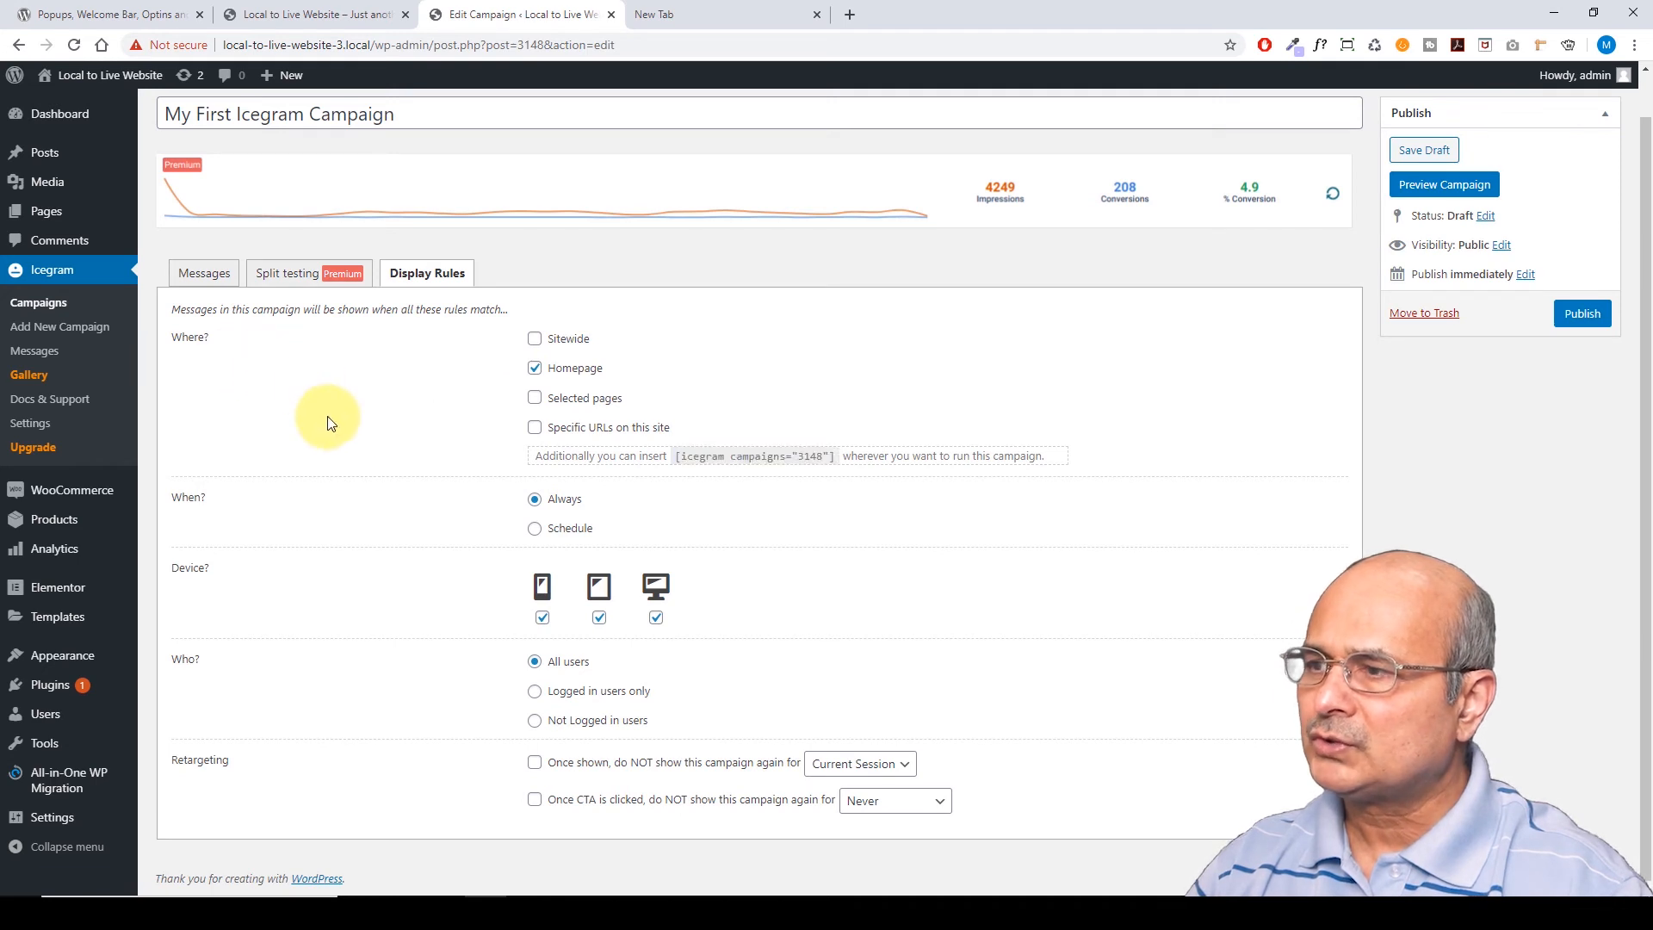
{"action": "left_click", "coordinate": [535, 530]}
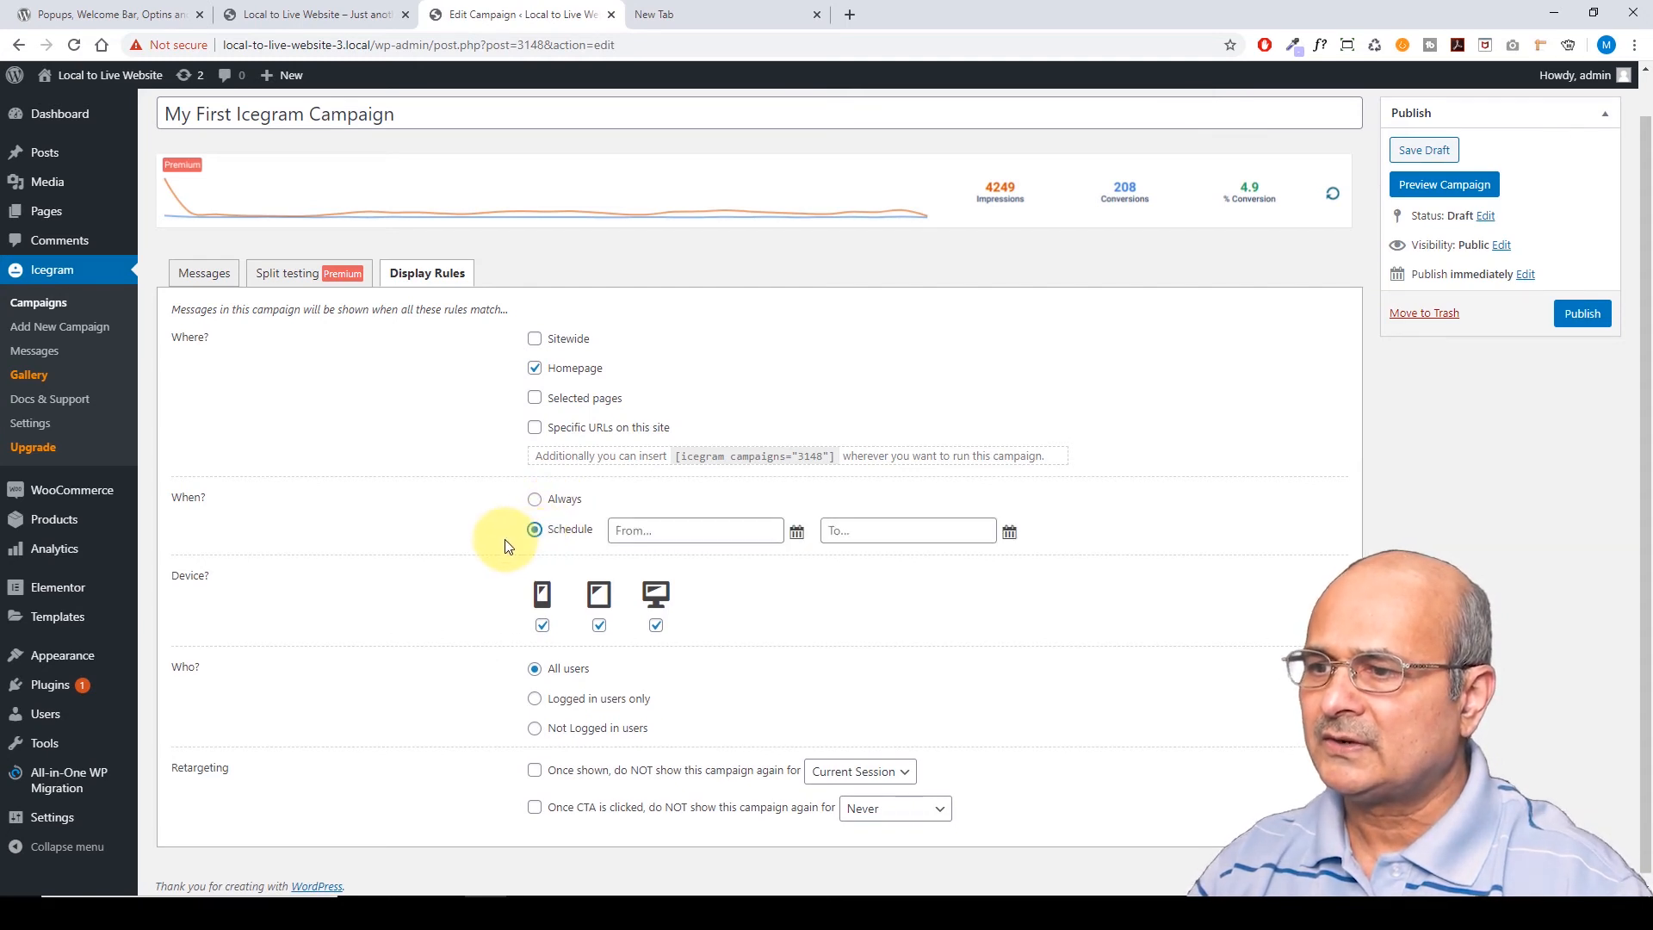
{"action": "left_click", "coordinate": [798, 533]}
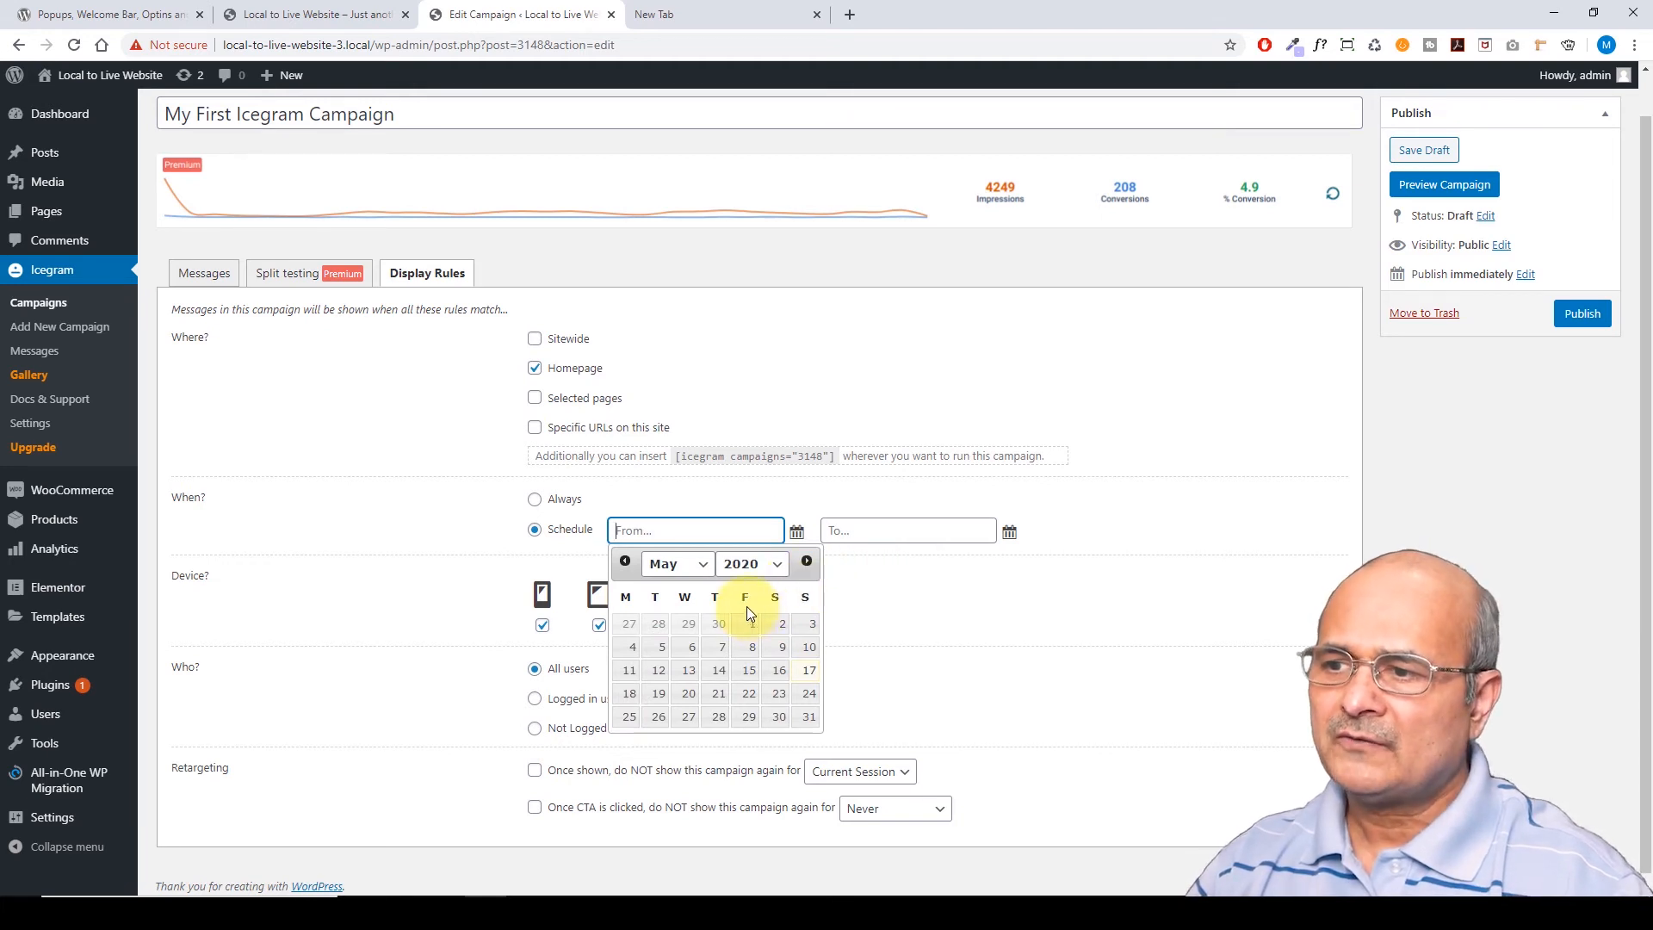
{"action": "left_click", "coordinate": [1010, 533]}
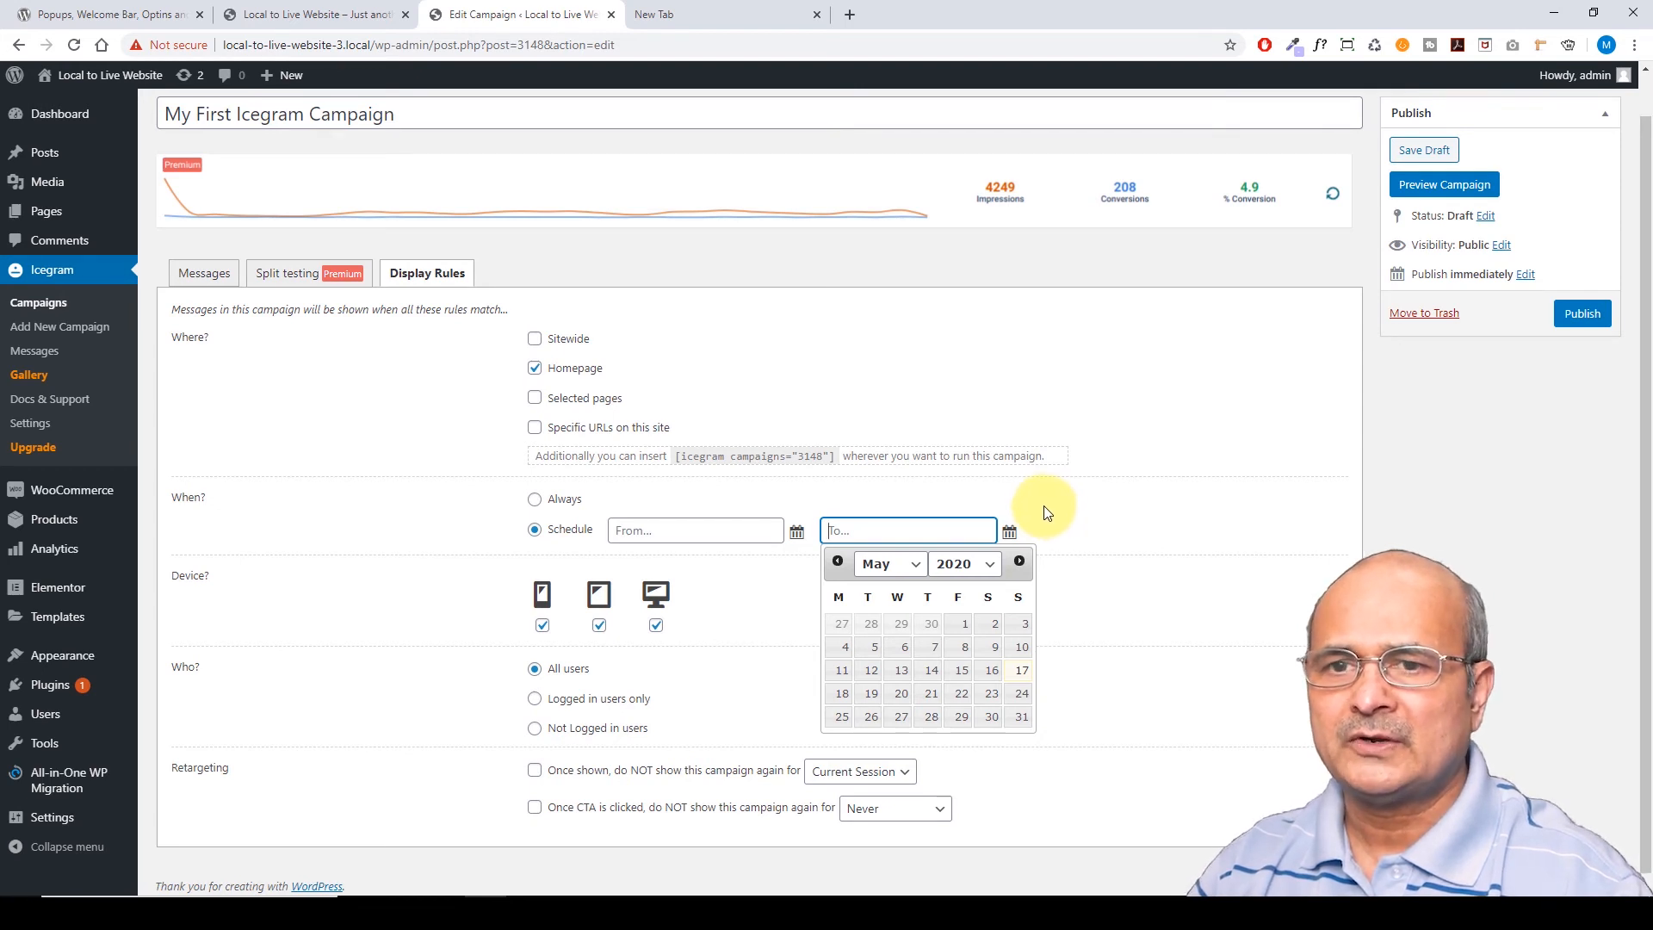
{"action": "left_click", "coordinate": [534, 505]}
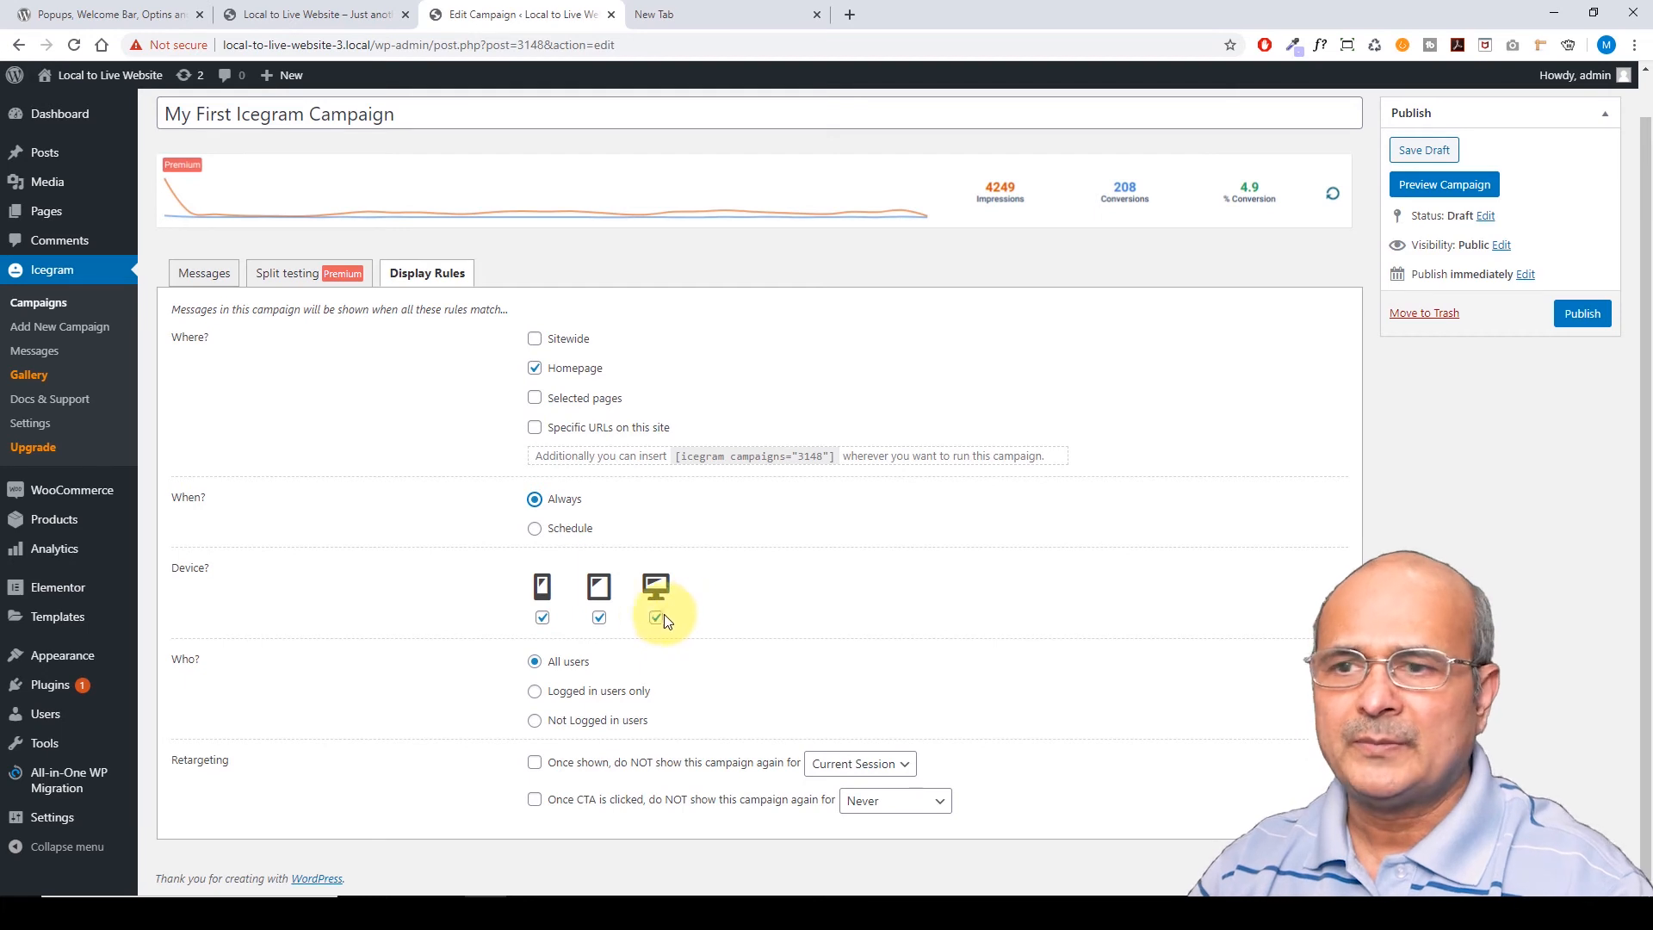
Keep mobile, tablet and desktop all enabled and set Who to Logged in users only
{"action": "left_click", "coordinate": [544, 619]}
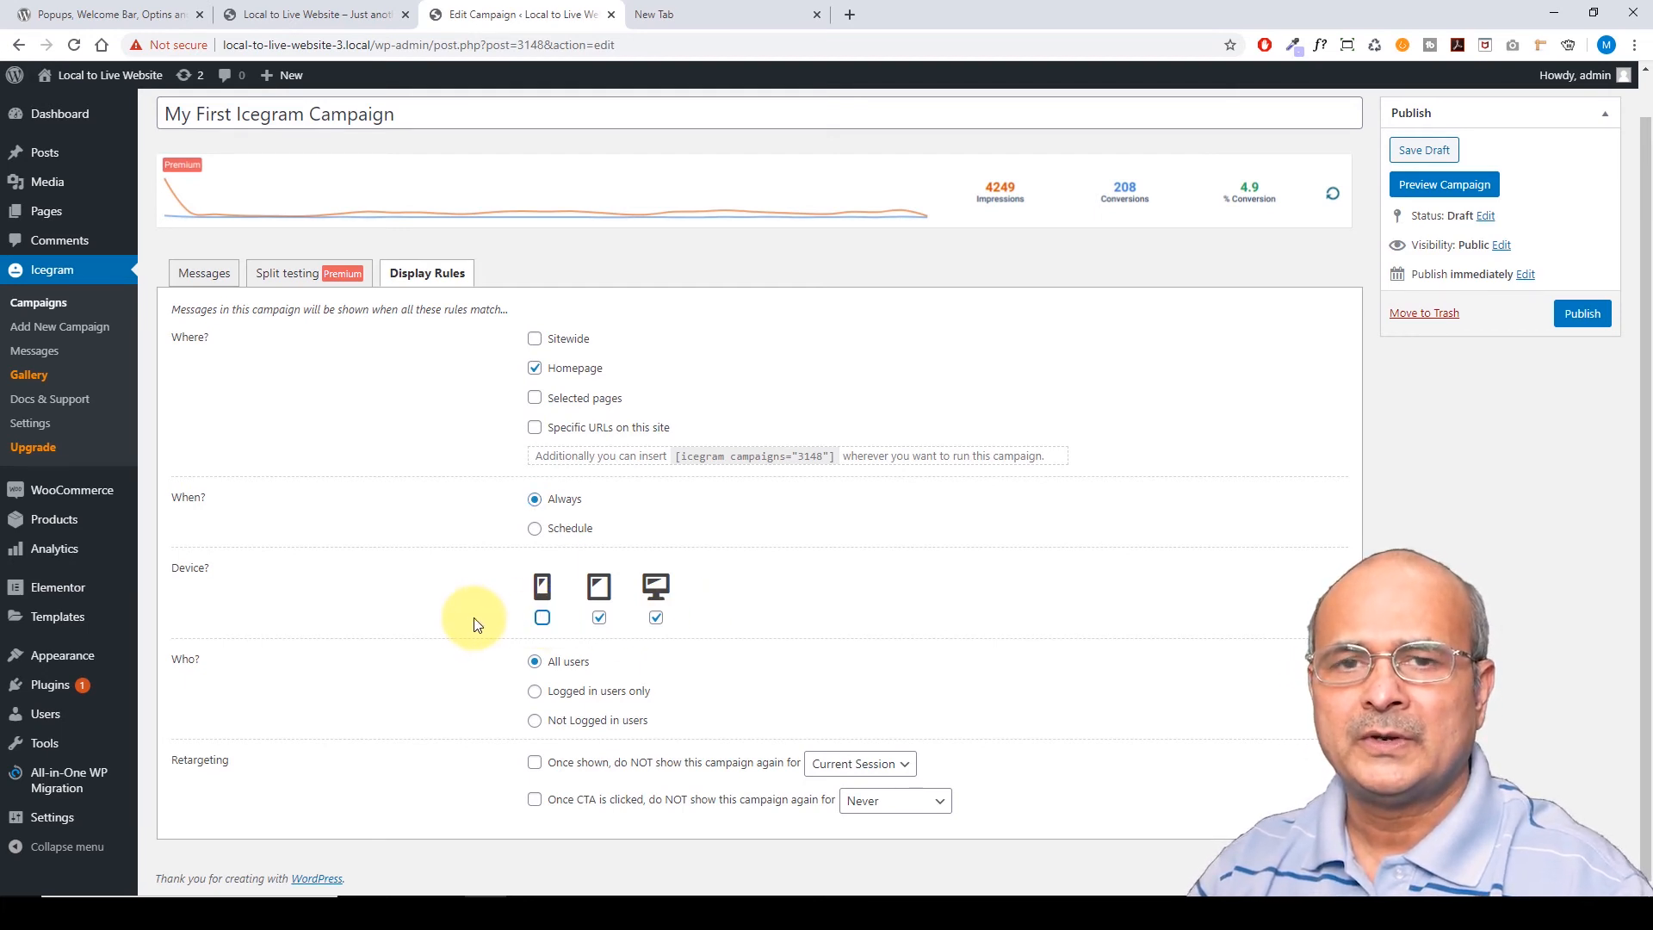
{"action": "left_click", "coordinate": [542, 618]}
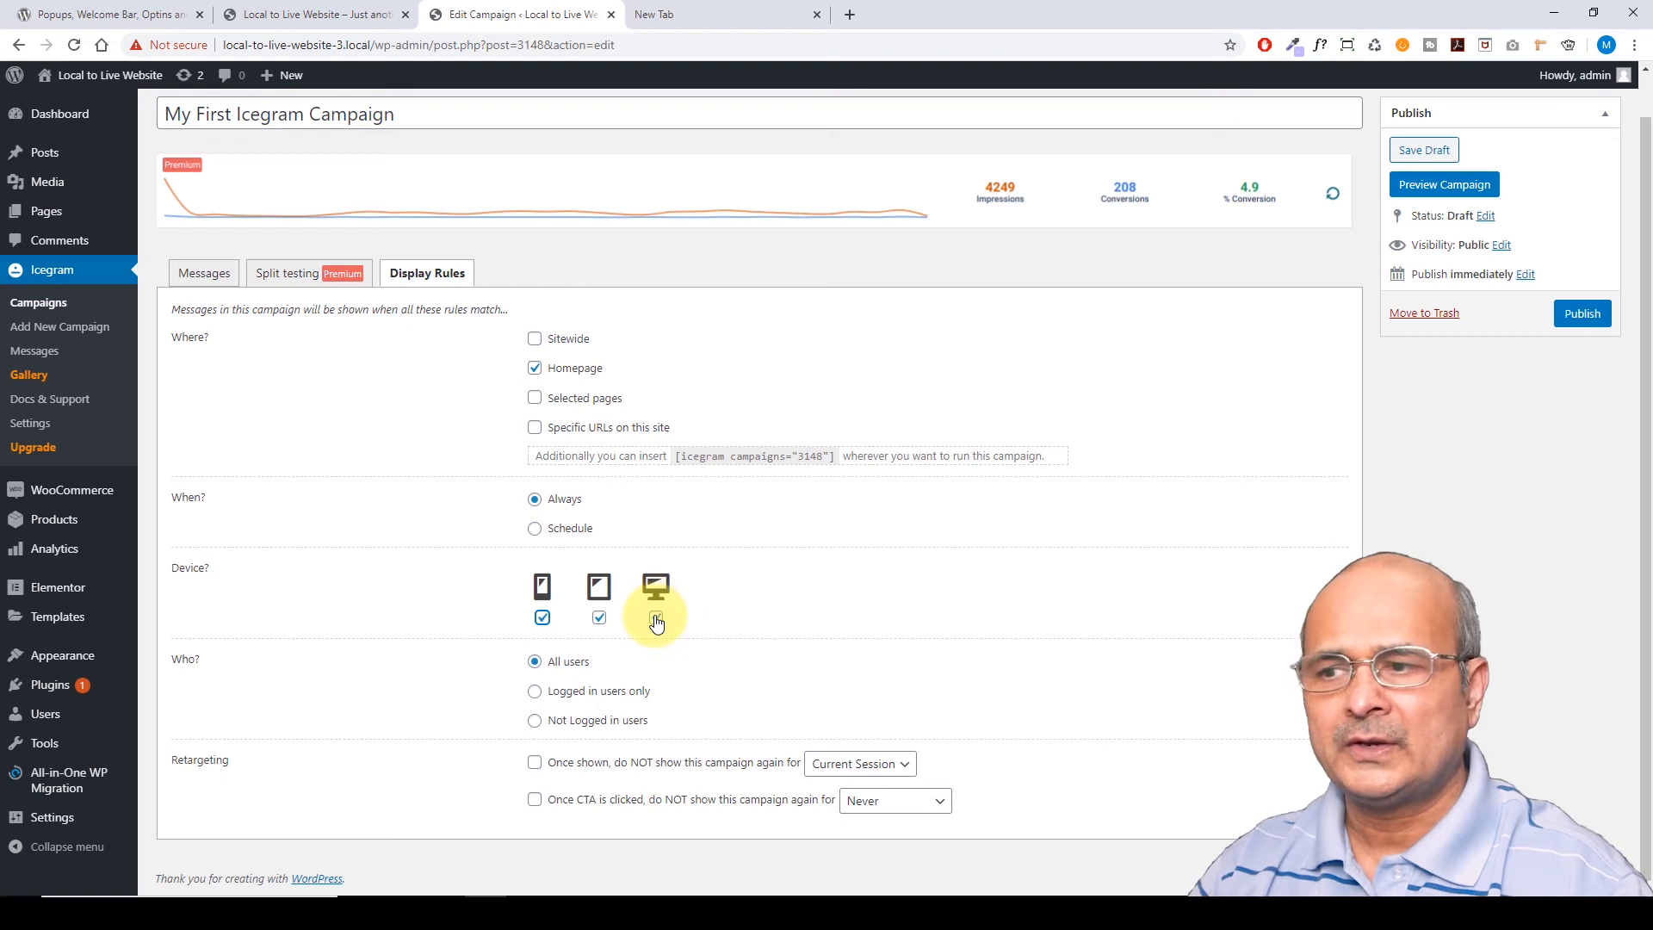
{"action": "left_click", "coordinate": [599, 617]}
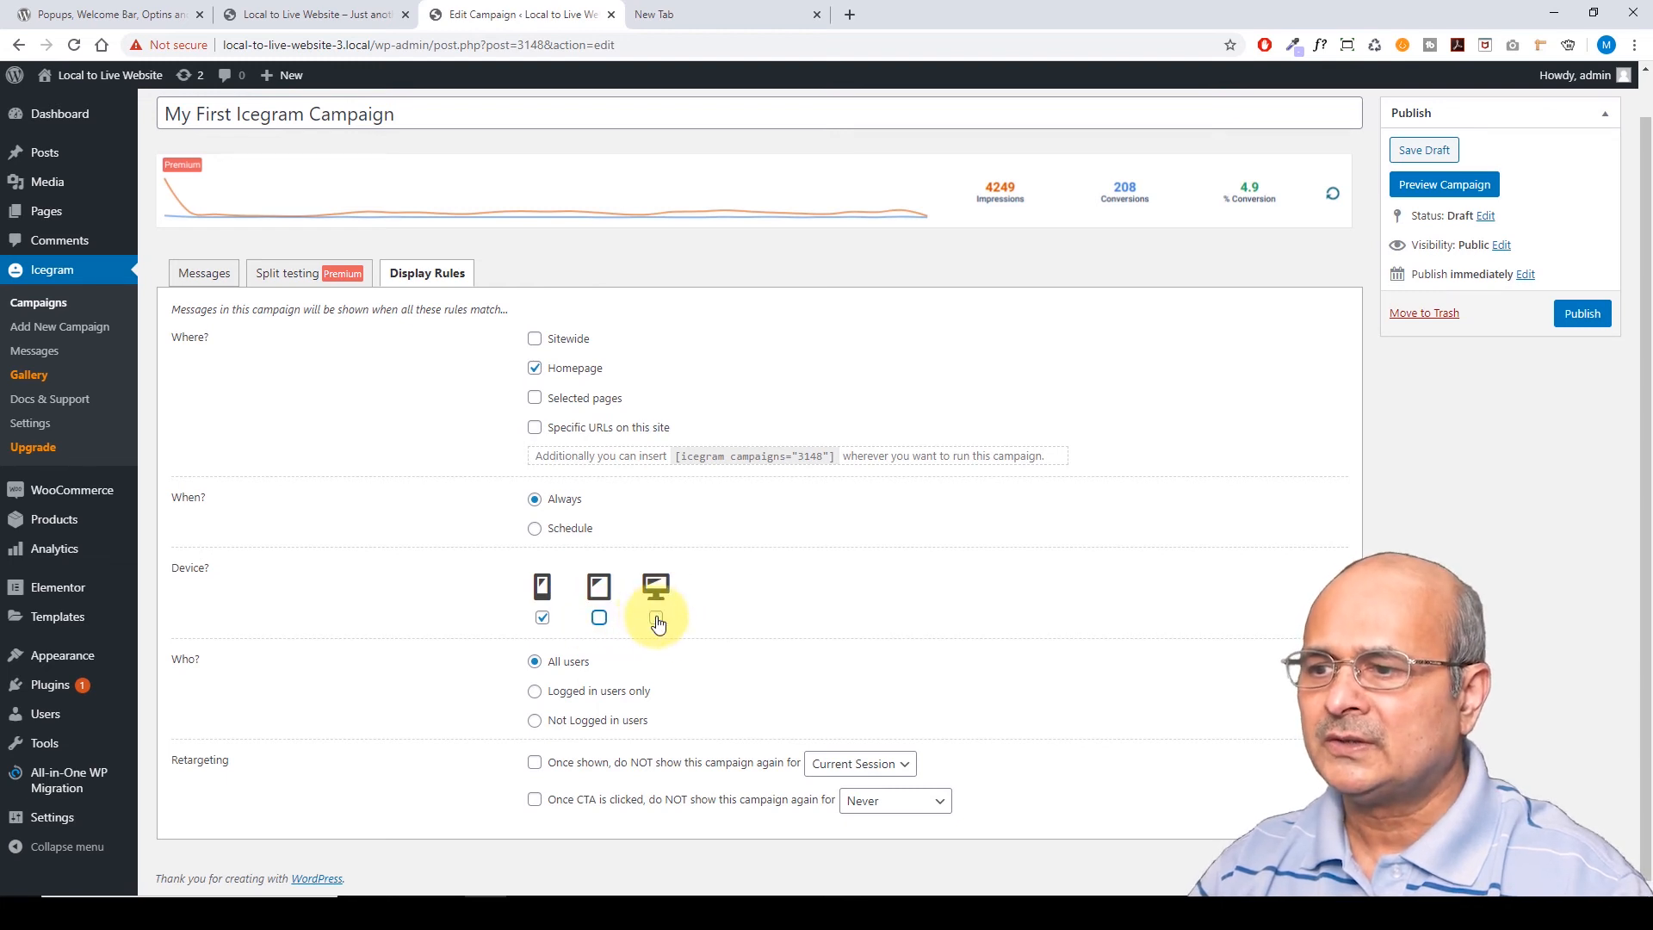
{"action": "left_click", "coordinate": [657, 617]}
{"action": "left_click", "coordinate": [600, 617]}
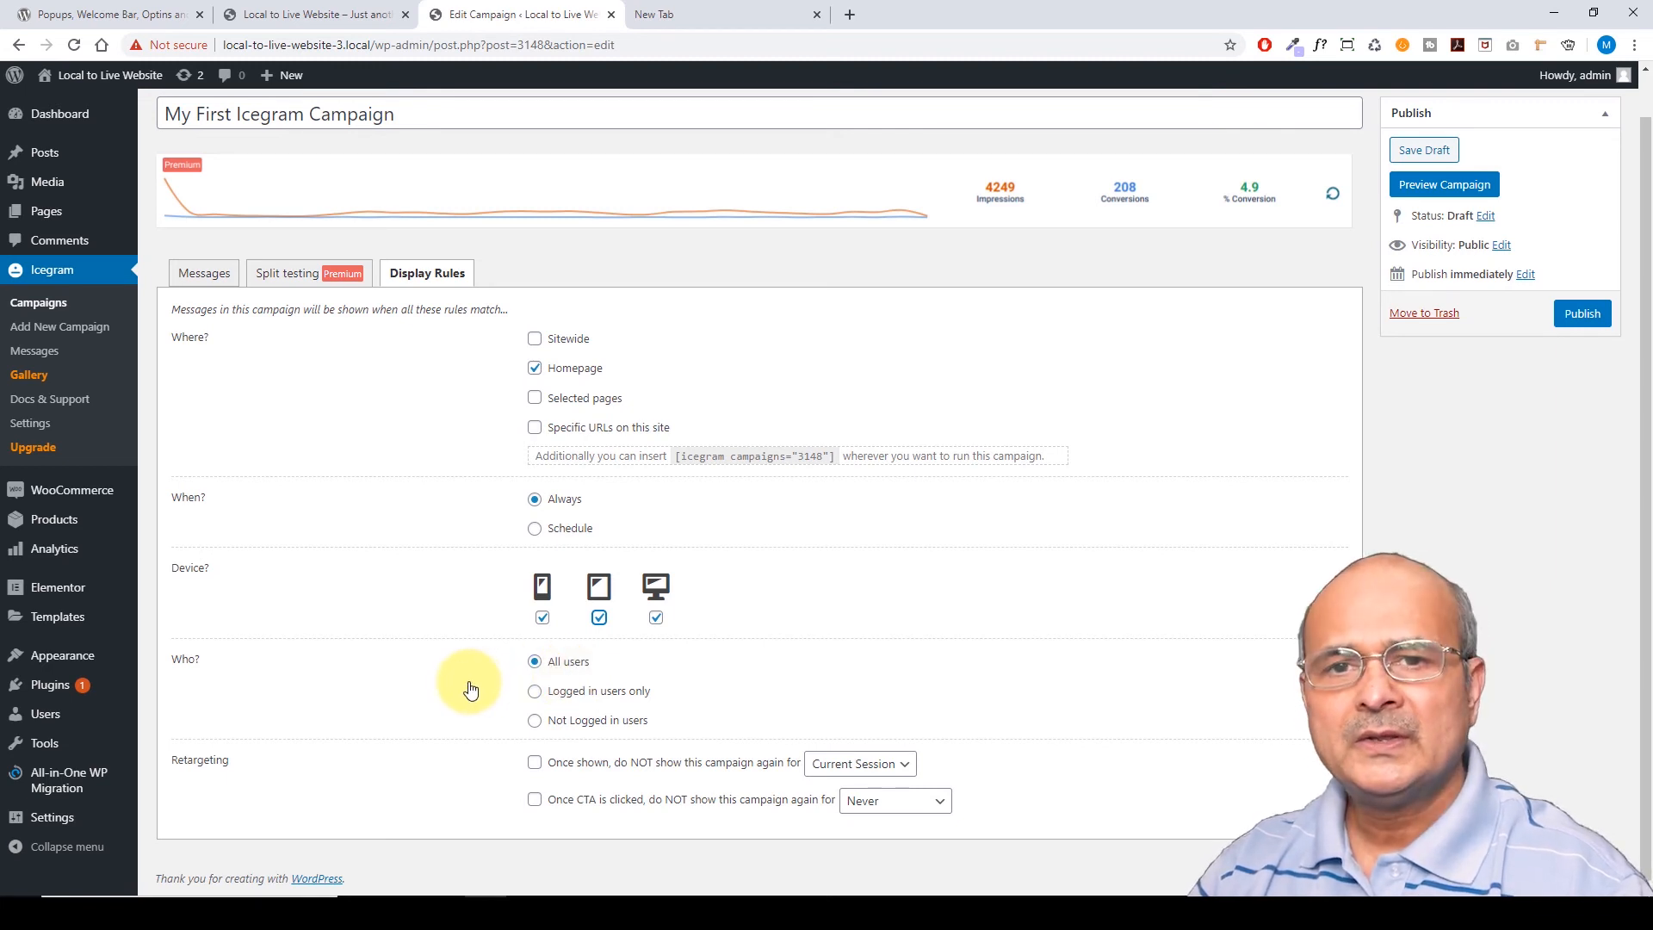
{"action": "left_click", "coordinate": [534, 691]}
Try Not Logged in users under Who, then settle on All users
{"action": "scroll", "coordinate": [483, 697], "scroll_direction": "down", "scroll_amount": 1}
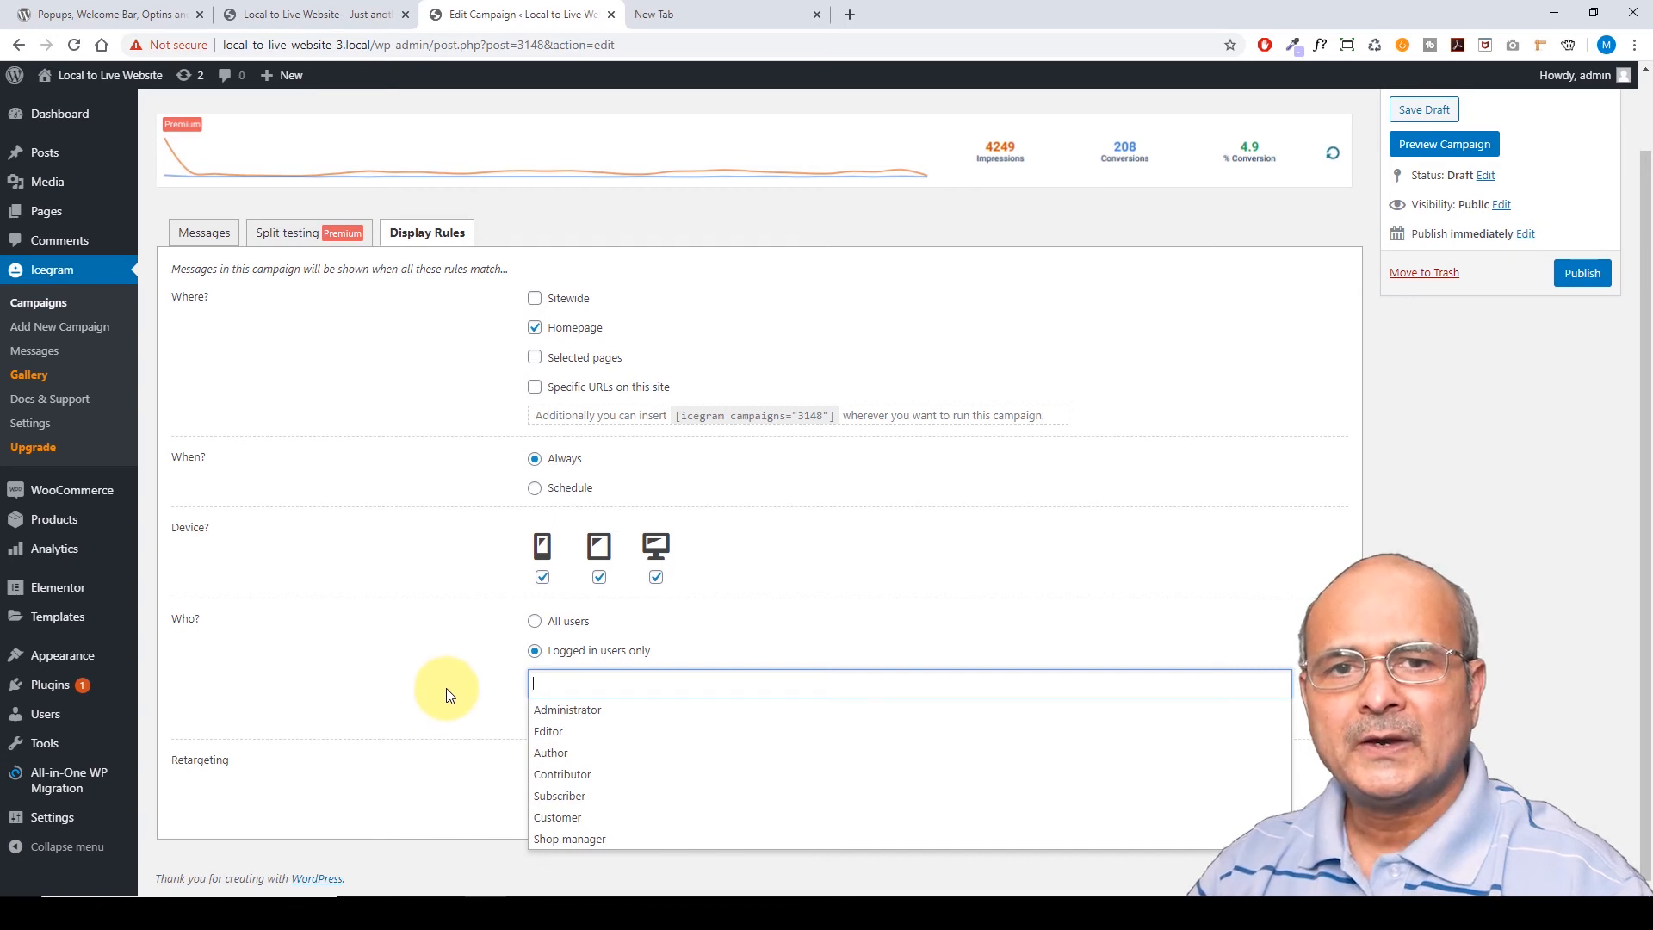
{"action": "left_click", "coordinate": [535, 620]}
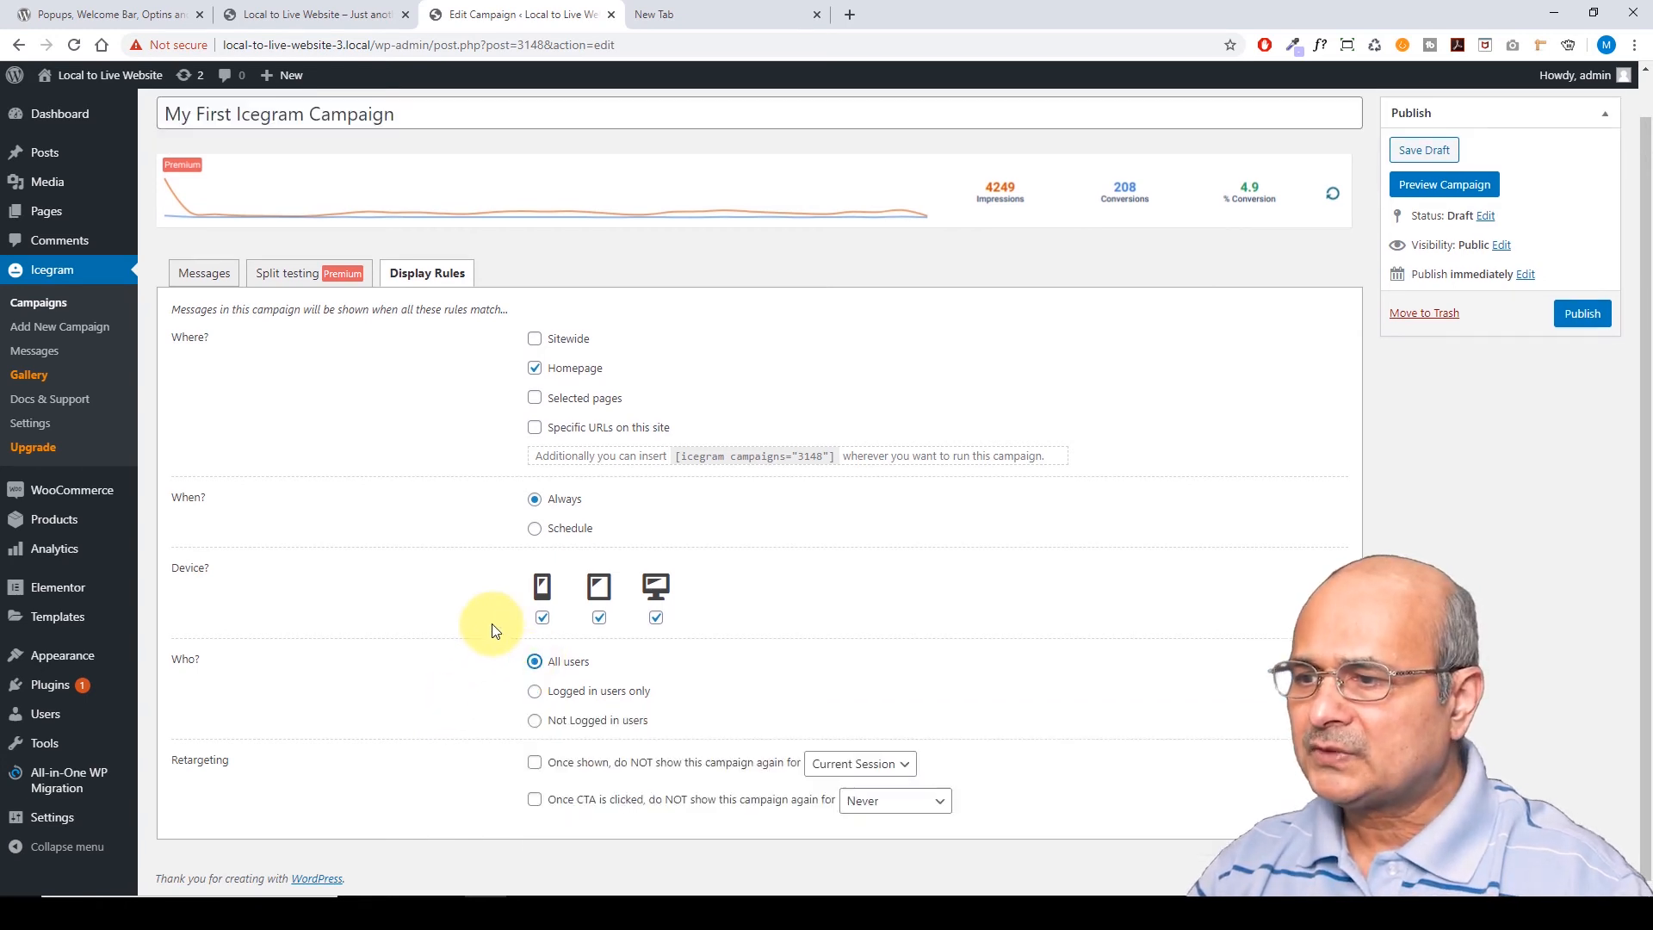
{"action": "left_click", "coordinate": [535, 721]}
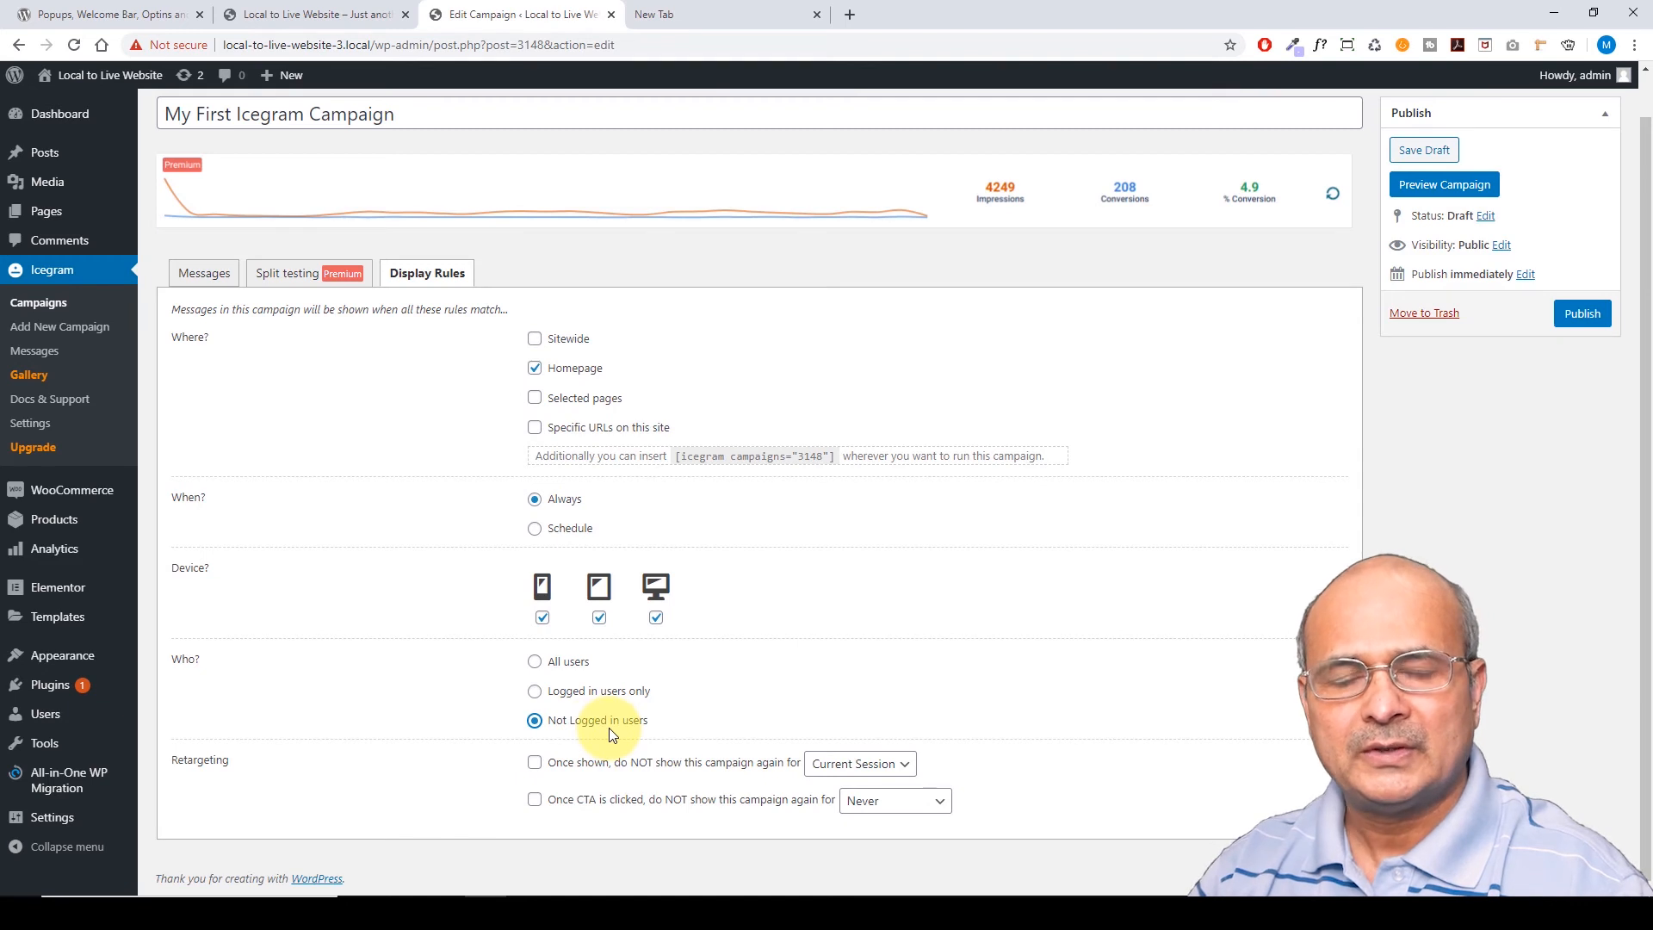
{"action": "left_click", "coordinate": [534, 662]}
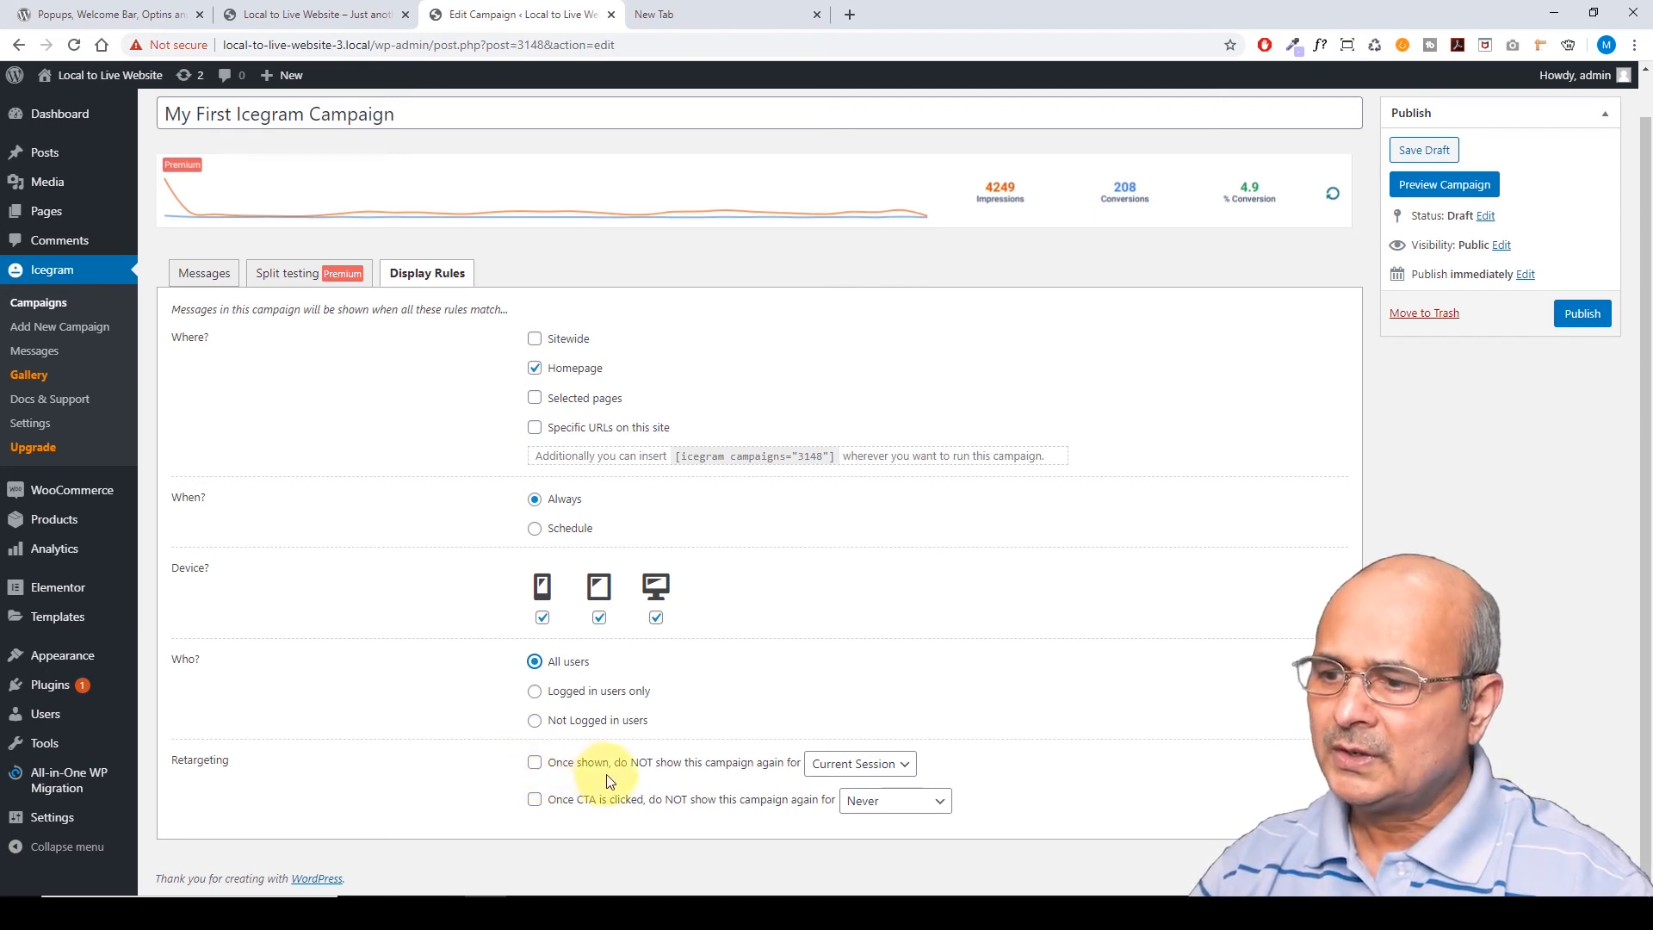
{"action": "left_click", "coordinate": [902, 766]}
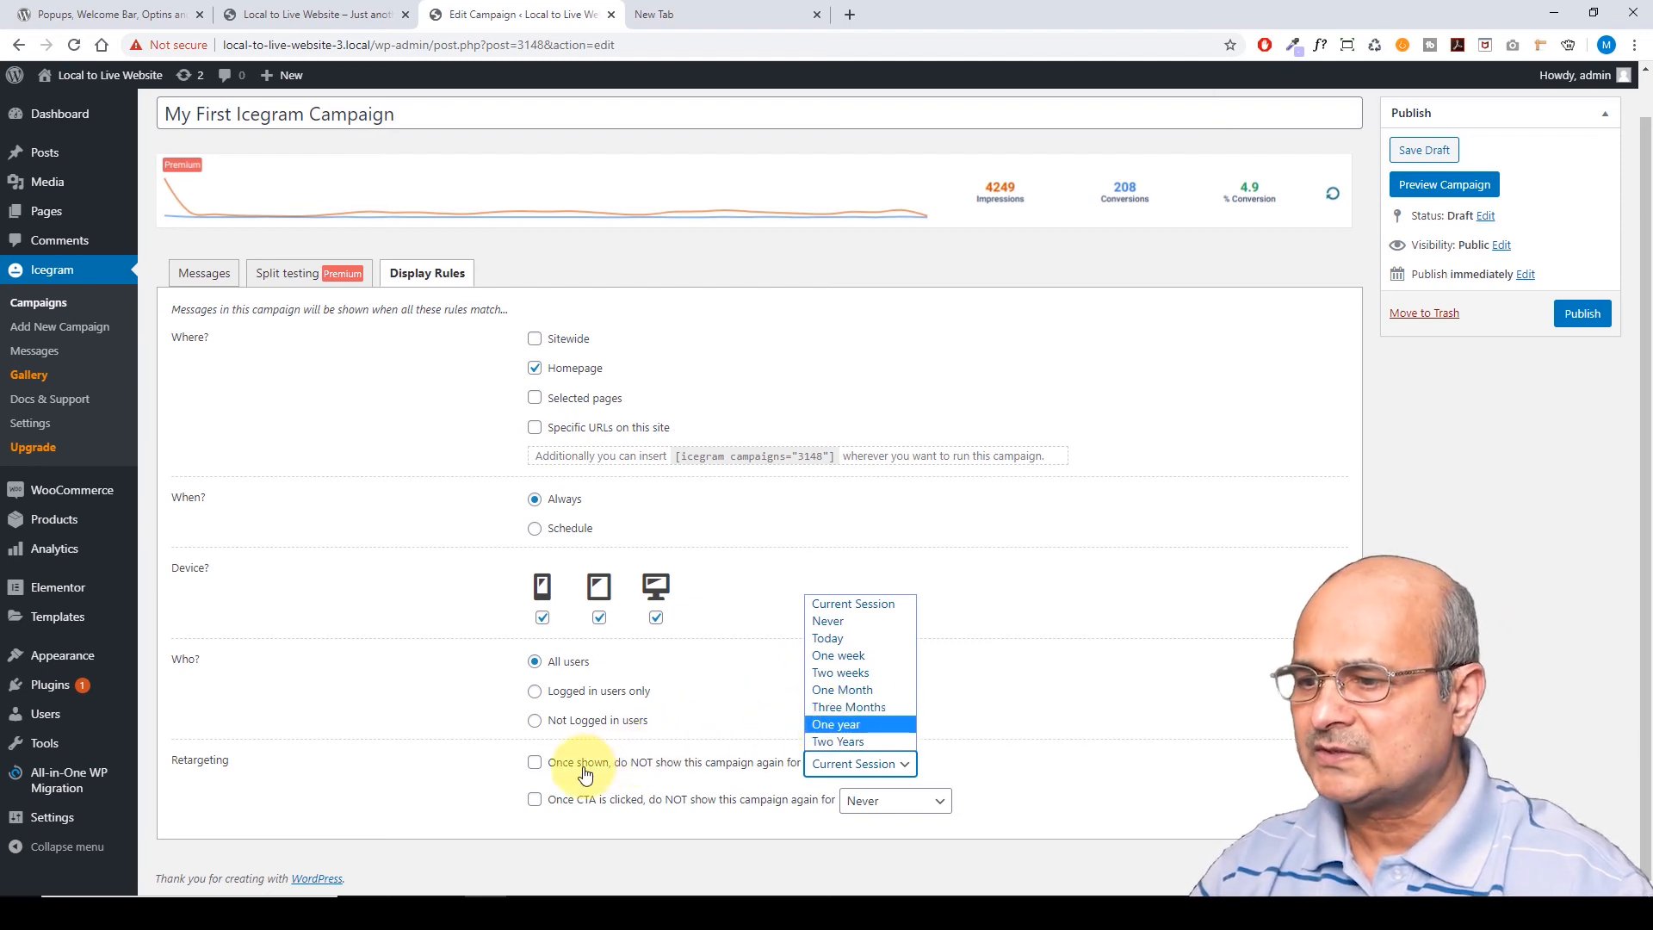
{"action": "left_click", "coordinate": [480, 766]}
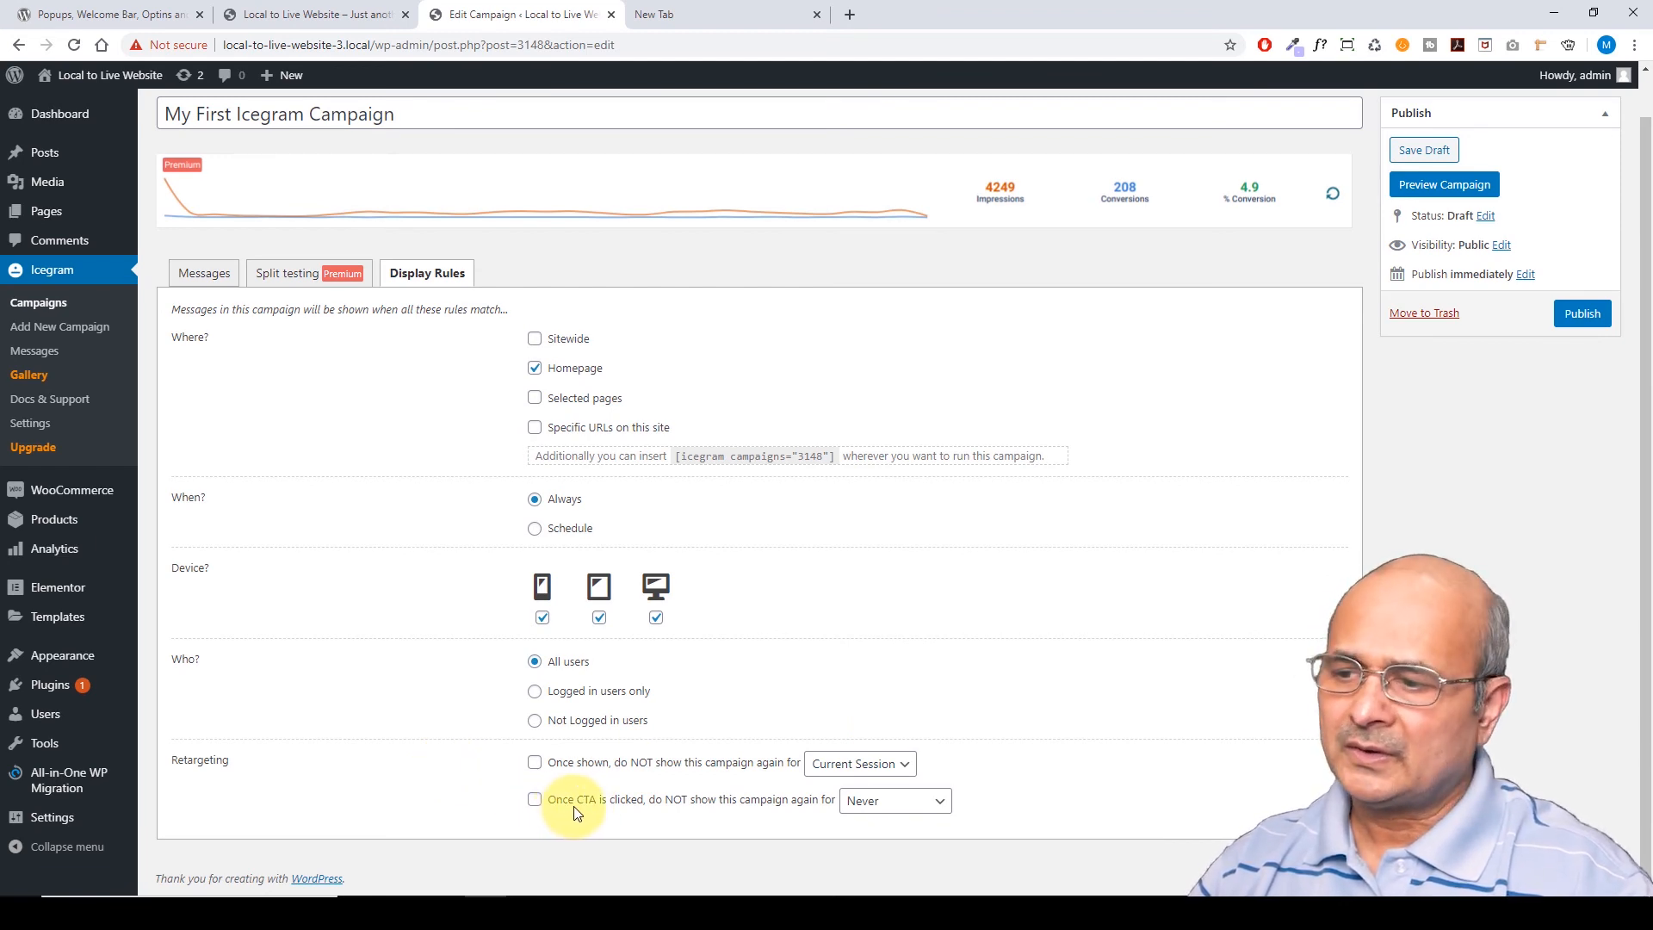
{"action": "left_click", "coordinate": [943, 808]}
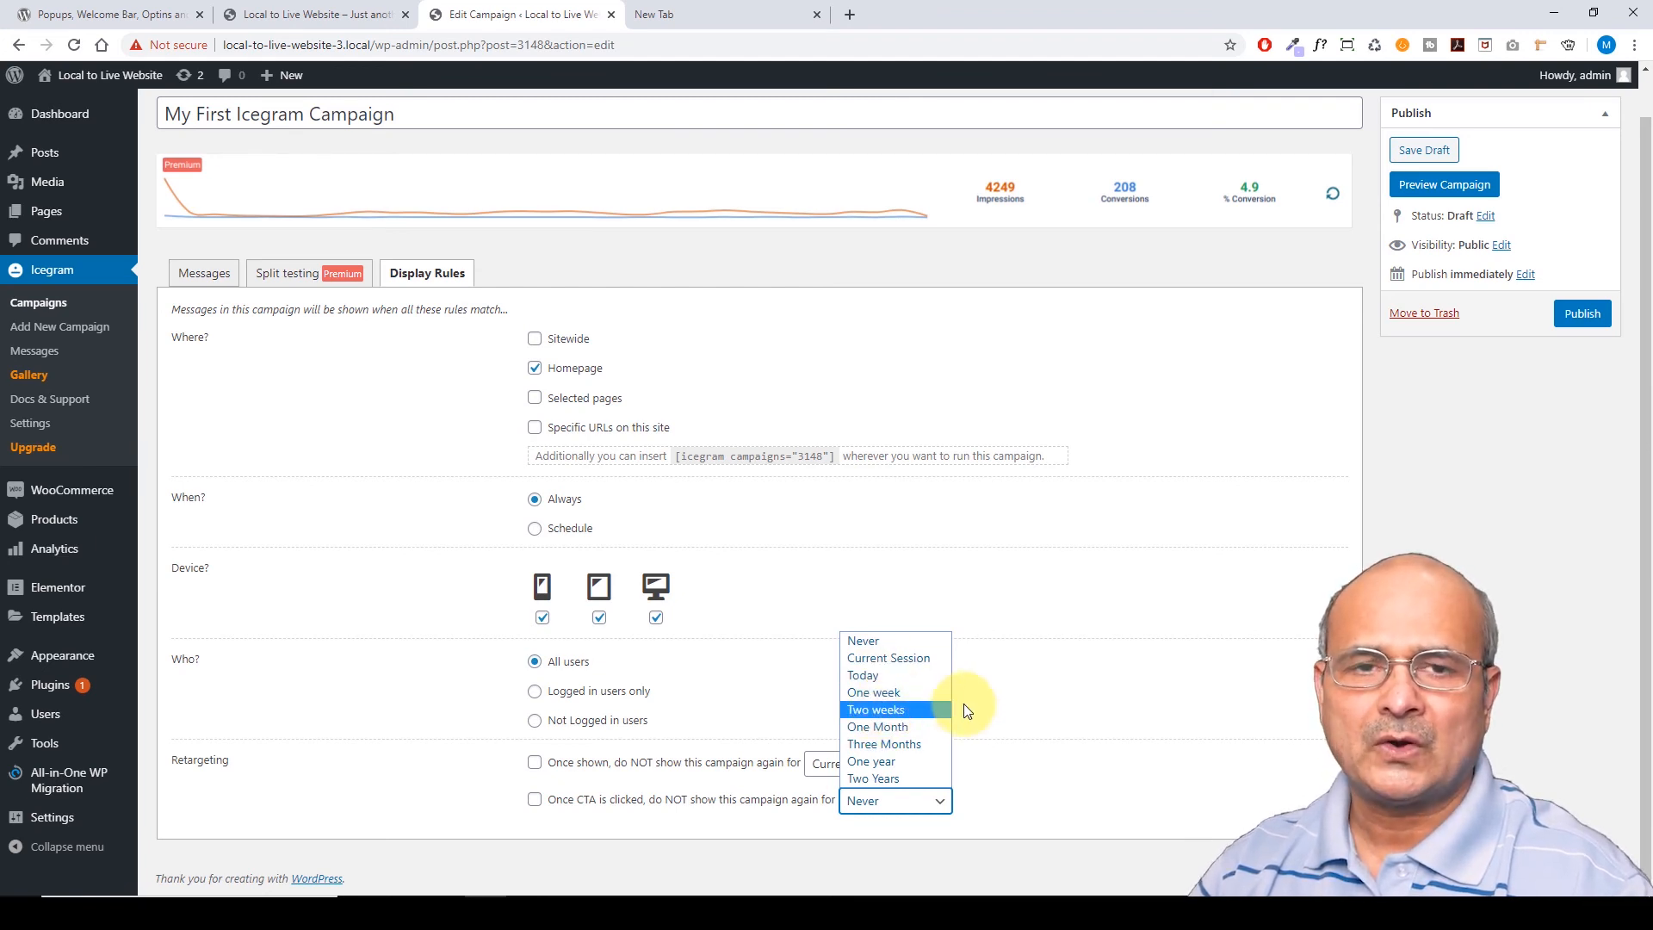
{"action": "left_click", "coordinate": [861, 641]}
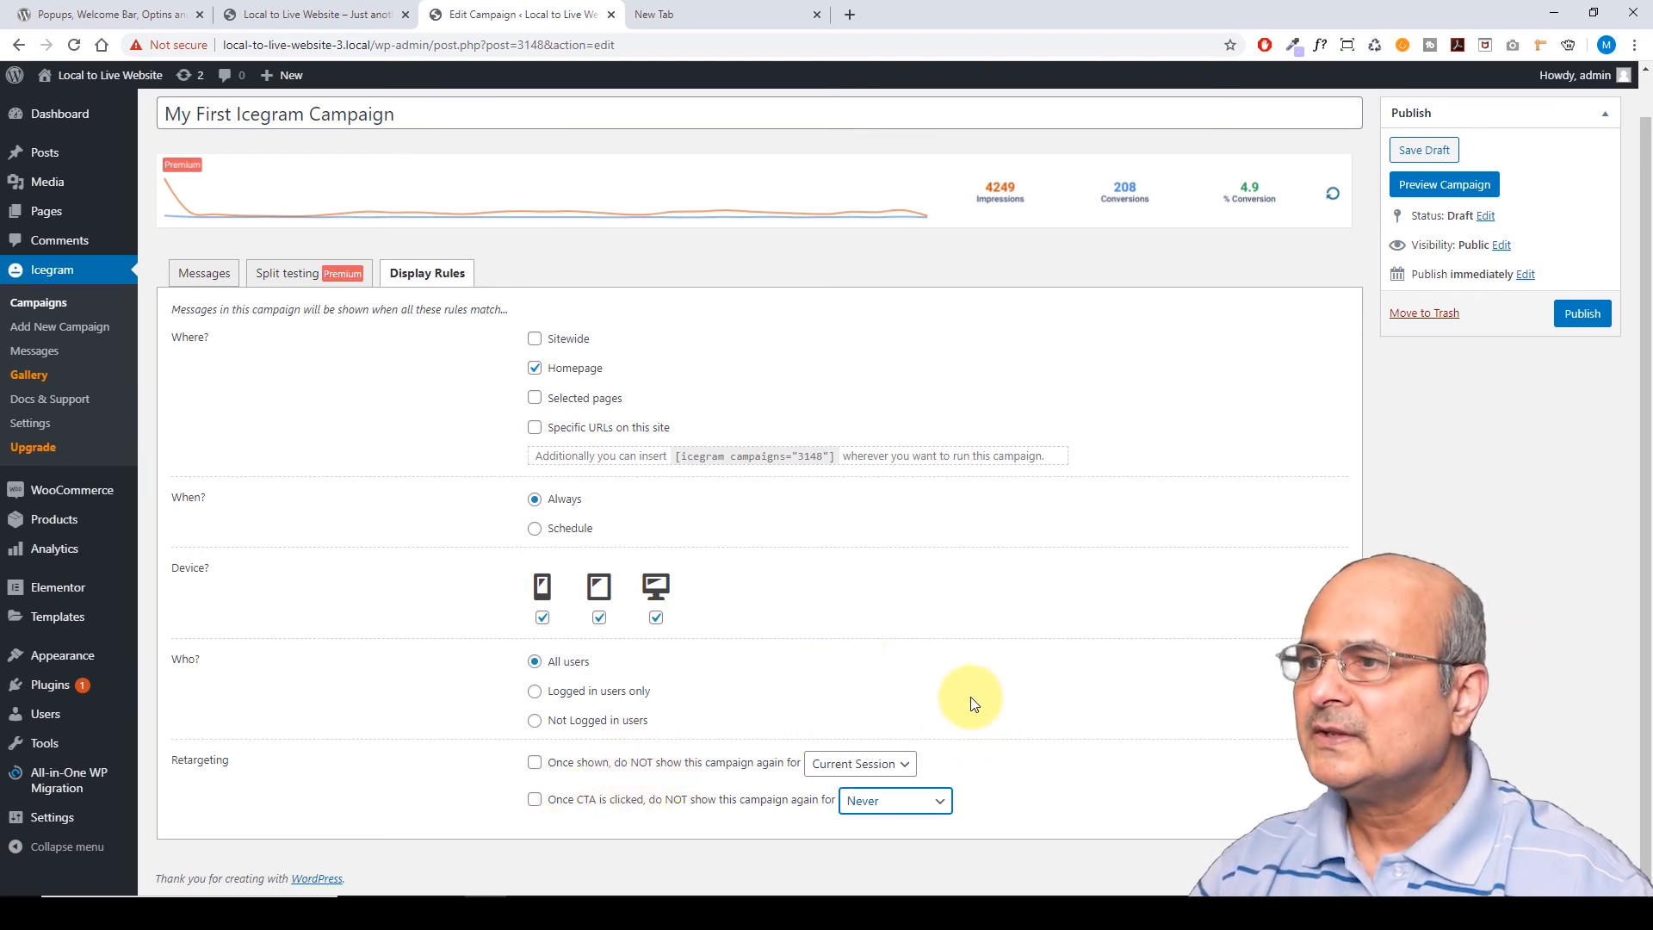
Preview the campaign on the Organic Store homepage from the Publish box
{"action": "scroll", "coordinate": [971, 702], "scroll_direction": "up", "scroll_amount": 1}
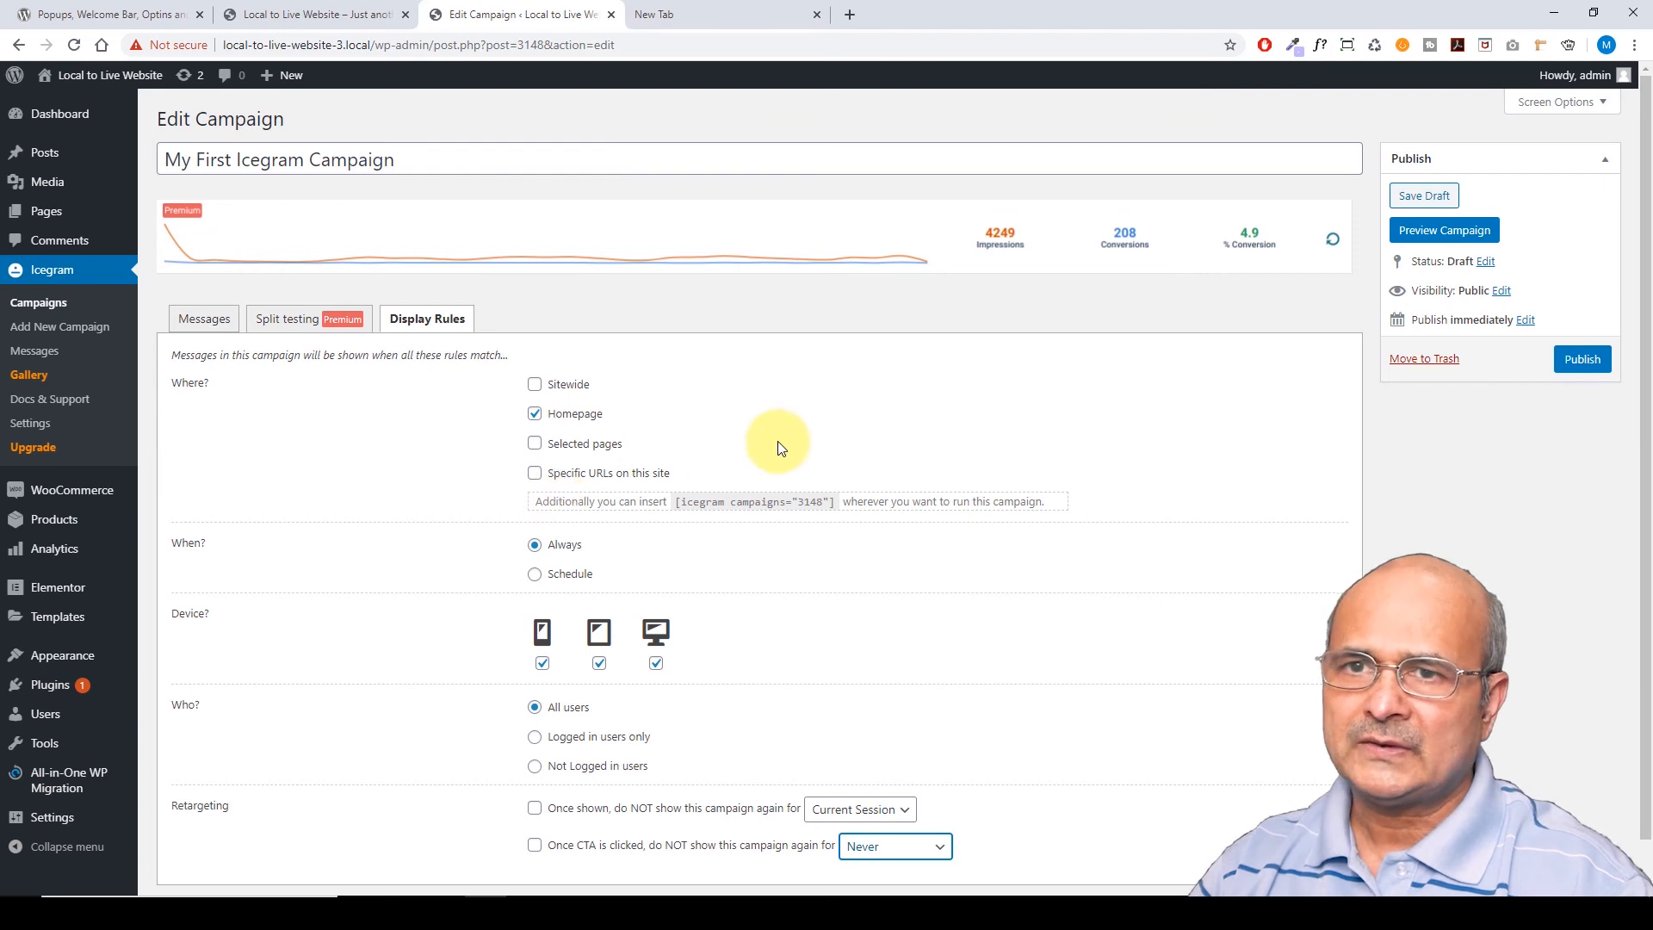
{"action": "left_click", "coordinate": [1445, 233]}
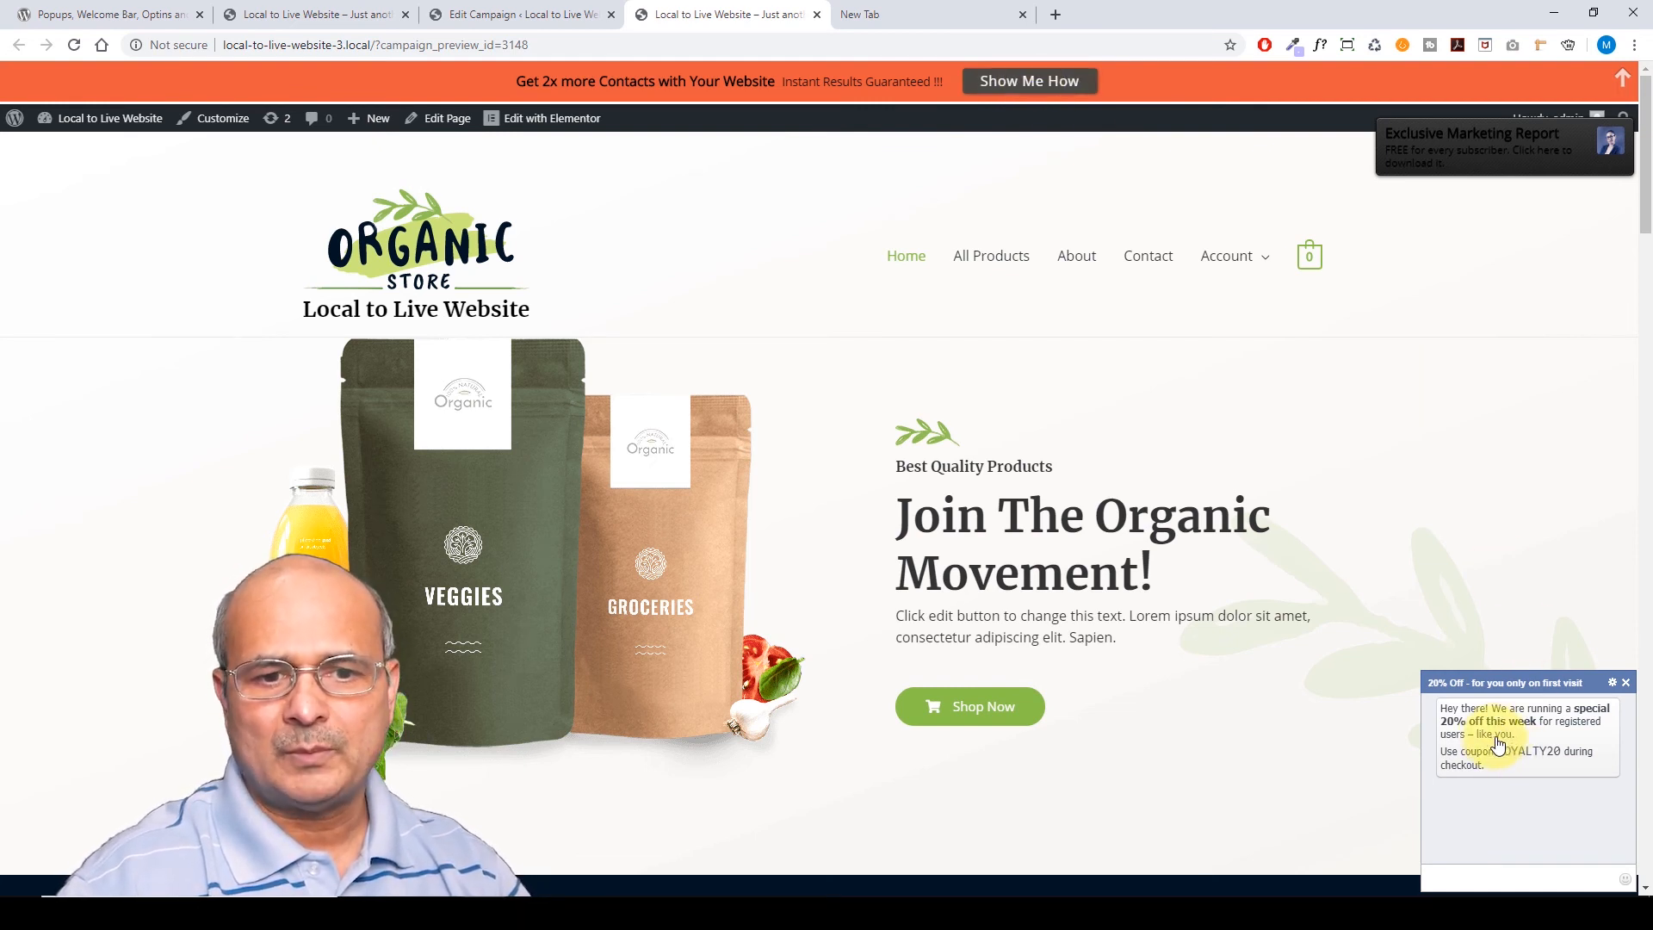
Dismiss the 20% Off message and blog-earnings popup, collapse the orange bar, check Account, then return to the editor
{"action": "left_click", "coordinate": [1626, 684]}
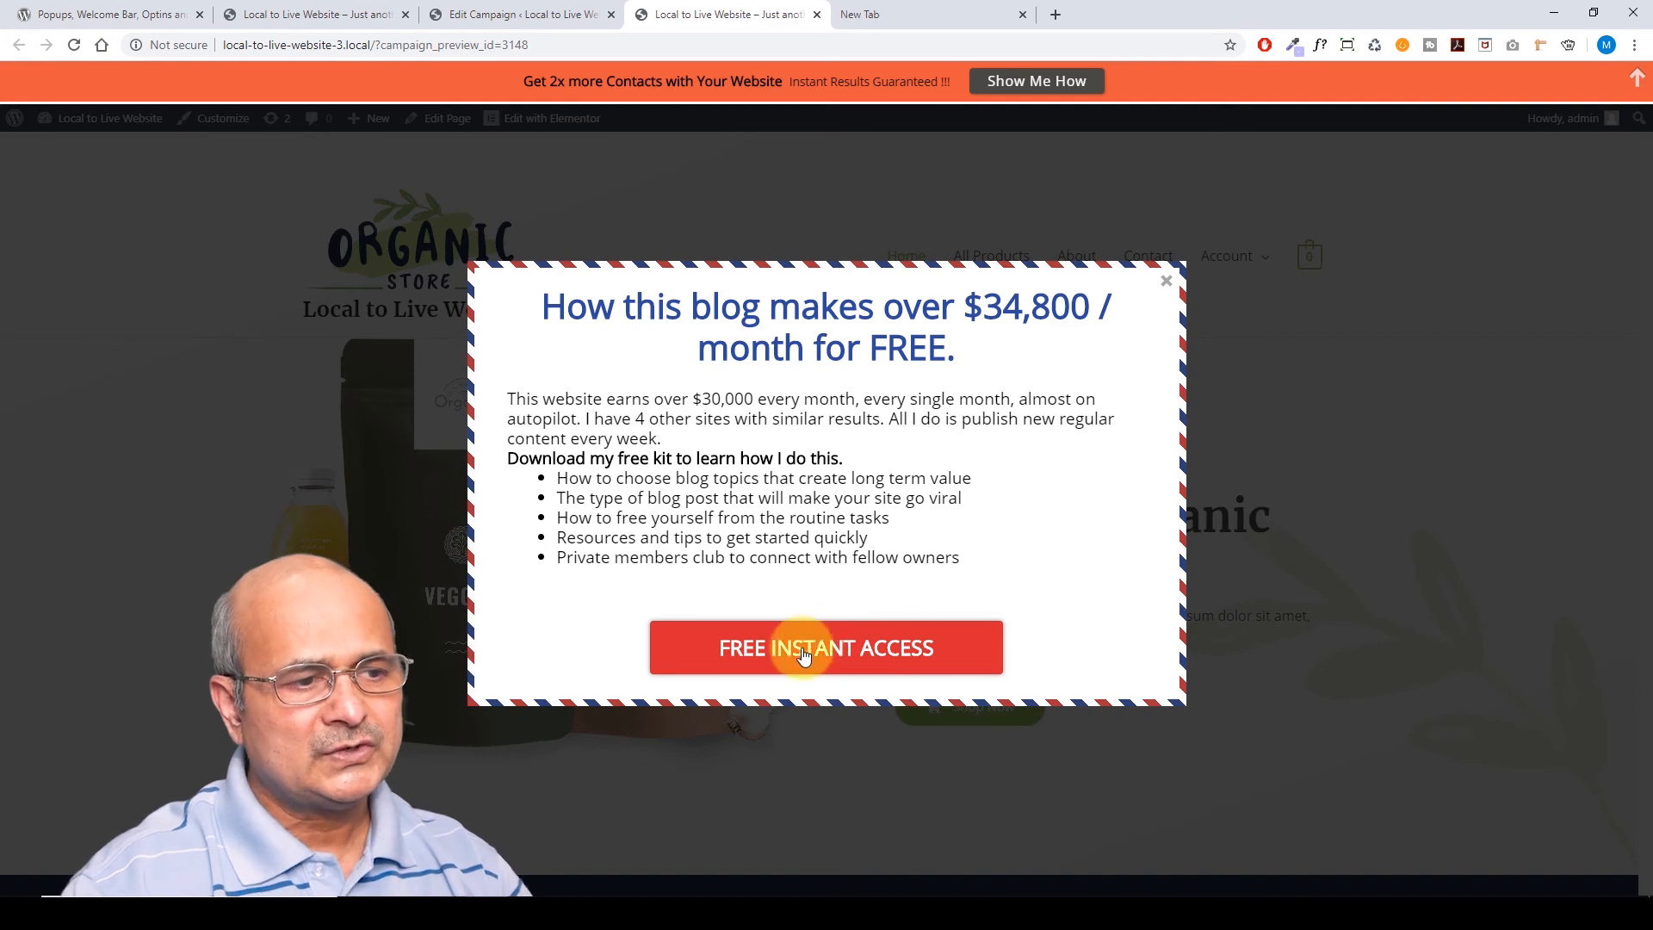
{"action": "left_click", "coordinate": [1164, 286]}
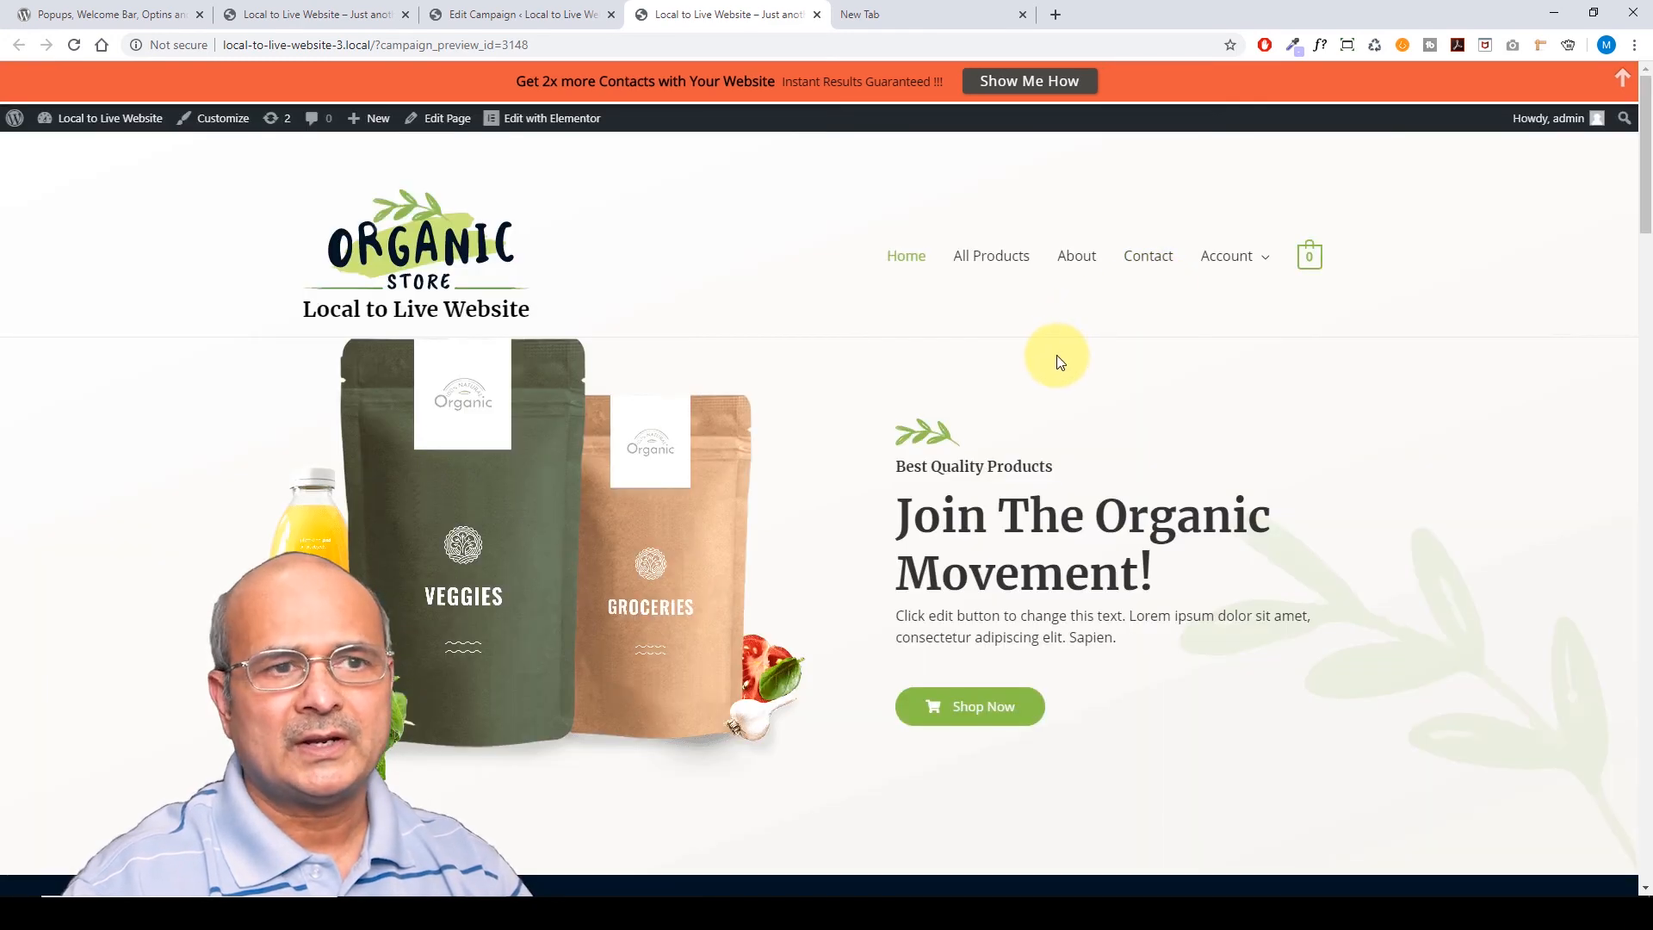
{"action": "left_click", "coordinate": [1623, 79]}
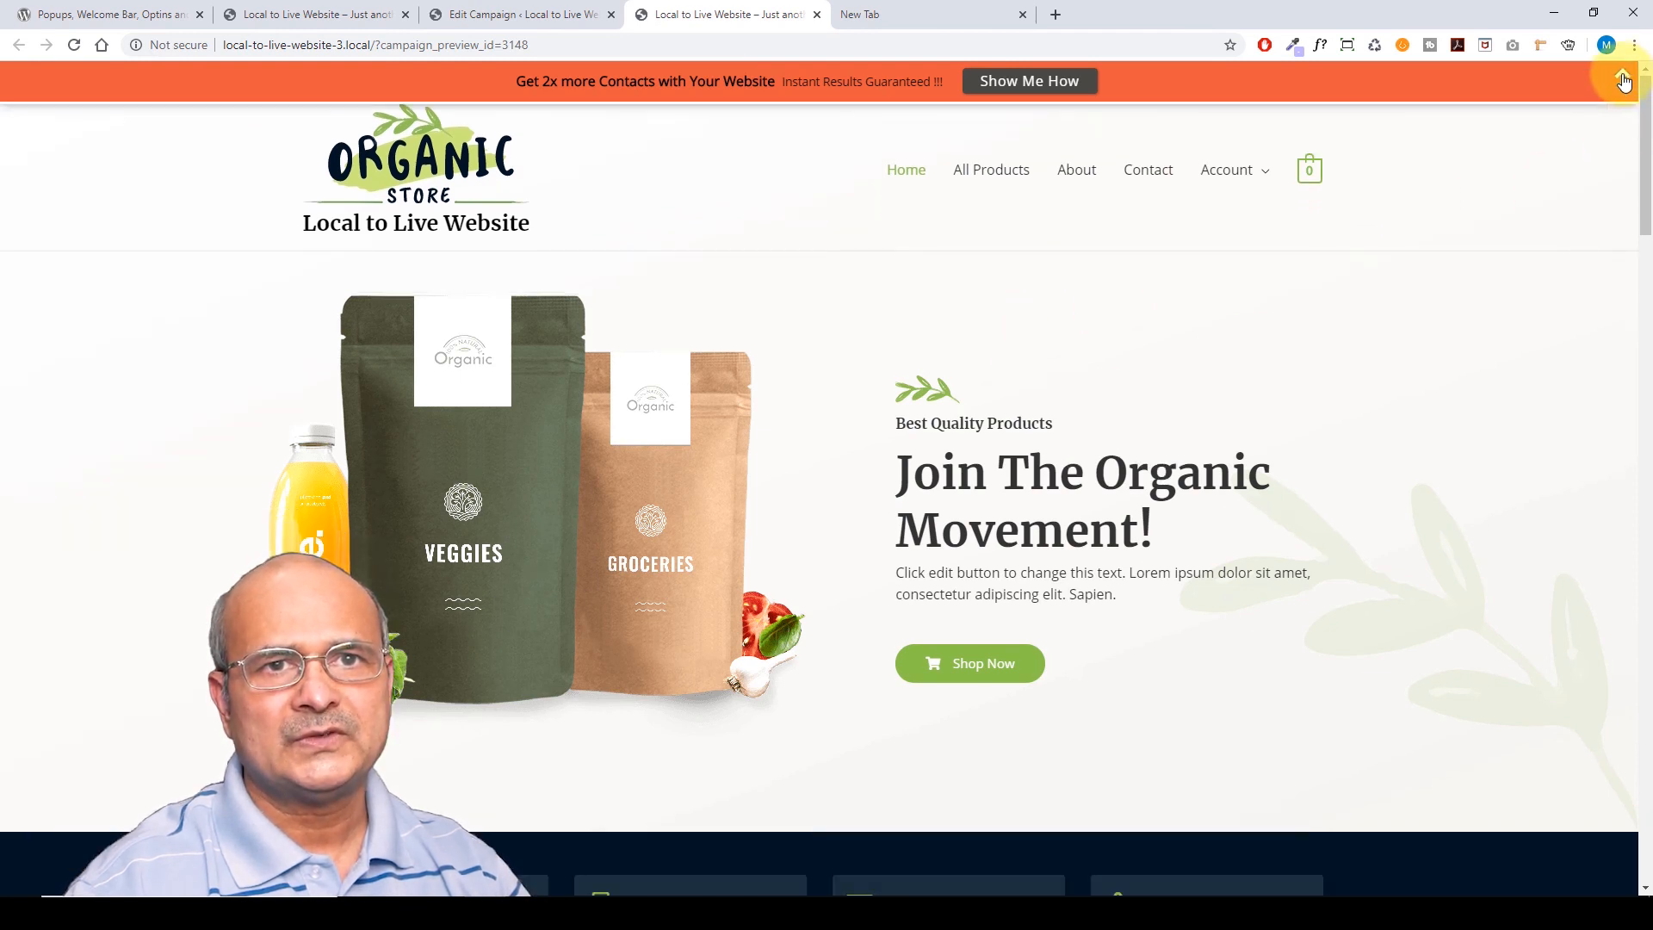
{"action": "left_click", "coordinate": [1623, 77]}
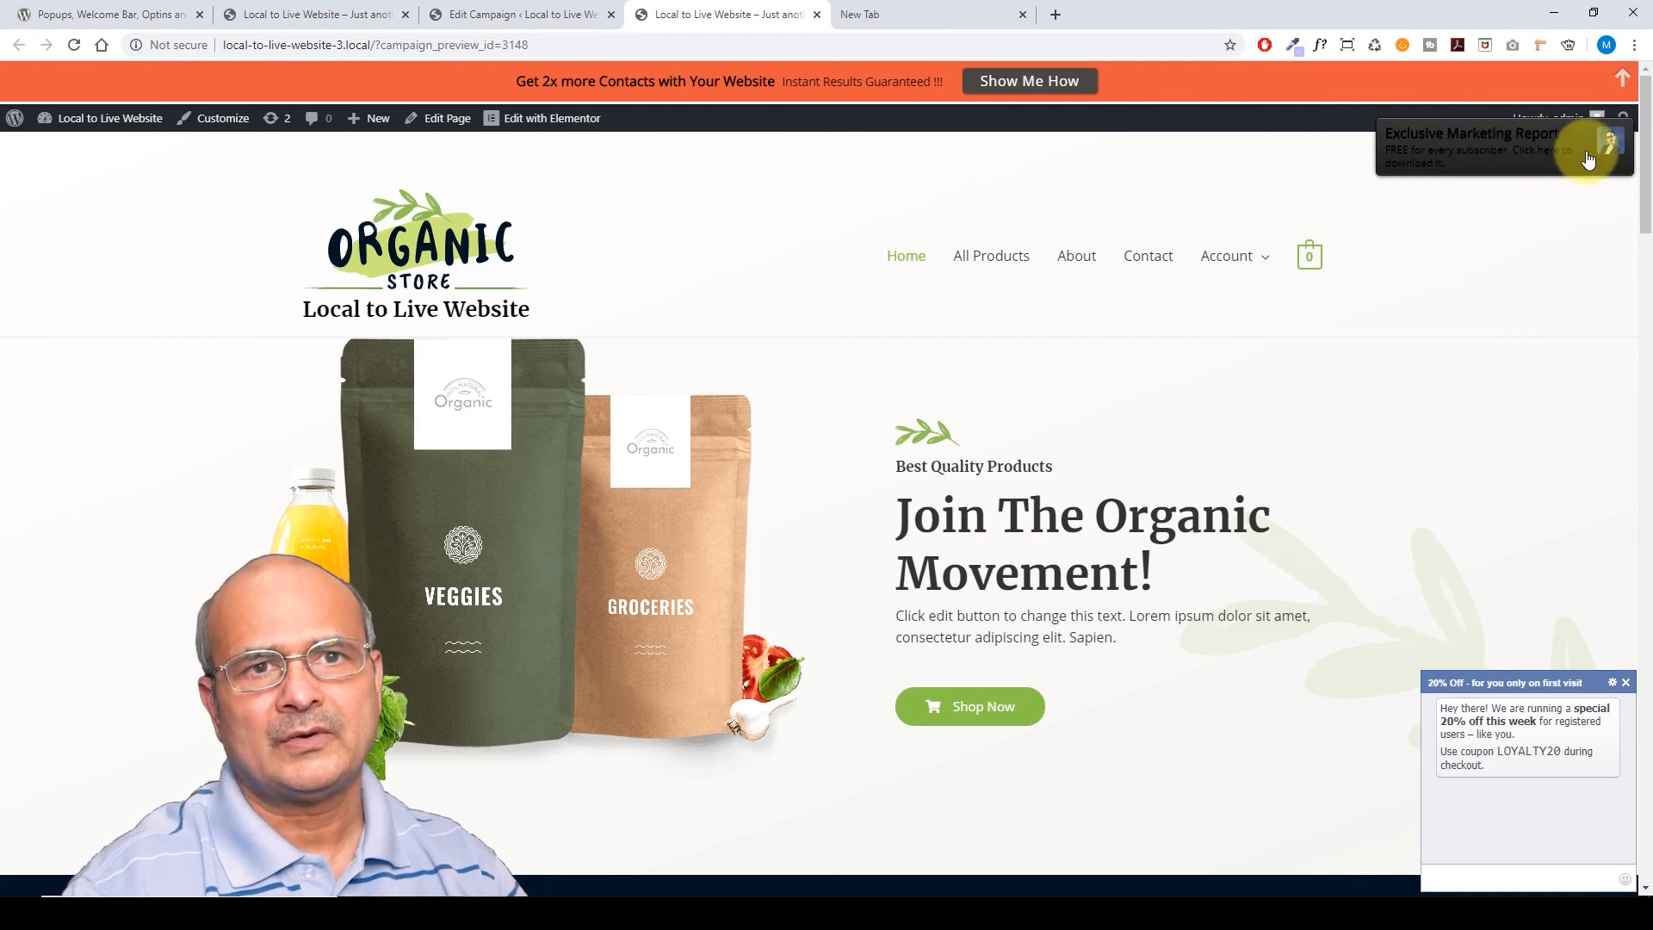
{"action": "left_click", "coordinate": [1206, 234]}
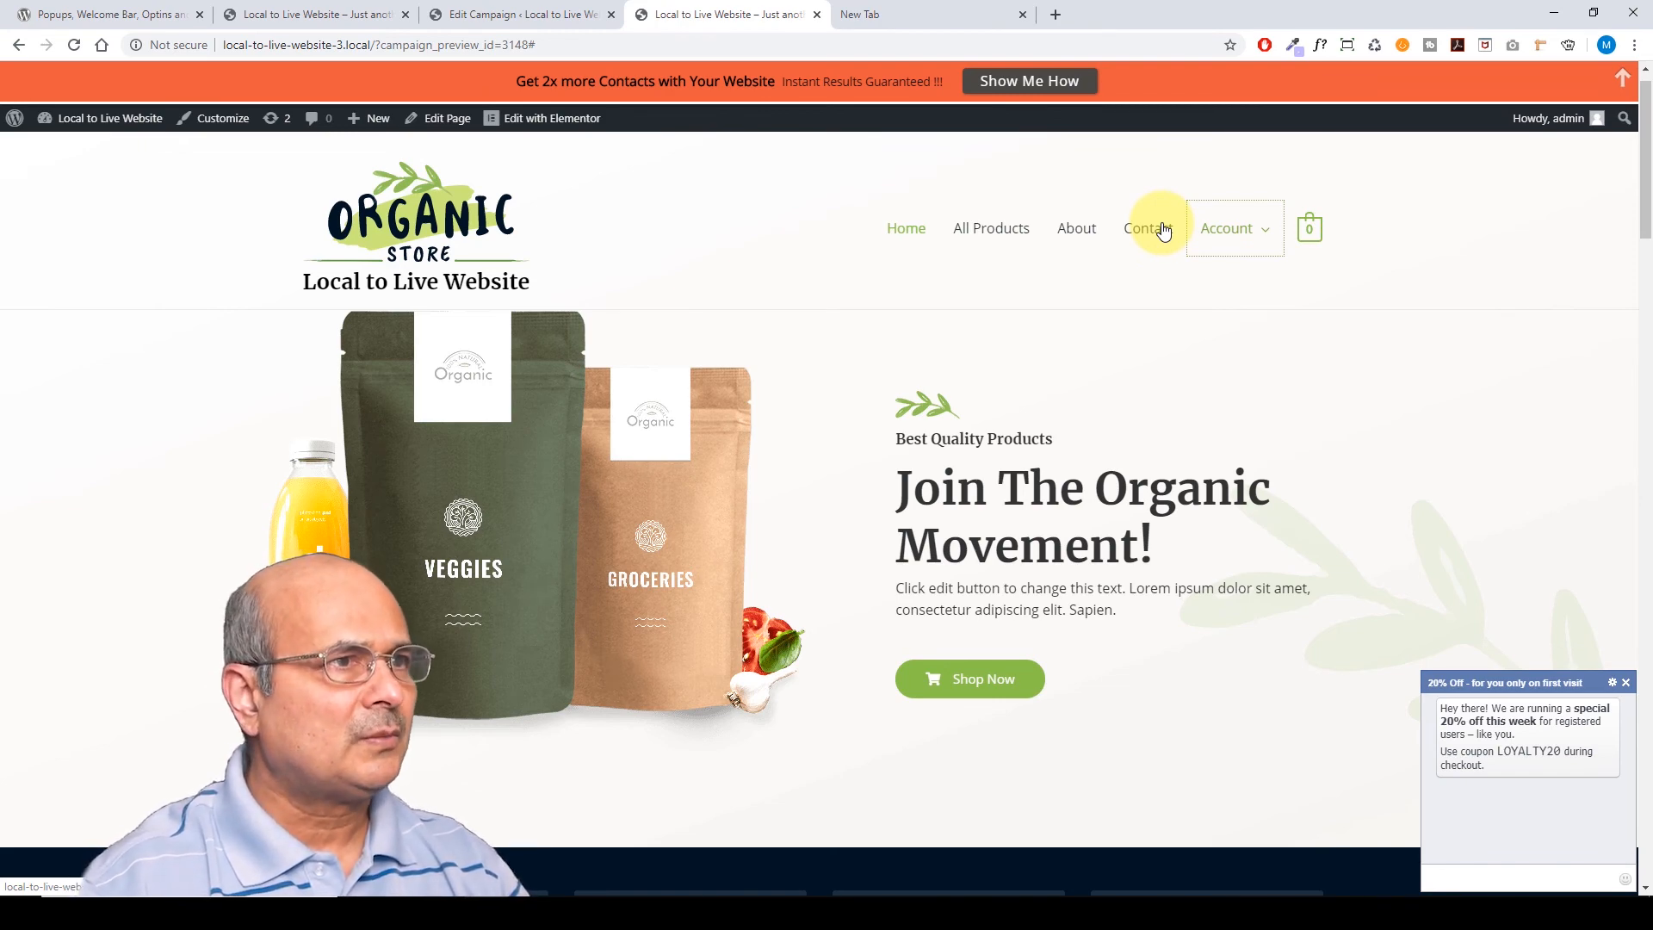
{"action": "left_click", "coordinate": [526, 15]}
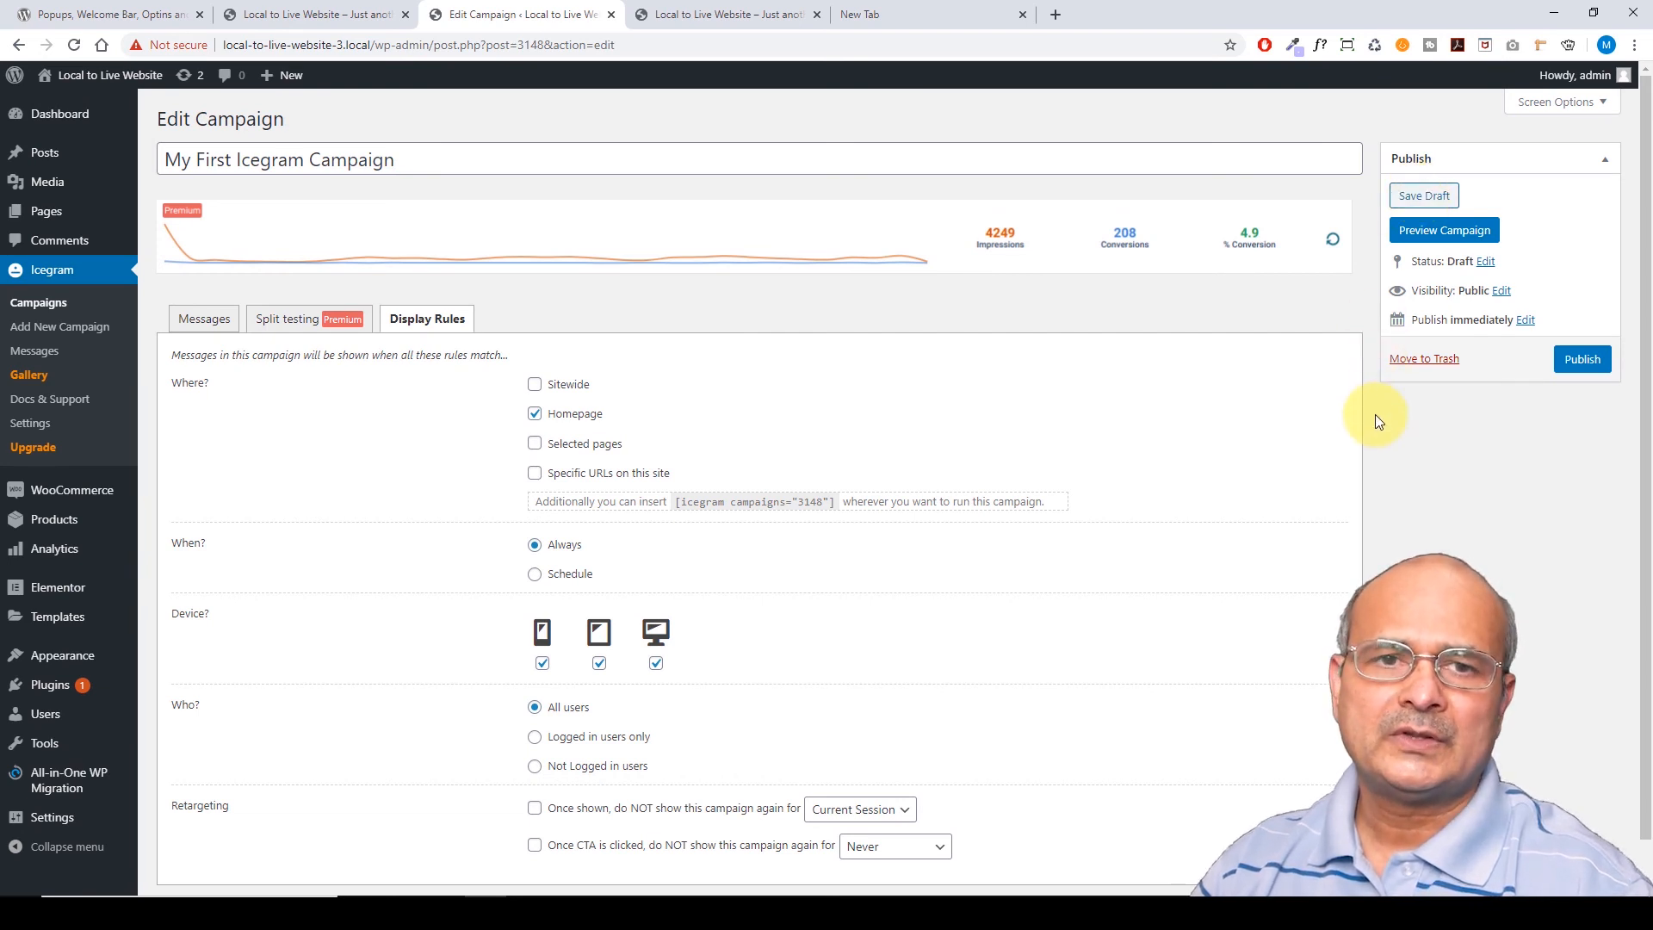
Publish My First Icegram Campaign and close its blog-earnings popup on the live homepage
{"action": "left_click", "coordinate": [1587, 361]}
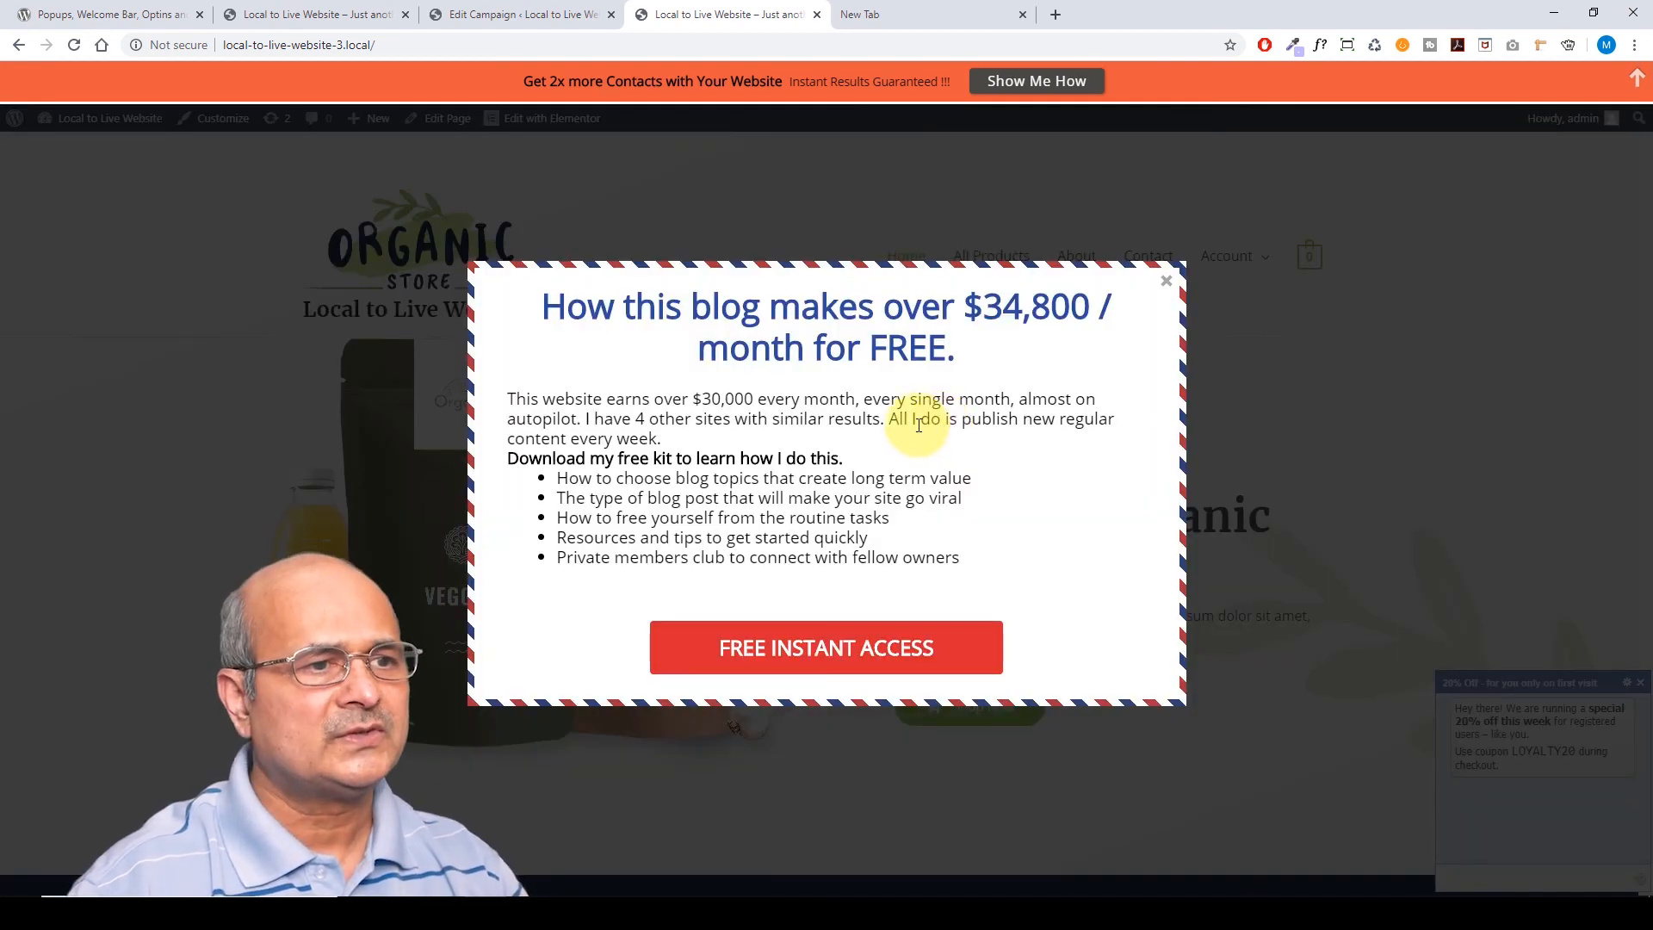
{"action": "left_click", "coordinate": [1168, 284]}
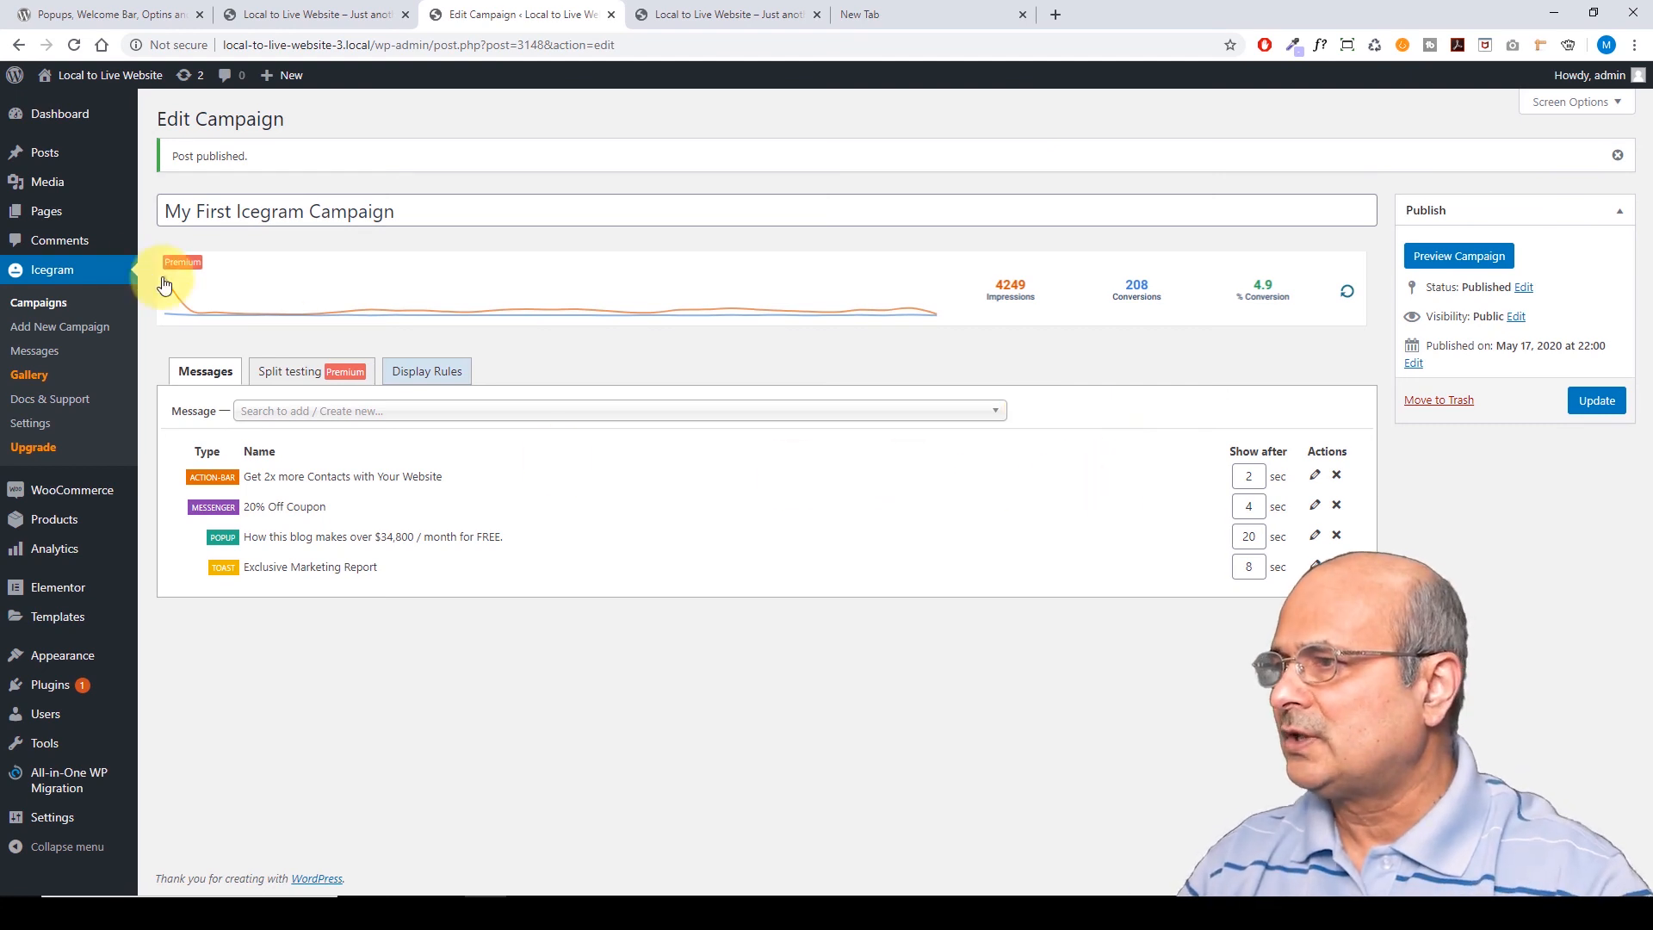
Start a new campaign from the template gallery and filter it to Free plan templates
{"action": "left_click", "coordinate": [51, 332]}
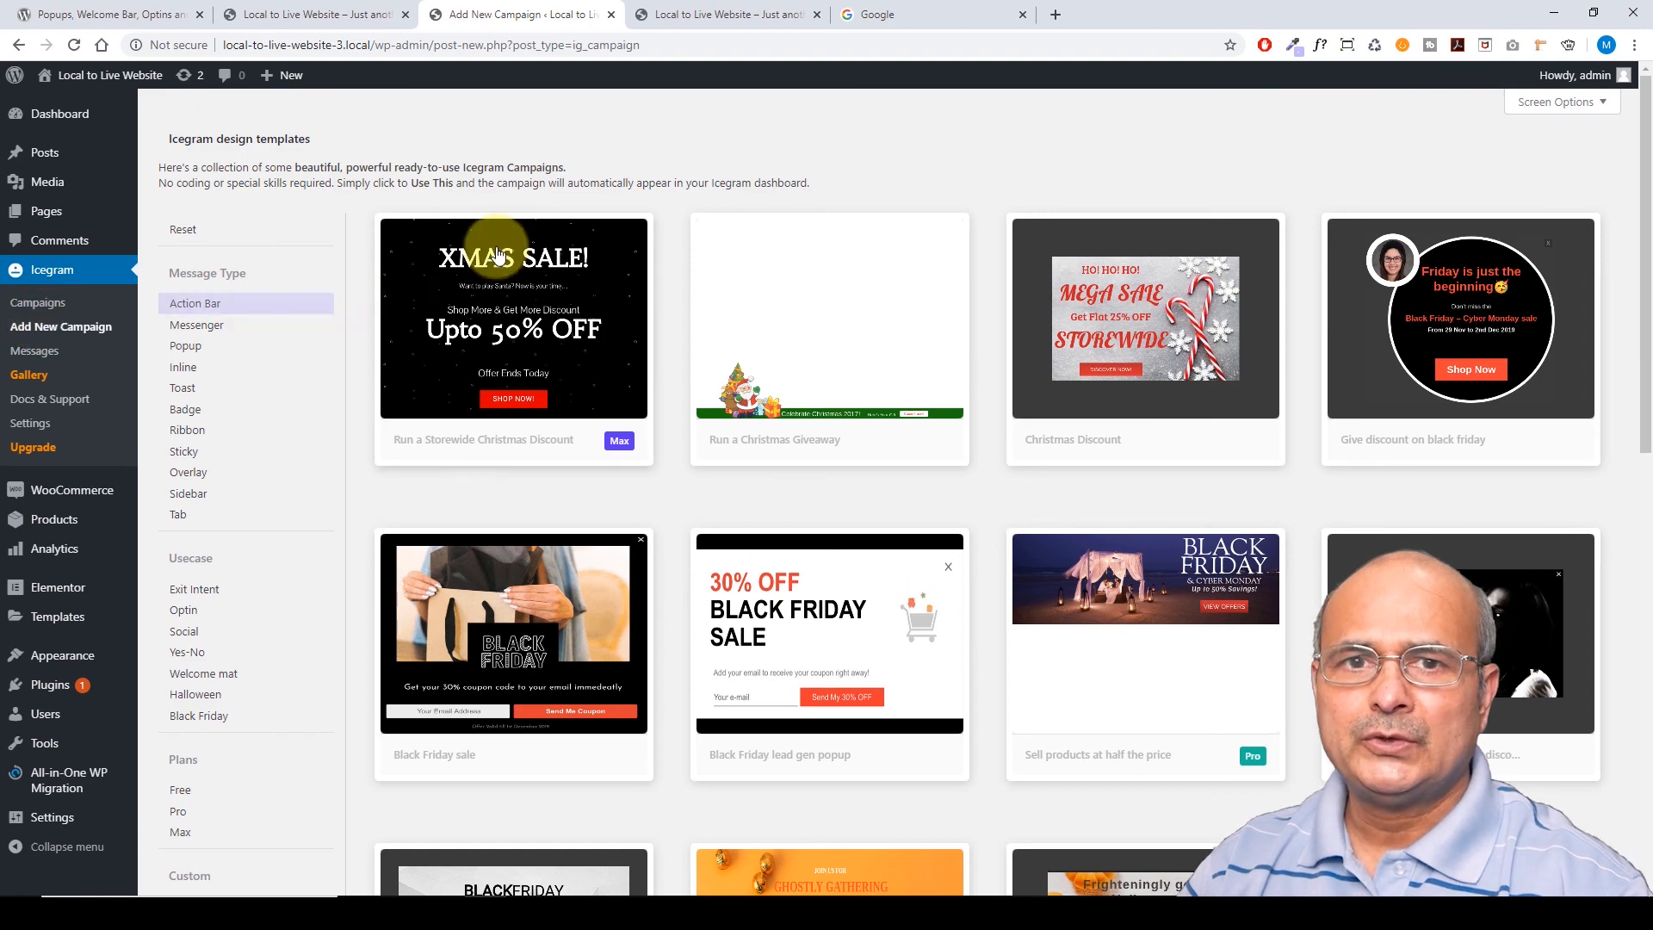
{"action": "scroll", "coordinate": [338, 422], "scroll_direction": "down", "scroll_amount": 6}
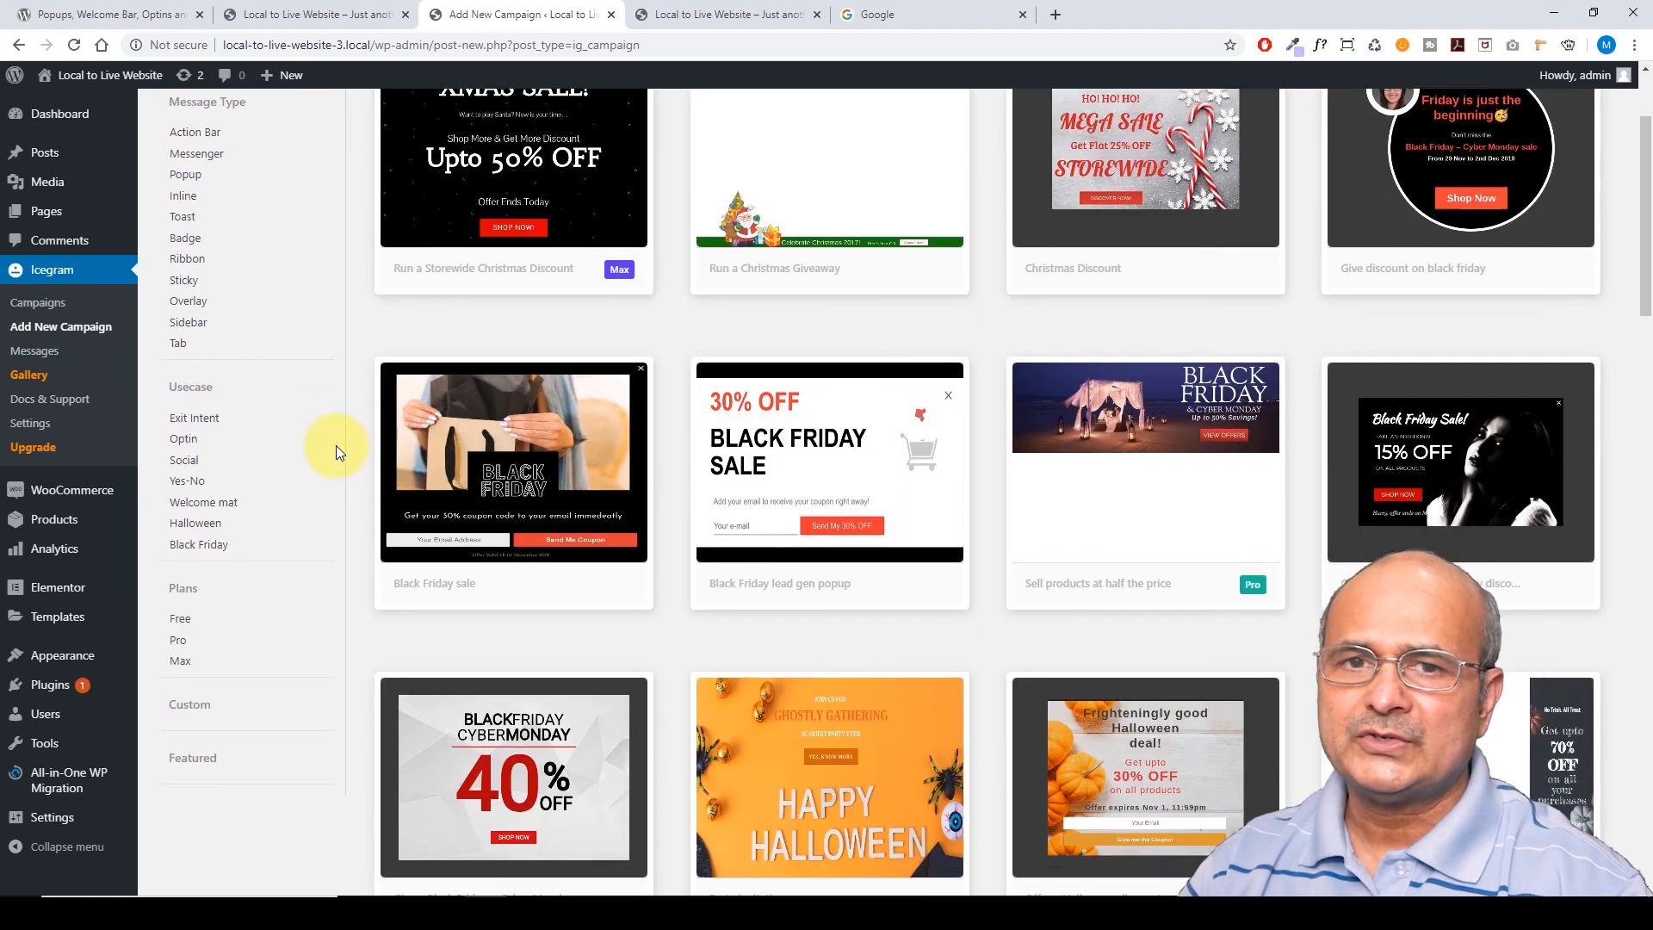
{"action": "scroll", "coordinate": [336, 439], "scroll_direction": "up", "scroll_amount": 4}
{"action": "scroll", "coordinate": [959, 287], "scroll_direction": "down", "scroll_amount": 10}
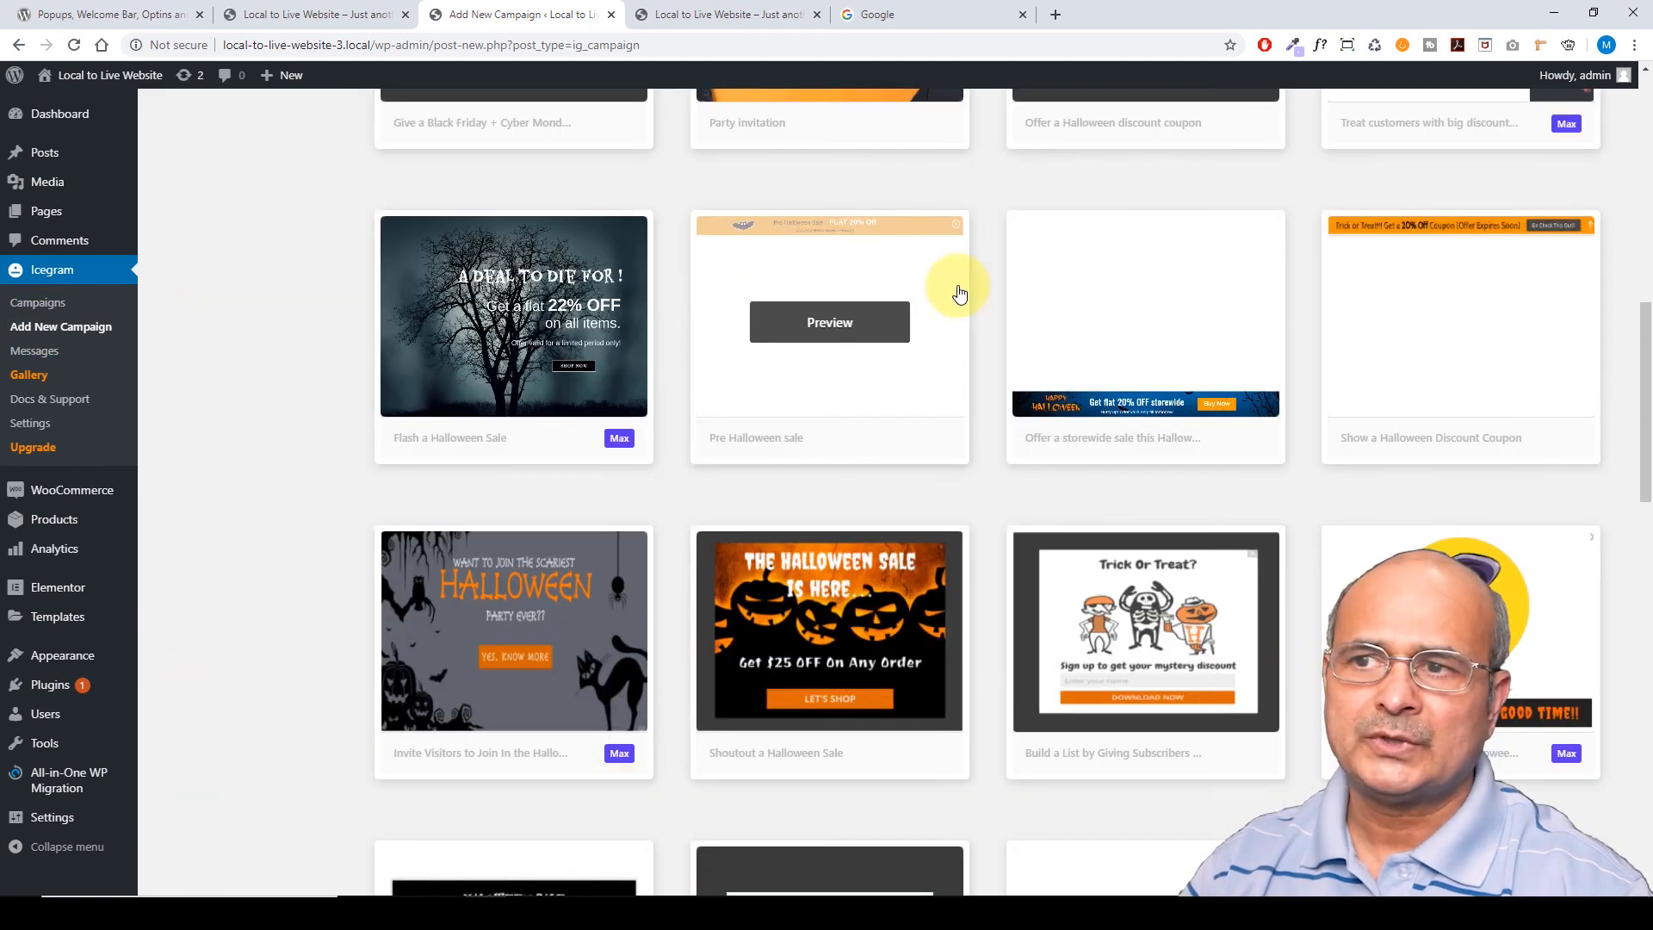
{"action": "scroll", "coordinate": [995, 325], "scroll_direction": "up", "scroll_amount": 10}
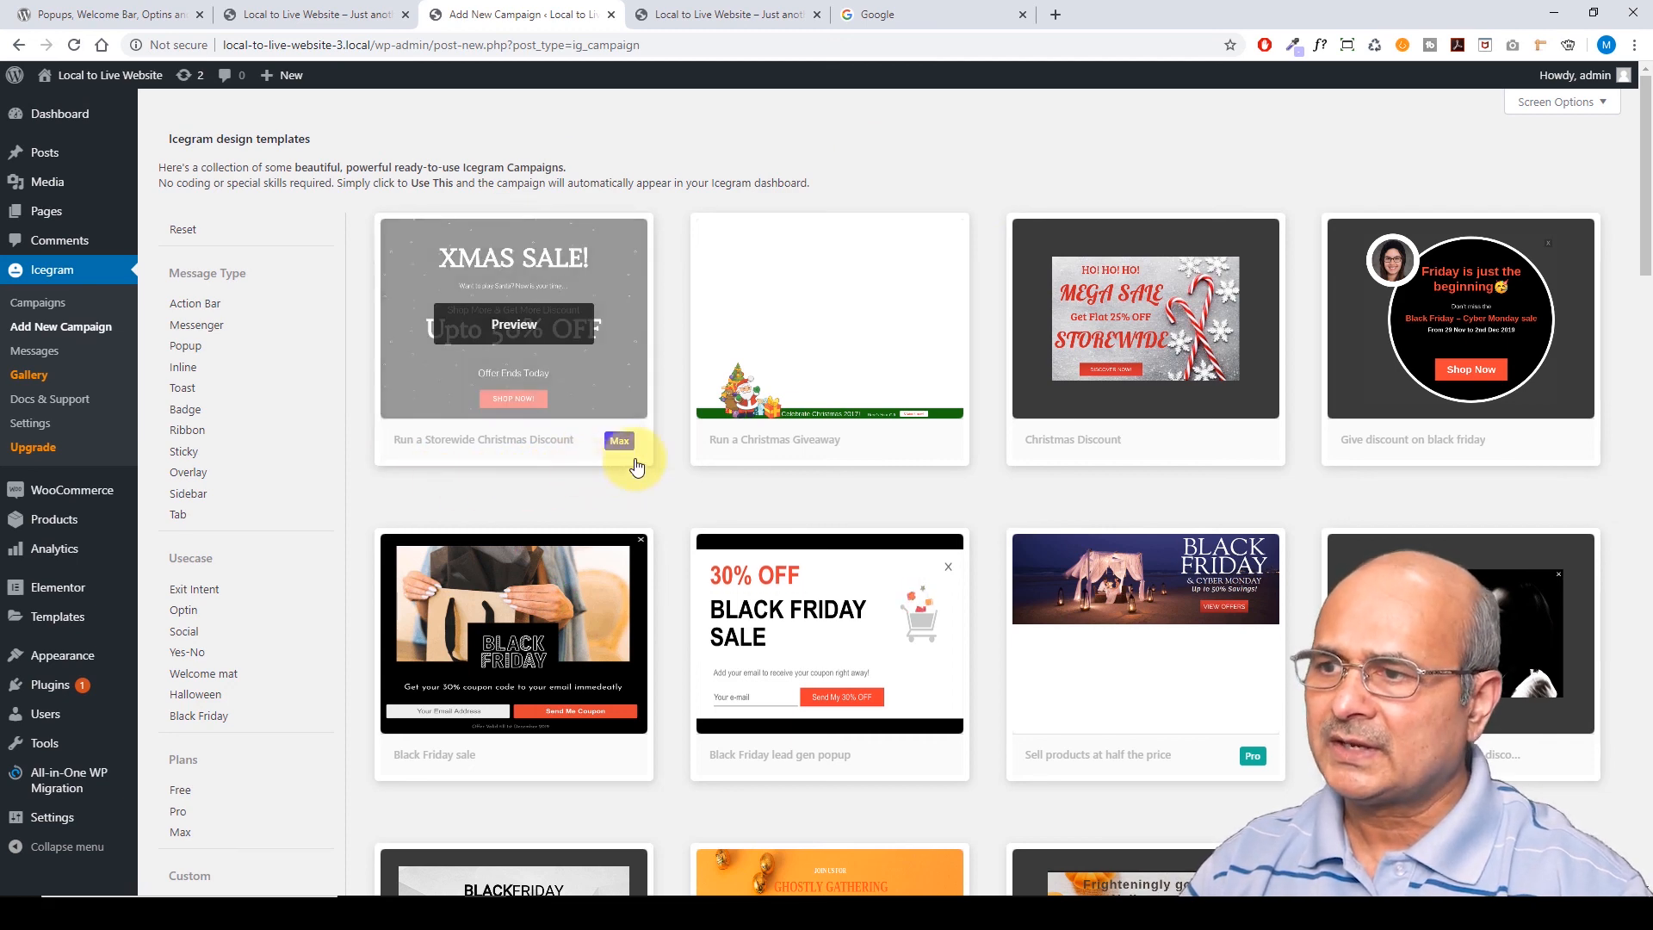
{"action": "scroll", "coordinate": [617, 456], "scroll_direction": "down", "scroll_amount": 2}
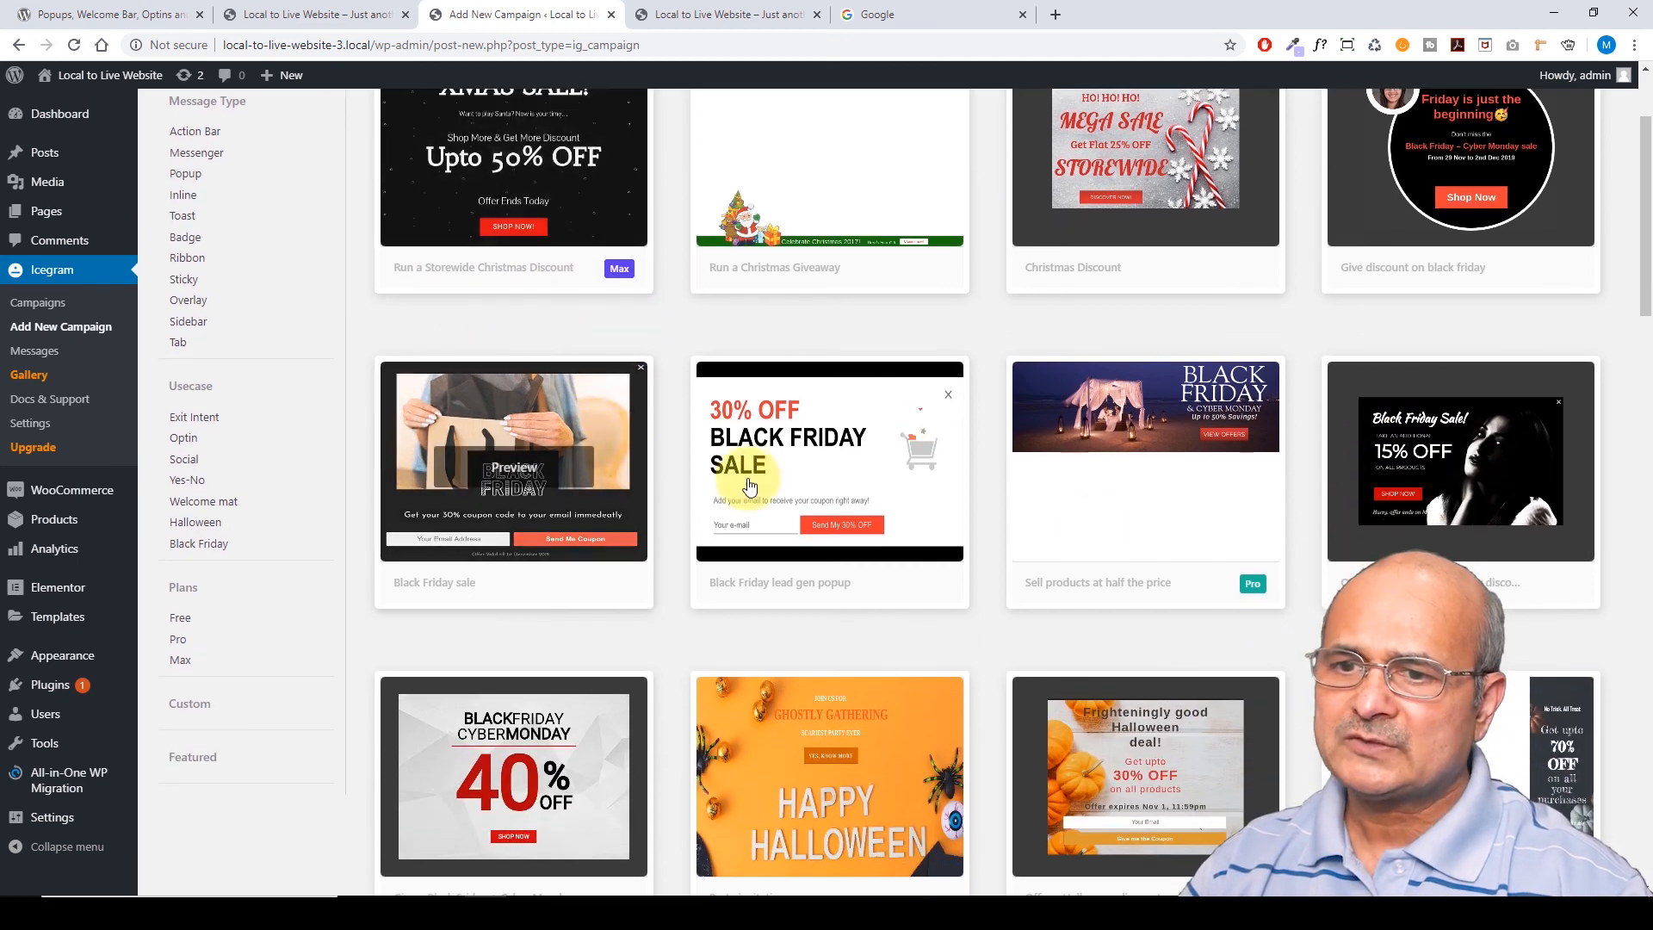
{"action": "scroll", "coordinate": [402, 526], "scroll_direction": "down", "scroll_amount": 2}
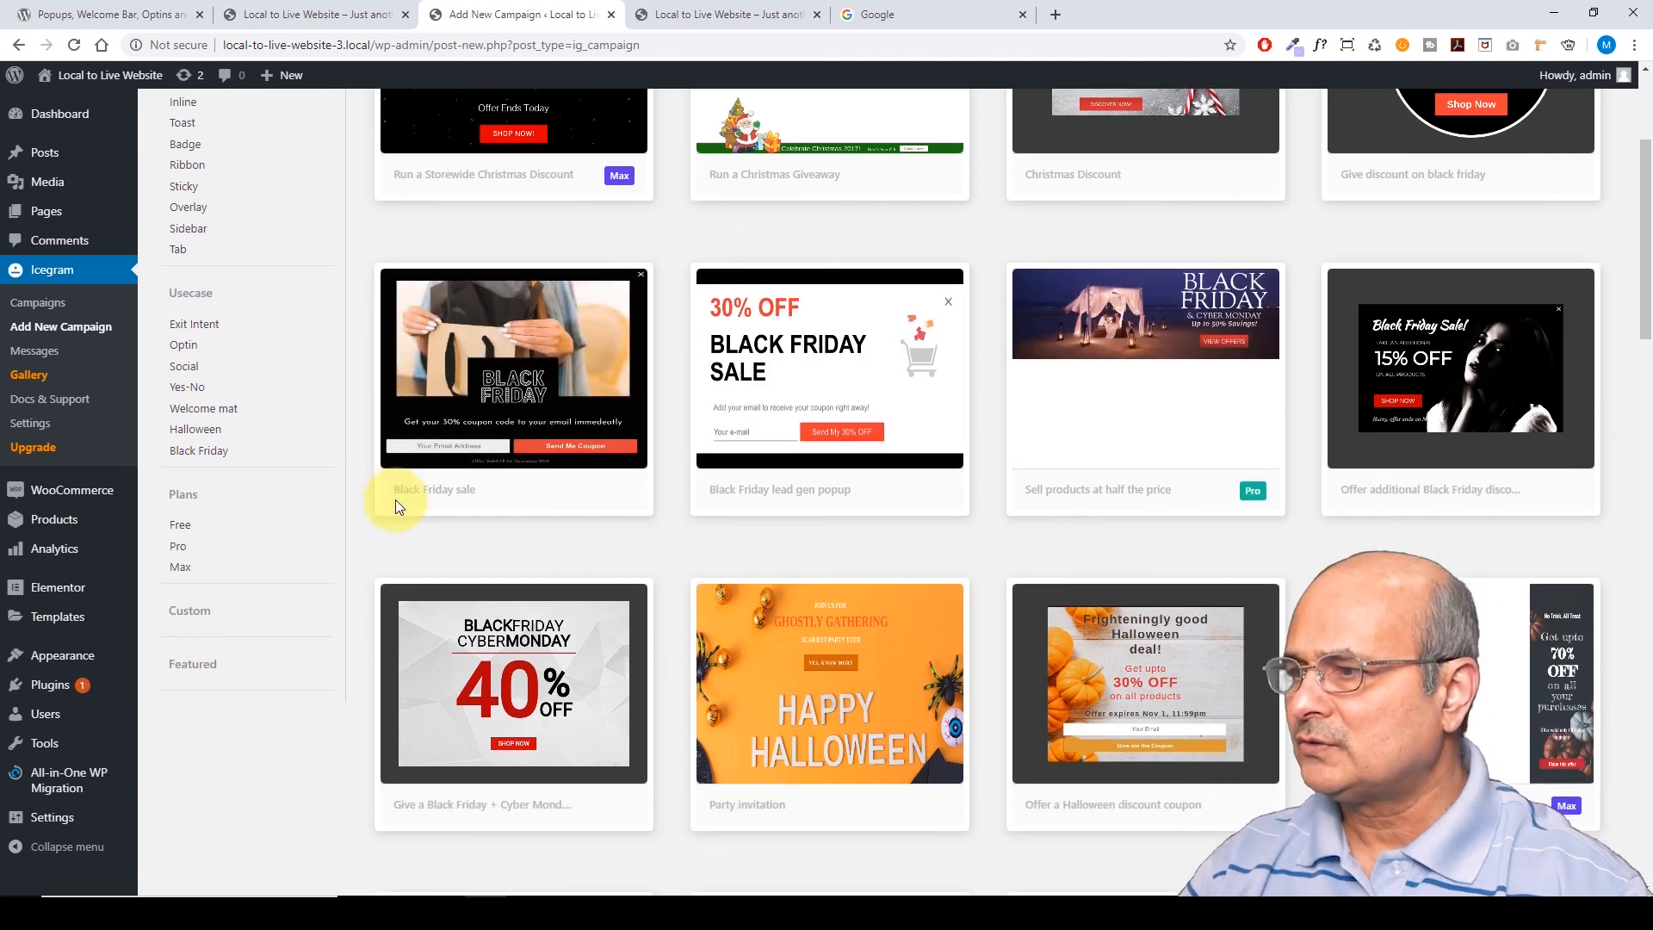
{"action": "left_click", "coordinate": [189, 447]}
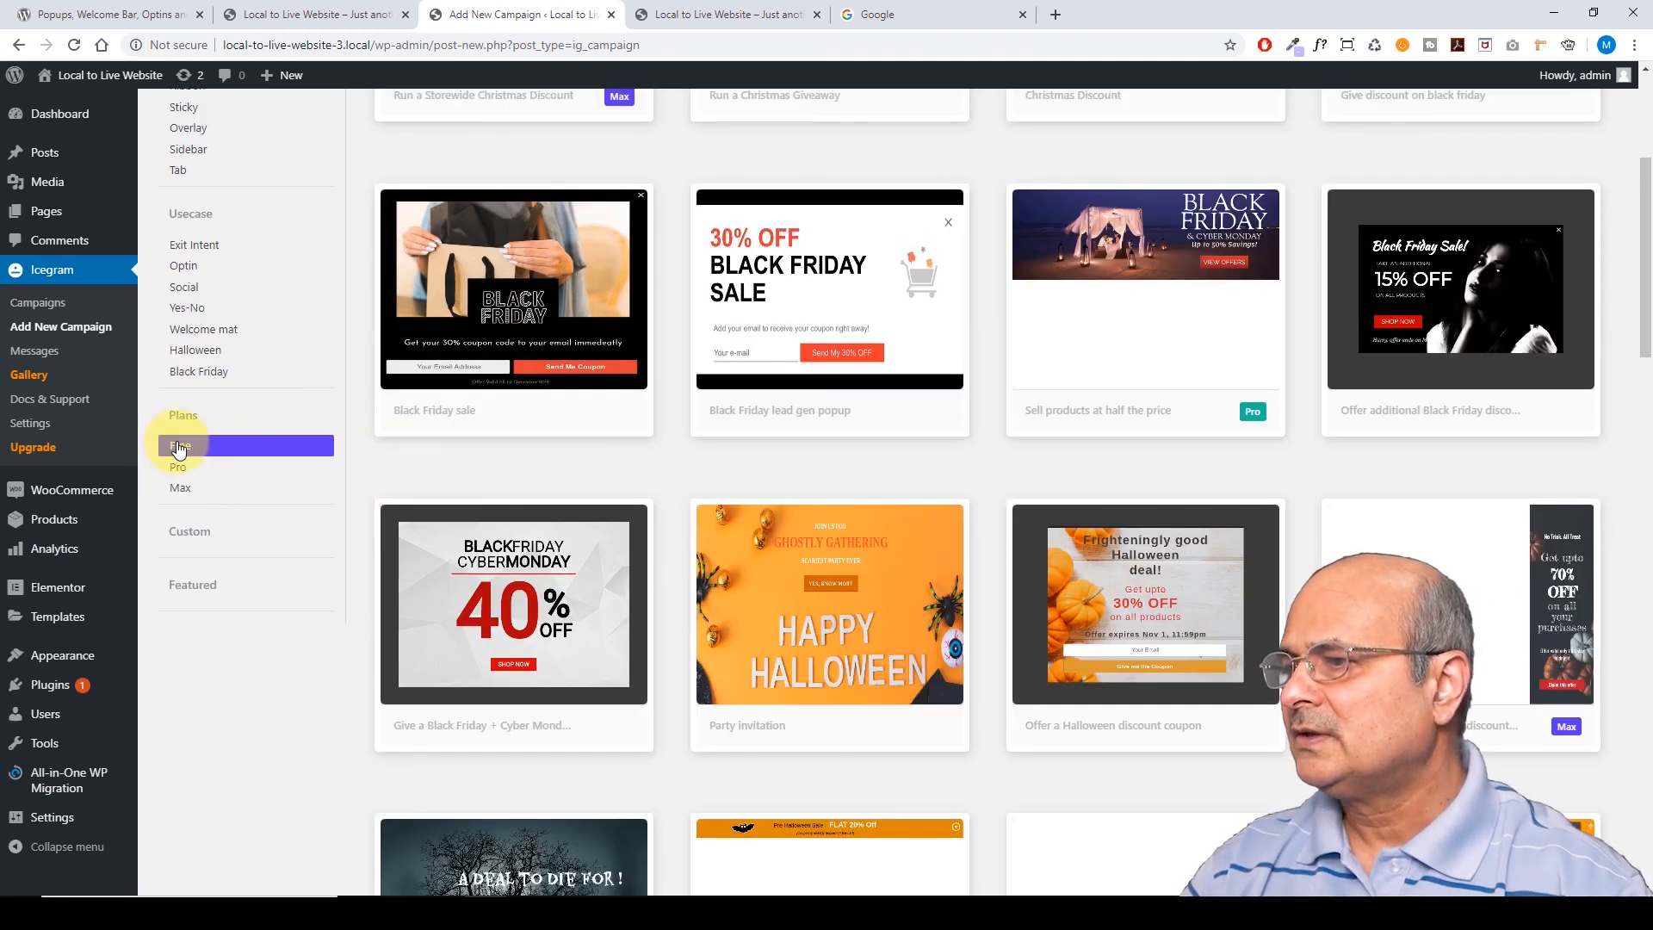
Narrow the free templates down to the Exit Intent usecase
{"action": "scroll", "coordinate": [977, 325], "scroll_direction": "up", "scroll_amount": 4}
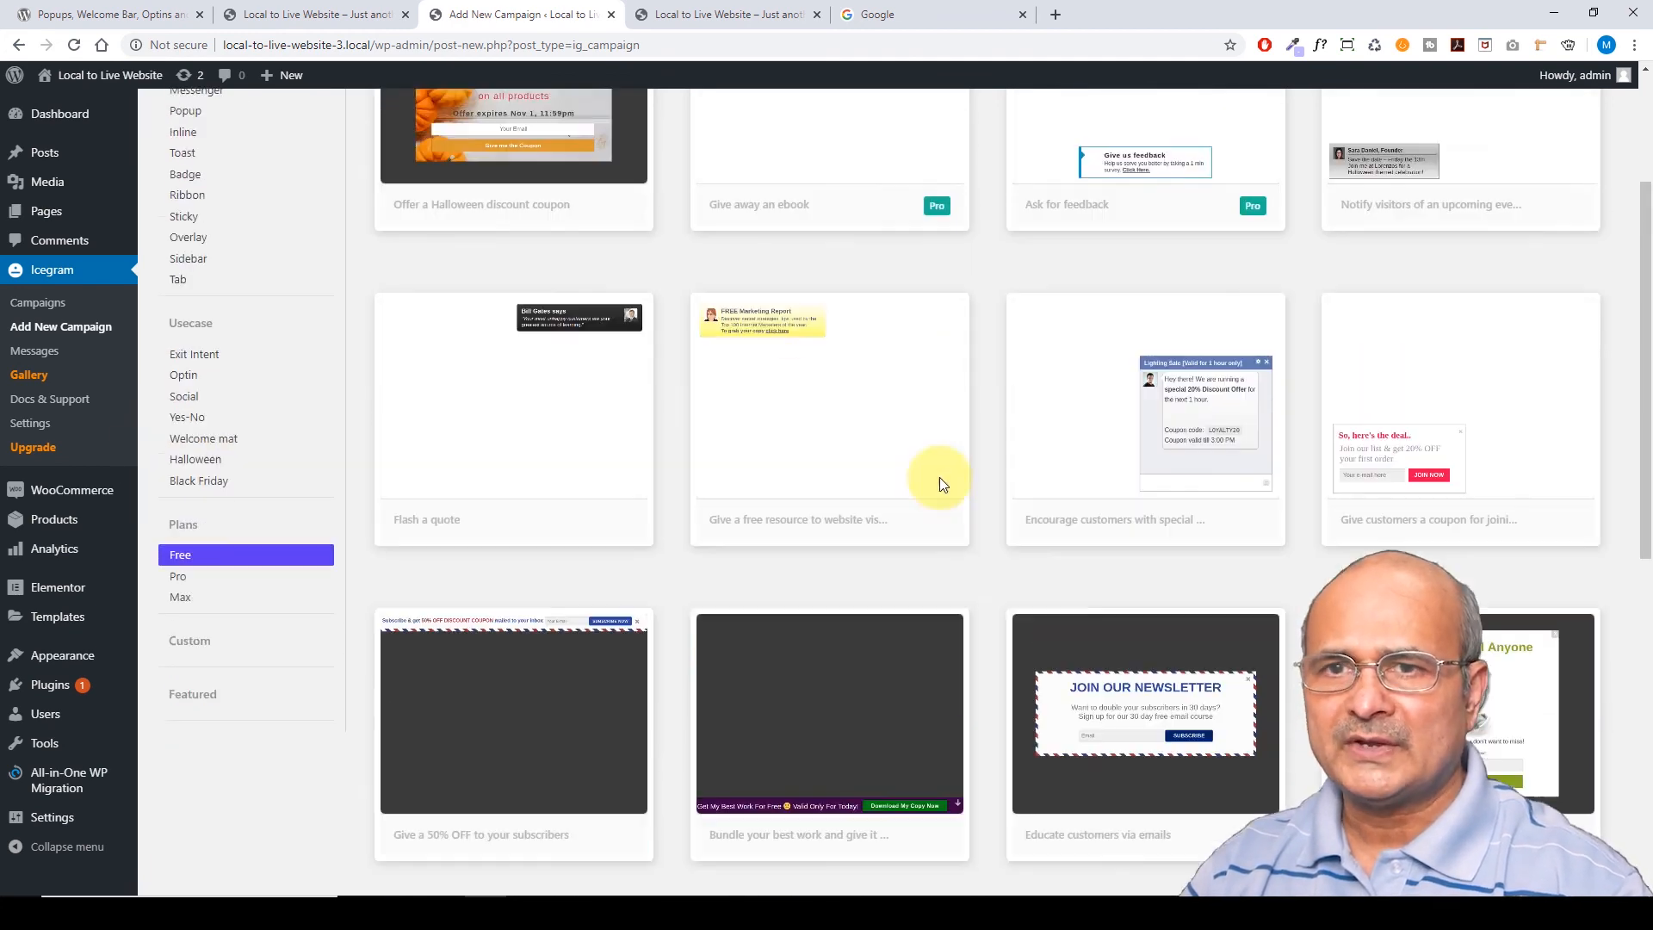
{"action": "scroll", "coordinate": [775, 390], "scroll_direction": "down", "scroll_amount": 18}
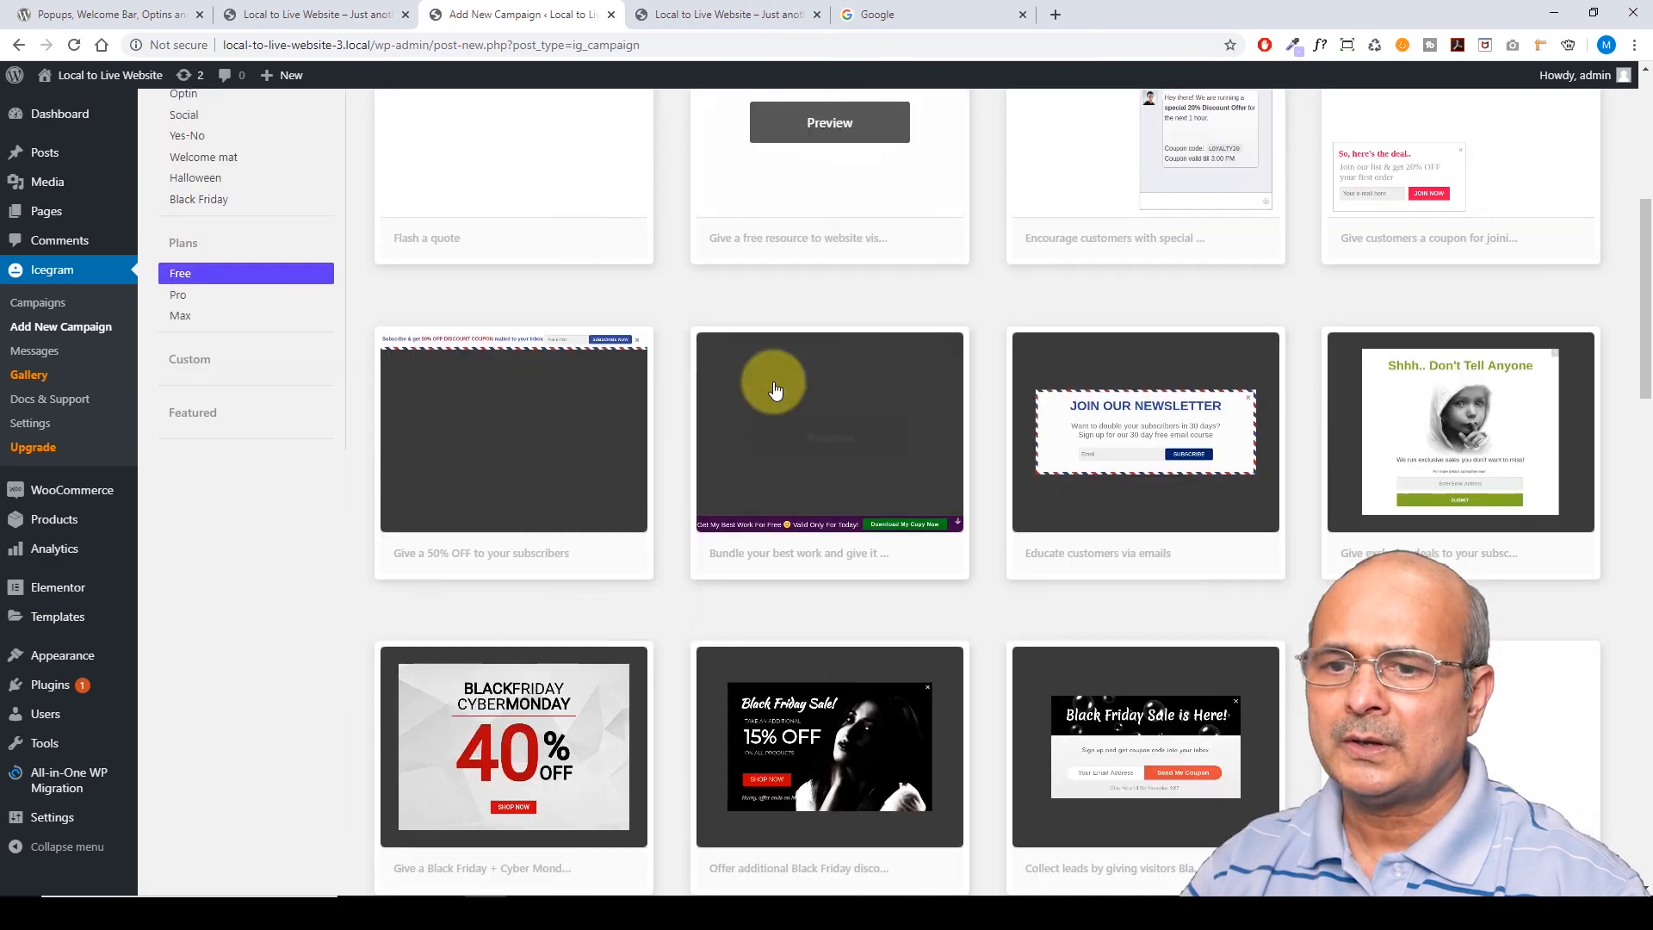
{"action": "scroll", "coordinate": [779, 425], "scroll_direction": "down", "scroll_amount": 14}
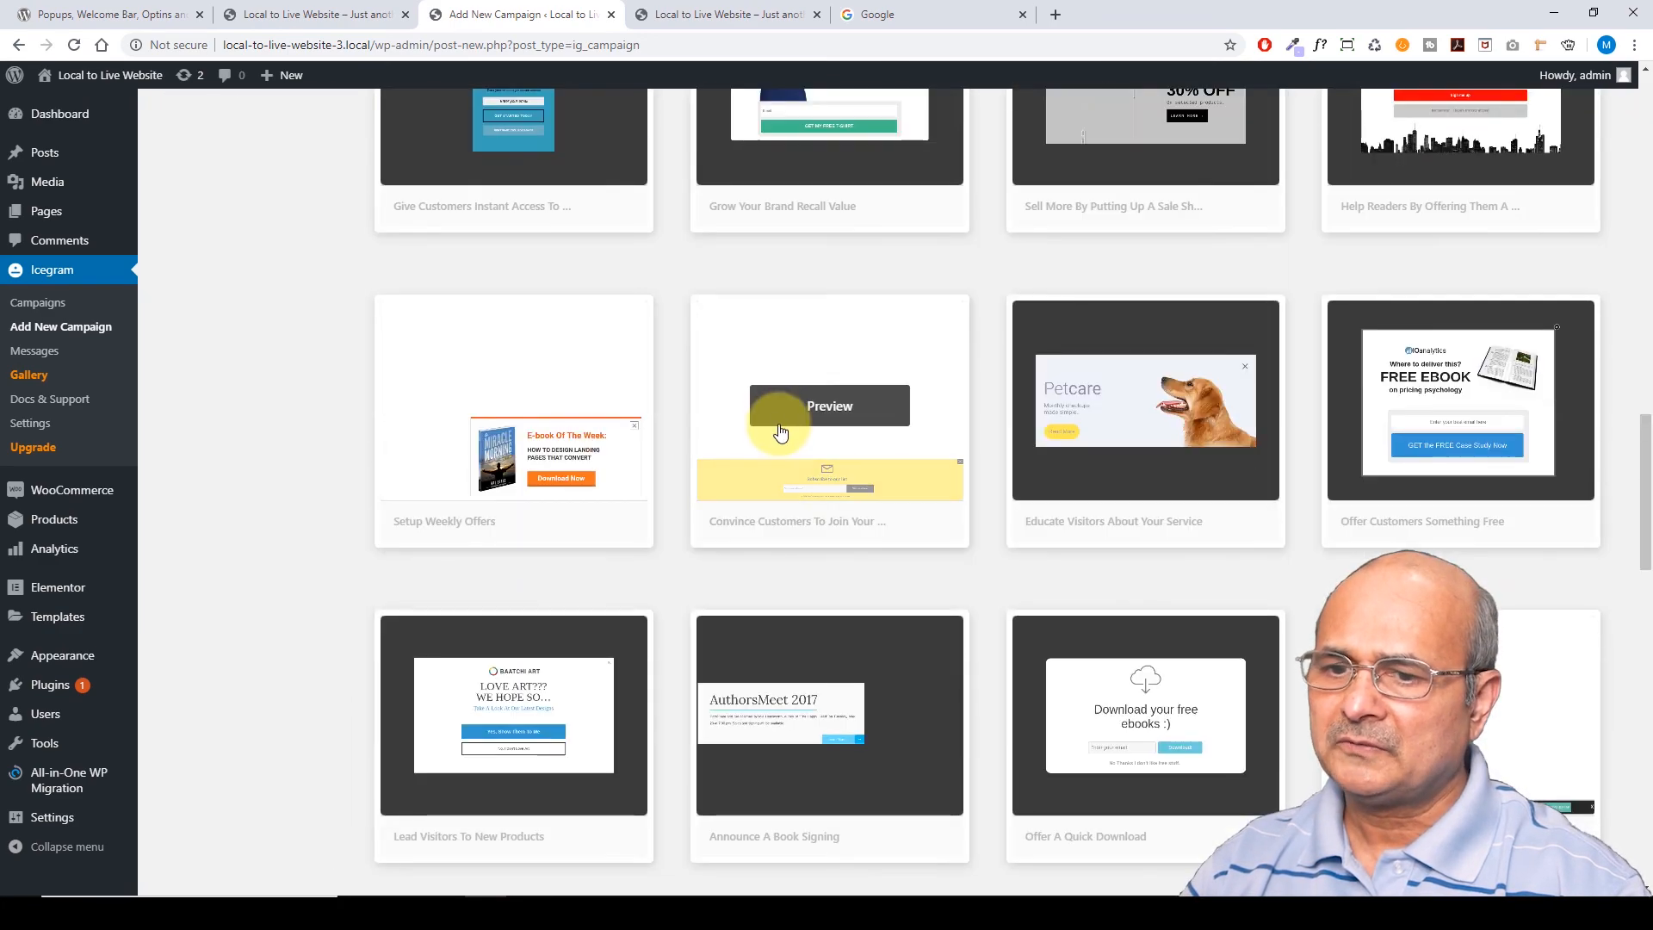
{"action": "scroll", "coordinate": [781, 441], "scroll_direction": "down", "scroll_amount": 1}
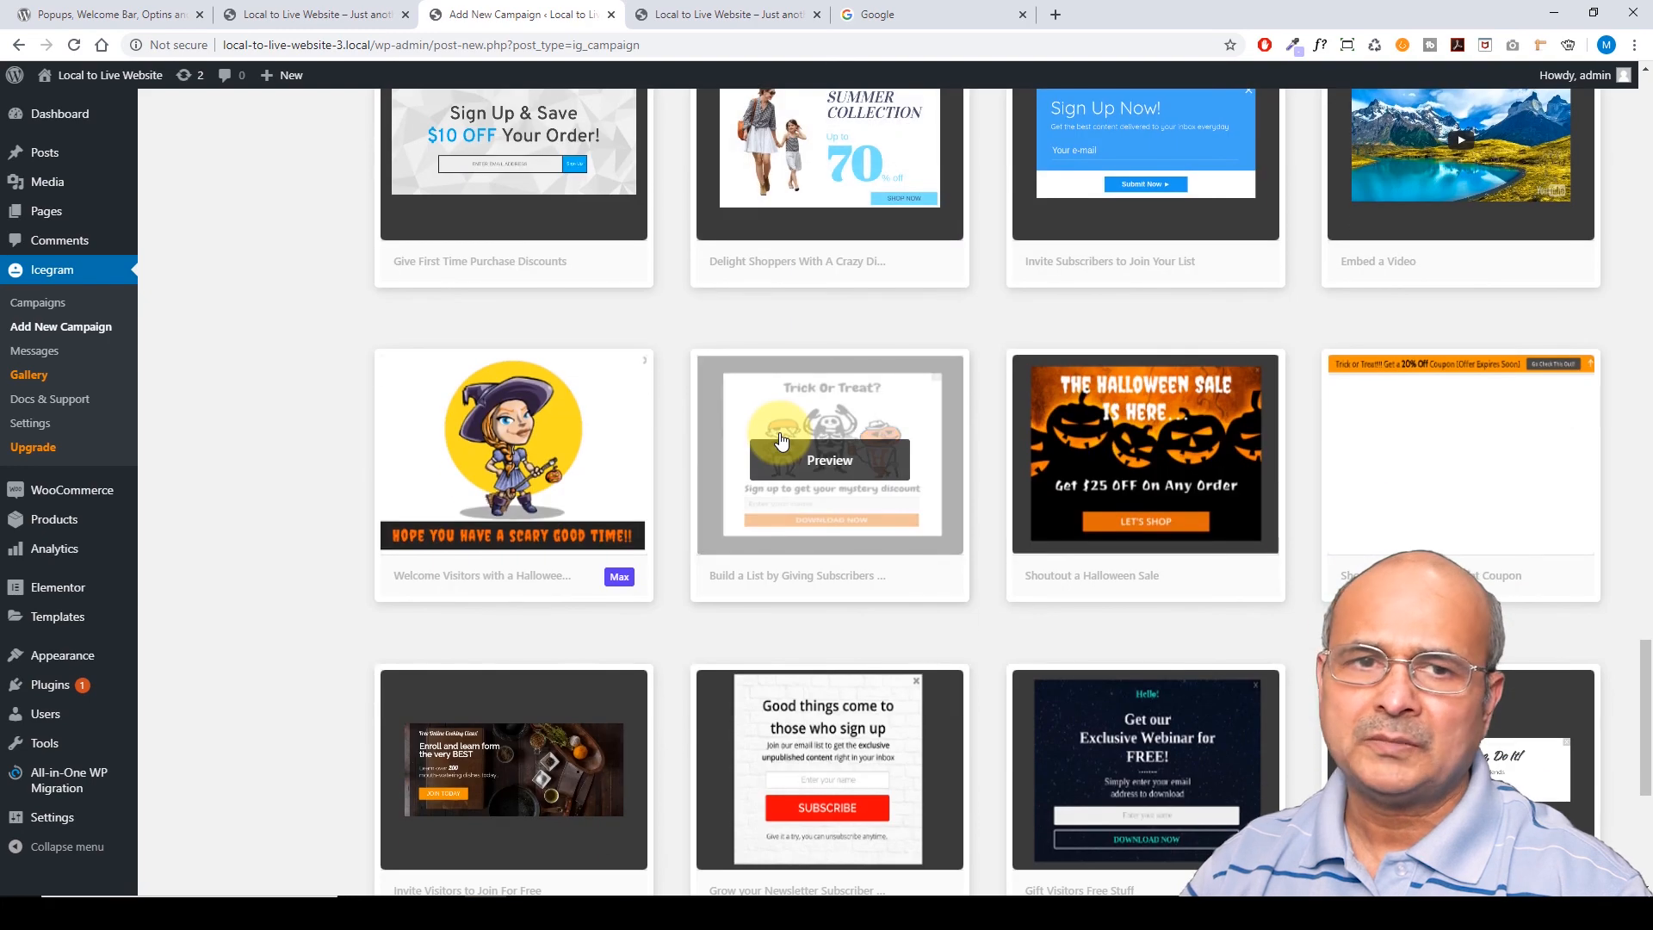
{"action": "scroll", "coordinate": [779, 445], "scroll_direction": "up", "scroll_amount": 13}
{"action": "scroll", "coordinate": [778, 445], "scroll_direction": "up", "scroll_amount": 12}
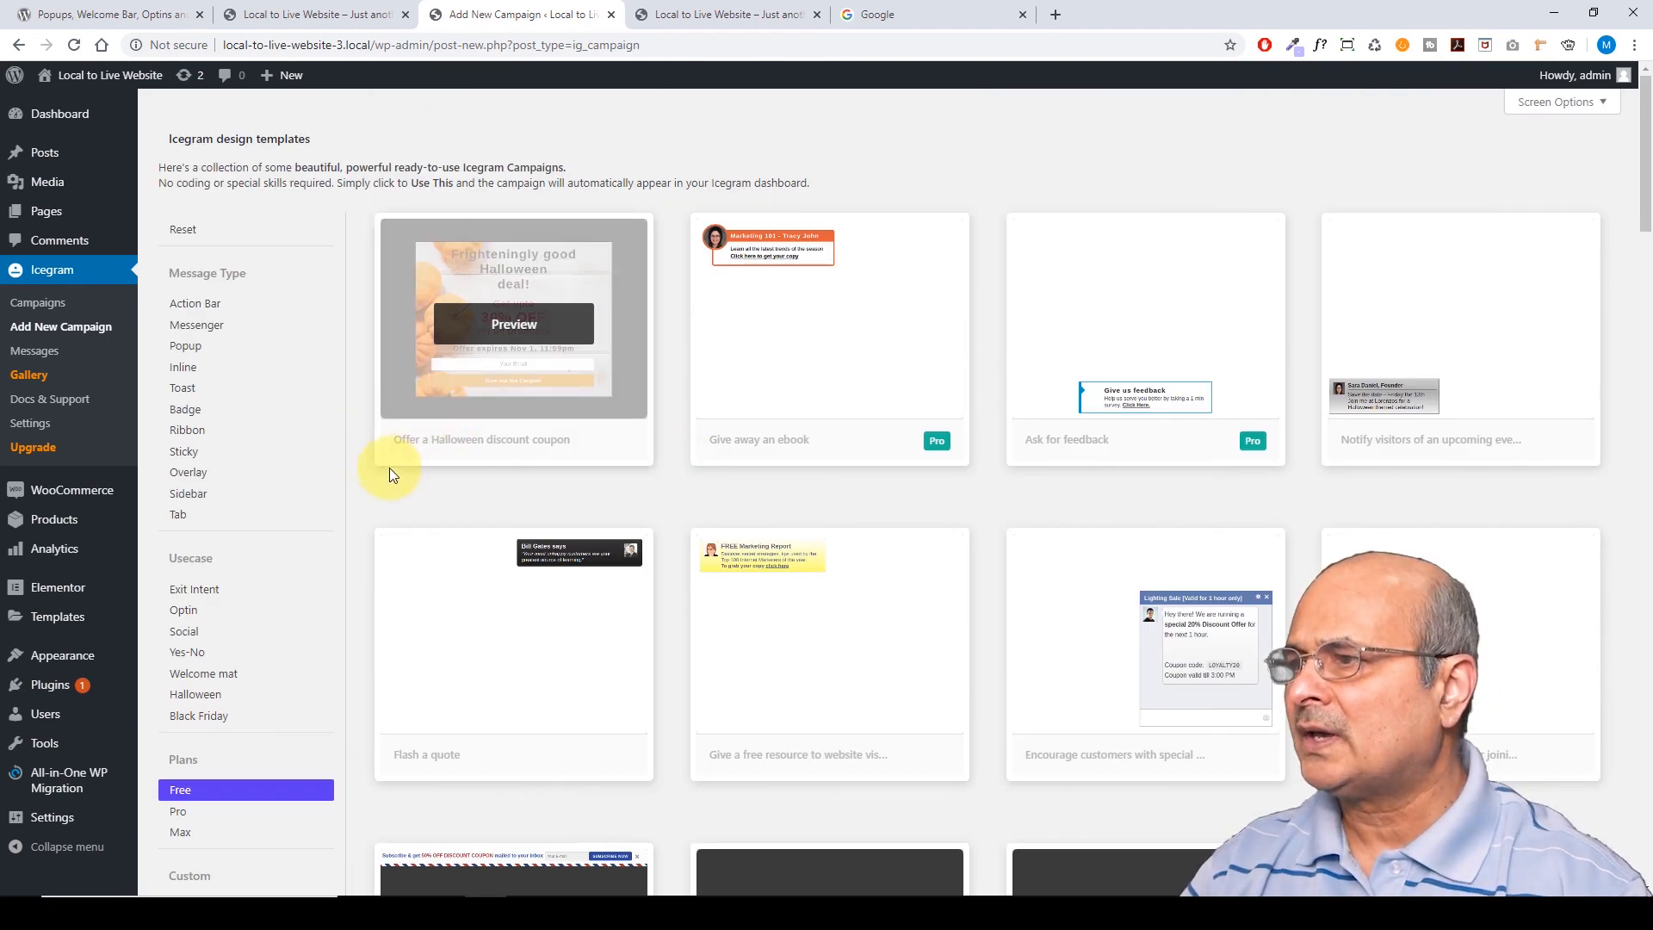
{"action": "scroll", "coordinate": [148, 305], "scroll_direction": "down", "scroll_amount": 3}
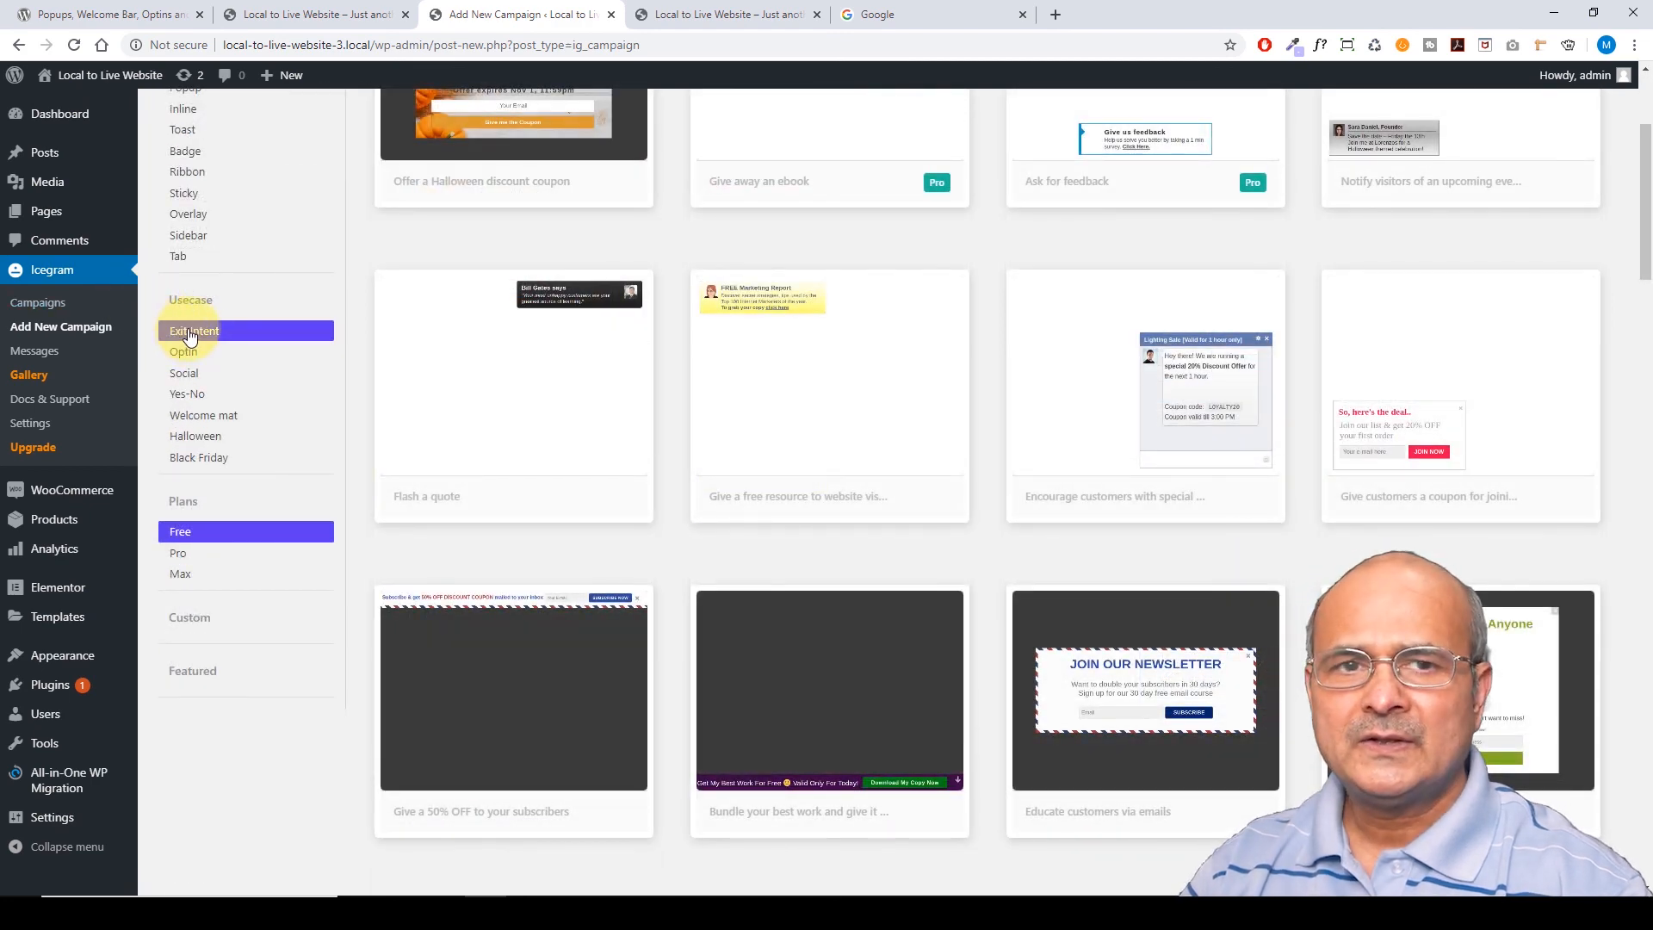
{"action": "left_click", "coordinate": [191, 334]}
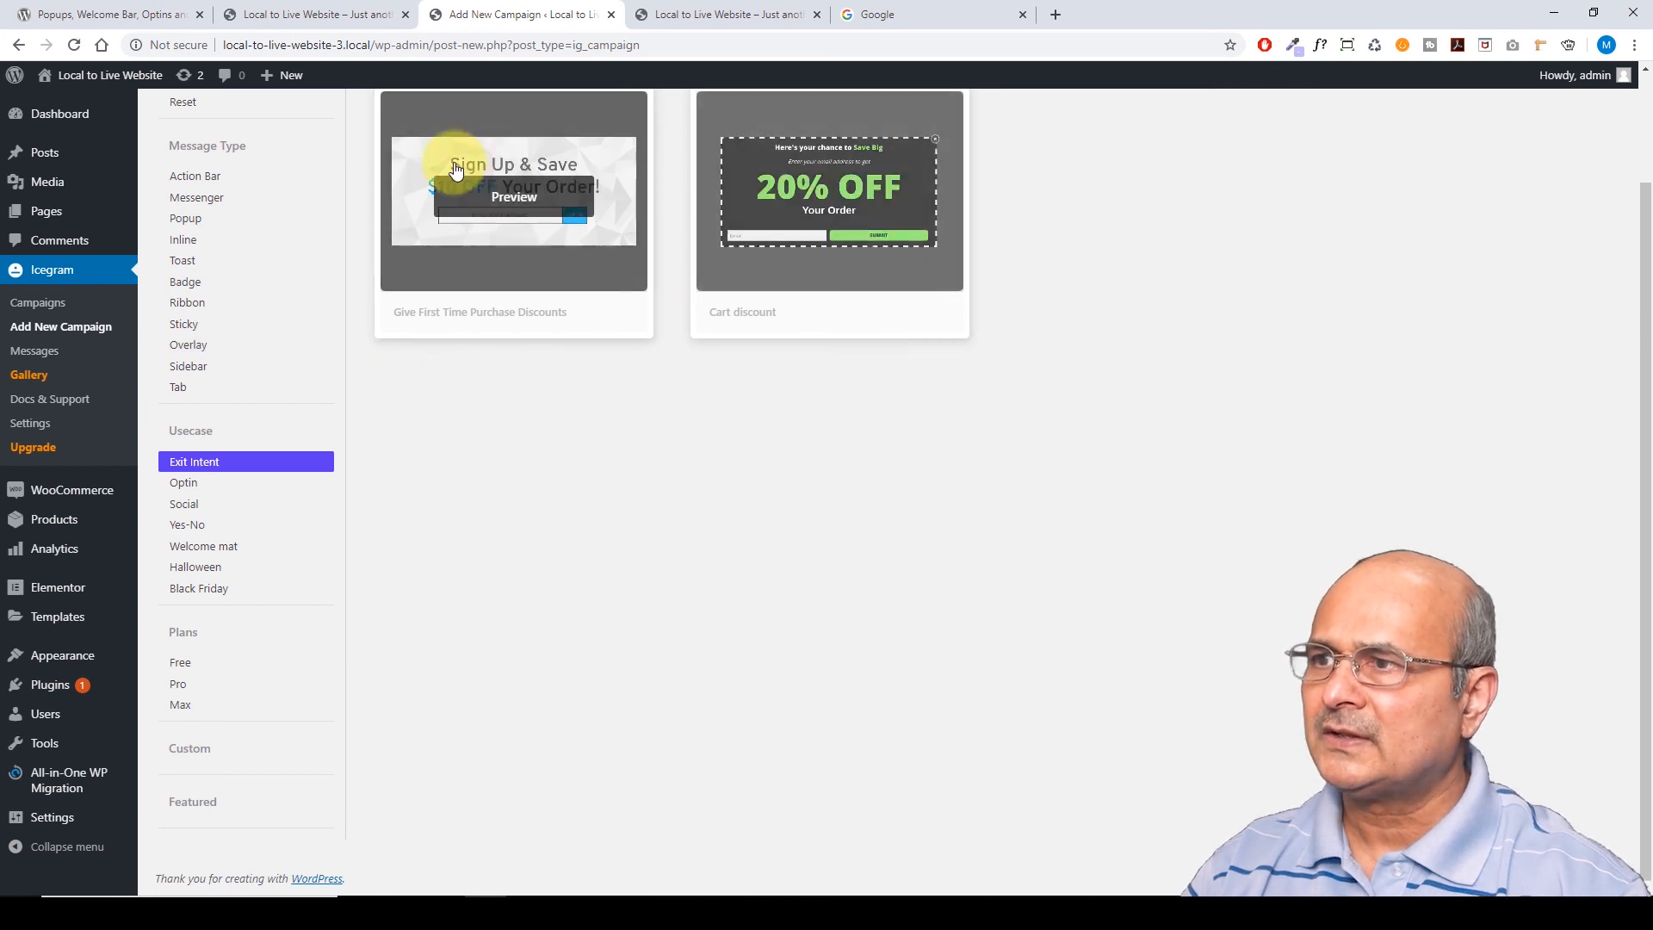
Preview the Cart discount template and inspect its 20% OFF heading
{"action": "mouse_move", "coordinate": [824, 264]}
{"action": "left_click", "coordinate": [829, 196]}
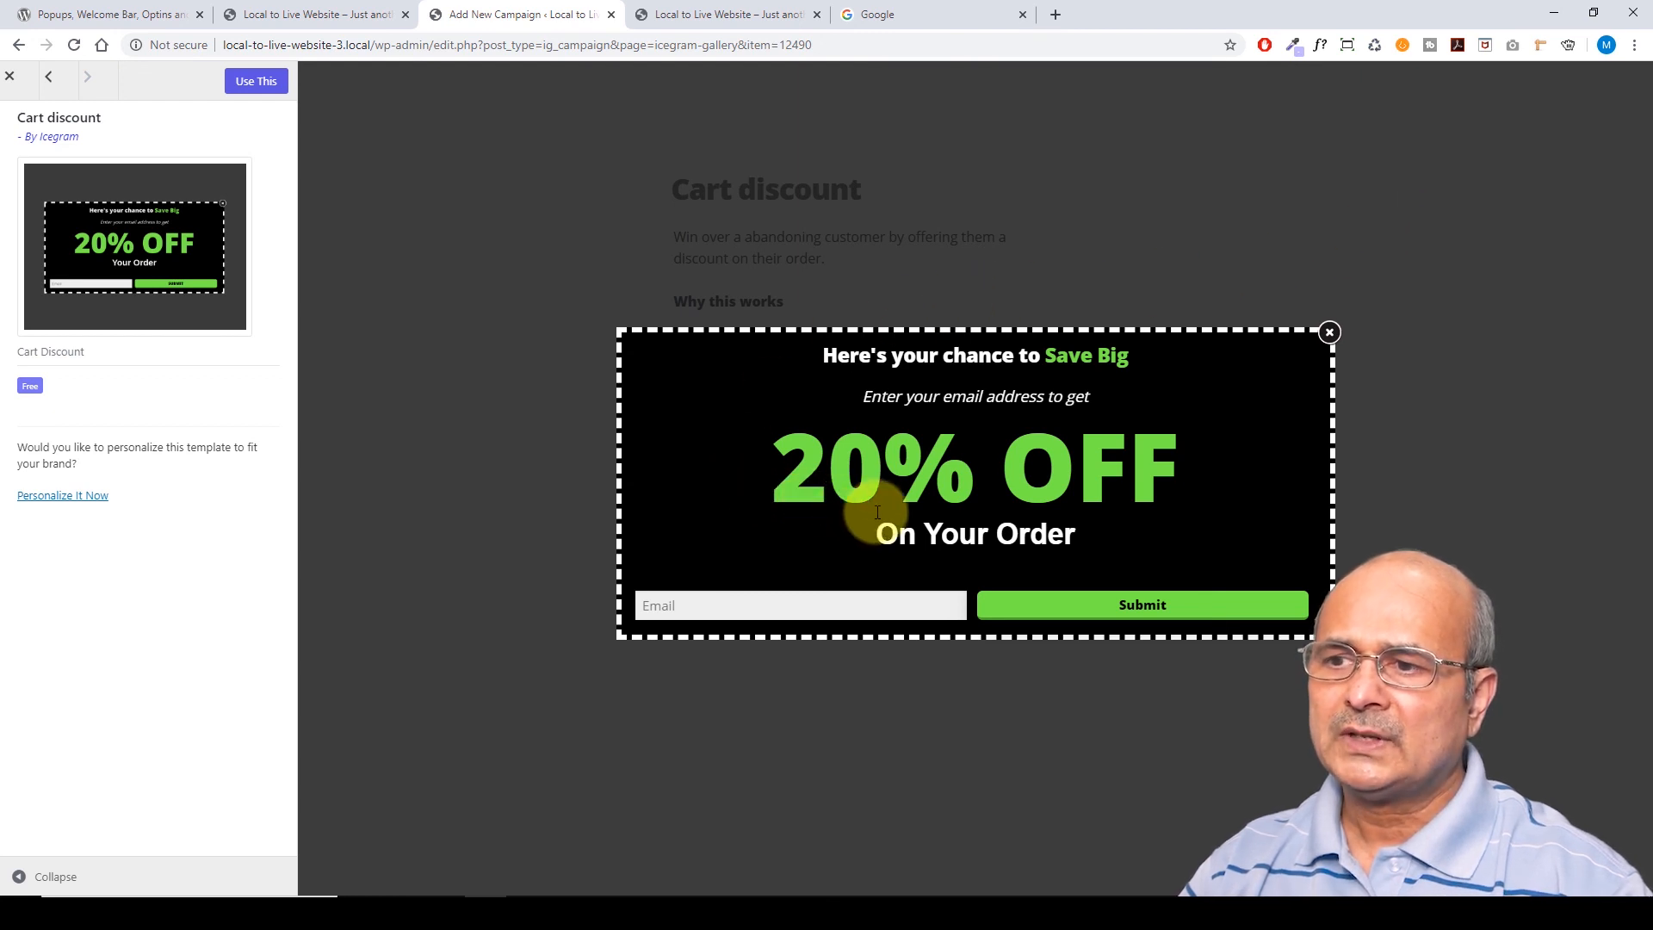
{"action": "left_click_drag", "start_coordinate": [868, 403], "coordinate": [898, 467]}
{"action": "left_click_drag", "start_coordinate": [793, 468], "coordinate": [1180, 469]}
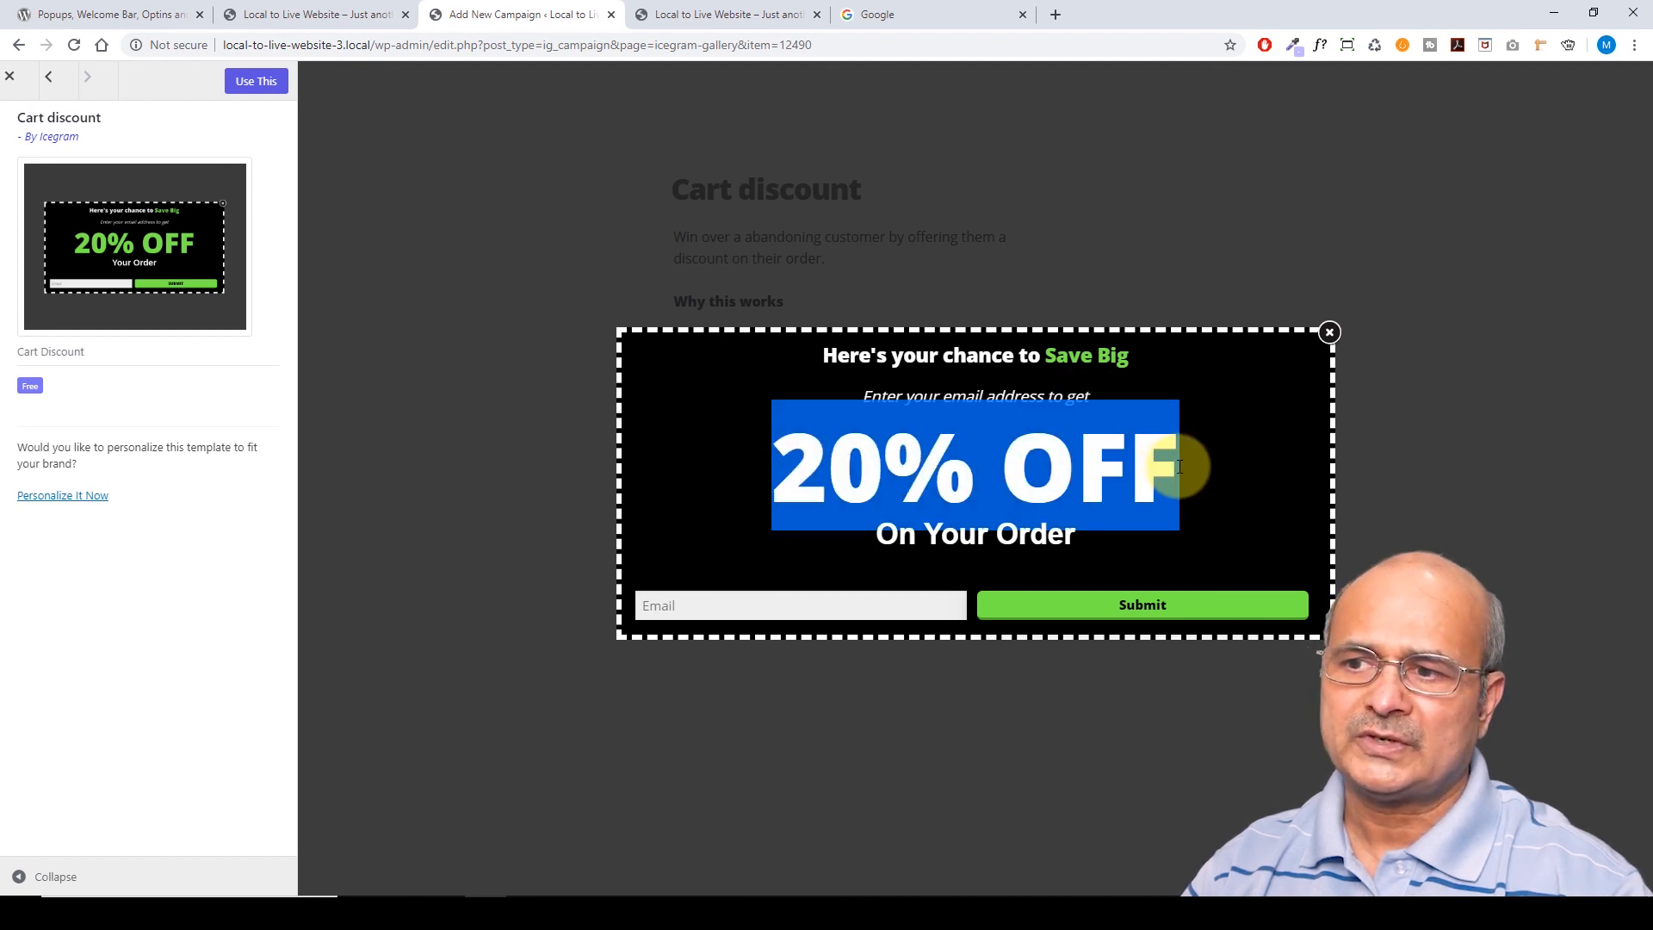
{"action": "left_click", "coordinate": [1004, 543]}
Create a campaign from the Cart discount template and review its popup and form embed code
{"action": "left_click", "coordinate": [256, 81]}
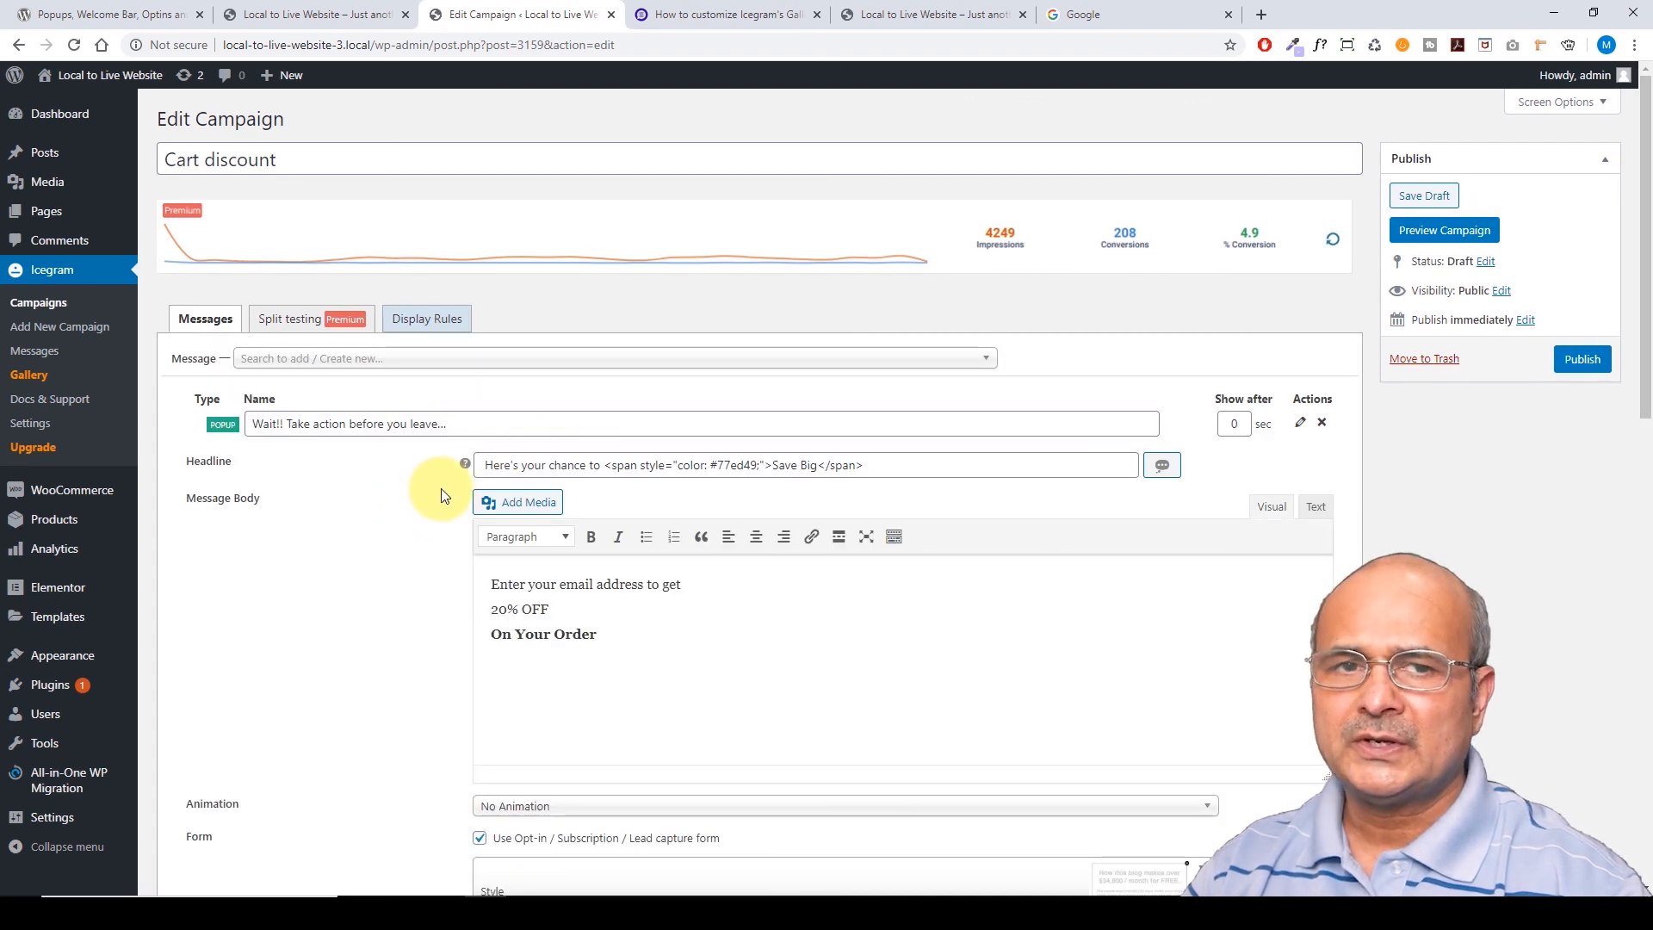
{"action": "scroll", "coordinate": [435, 490], "scroll_direction": "down", "scroll_amount": 1}
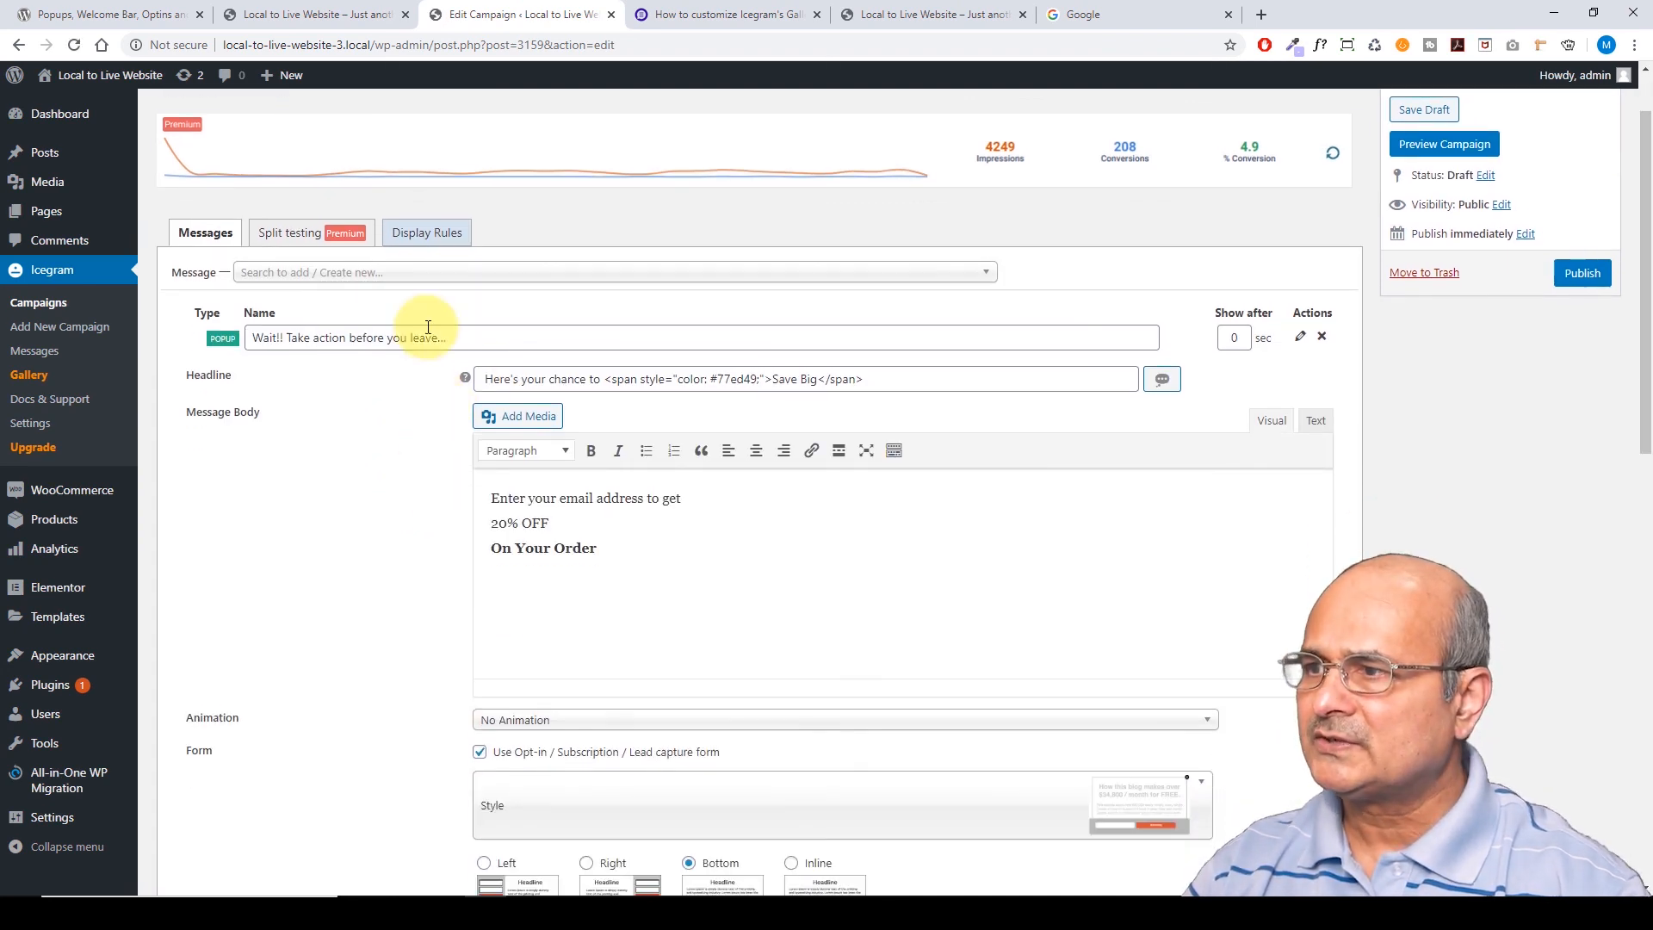
{"action": "scroll", "coordinate": [405, 495], "scroll_direction": "down", "scroll_amount": 7}
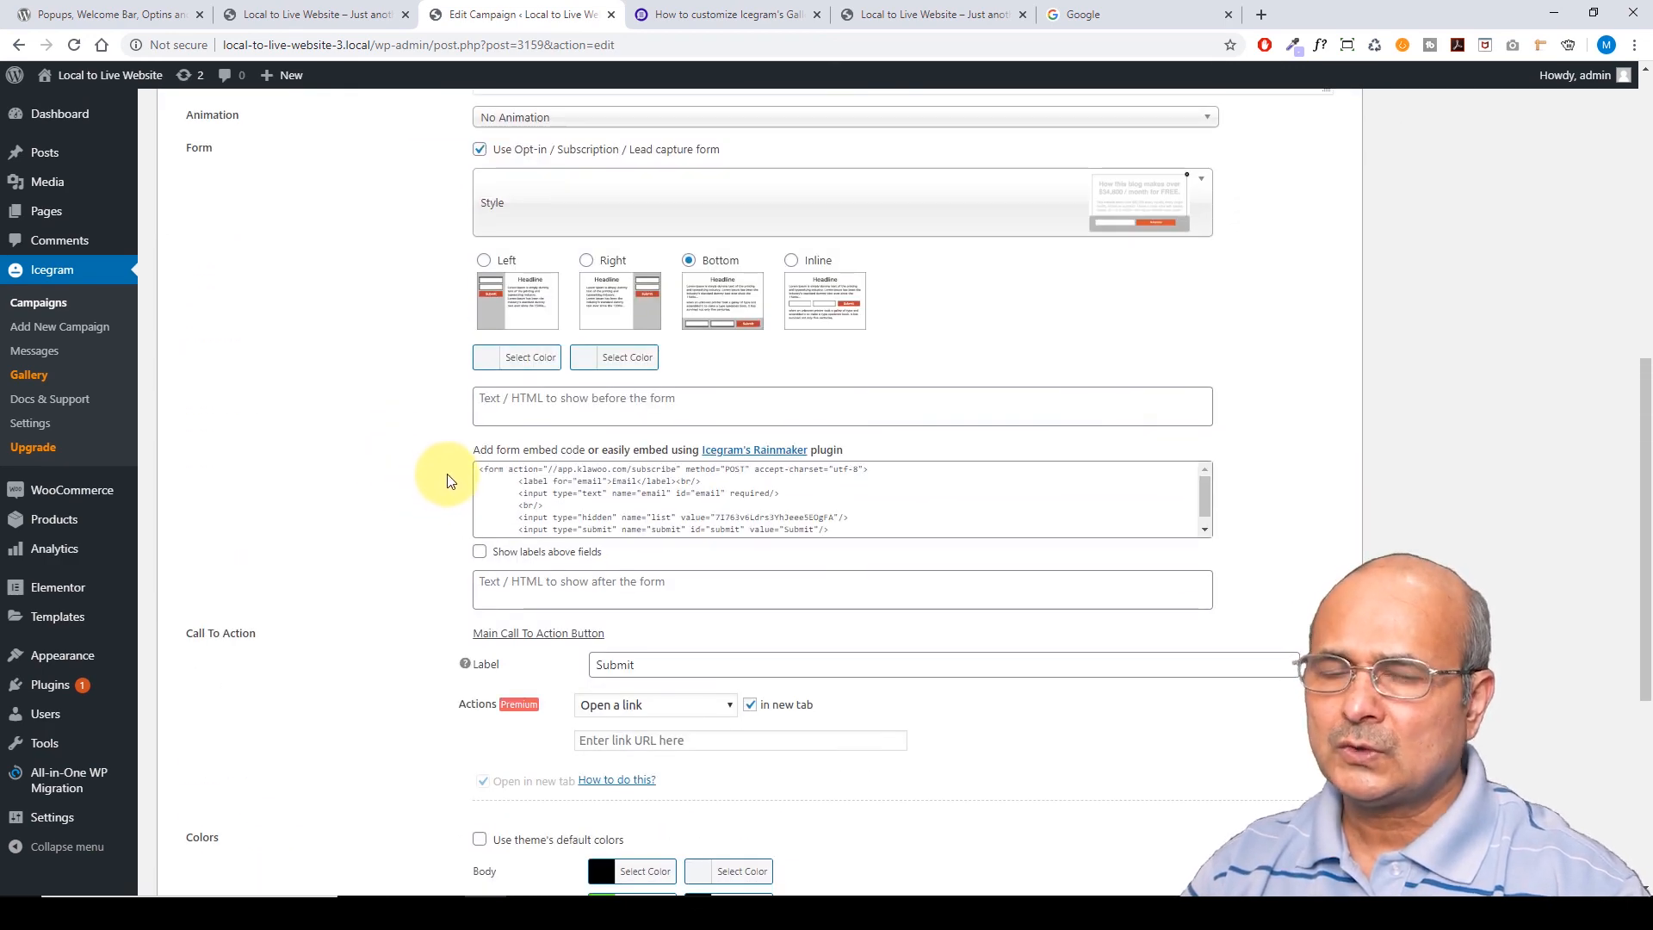
{"action": "scroll", "coordinate": [447, 480], "scroll_direction": "up", "scroll_amount": 1}
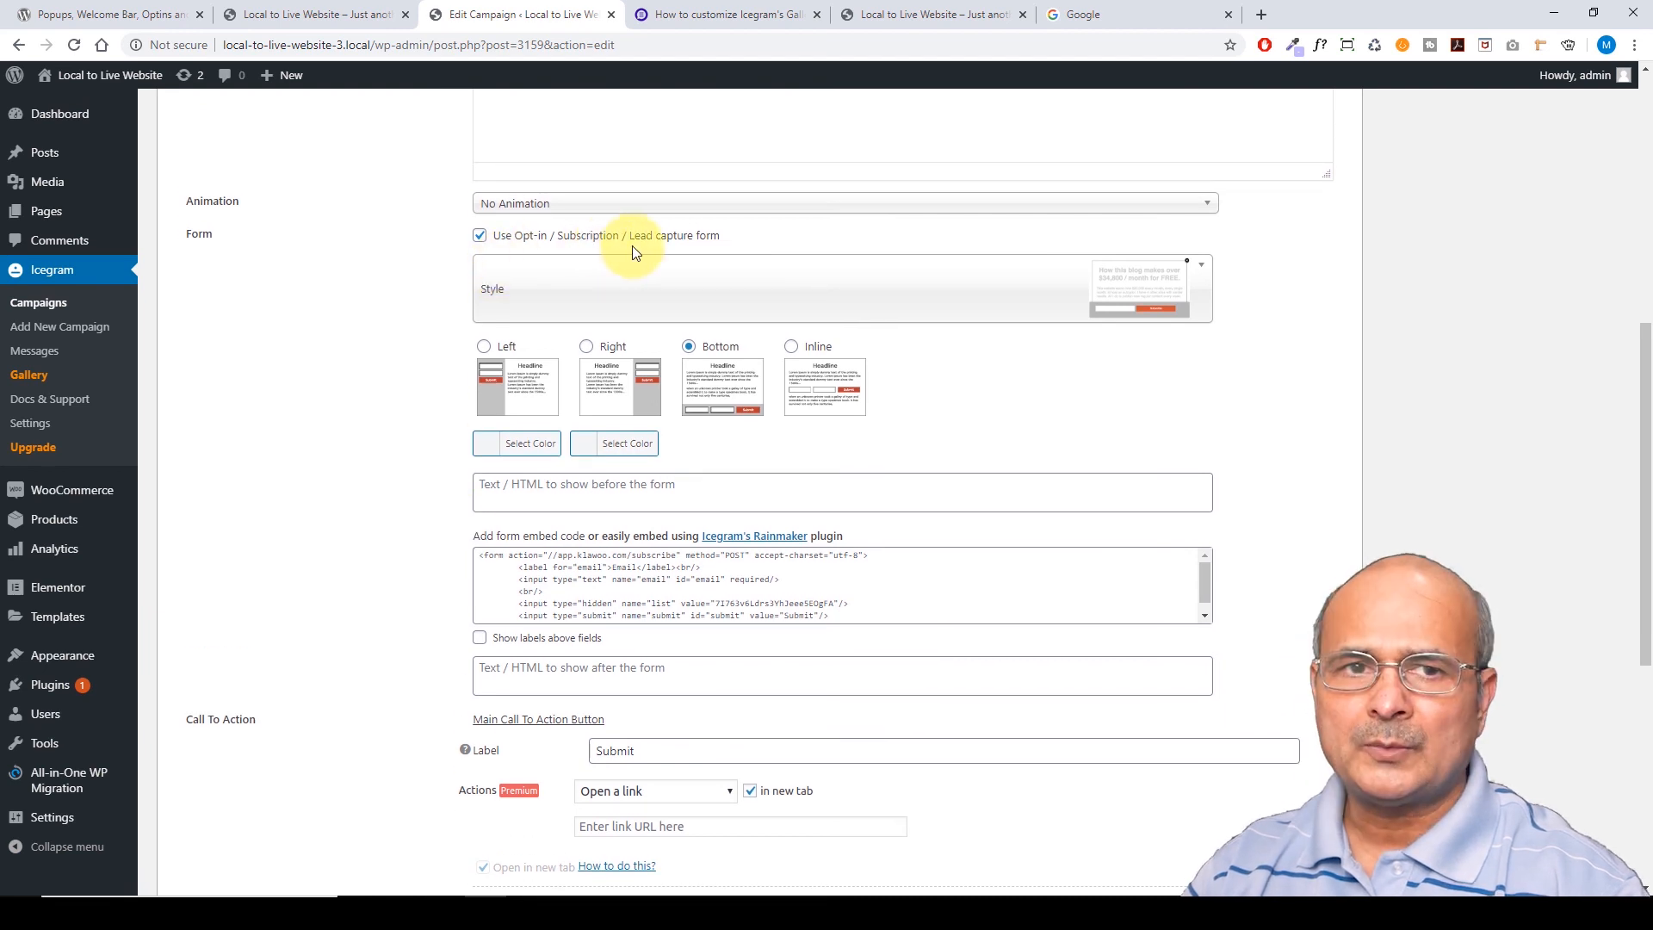
{"action": "scroll", "coordinate": [633, 253], "scroll_direction": "down", "scroll_amount": 2}
{"action": "left_click_drag", "start_coordinate": [480, 383], "coordinate": [775, 432]}
{"action": "left_click", "coordinate": [750, 398]}
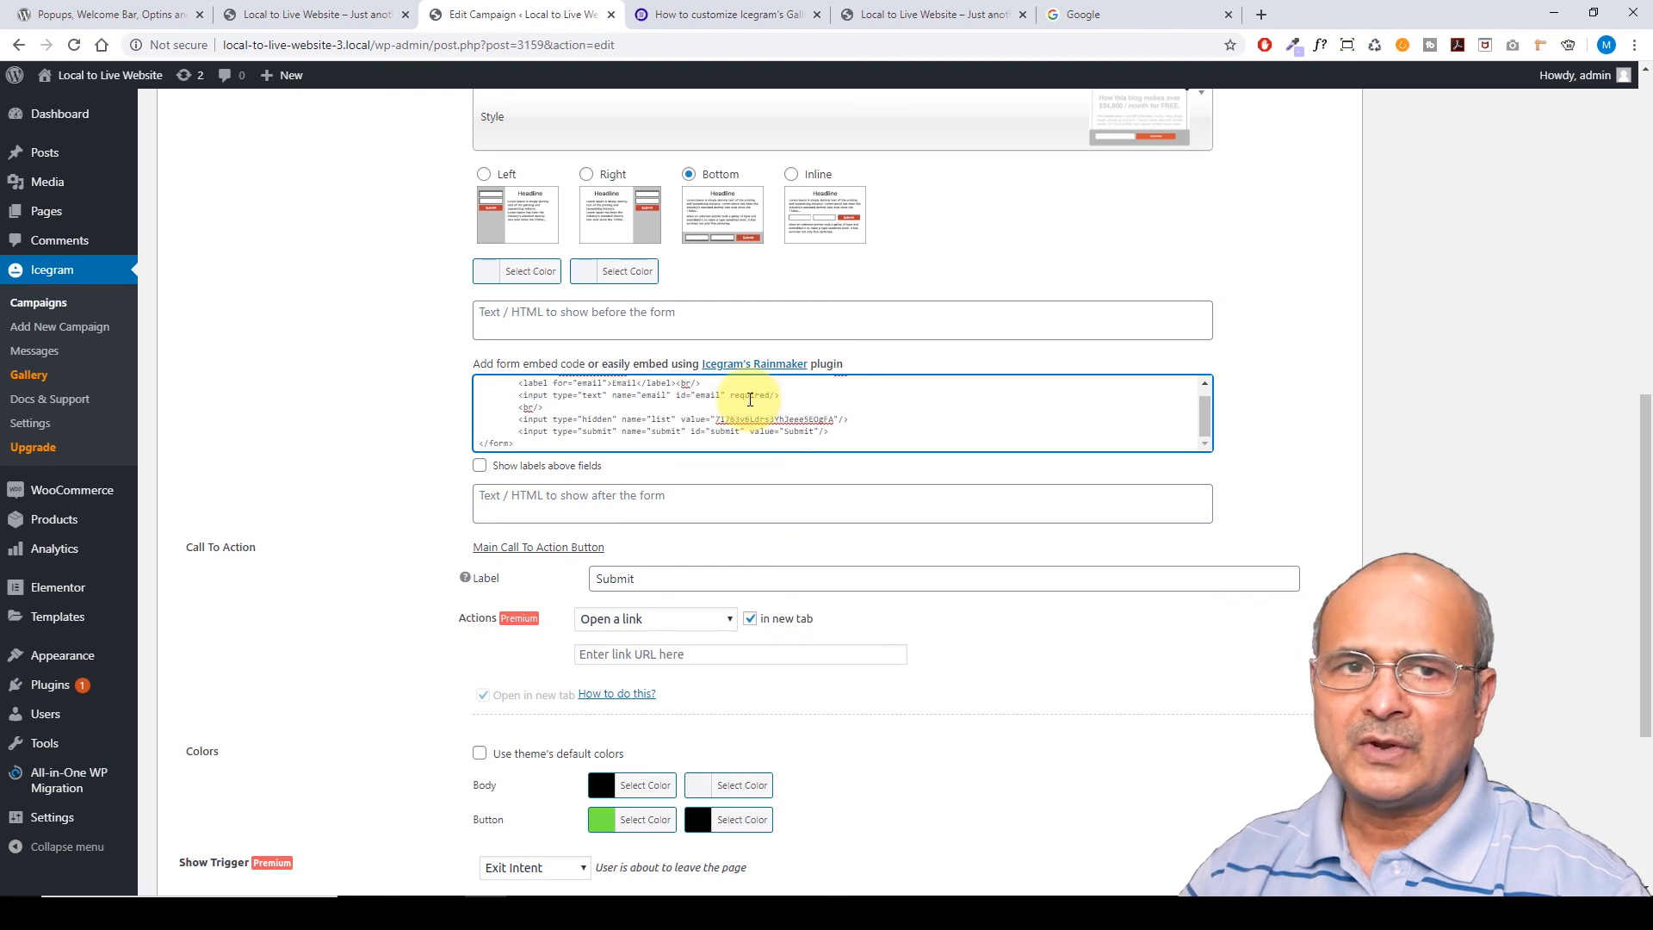
{"action": "scroll", "coordinate": [675, 422], "scroll_direction": "up", "scroll_amount": 2}
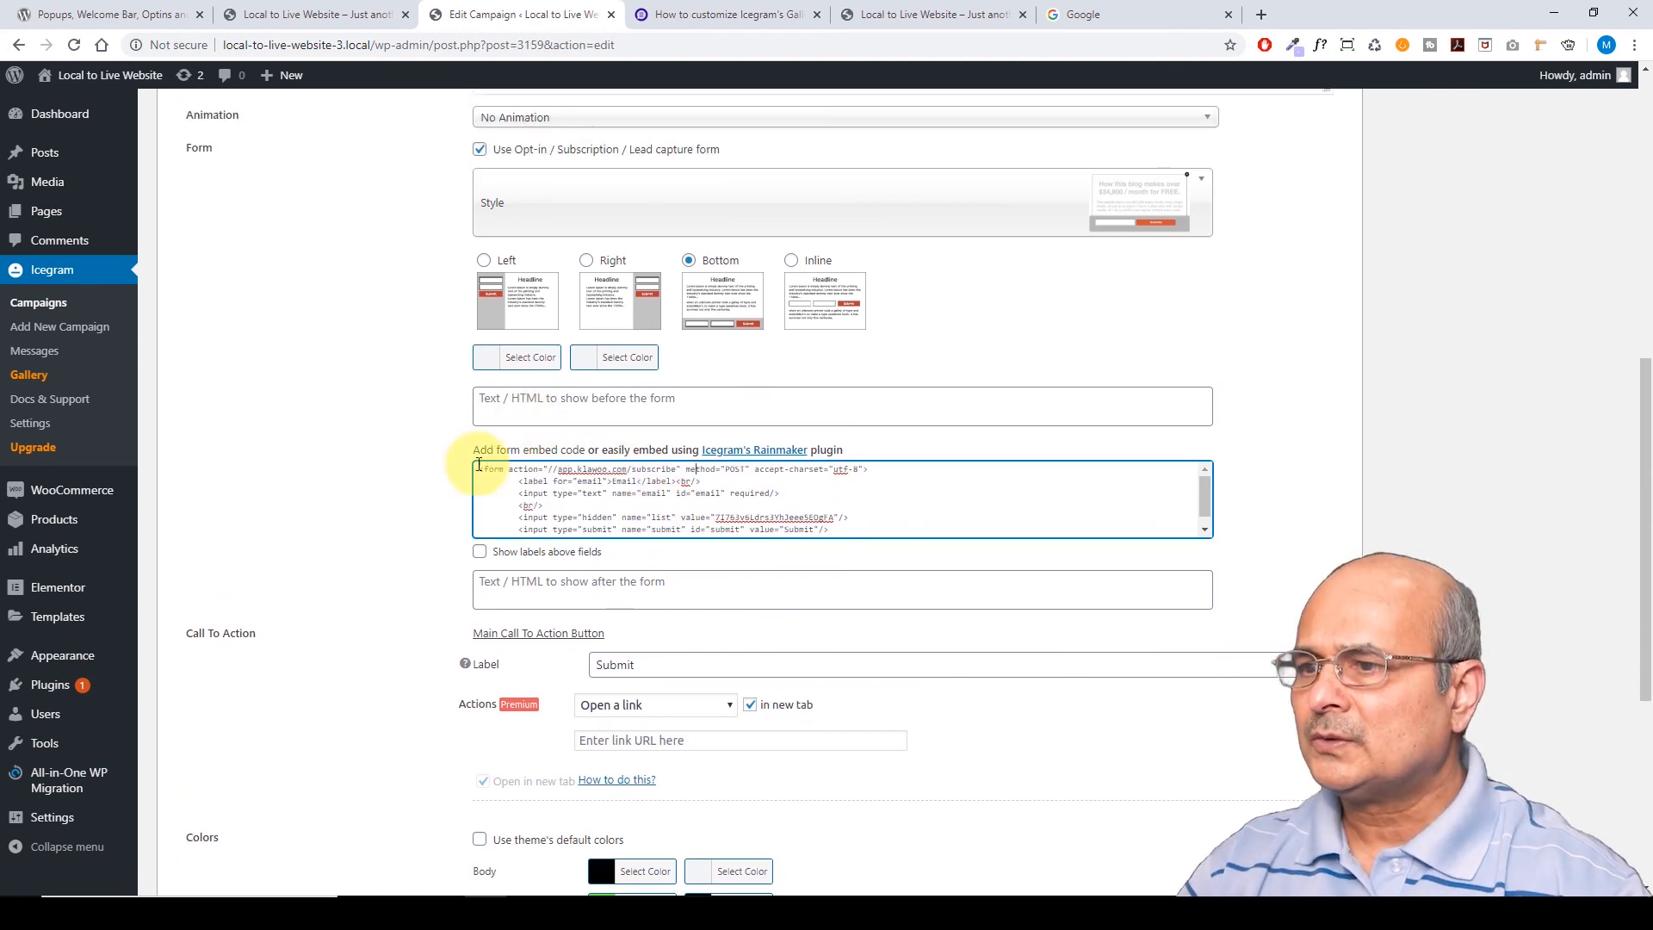
{"action": "scroll", "coordinate": [405, 461], "scroll_direction": "up", "scroll_amount": 10}
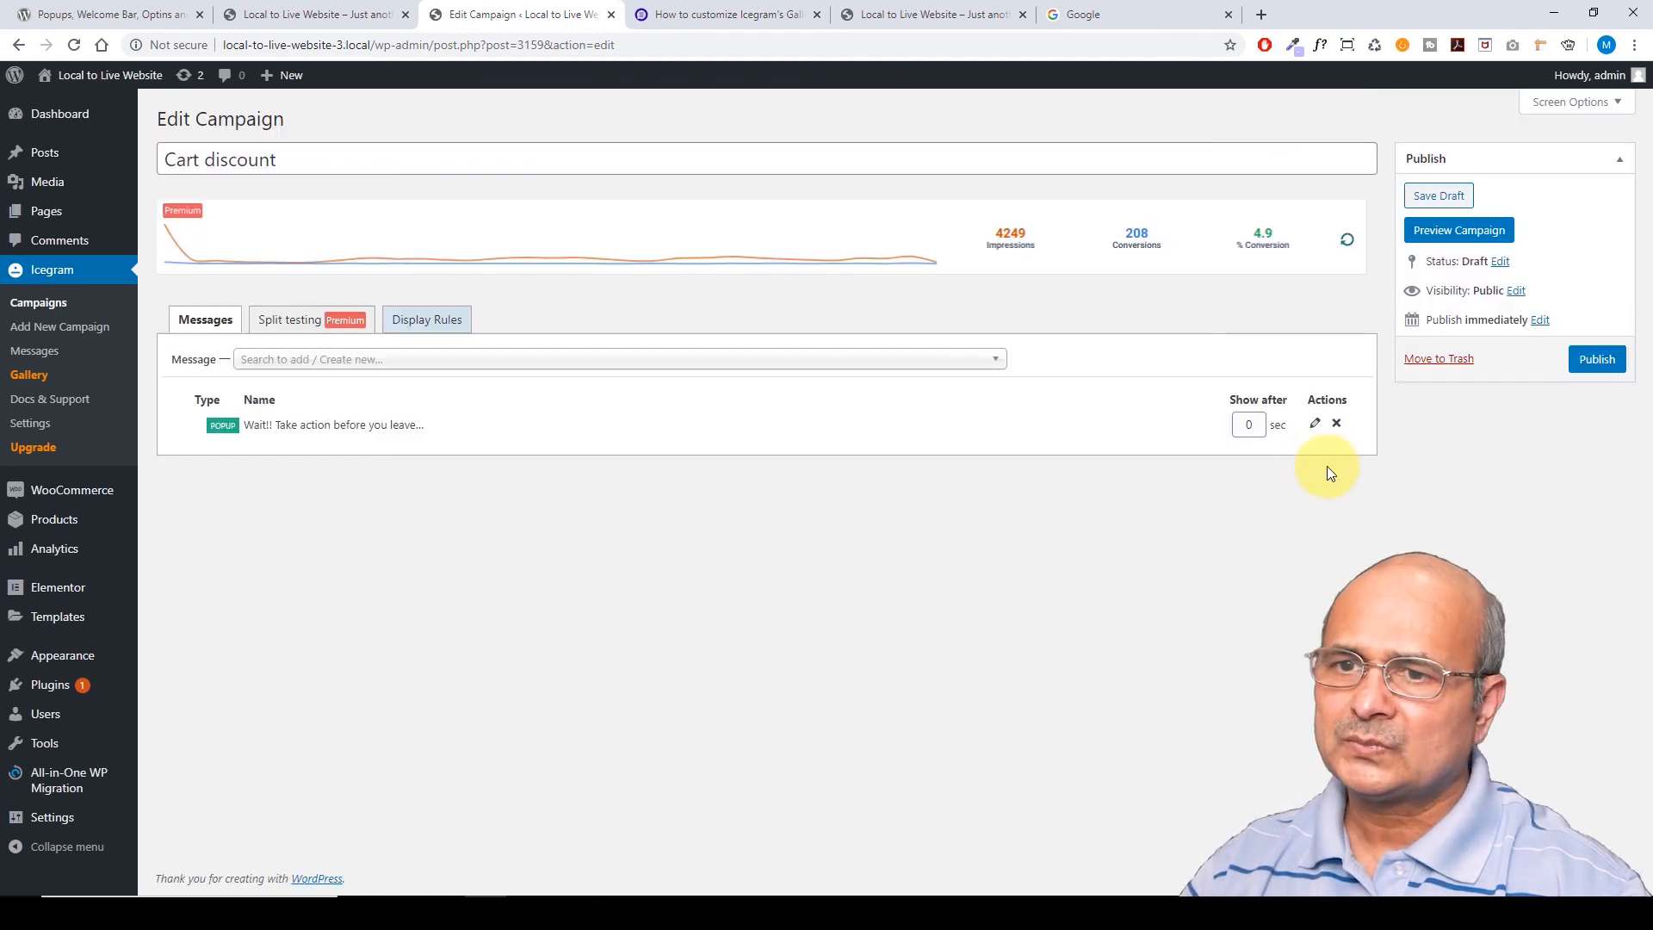
Preview the Cart discount campaign on the site, then go back to the editor and list Icegram Messages
{"action": "left_click", "coordinate": [1459, 231]}
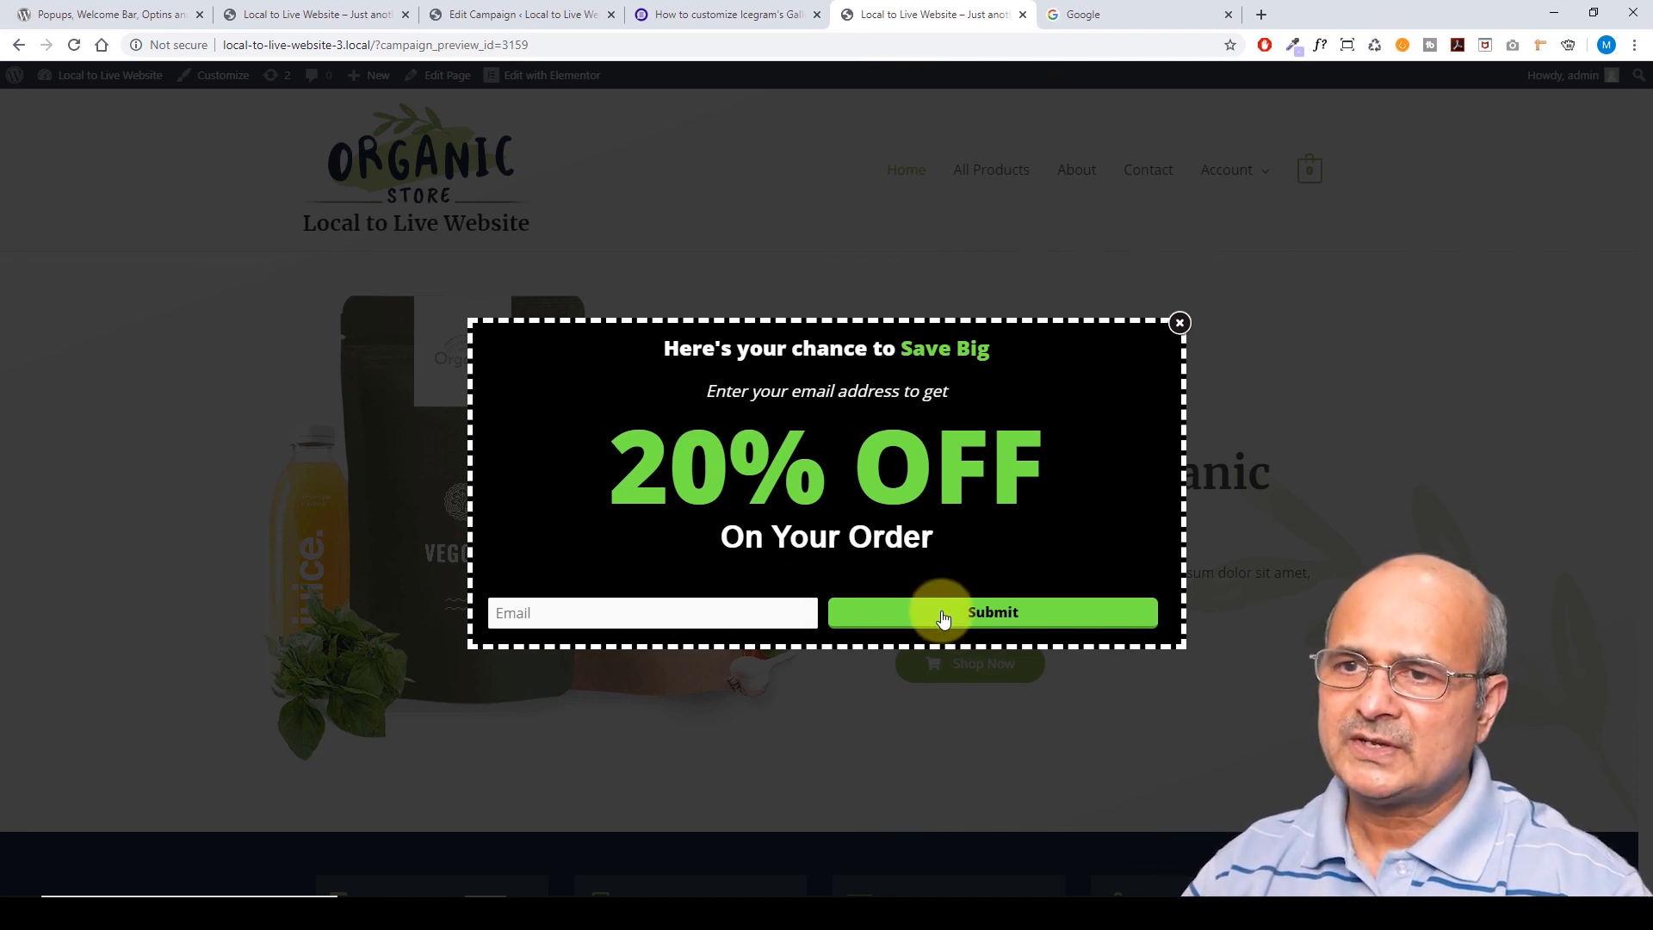
{"action": "left_click", "coordinate": [1023, 15]}
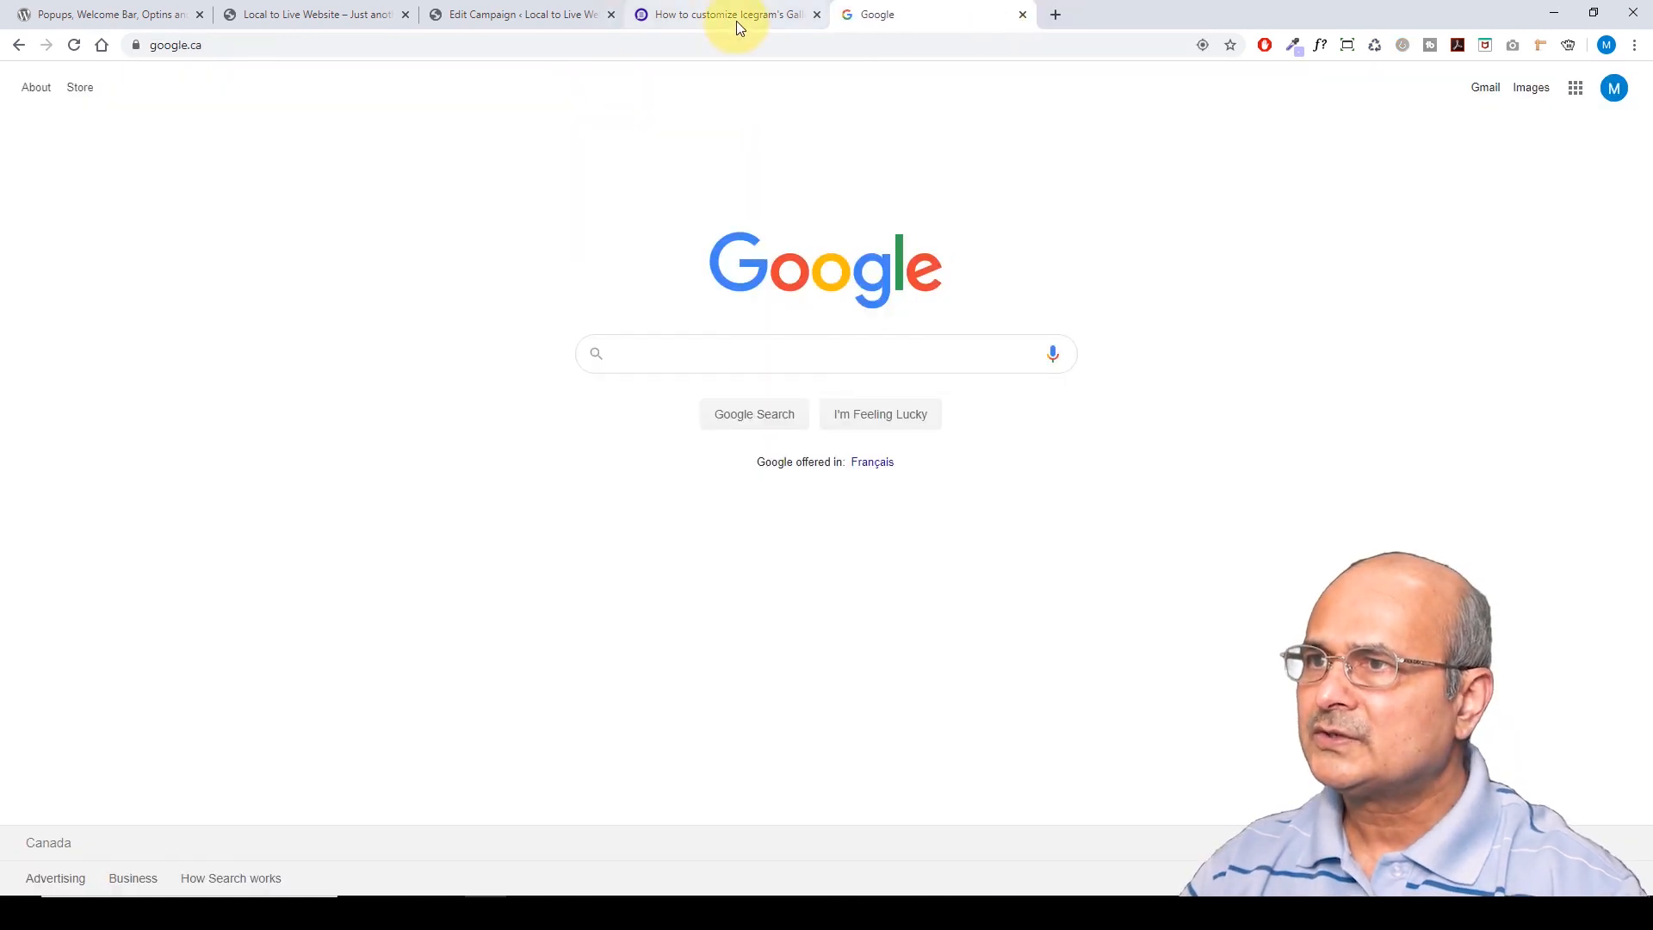
{"action": "left_click", "coordinate": [564, 22]}
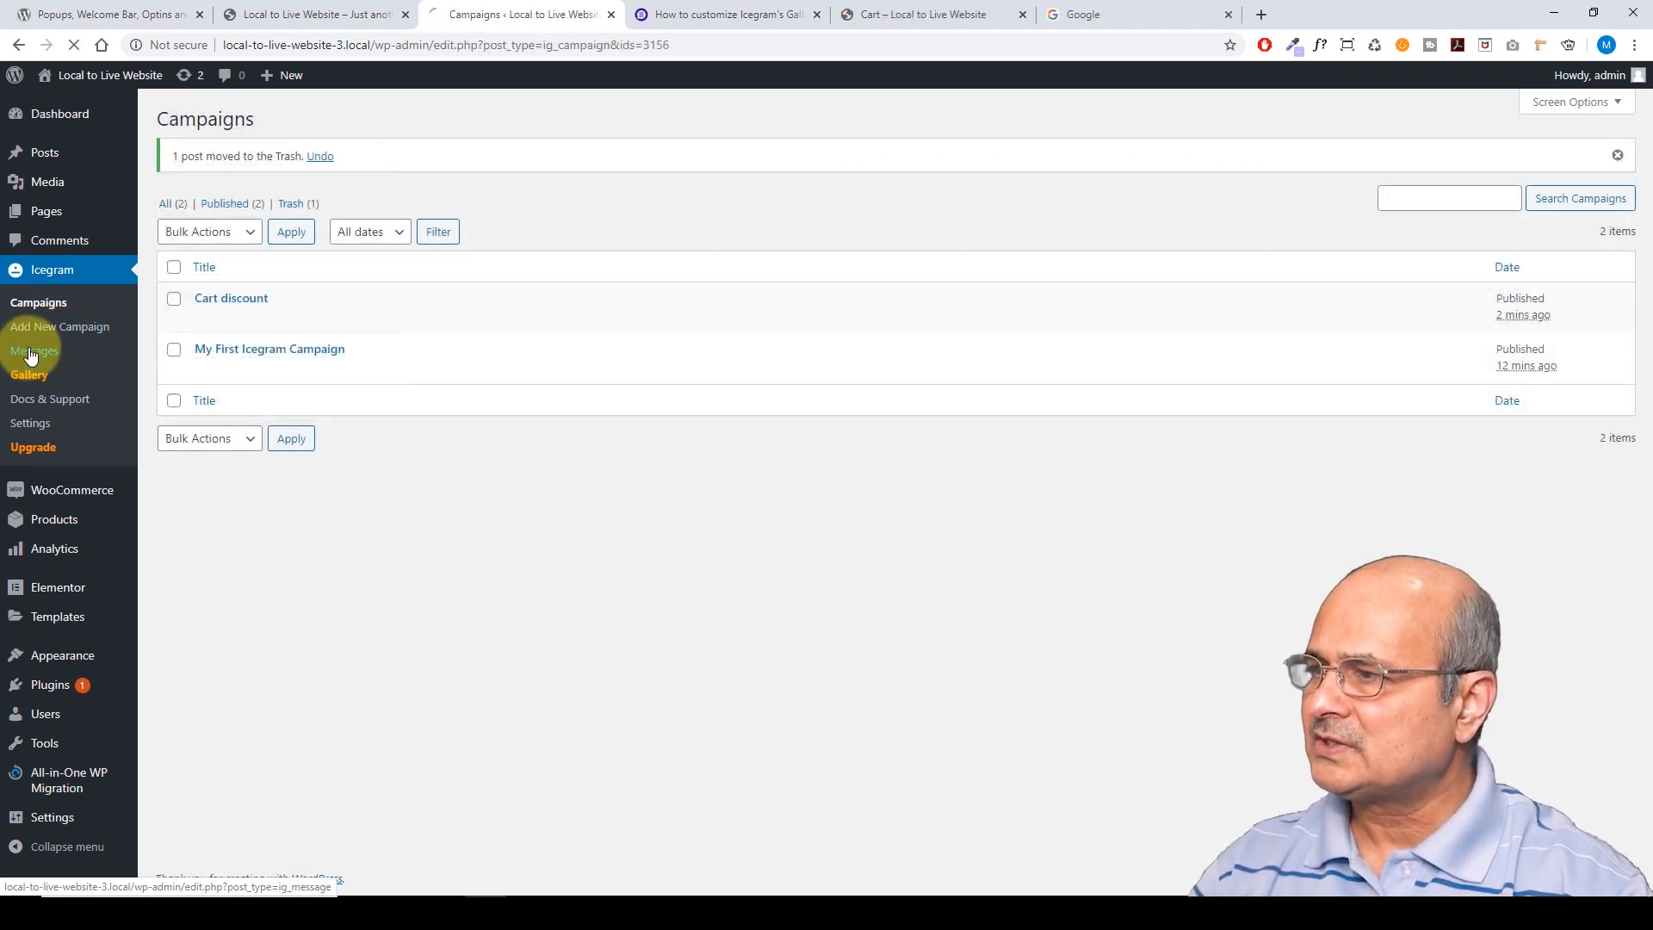
{"action": "left_click", "coordinate": [30, 353]}
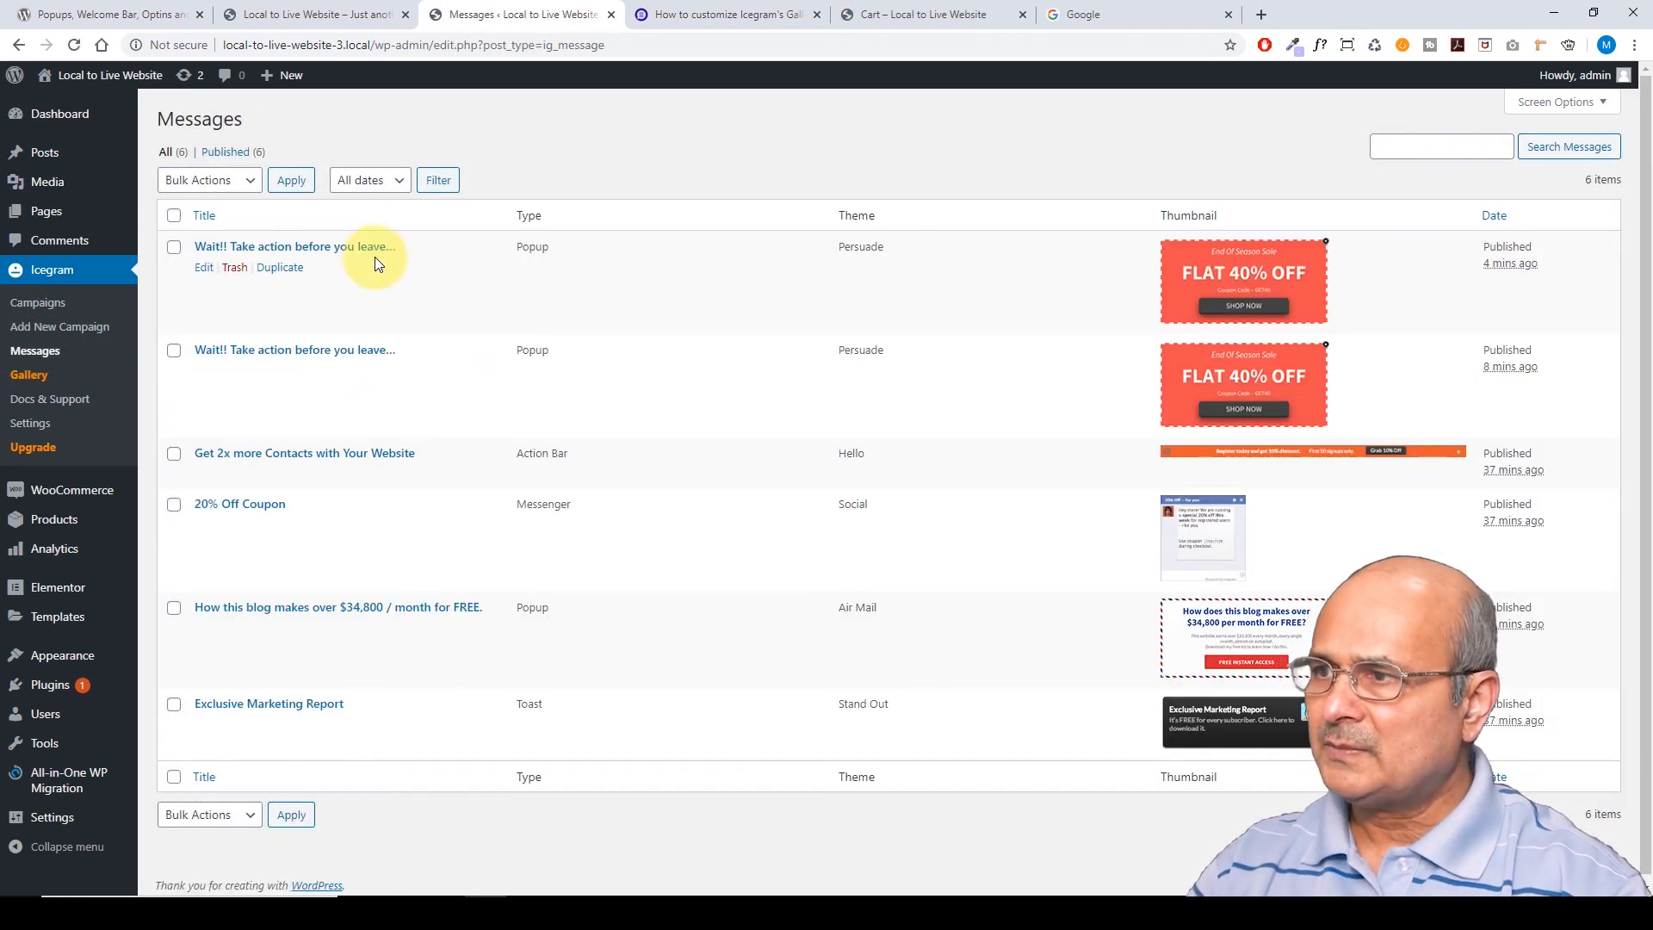